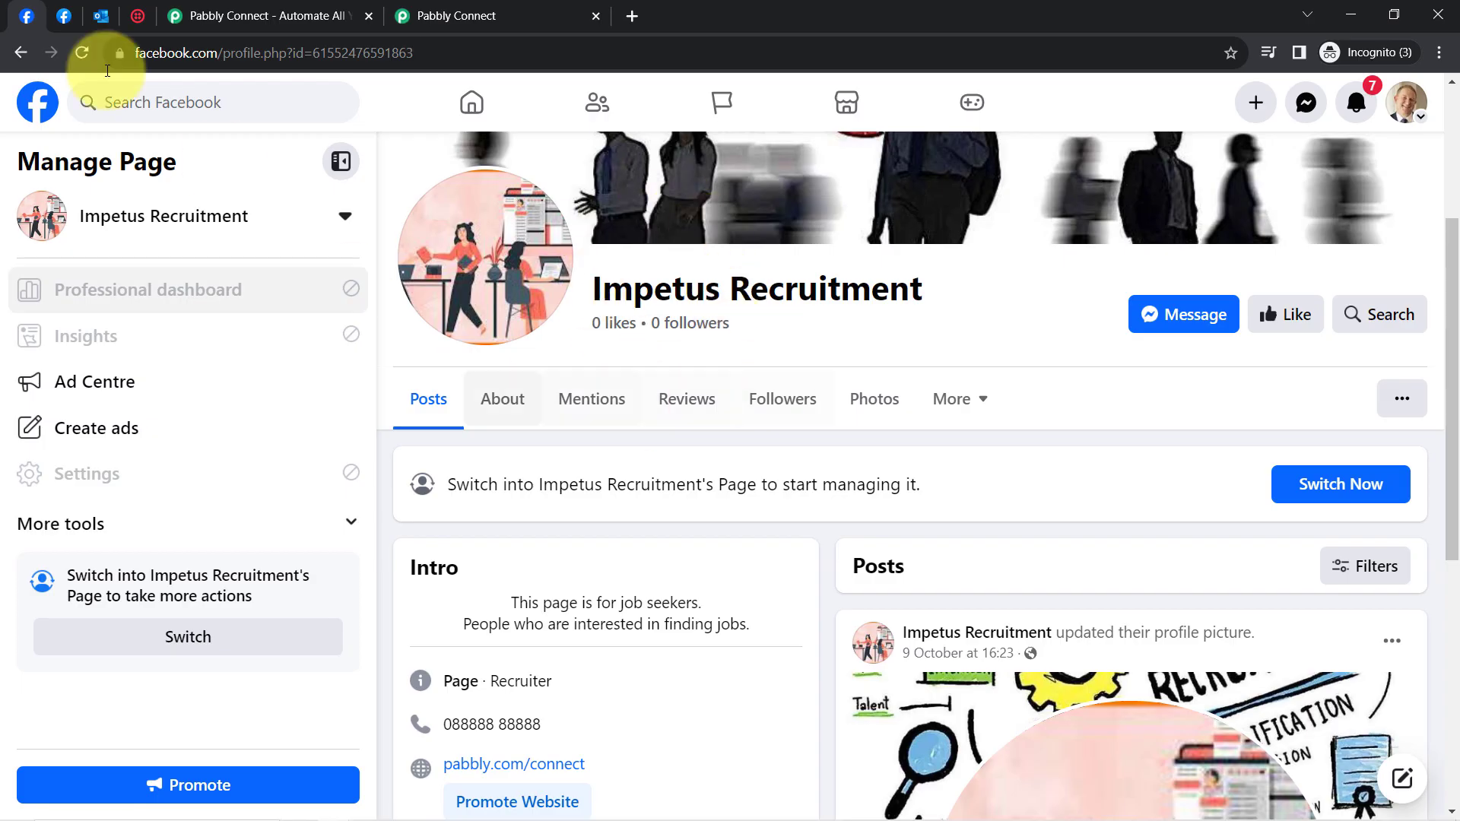
- Review the lead form in the Lead Ads Testing Tool, the Outlook inbox and the Twilio console's Phone Numbers section
click(64, 16)
drag(1453, 282, 1437, 228)
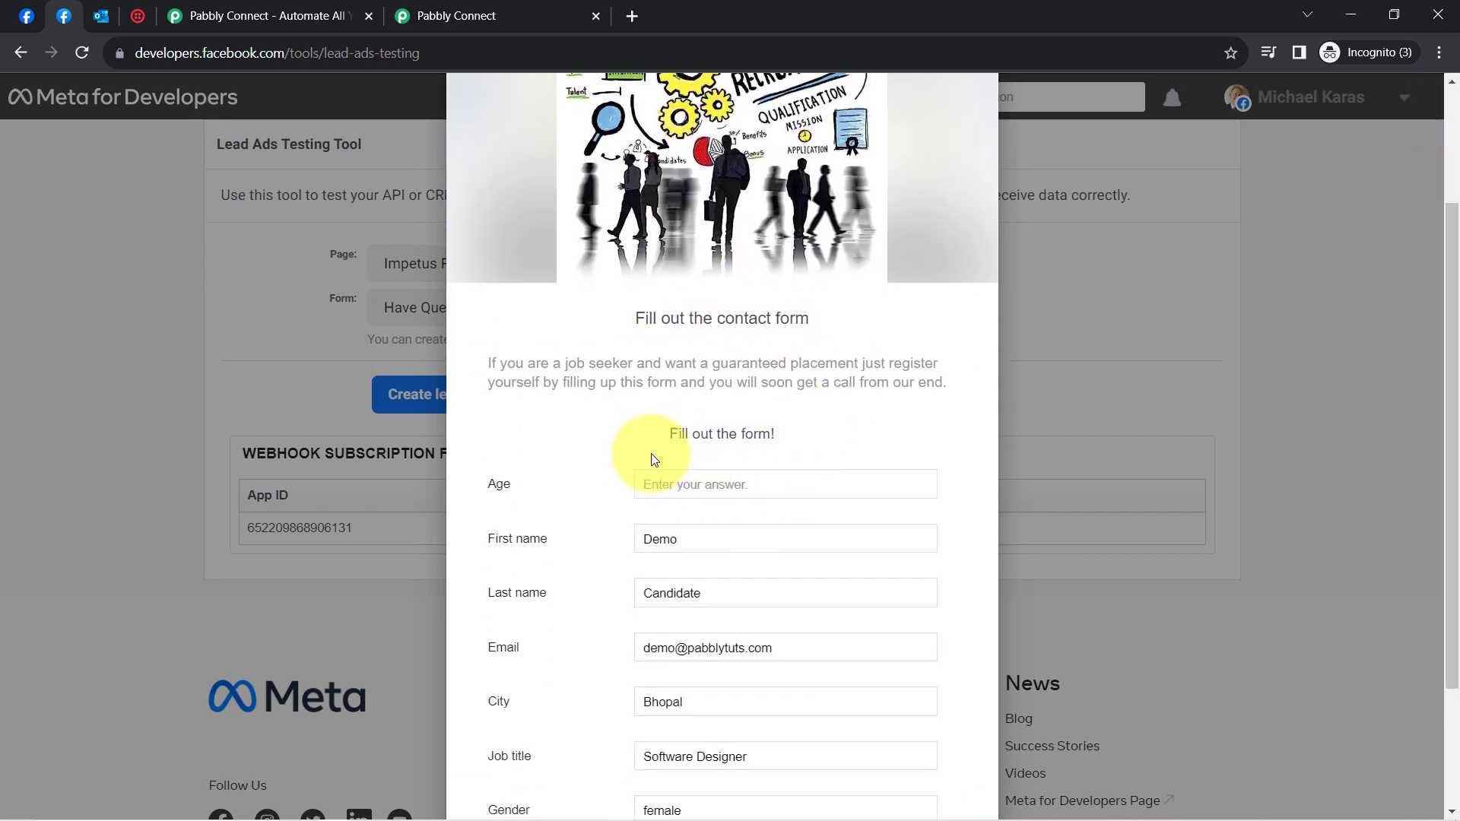
click(103, 16)
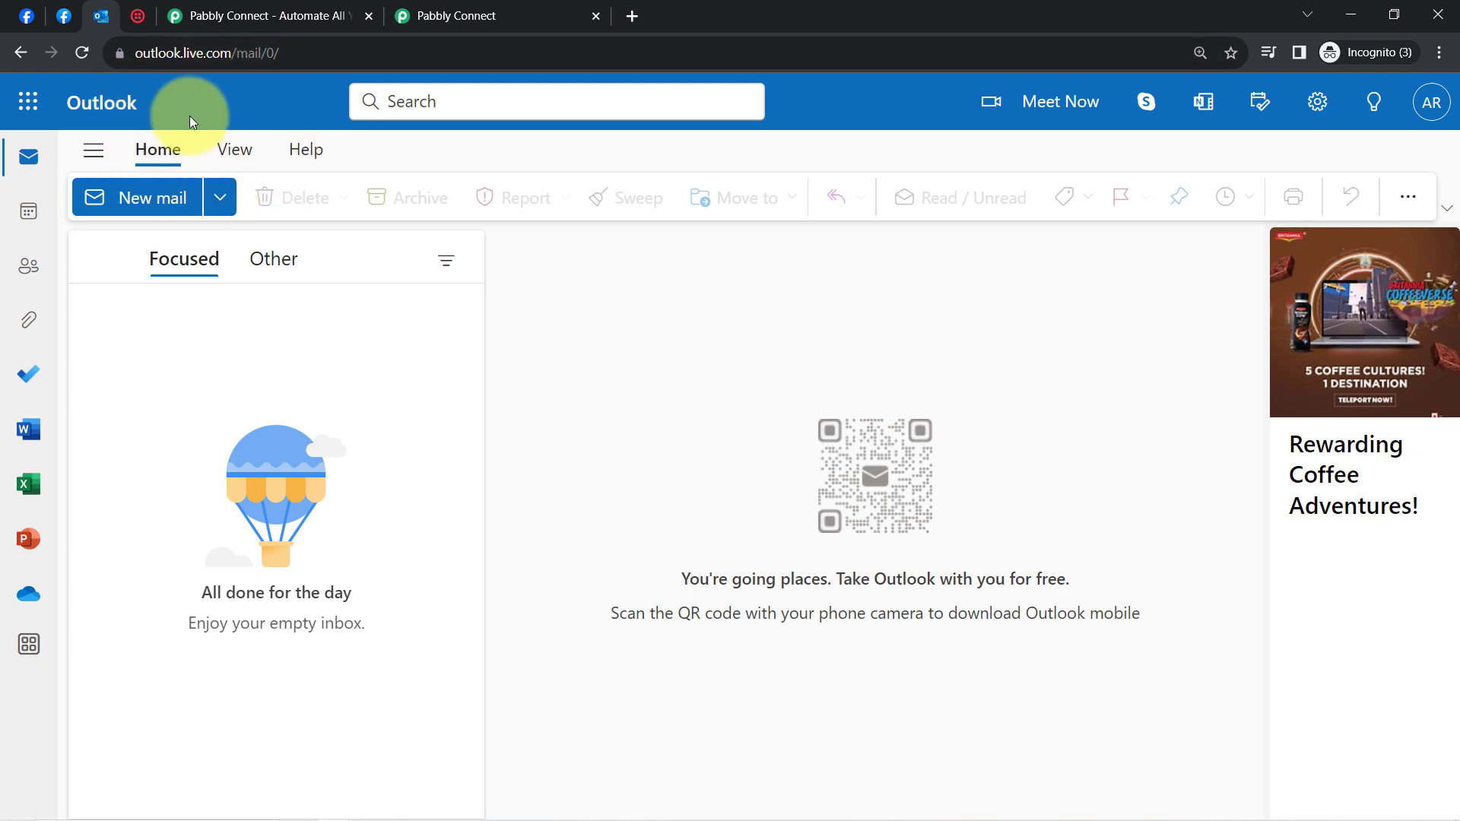
click(137, 16)
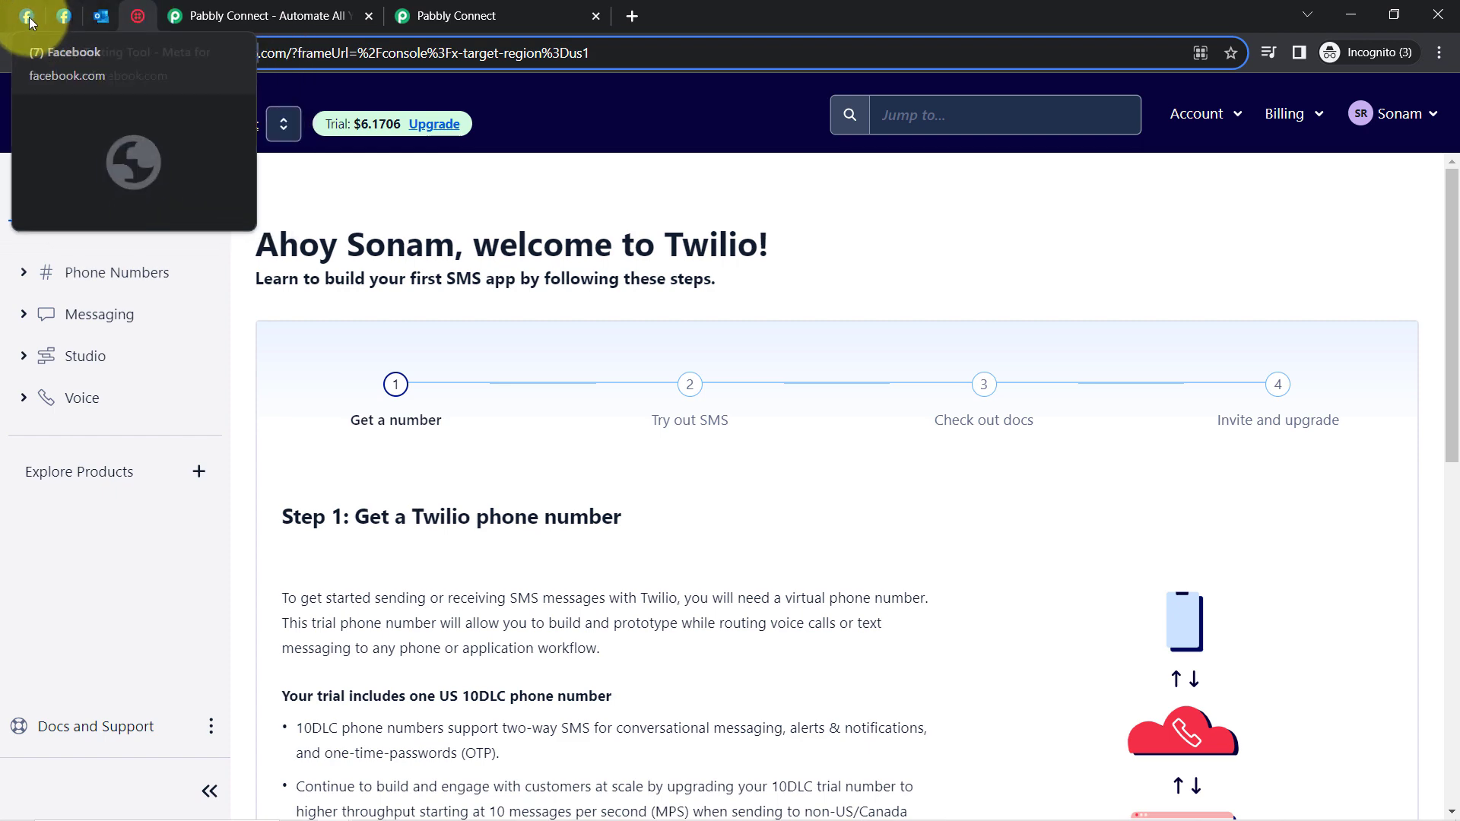
click(65, 16)
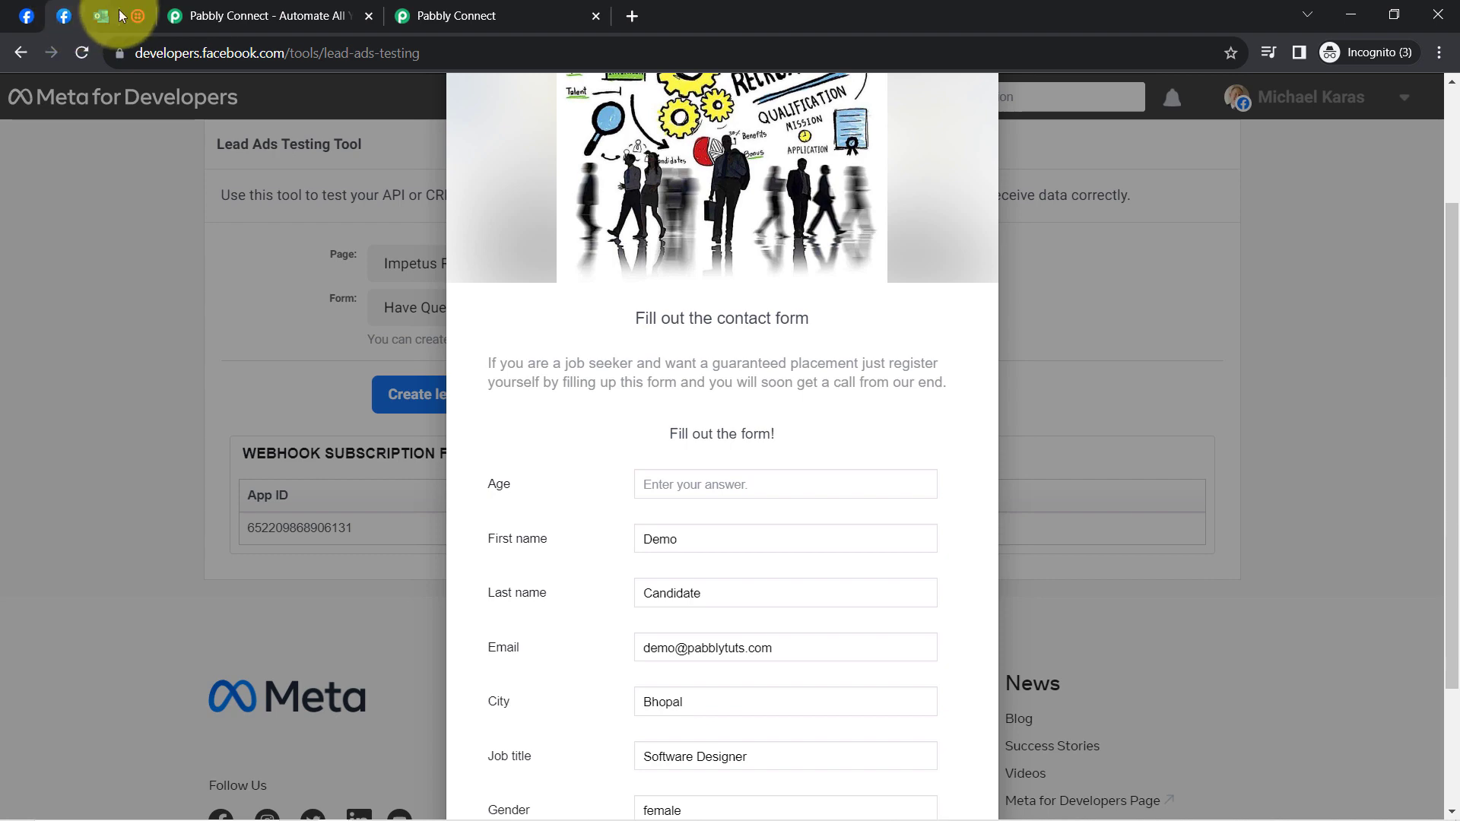
click(102, 16)
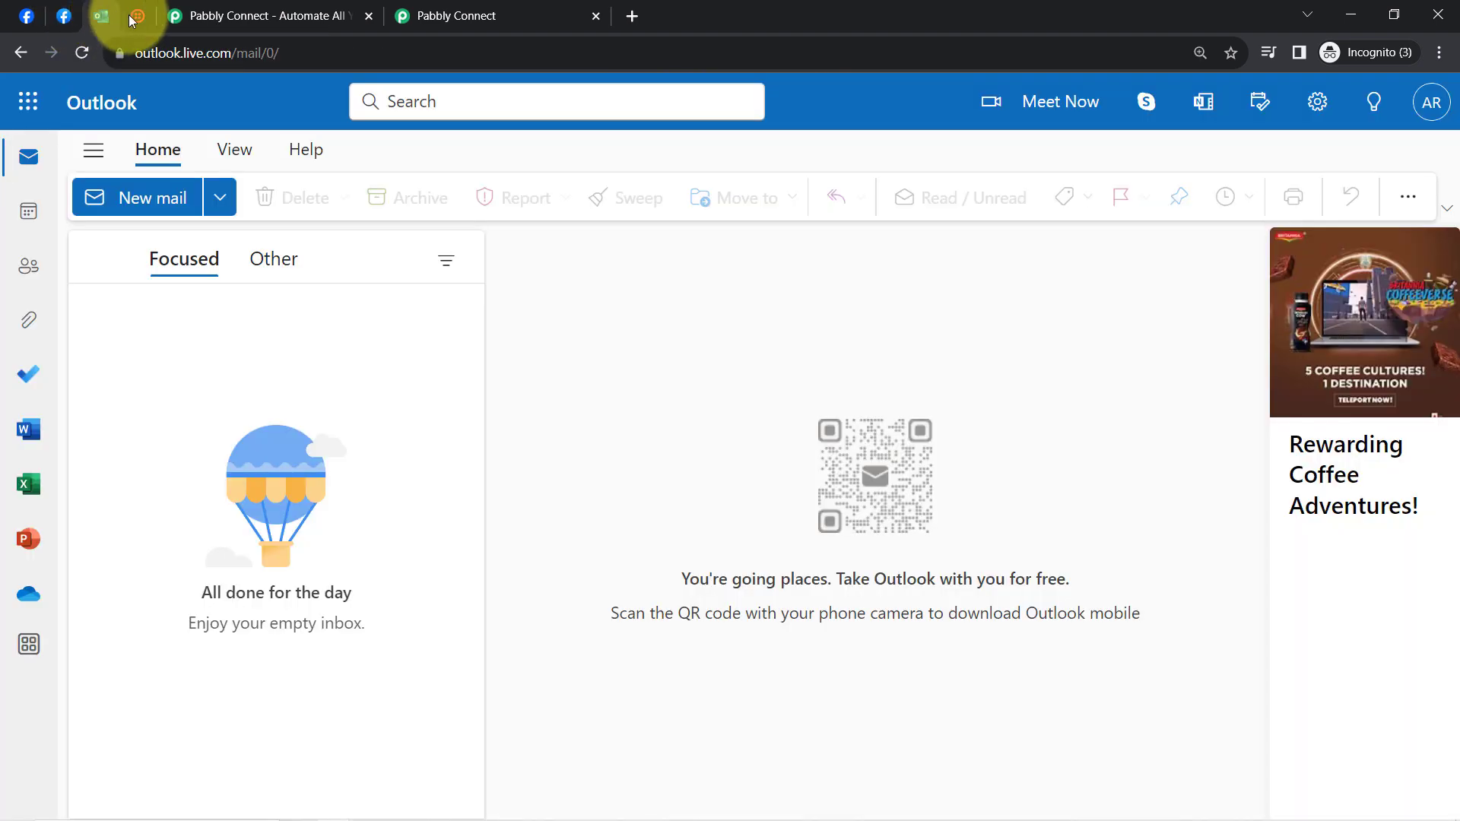
click(137, 16)
double_click(240, 53)
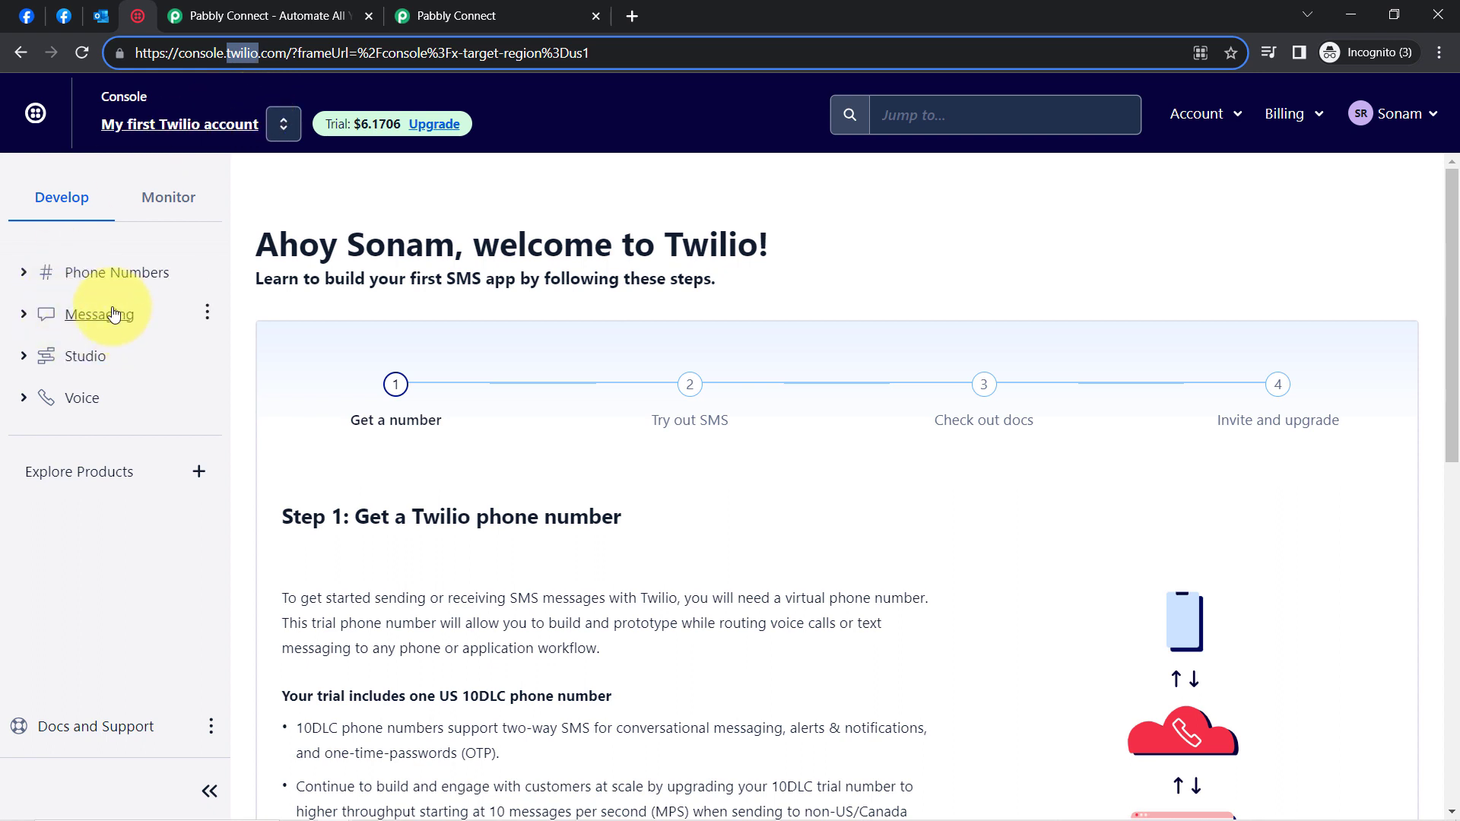
click(23, 271)
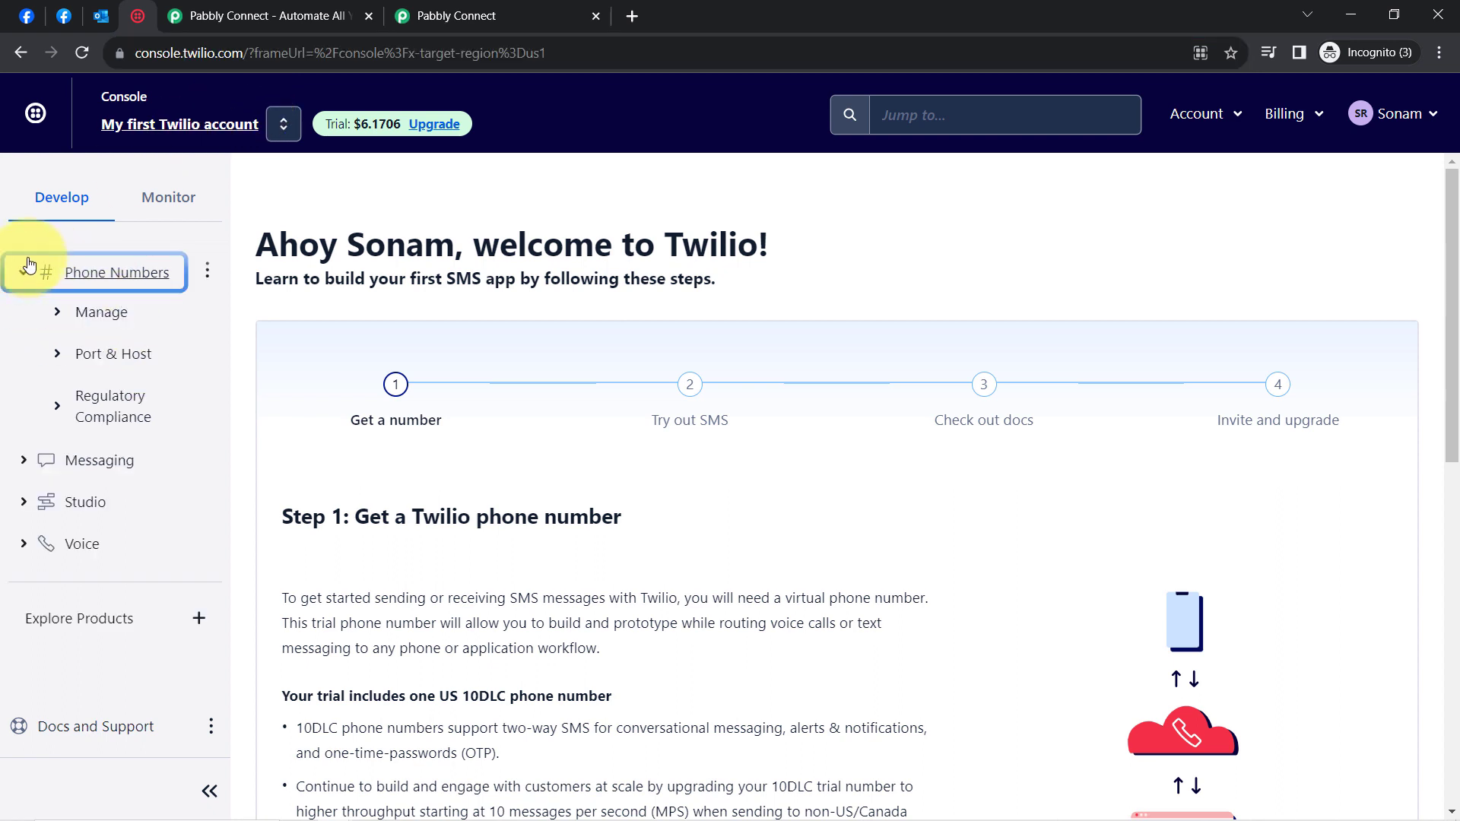
- Look over the Pabbly Connect landing page's headline and sign-up options, glancing at the account dashboard
click(228, 16)
drag(190, 53, 307, 52)
drag(283, 420, 905, 549)
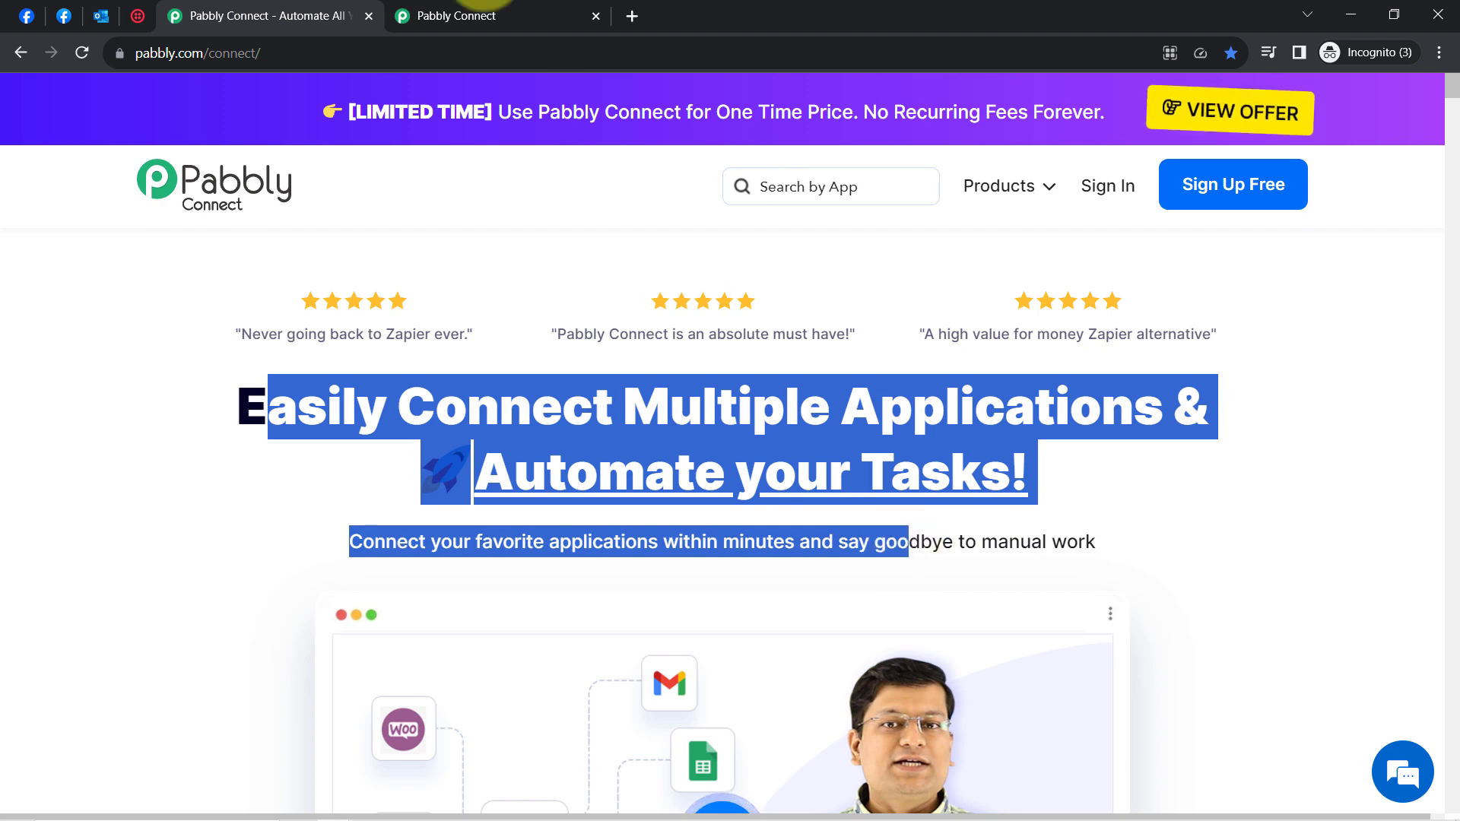
click(468, 9)
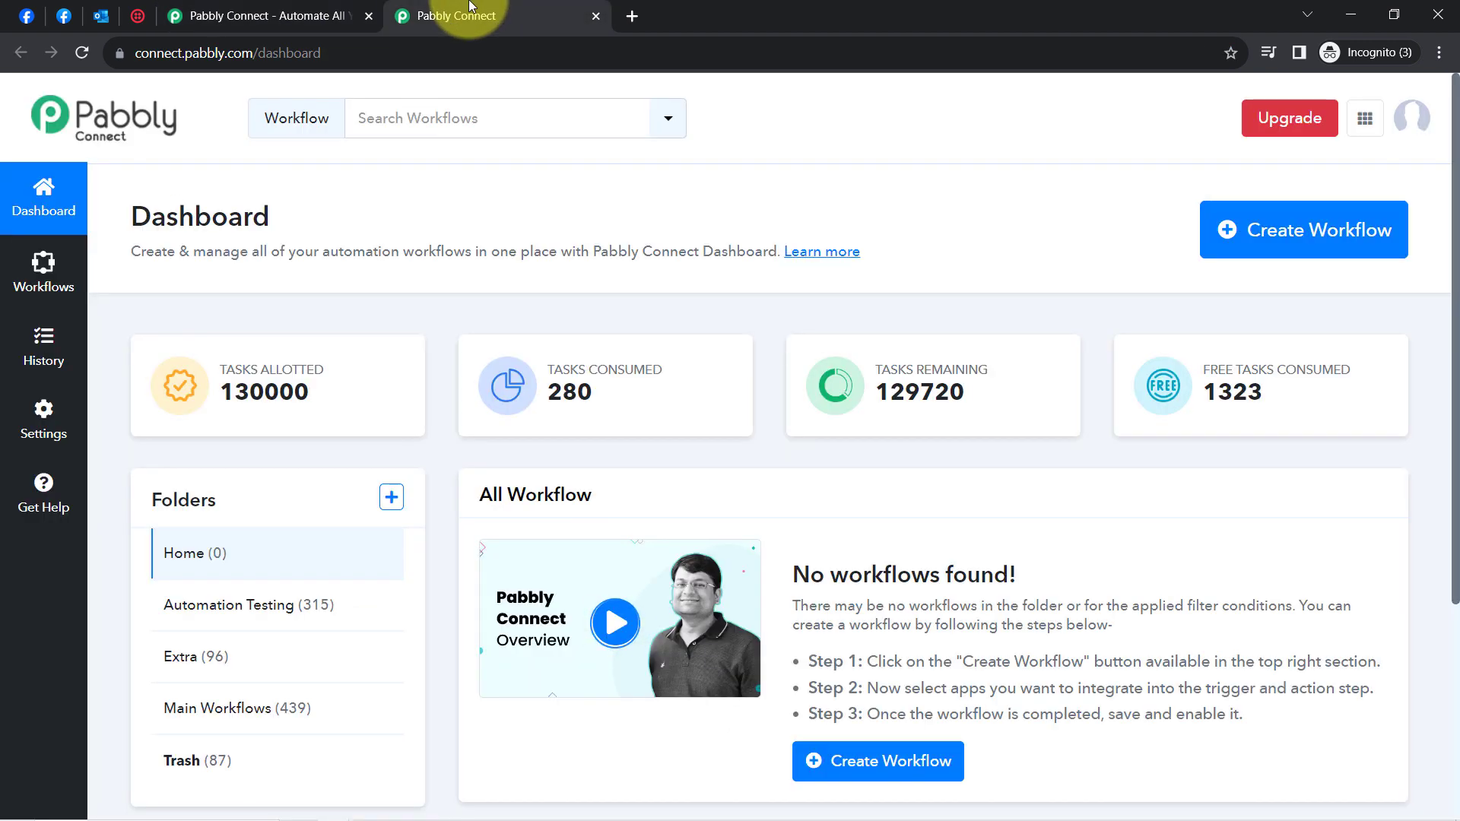
click(243, 15)
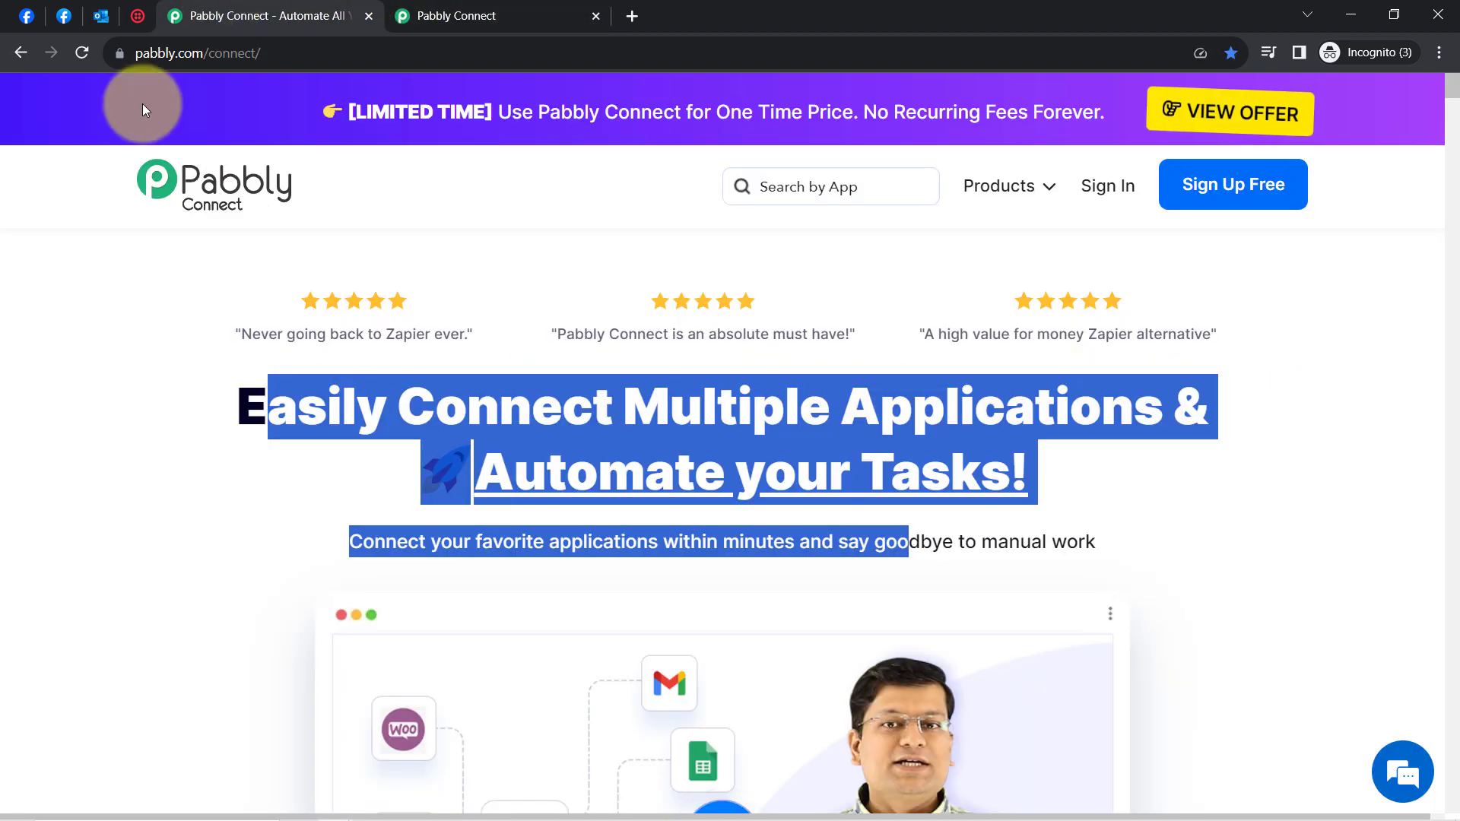
click(286, 431)
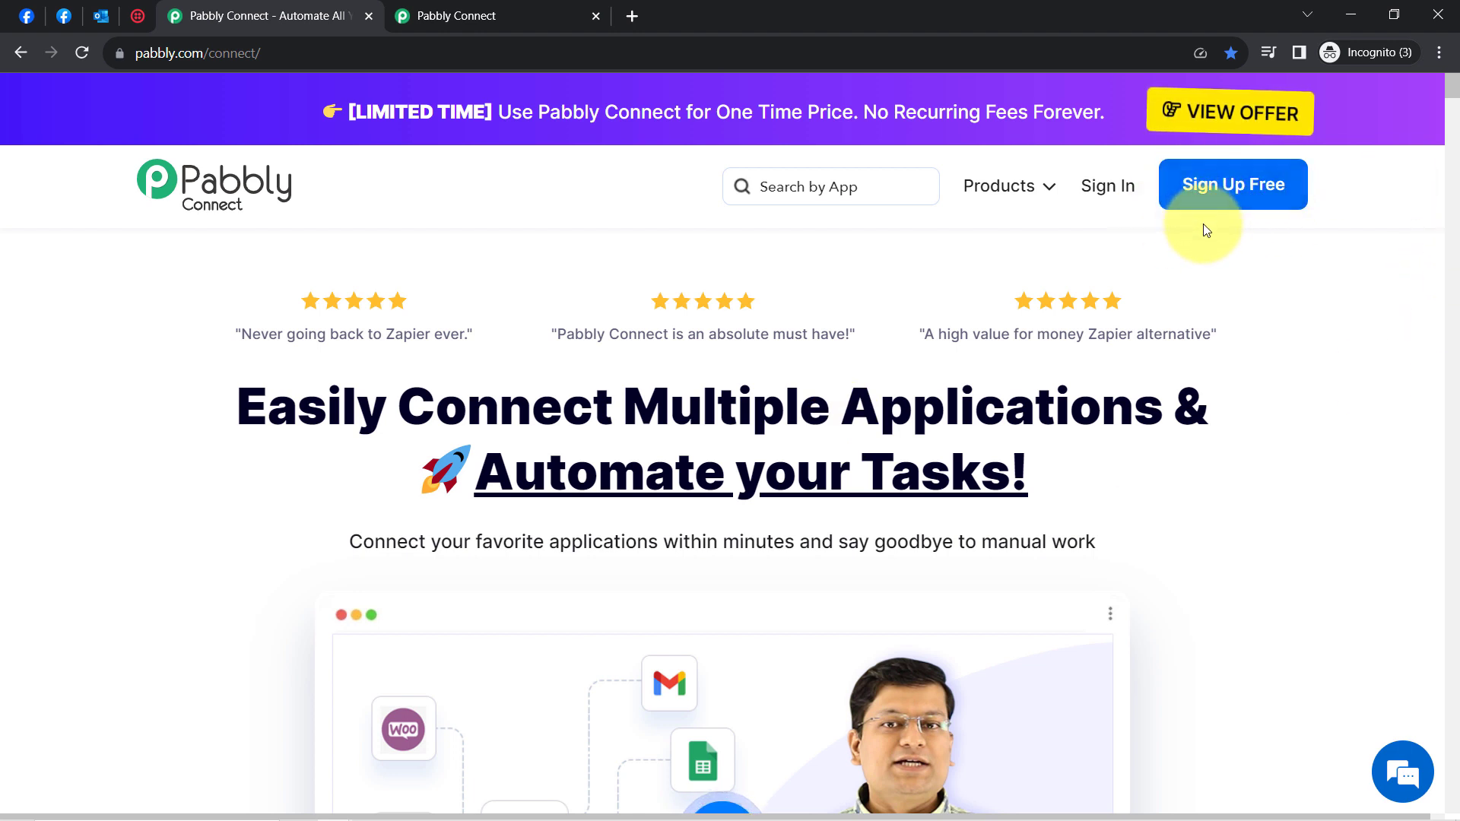
- Create a workflow named "Send Automated Outlook Emails & SMS to Facebook Leads" in the Main Workflows folder from the Pabbly Connect dashboard
click(429, 6)
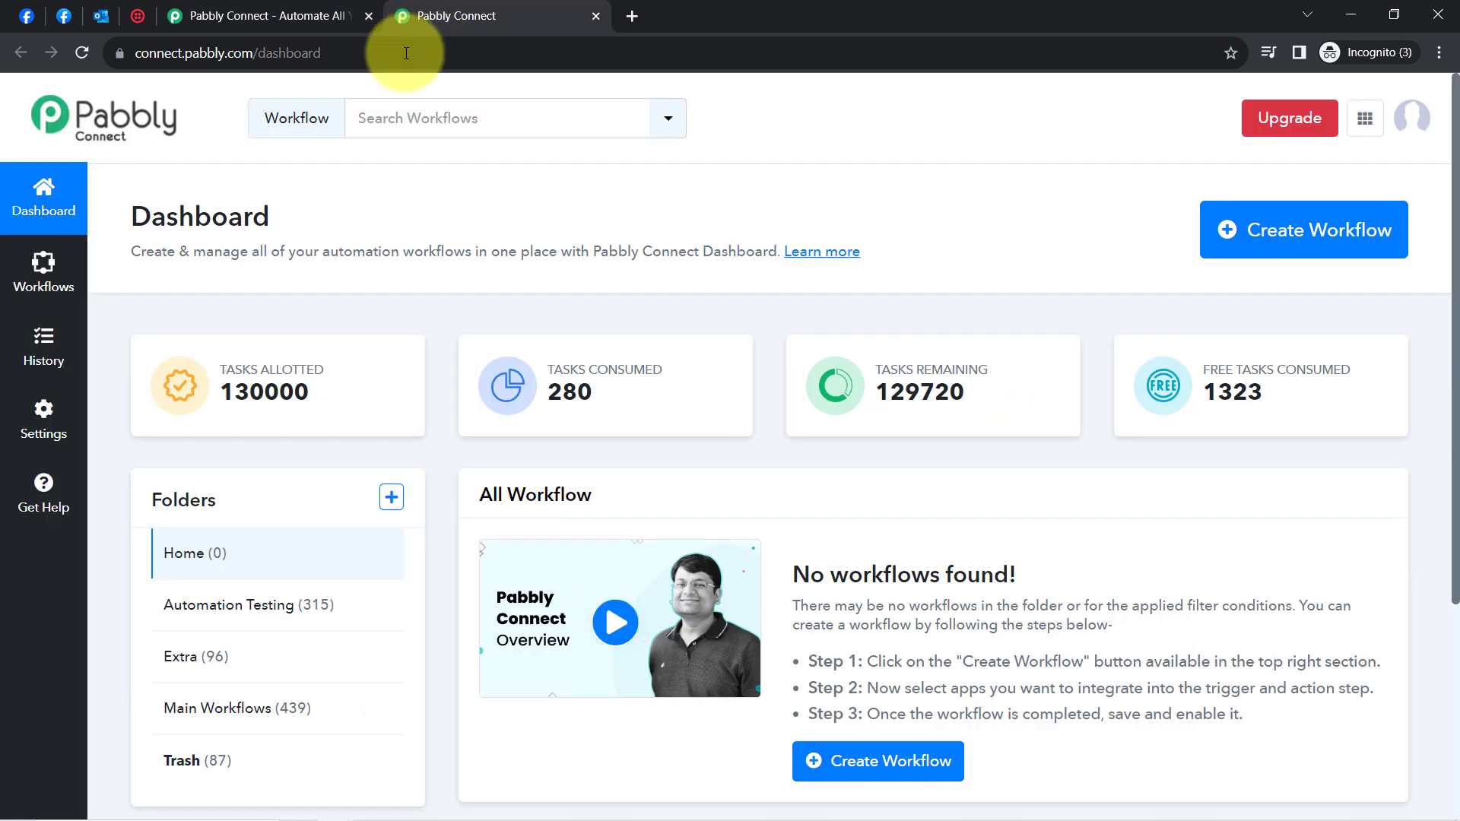
double_click(212, 211)
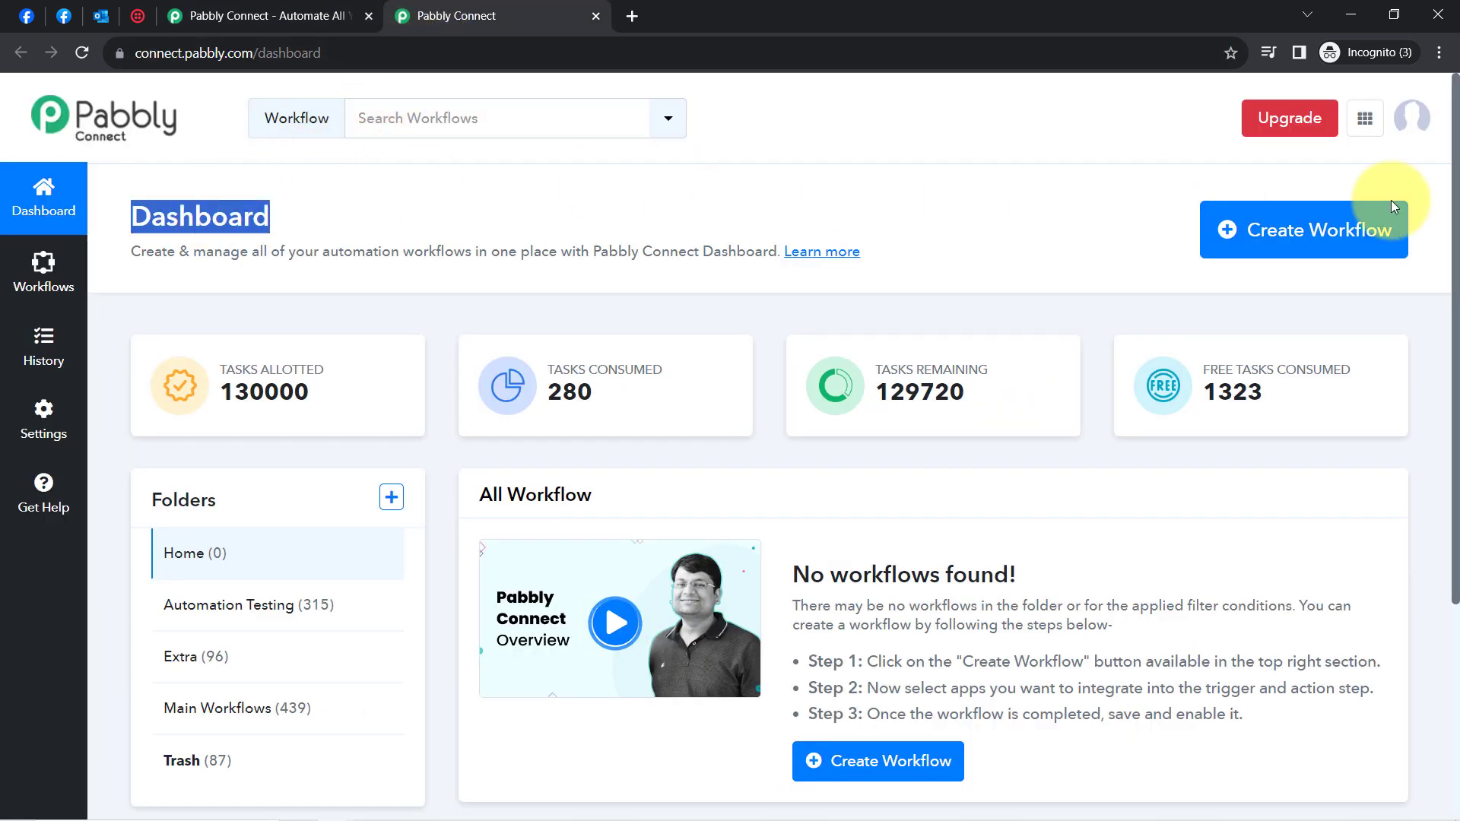
click(1305, 239)
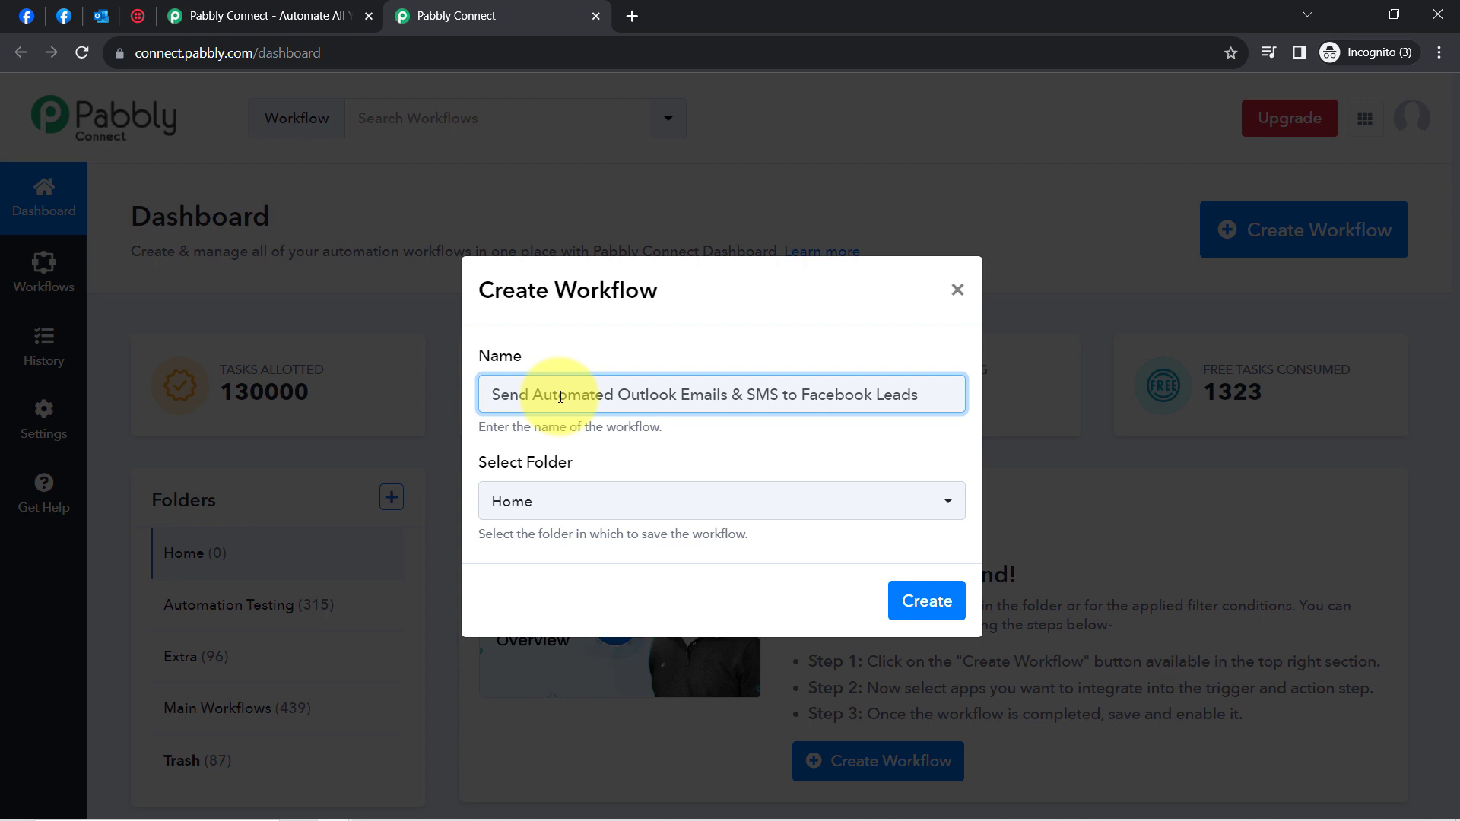
drag(501, 392, 683, 395)
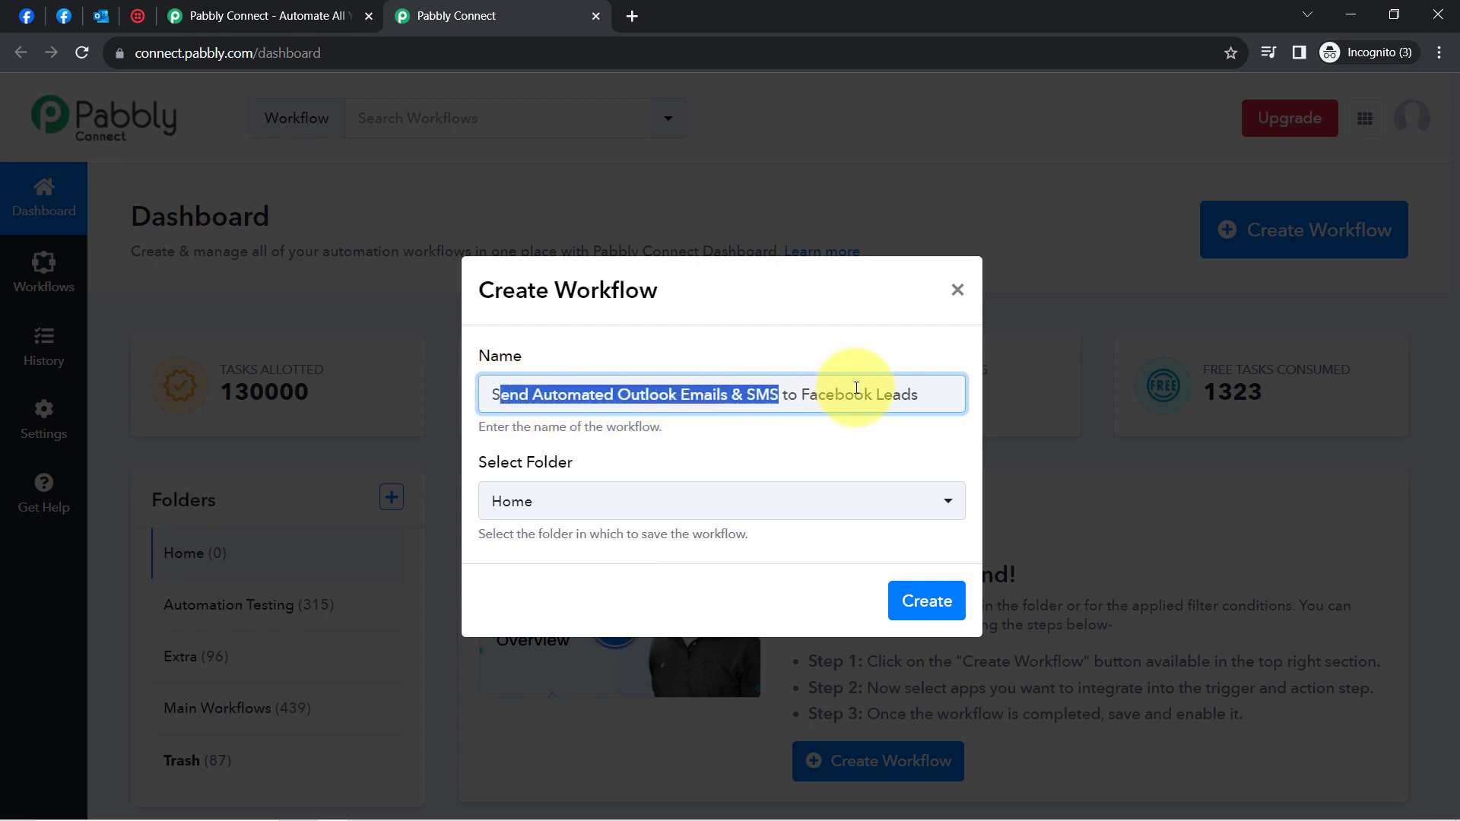
click(504, 519)
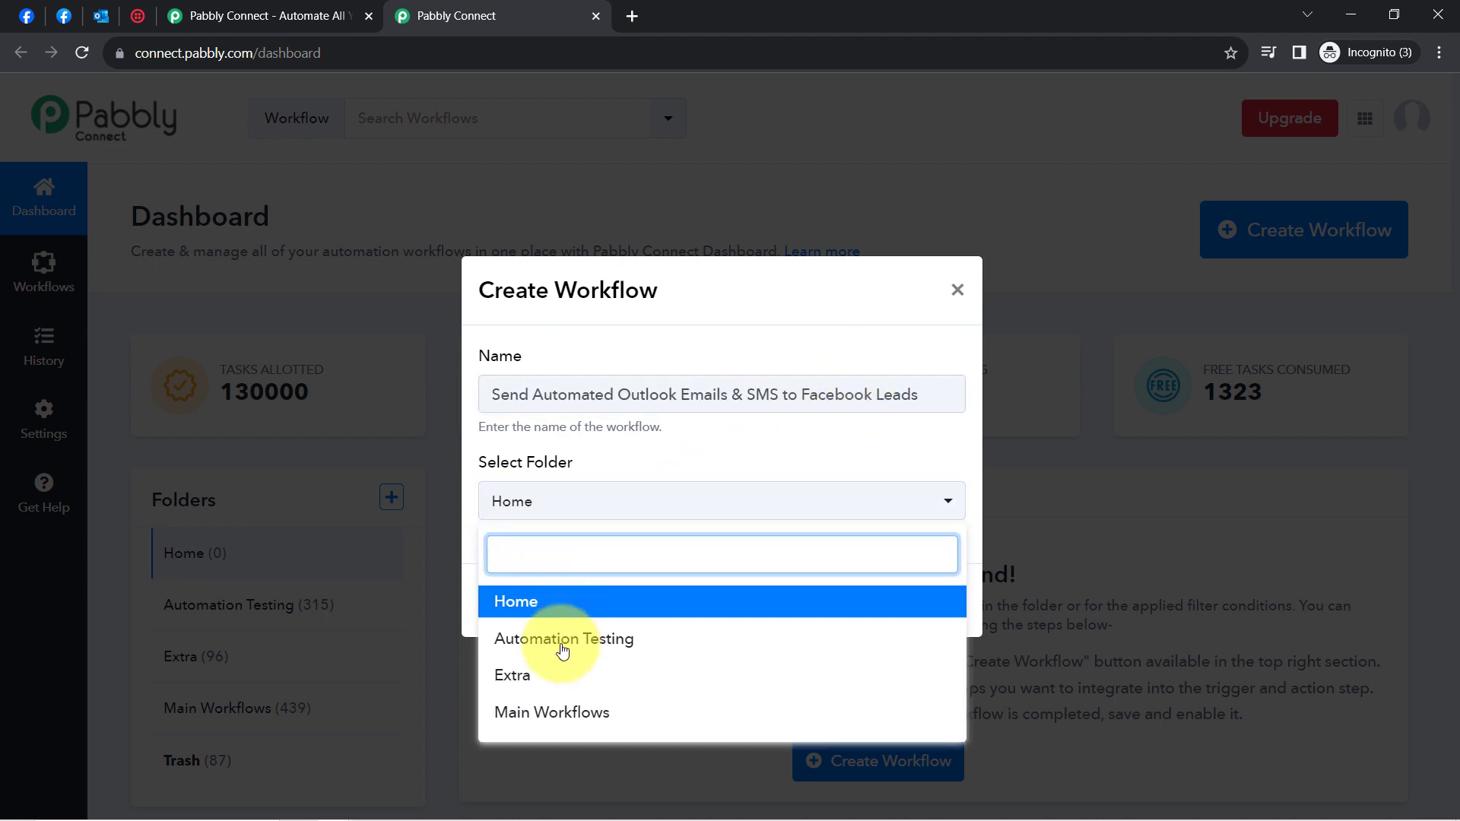
click(528, 717)
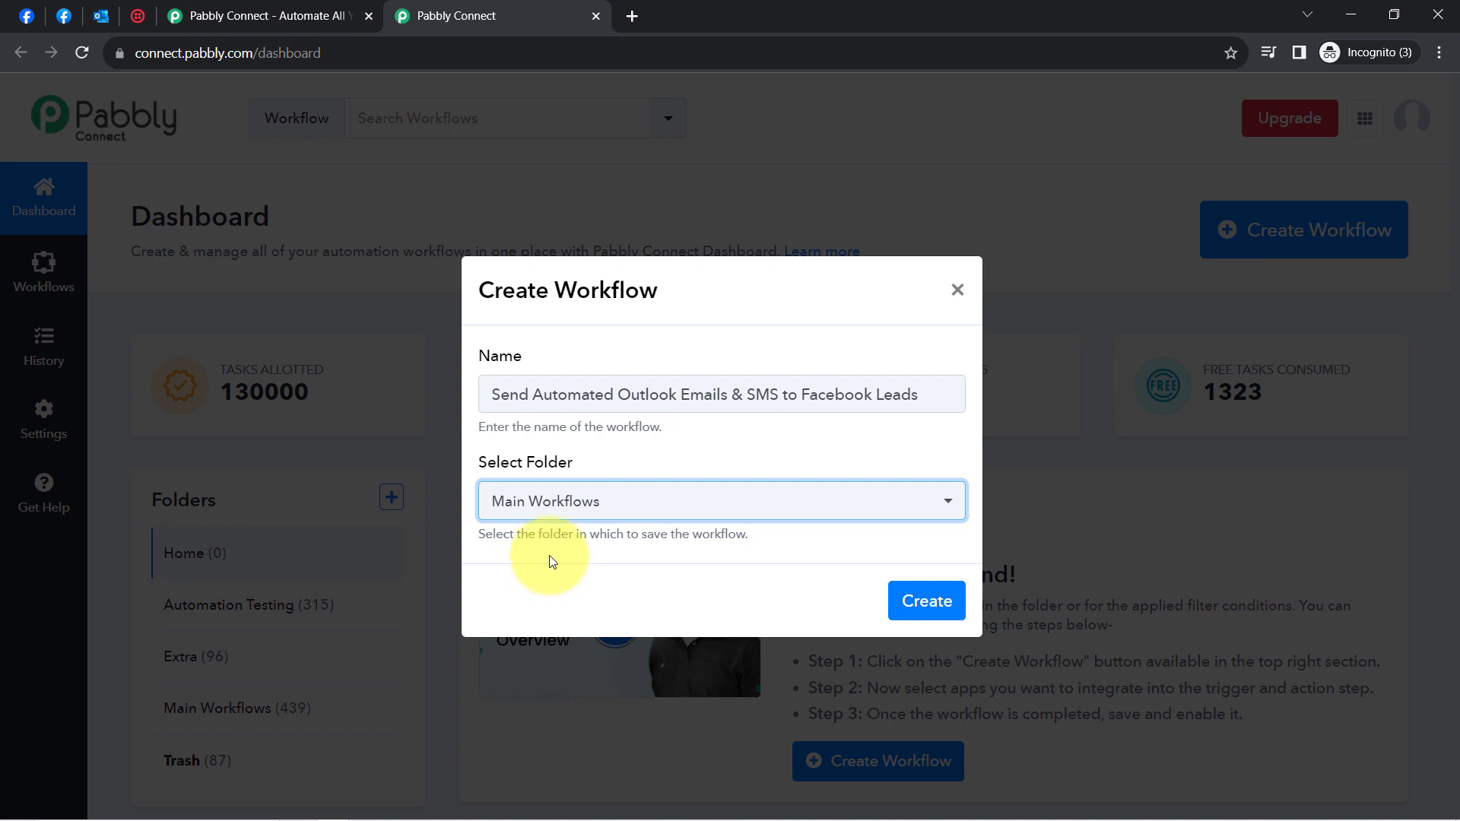
click(933, 613)
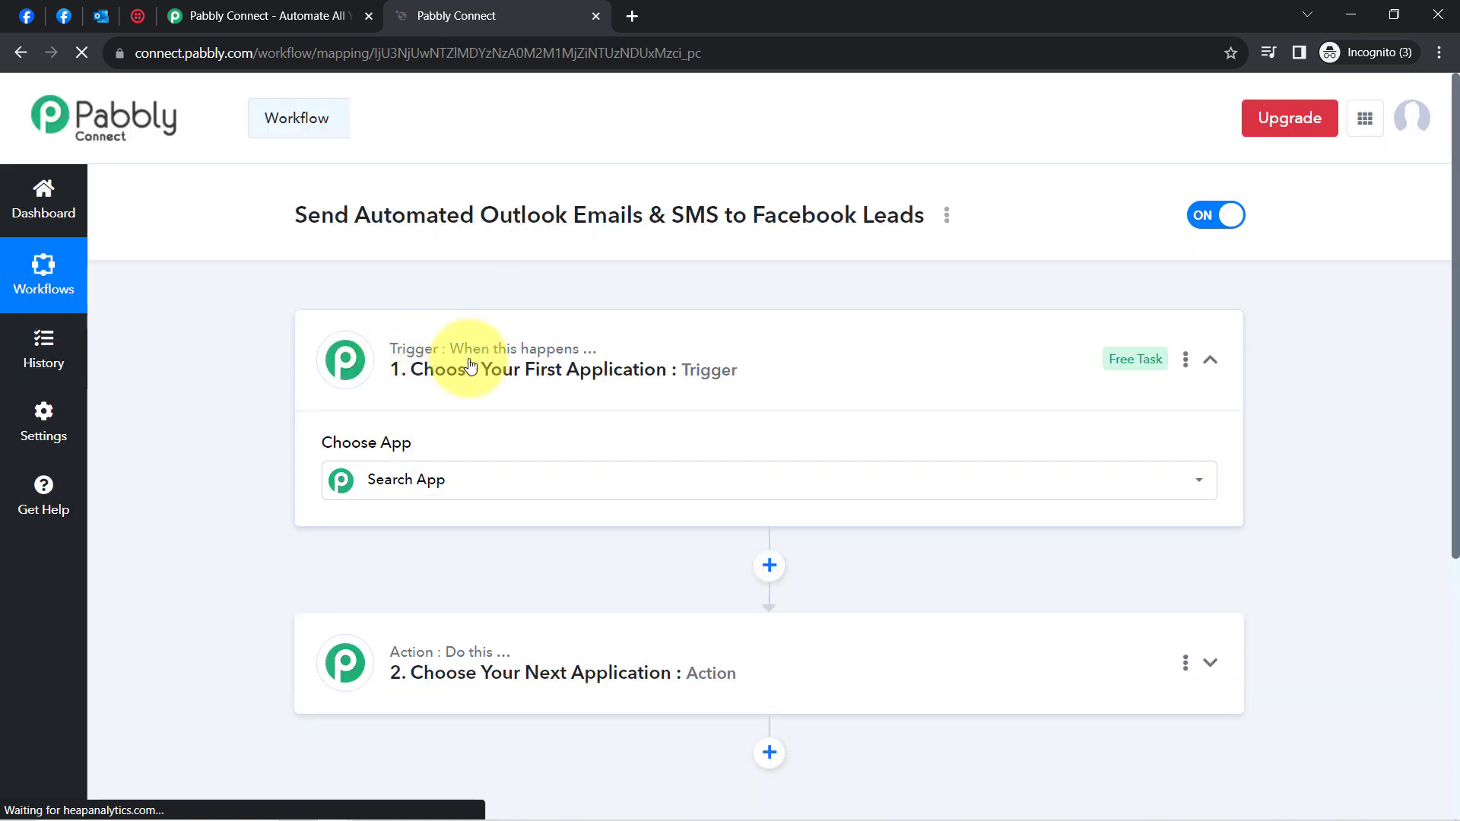
- Find Facebook Lead Ads among the available apps and set it as the workflow's trigger application
mouse_move(524, 351)
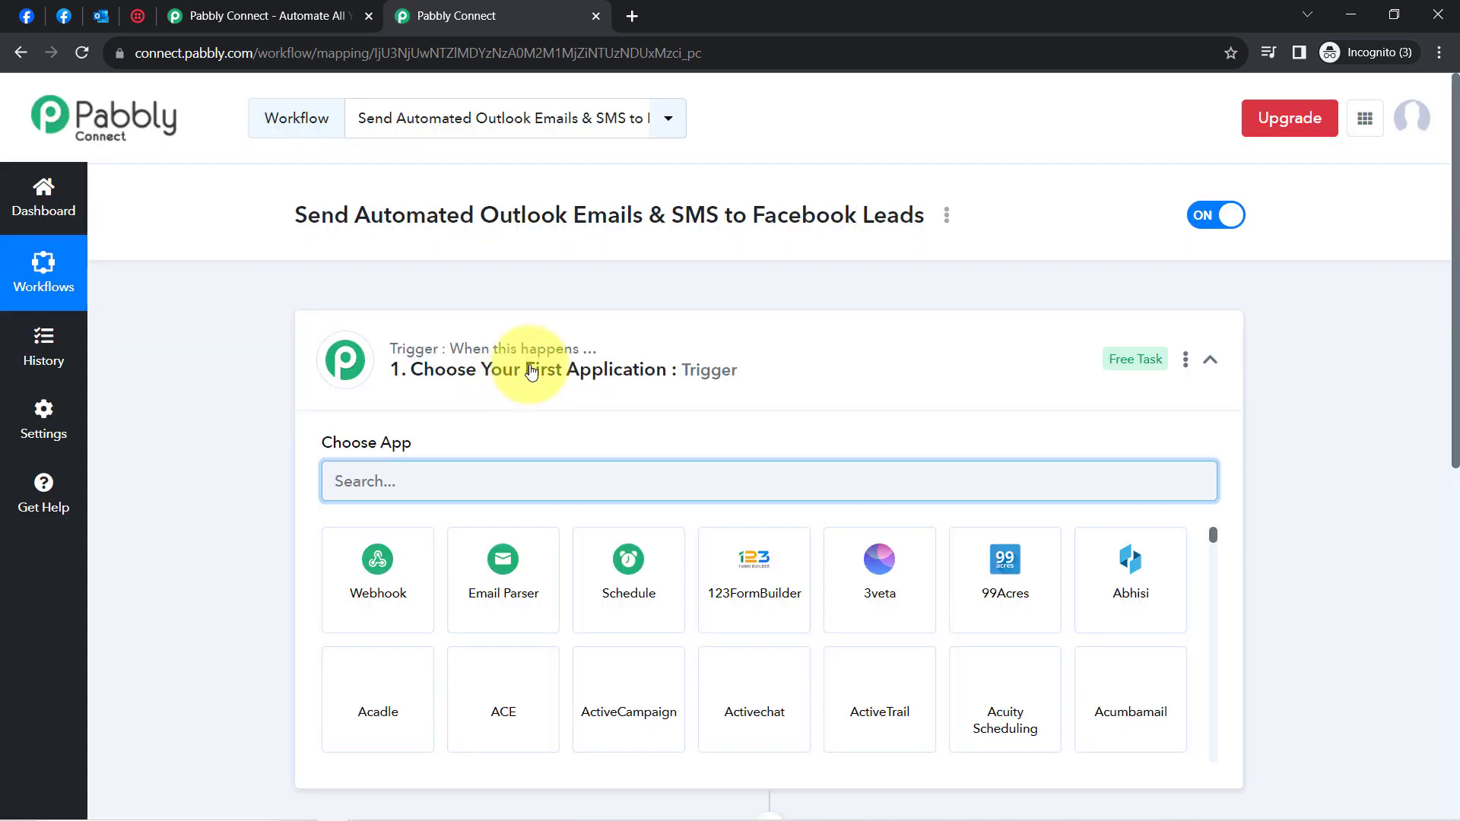
click(566, 379)
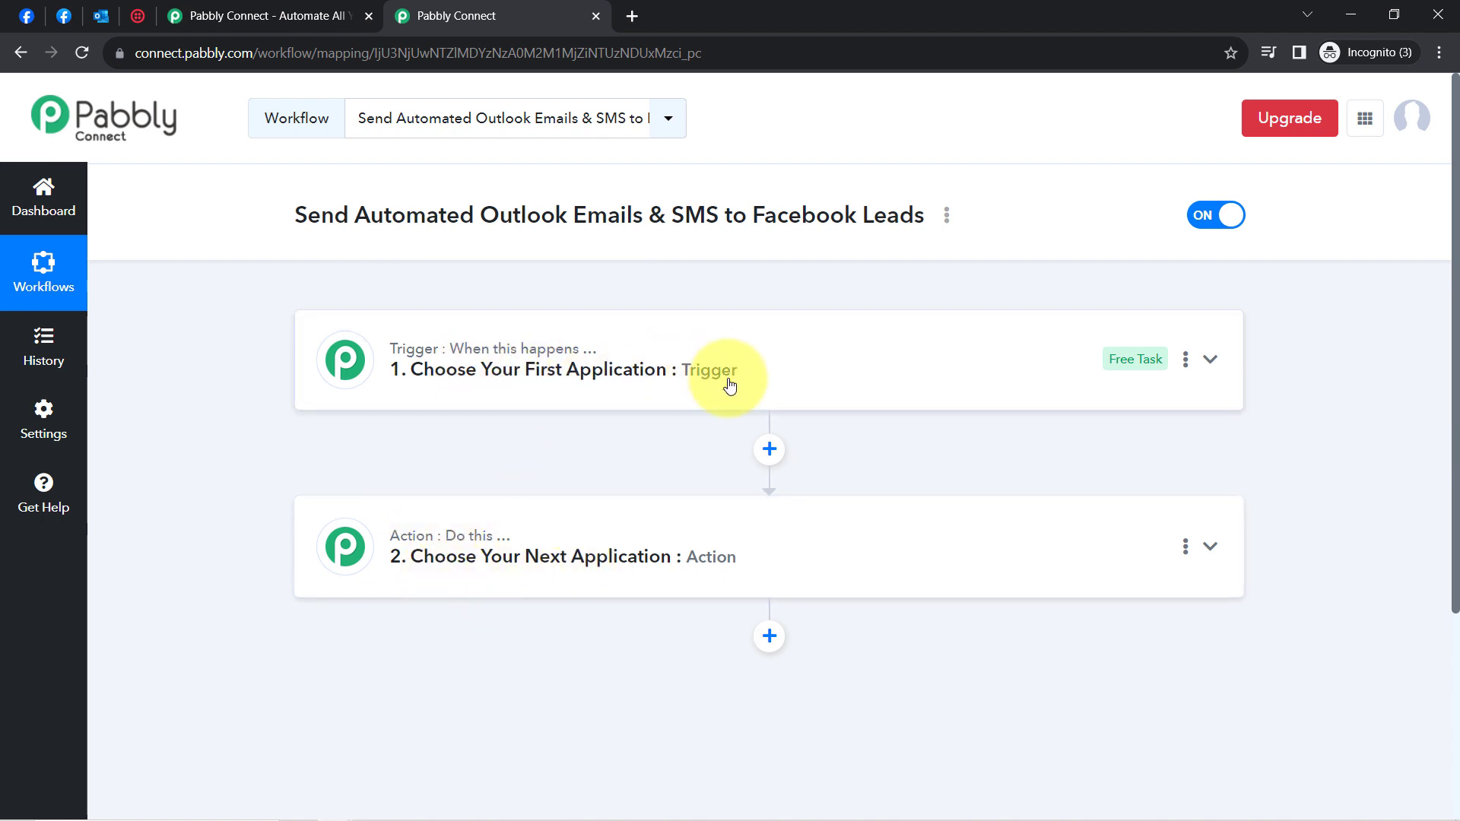
click(675, 339)
drag(426, 216, 587, 218)
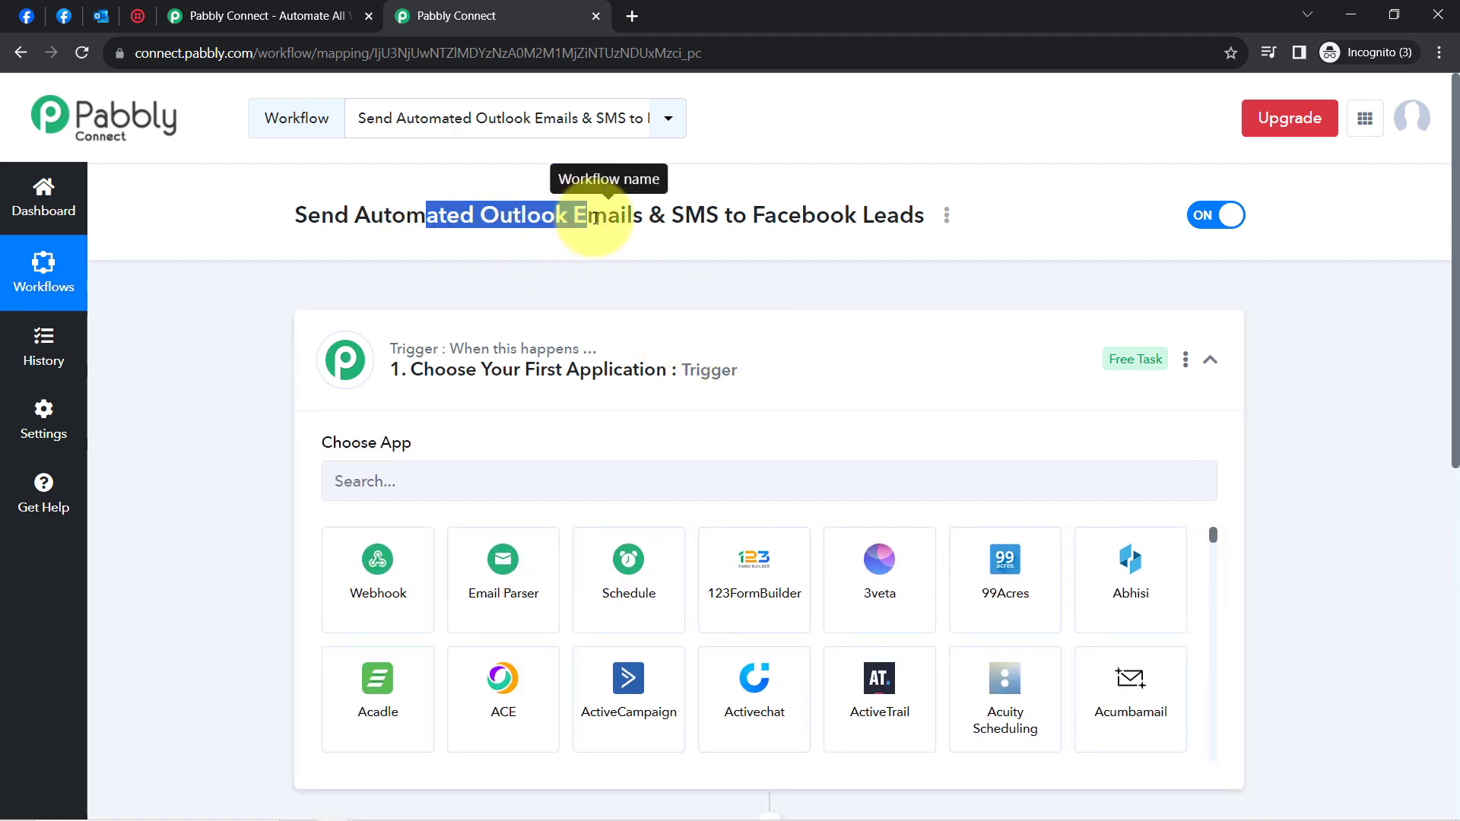
click(594, 218)
click(384, 484)
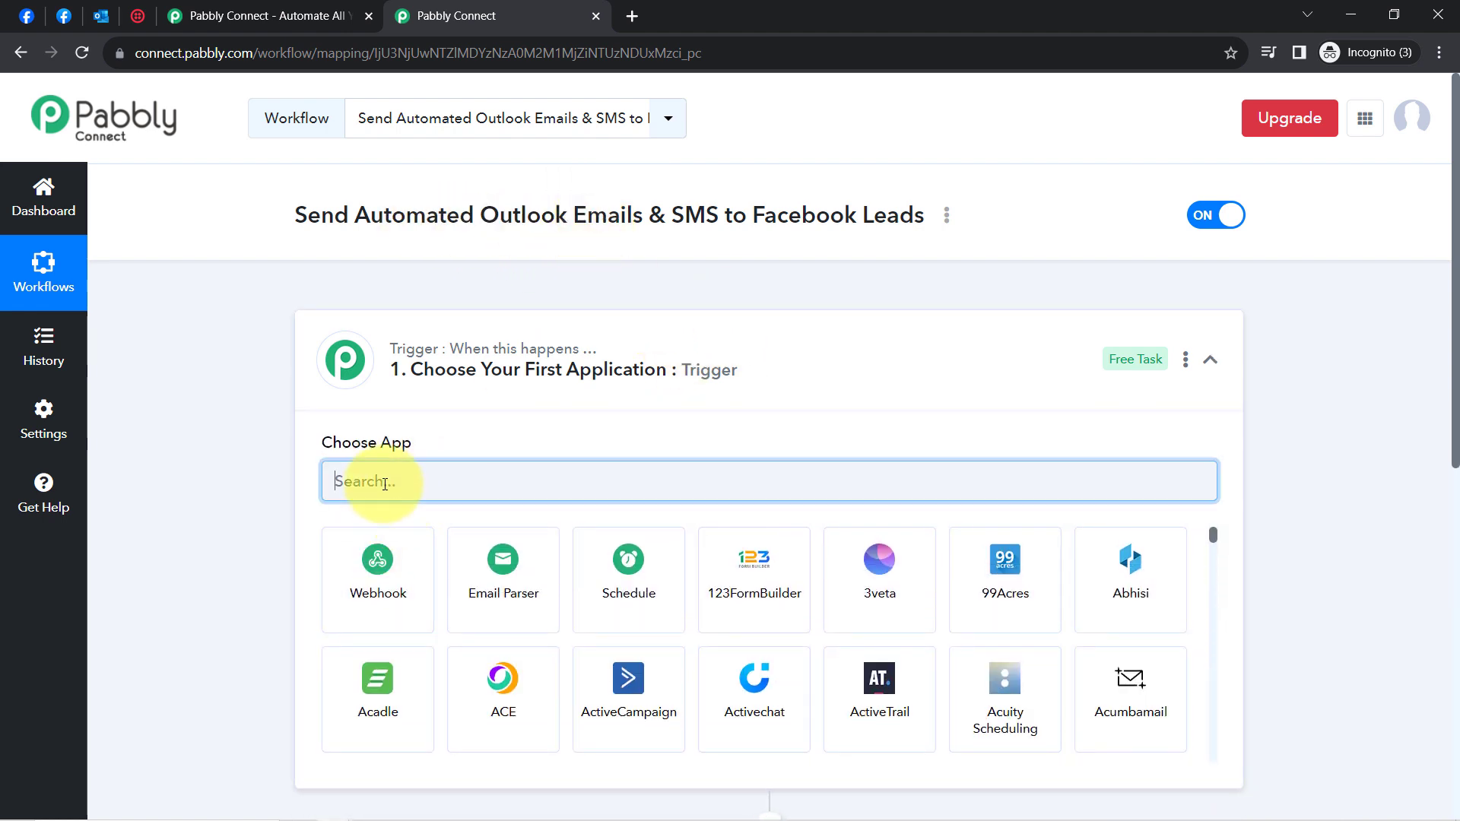
text(faceboo)
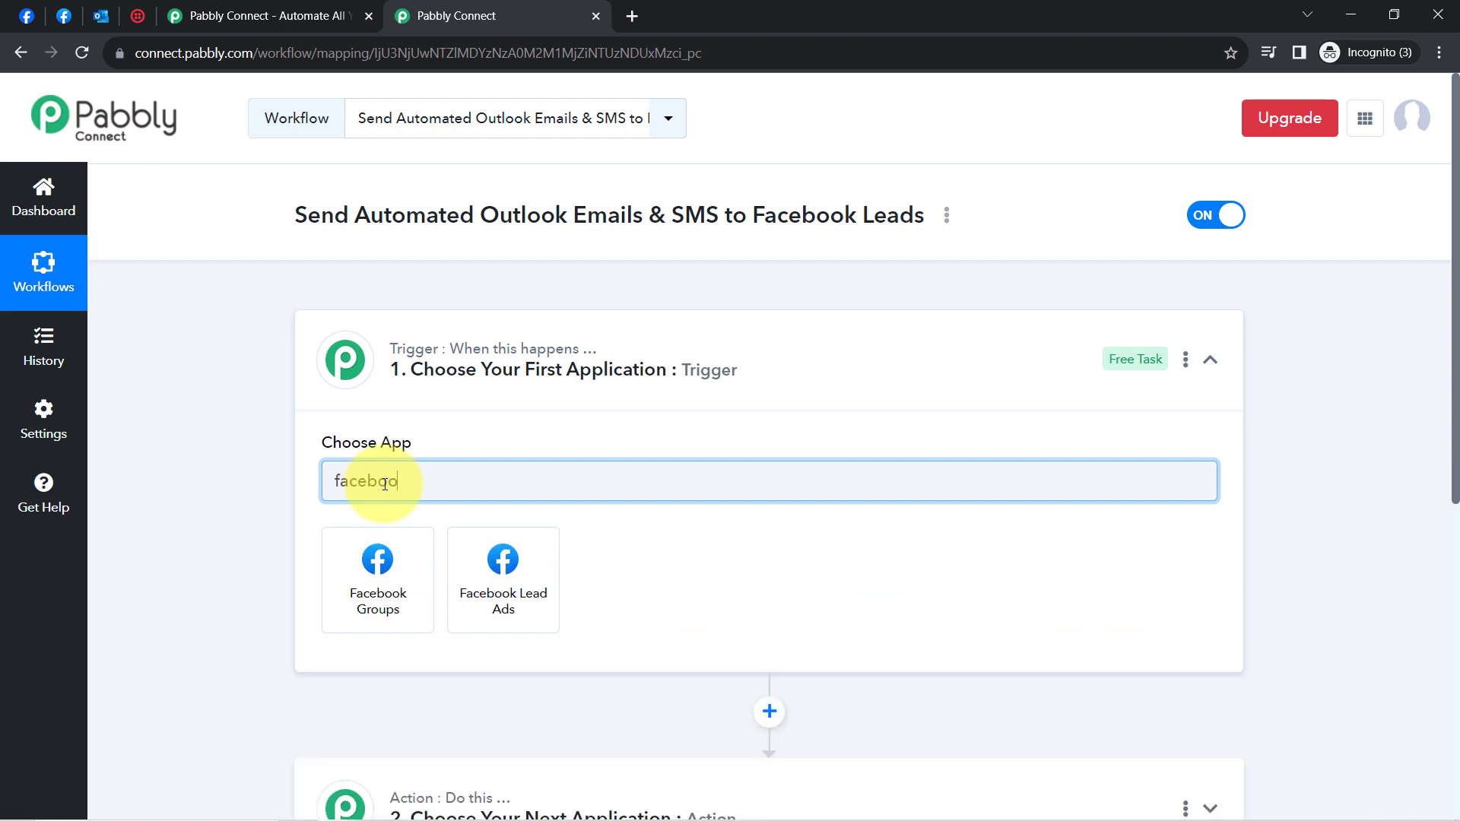
click(493, 583)
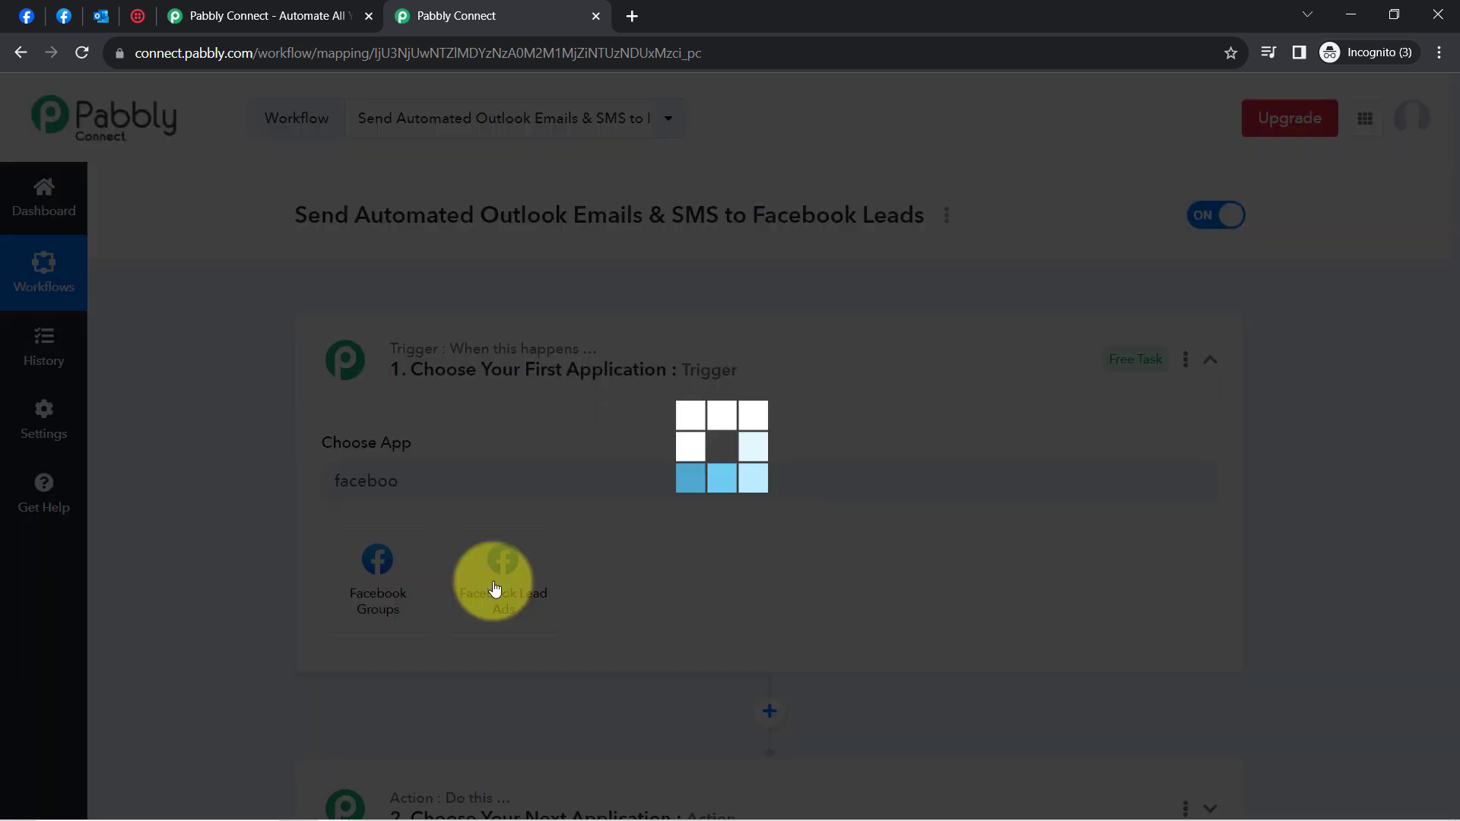
- Find Microsoft Office 365 and set it as the application for the workflow's first action
drag(1452, 398, 1452, 603)
click(445, 475)
click(370, 561)
text(micros)
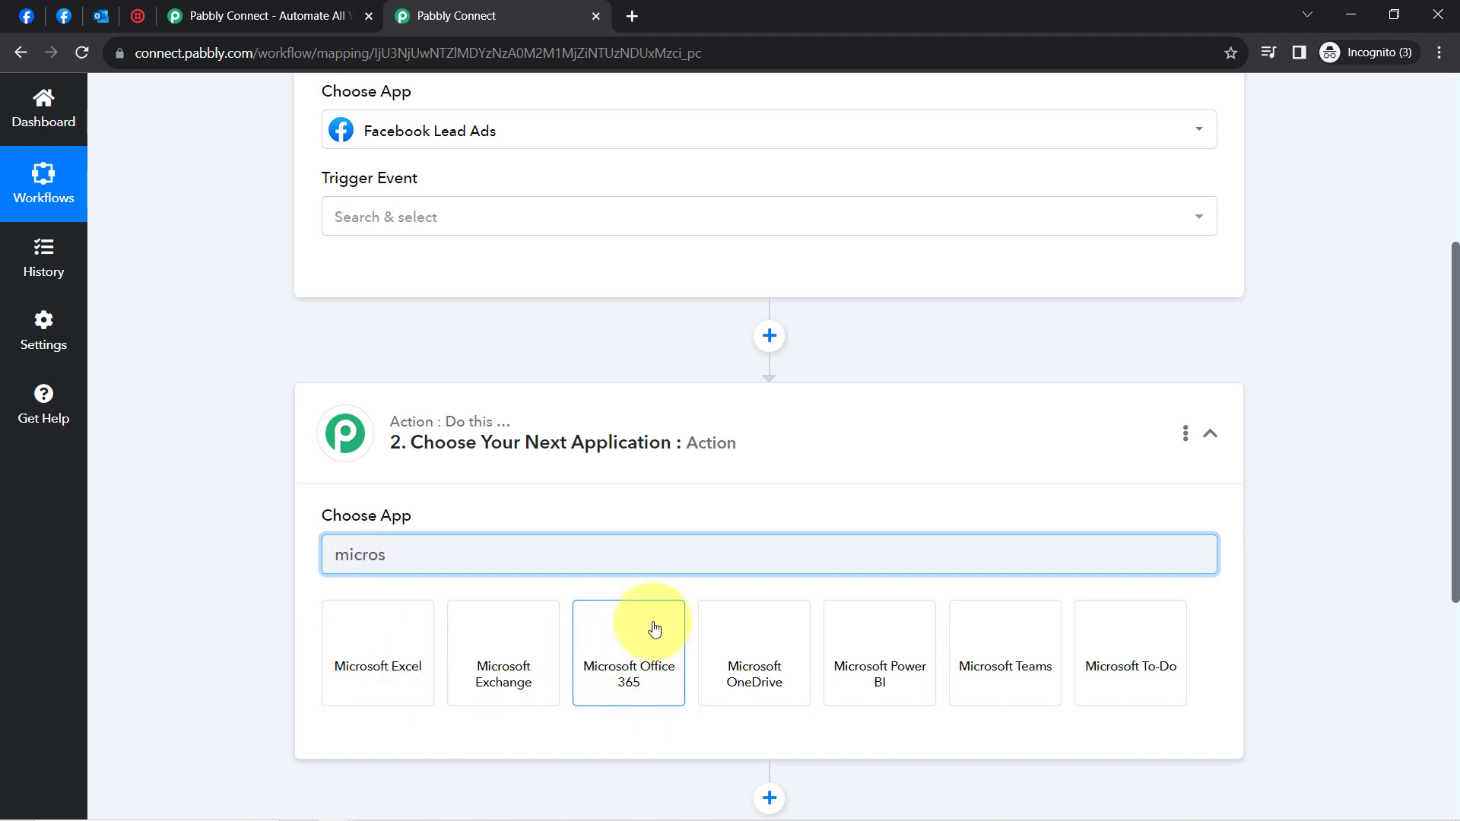
click(594, 679)
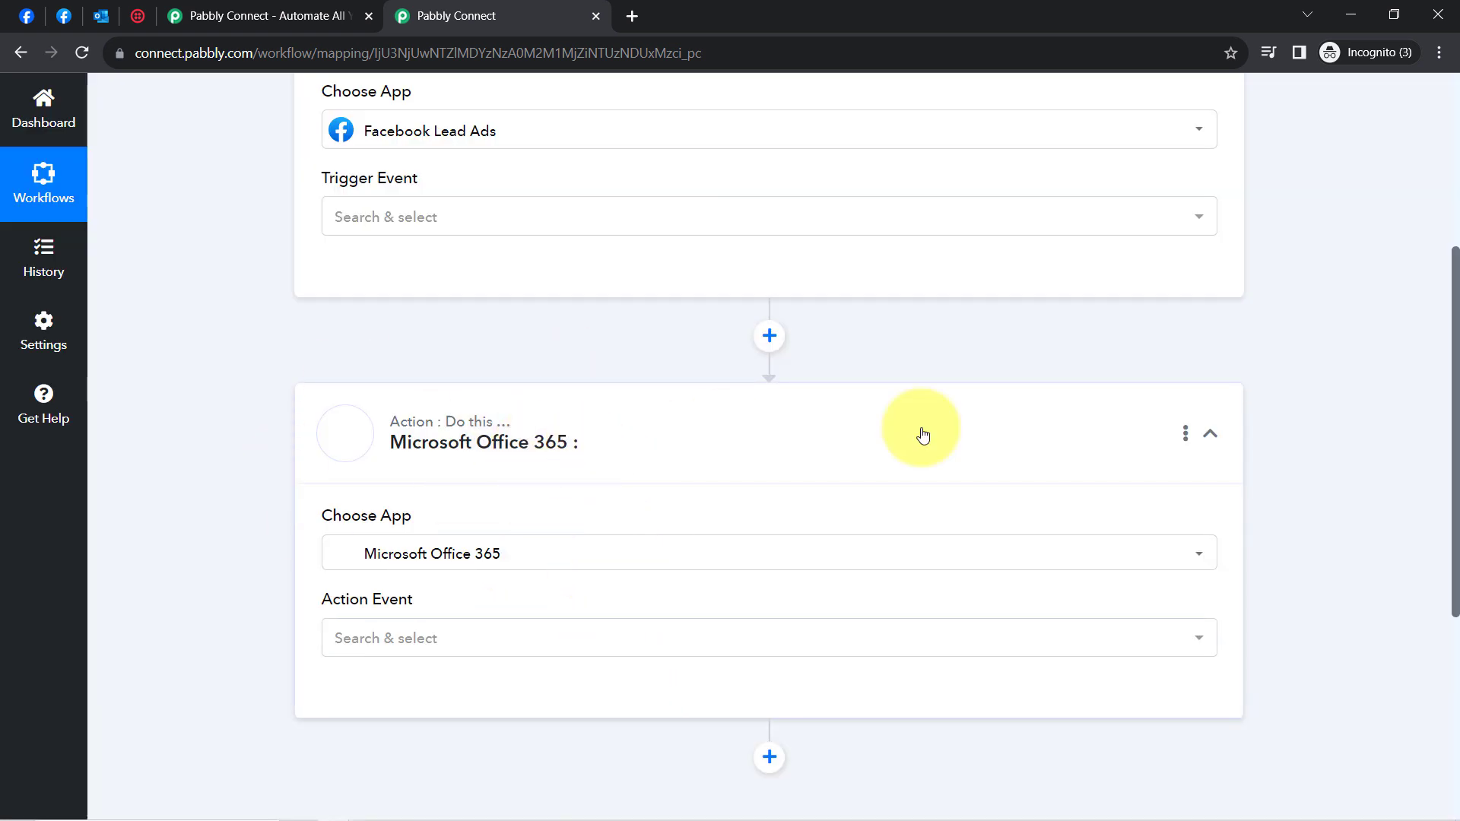
- Add another action below Microsoft Office 365 and choose Twilio as its application
drag(1457, 317, 1444, 517)
click(768, 351)
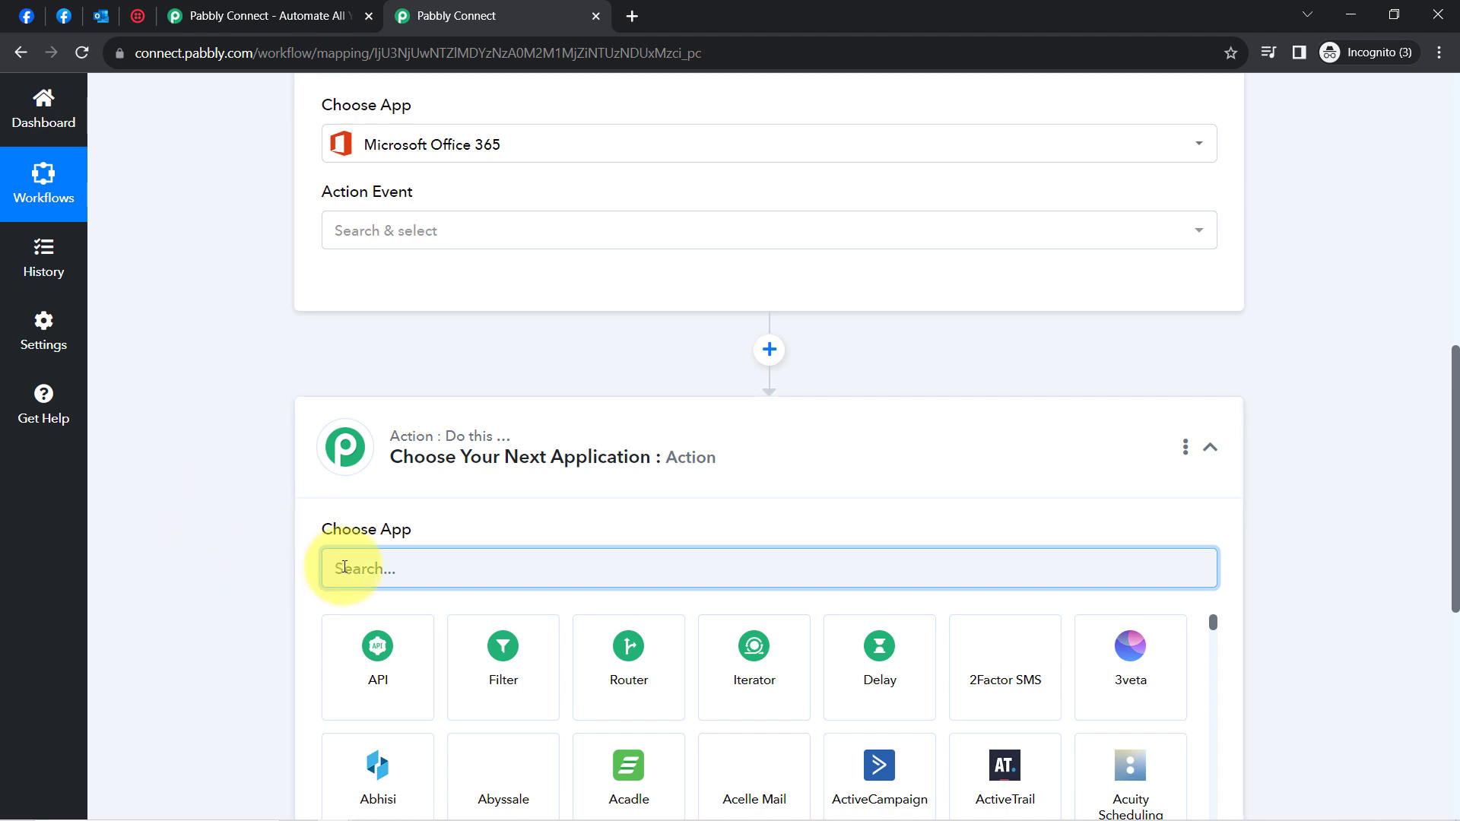
text(sms)
drag(1447, 380, 1448, 461)
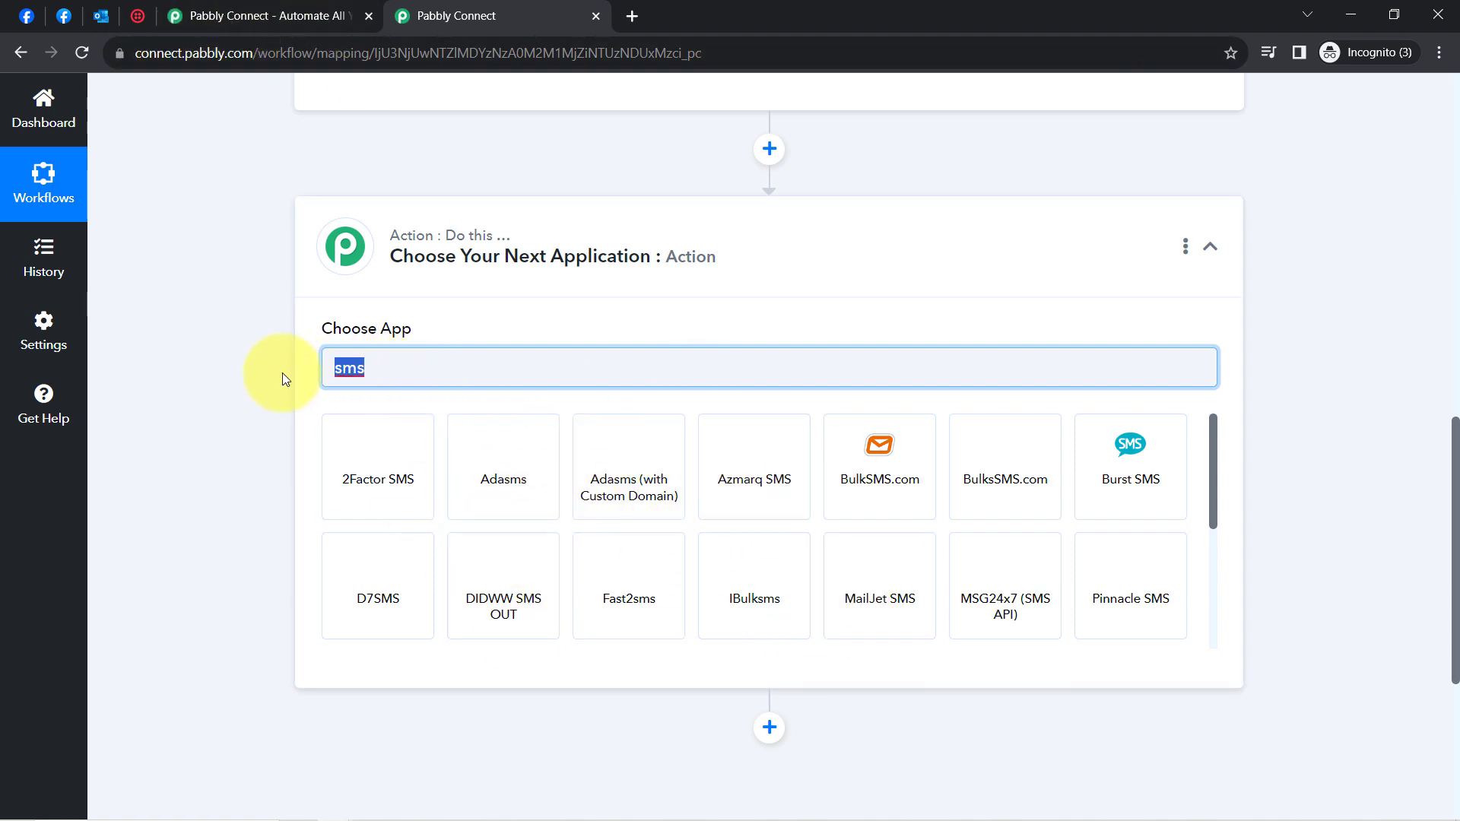
text(twil)
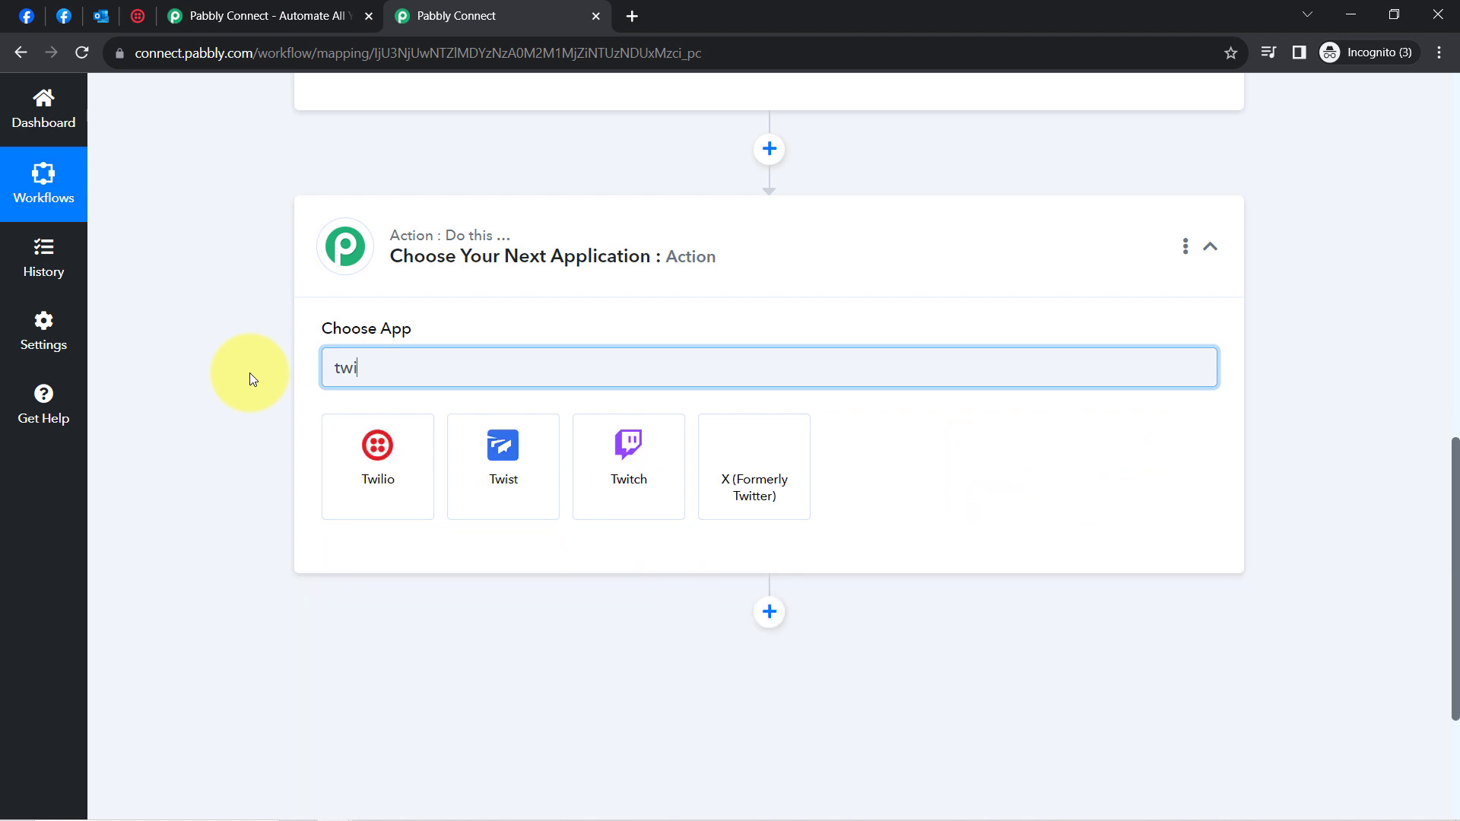
click(381, 441)
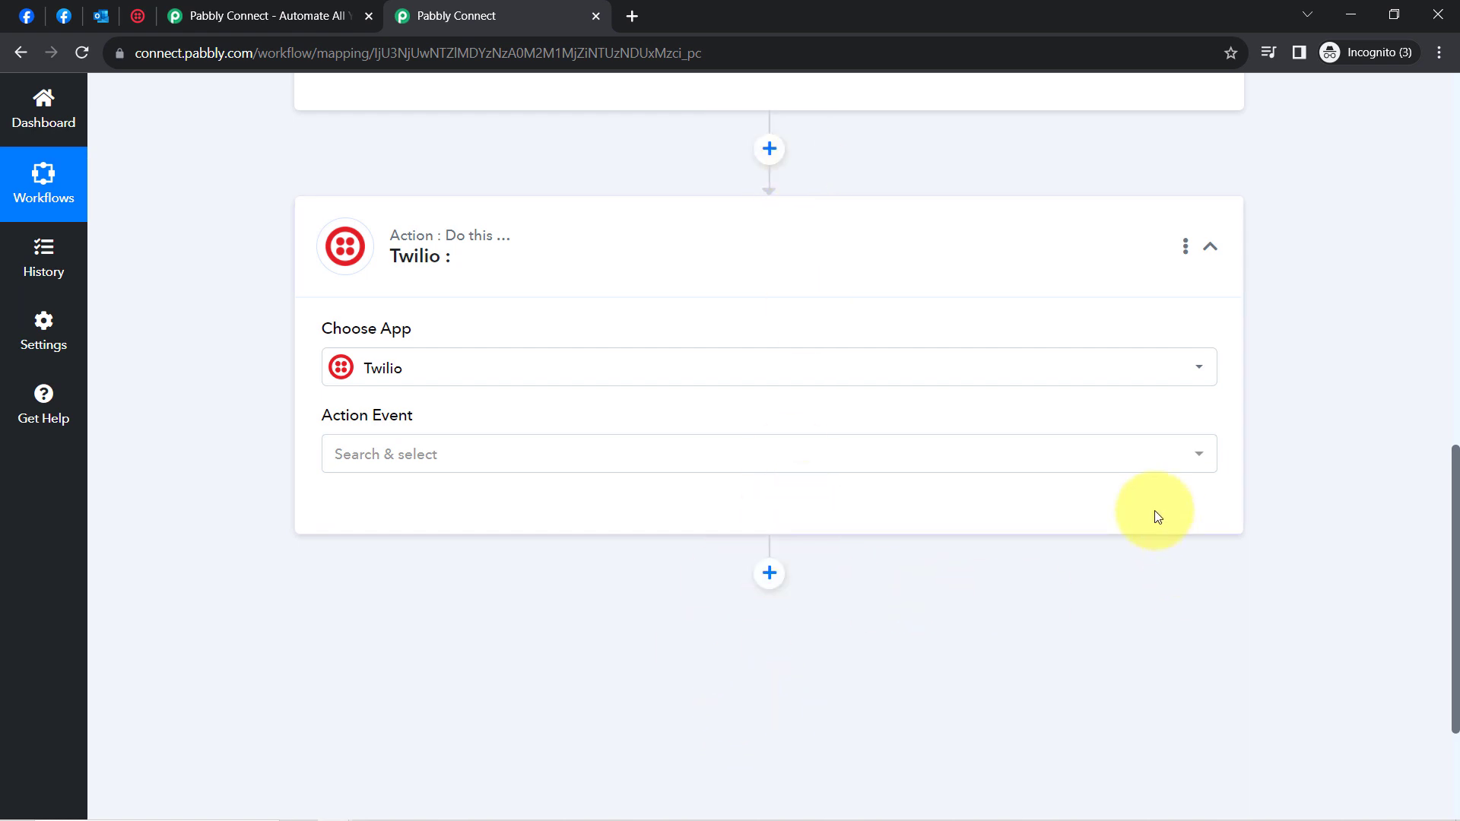
- Collapse the Facebook Lead Ads, Microsoft Office 365 and Twilio steps, and reopen the Facebook Lead Ads trigger
drag(1457, 609, 1439, 222)
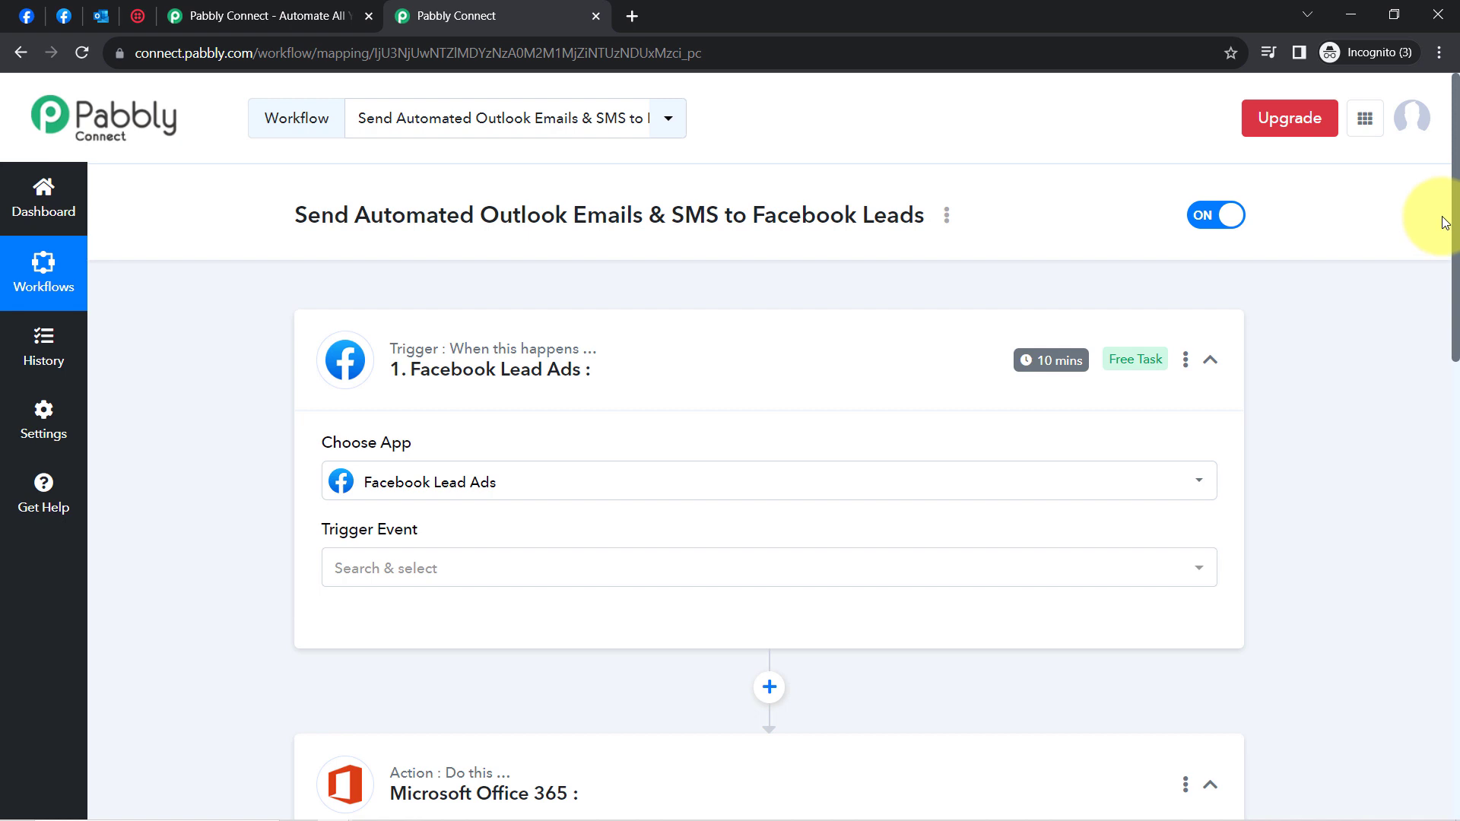
click(459, 380)
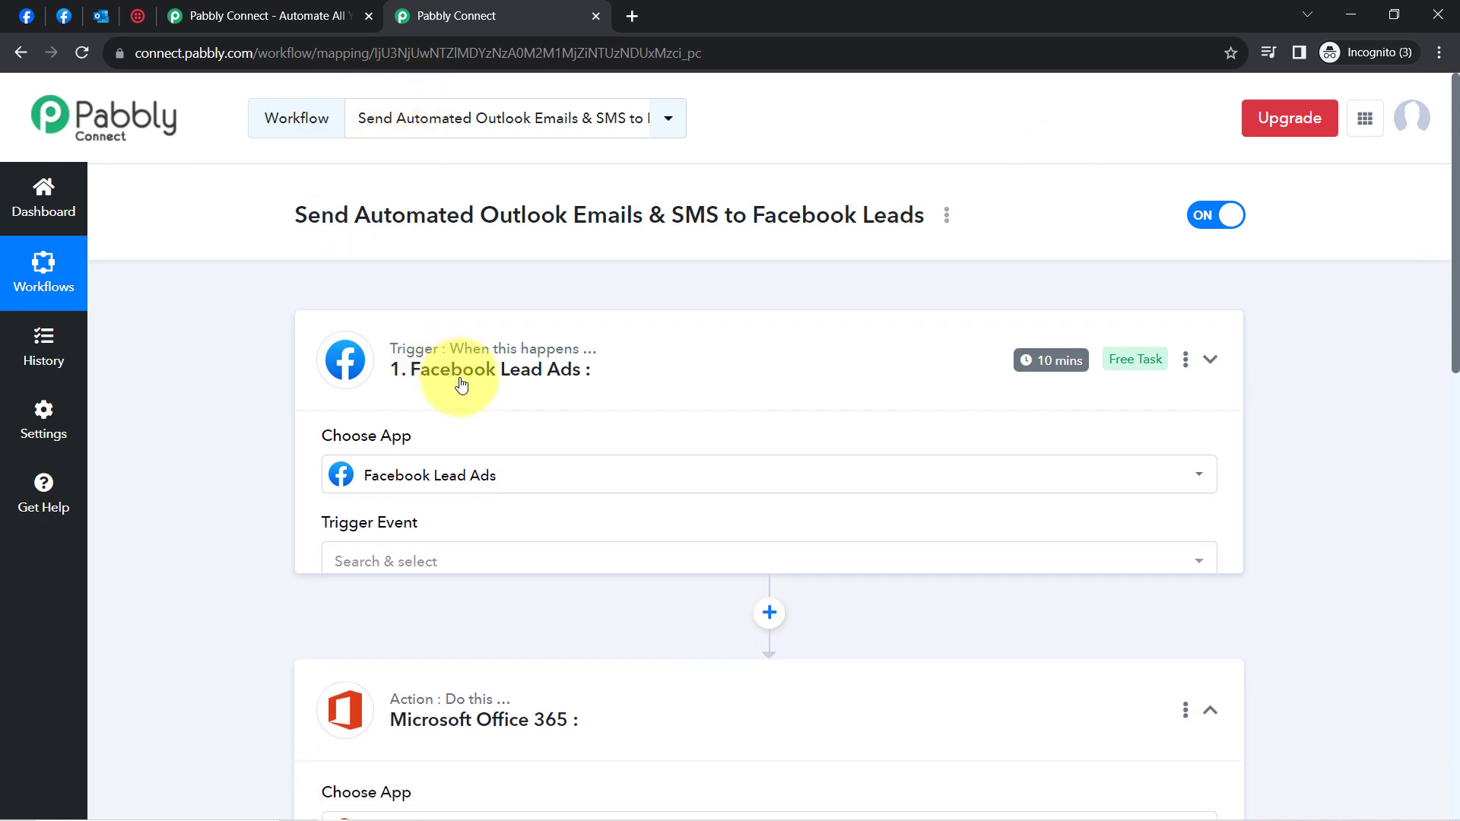
click(418, 549)
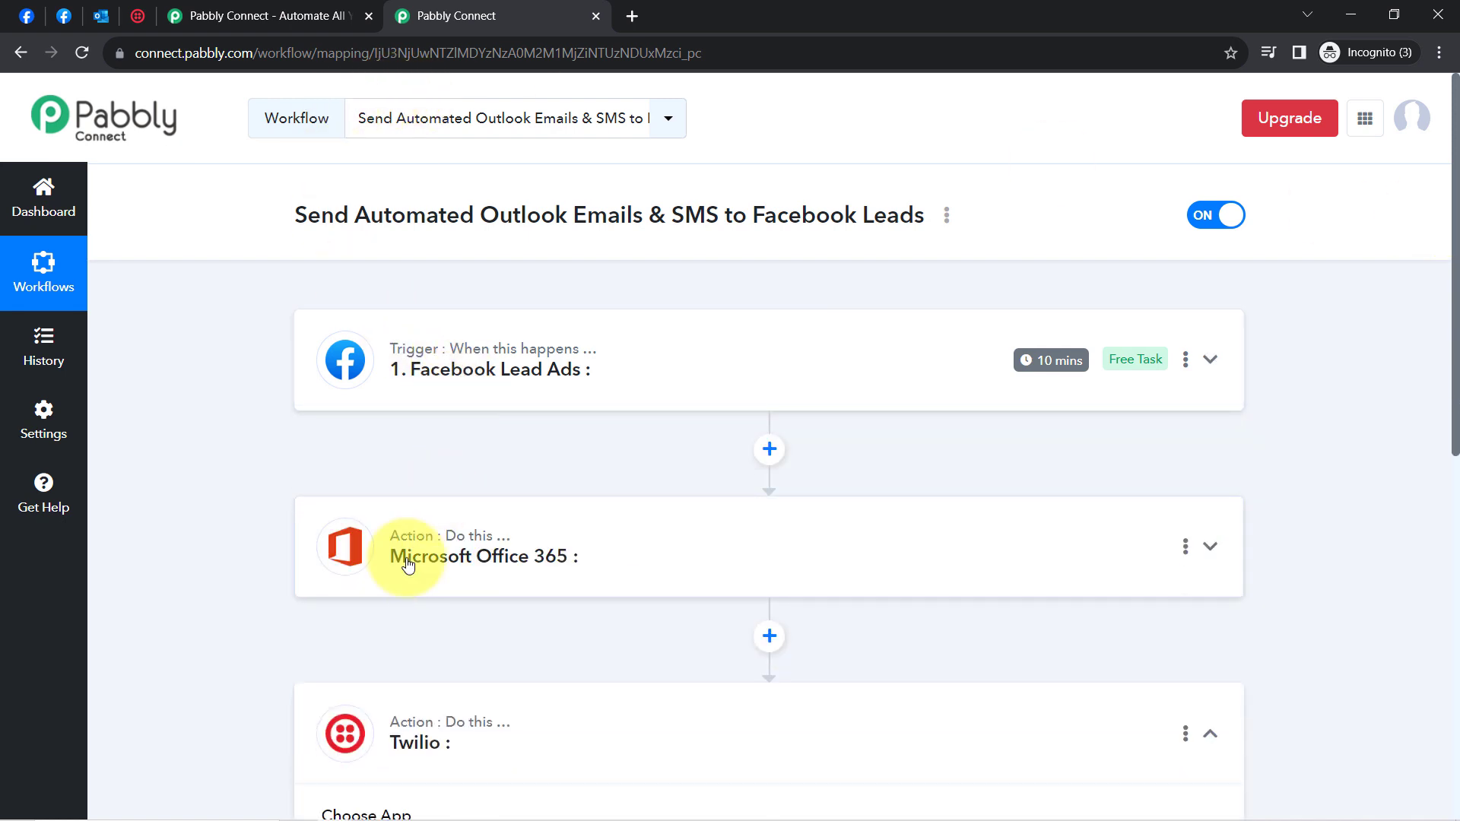
click(426, 770)
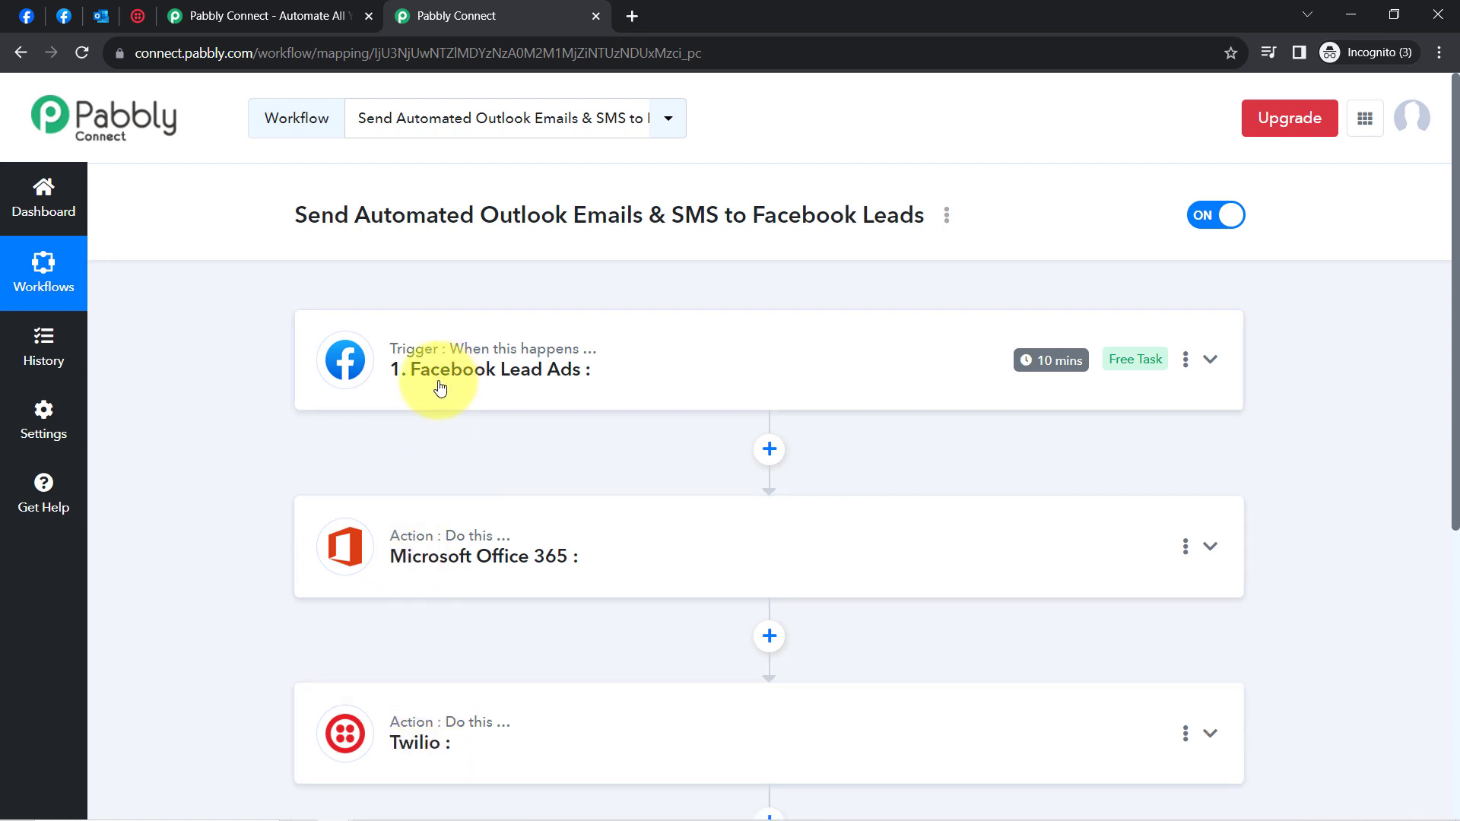
click(514, 365)
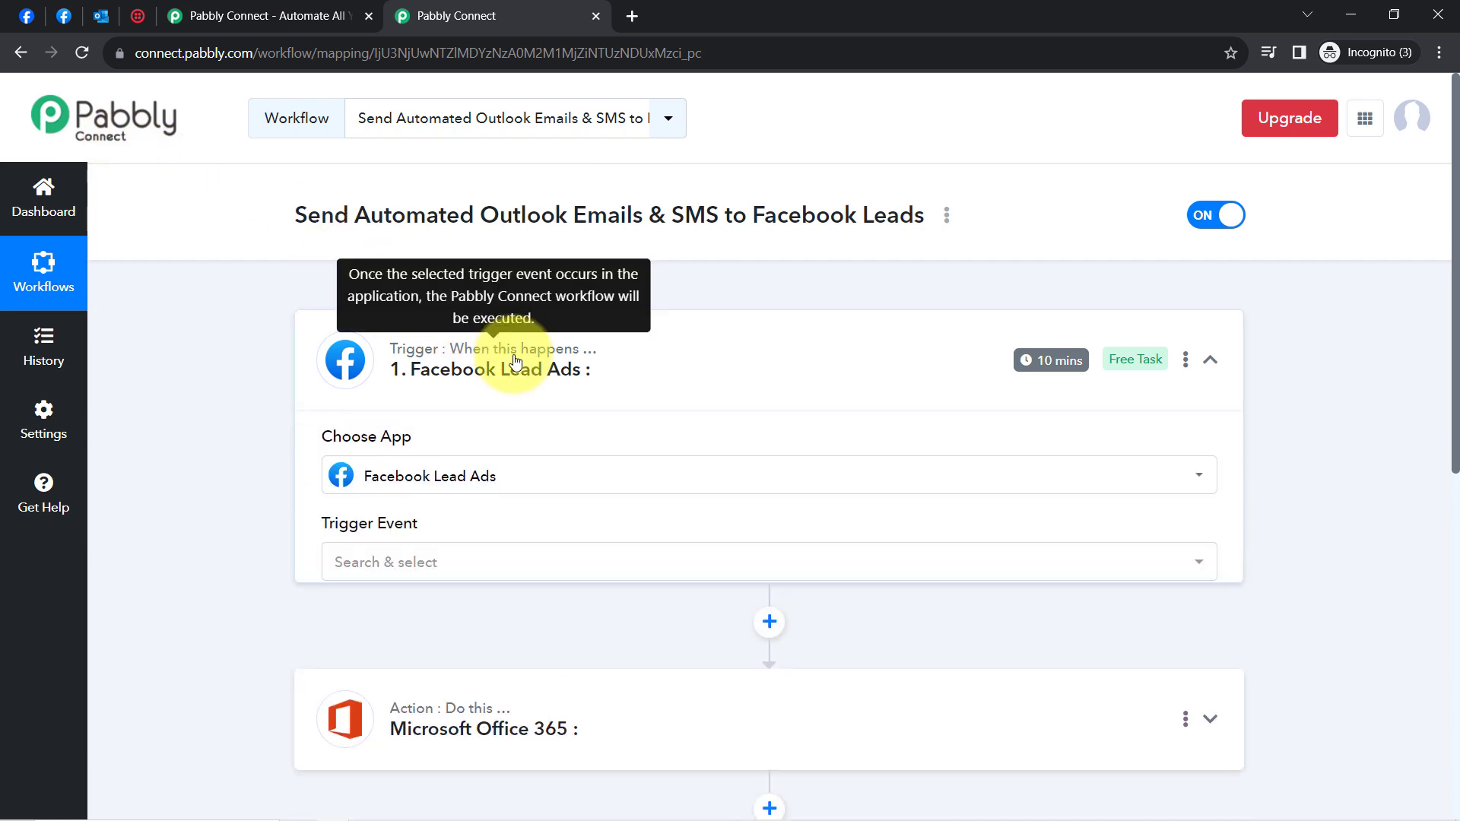
- Set the Facebook Lead Ads trigger event to New Lead (Instant)
click(346, 569)
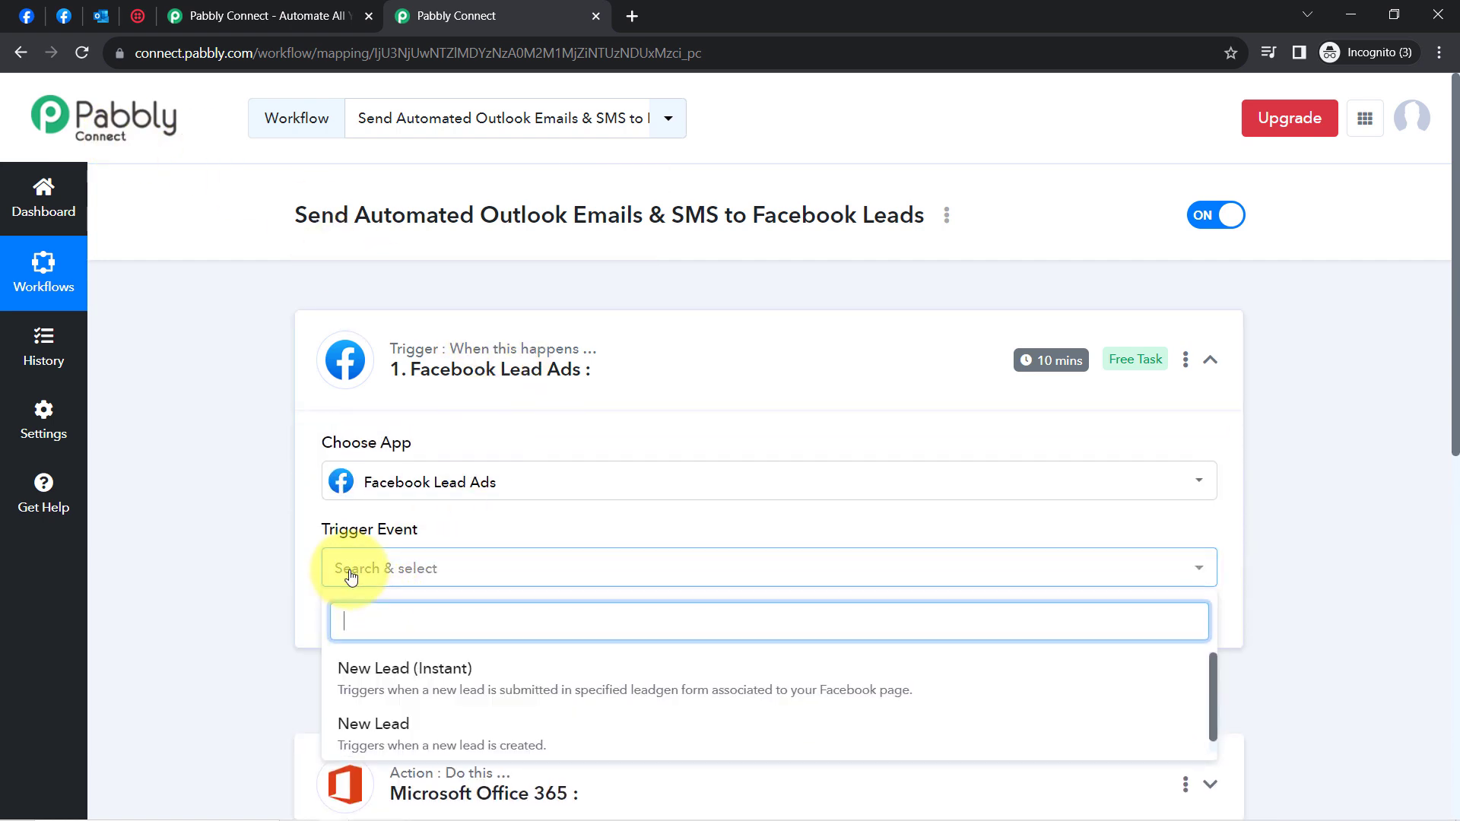
click(359, 669)
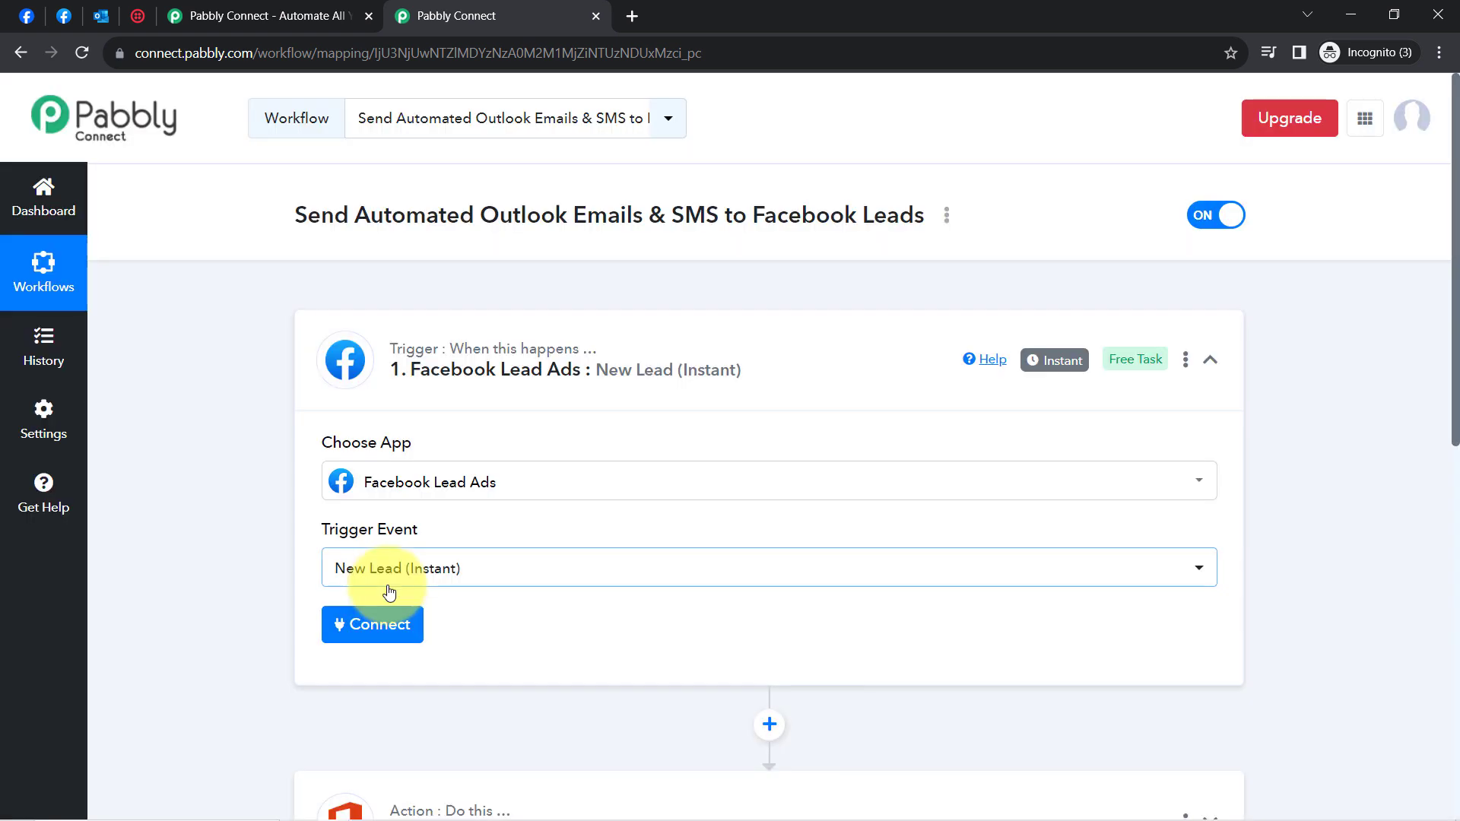
click(389, 583)
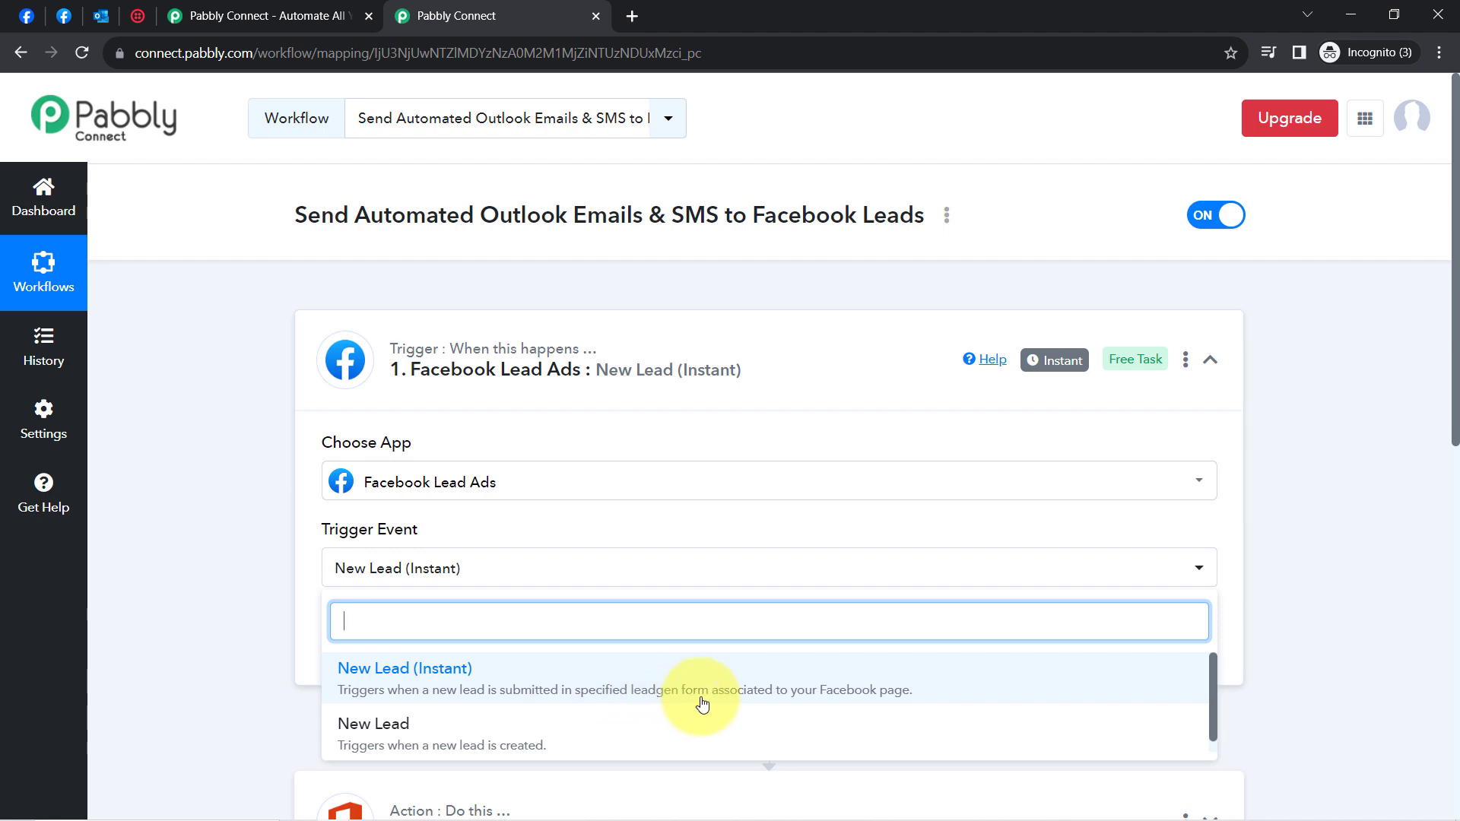
click(832, 691)
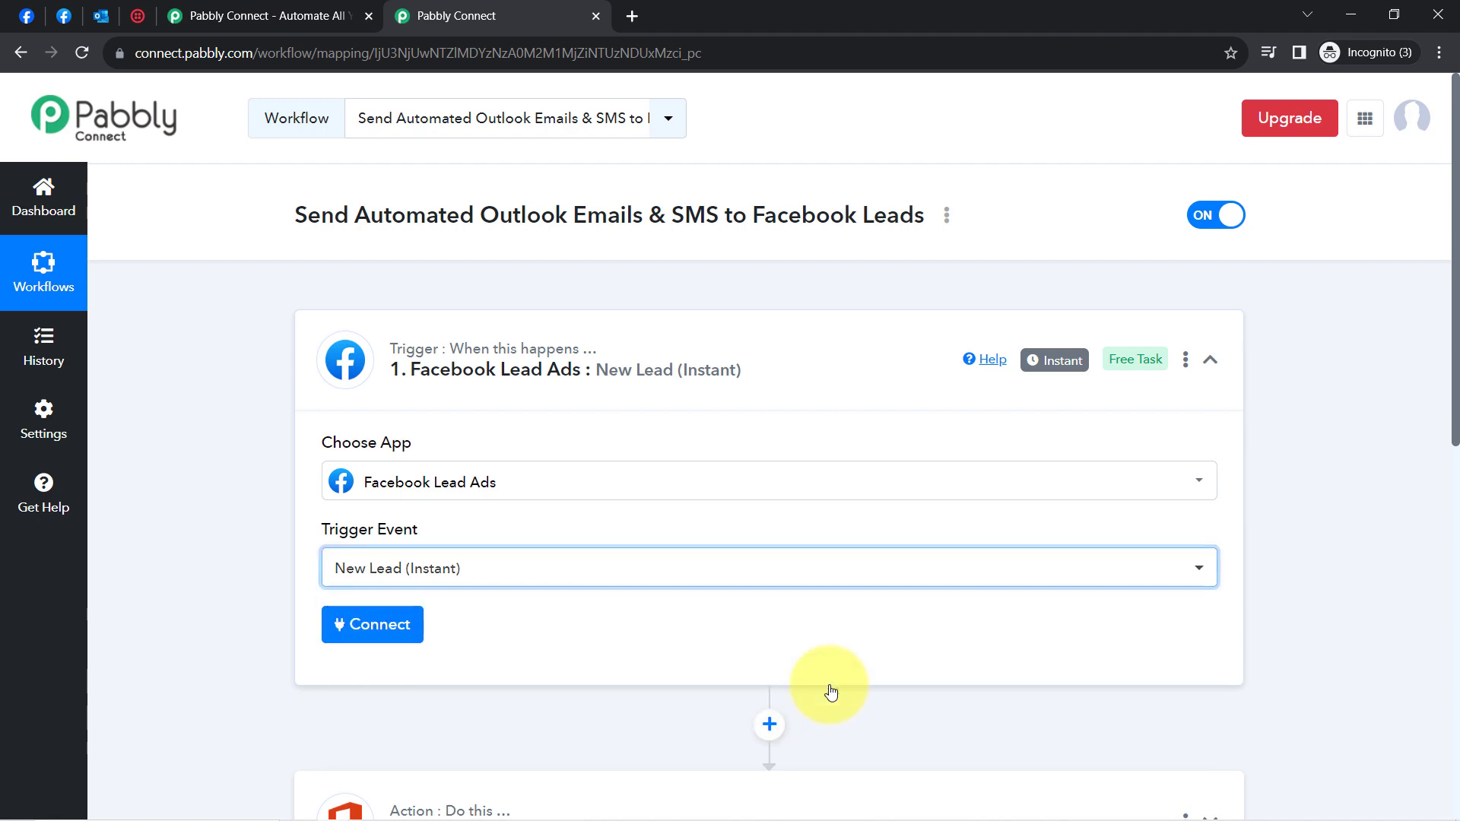
- Look over the Impetus Recruitment page on Facebook and its contact form in the Lead Ads Testing Tool
click(24, 15)
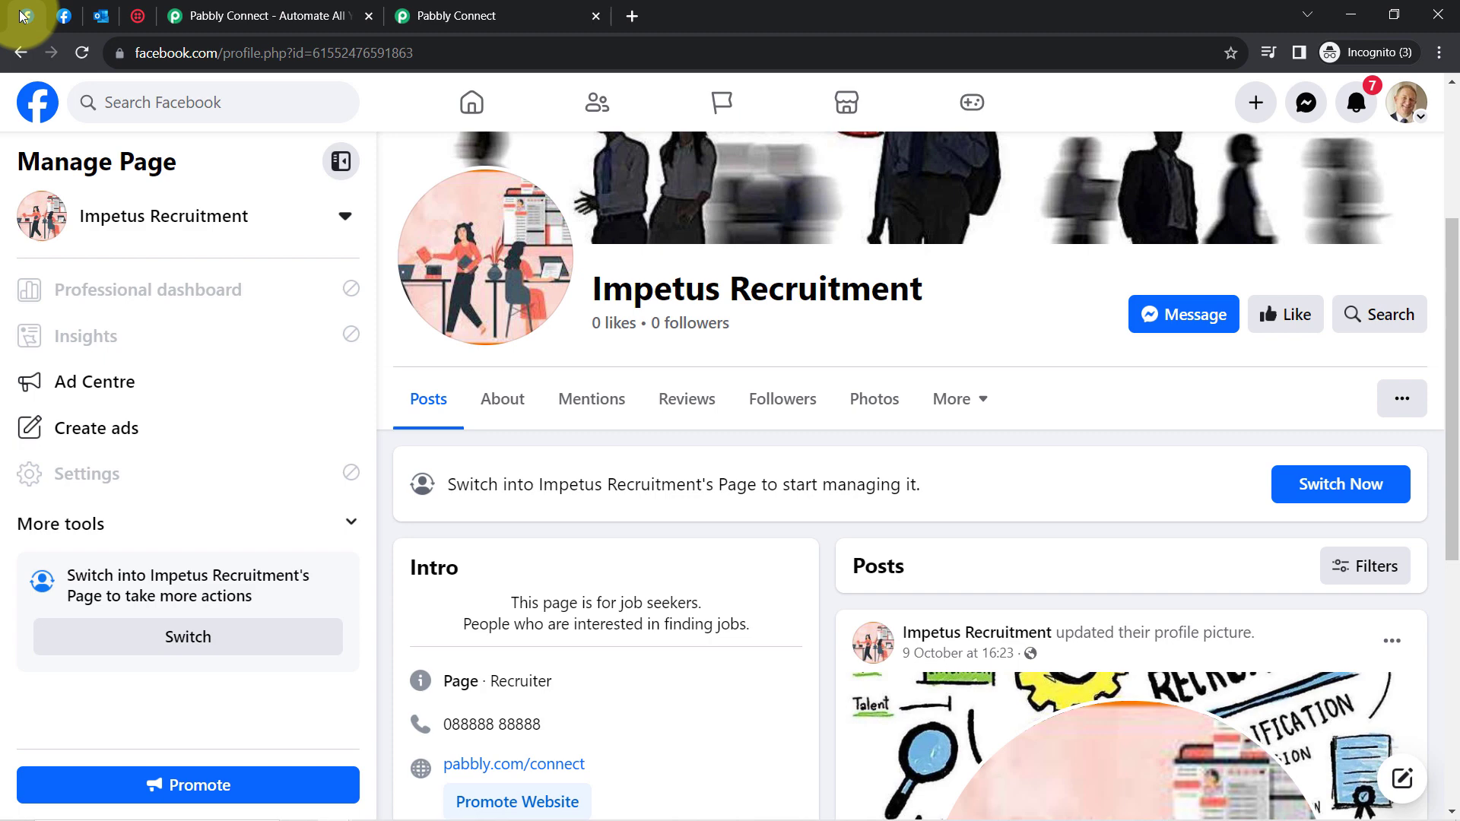
click(60, 15)
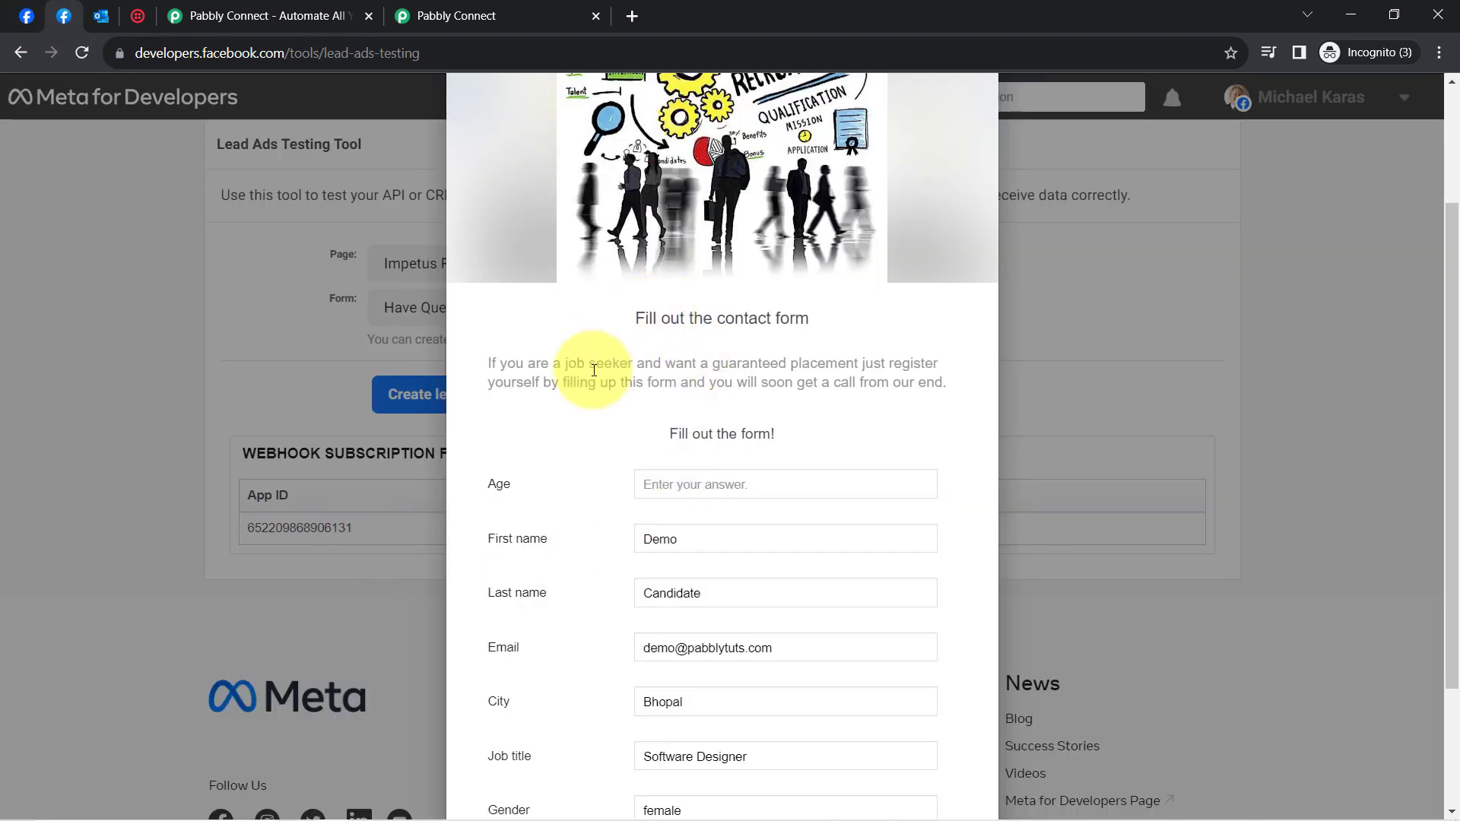
click(449, 16)
- Connect the trigger to the Facebook Lead Ads account
click(373, 635)
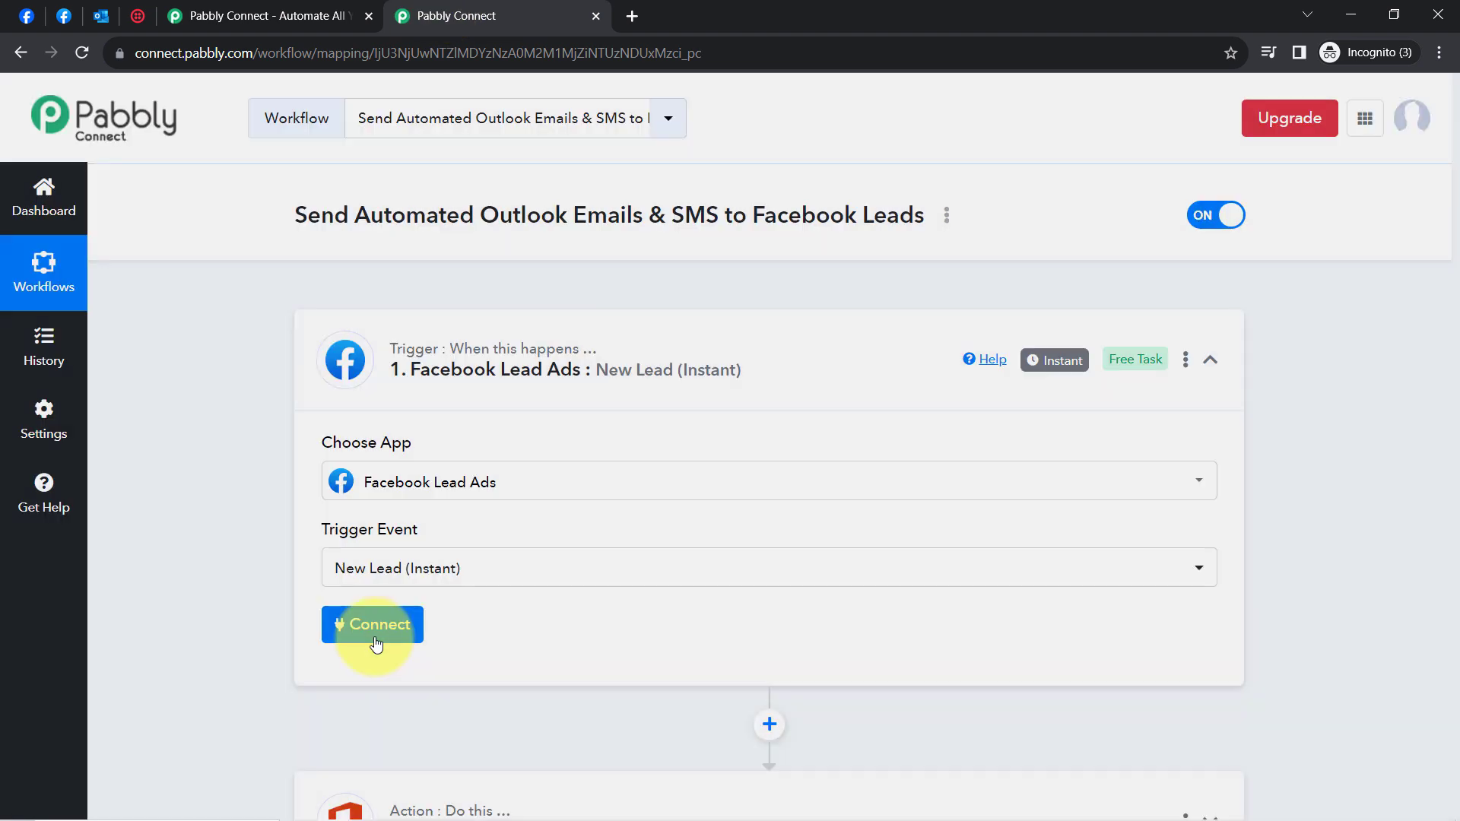
click(786, 286)
click(802, 490)
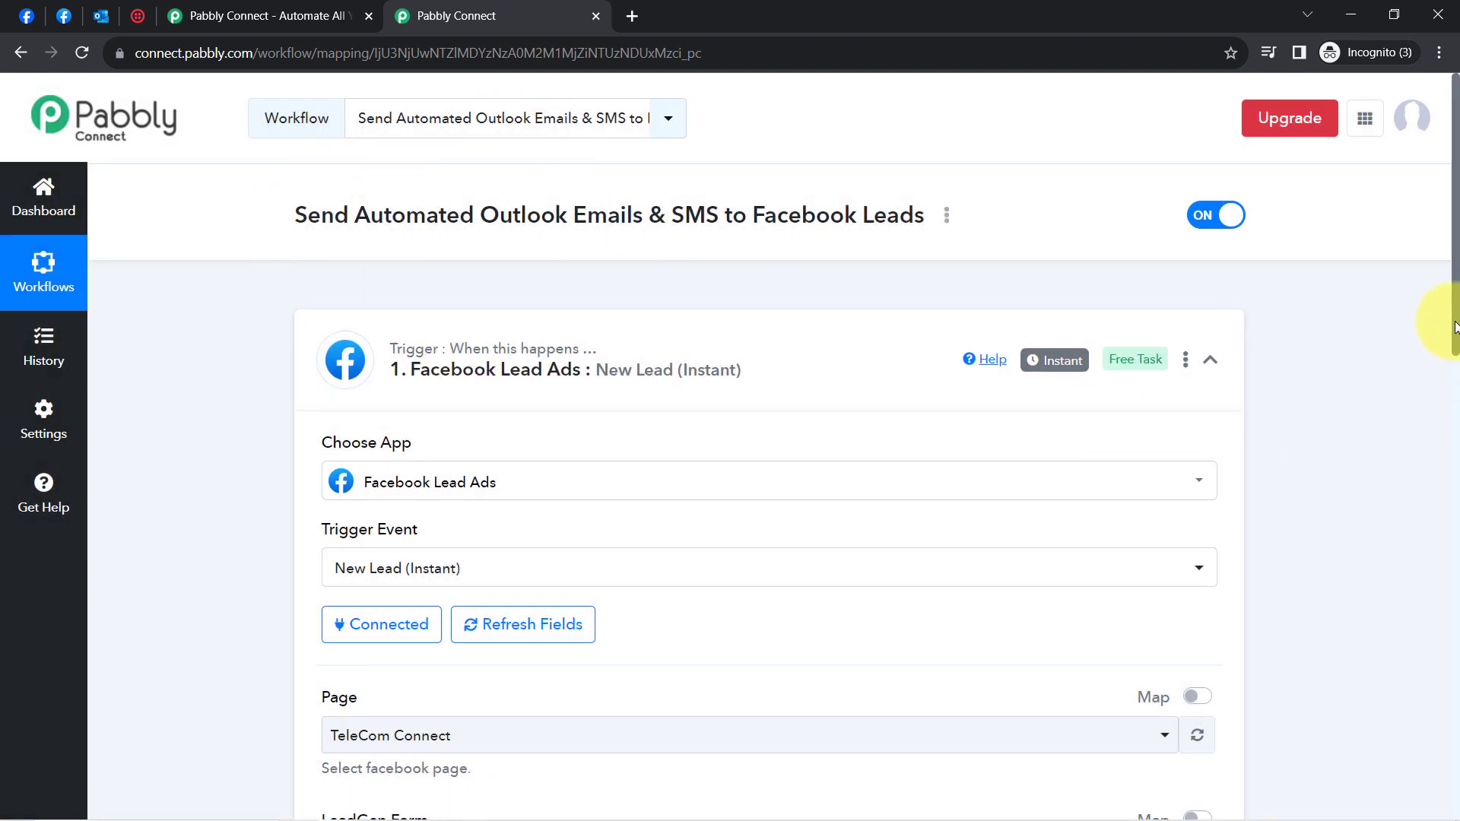
- Check the managed pages on Facebook and set the trigger's Page to Impetus Recruitment in Pabbly Connect
drag(1453, 315, 1447, 487)
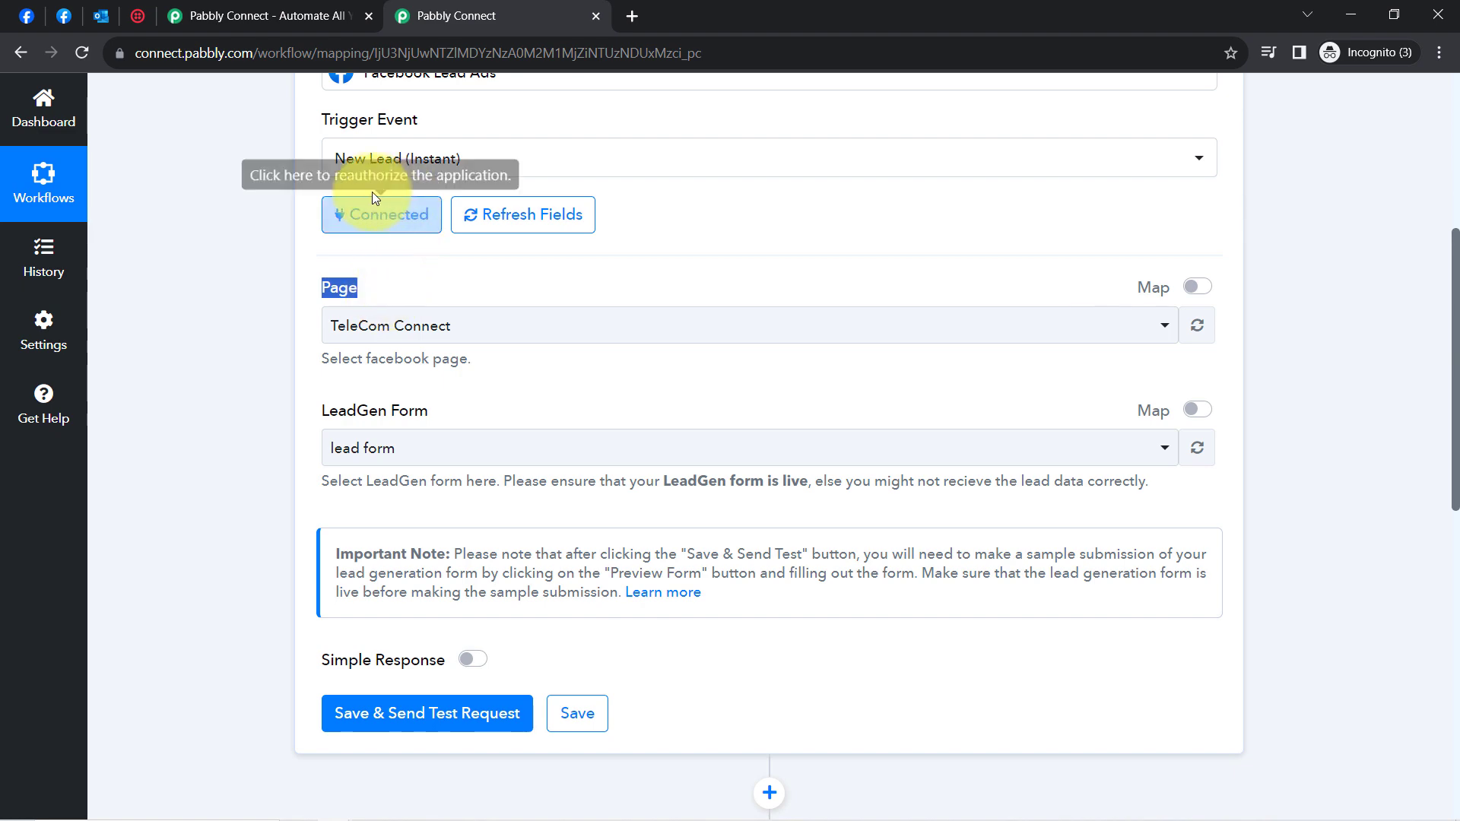
click(358, 326)
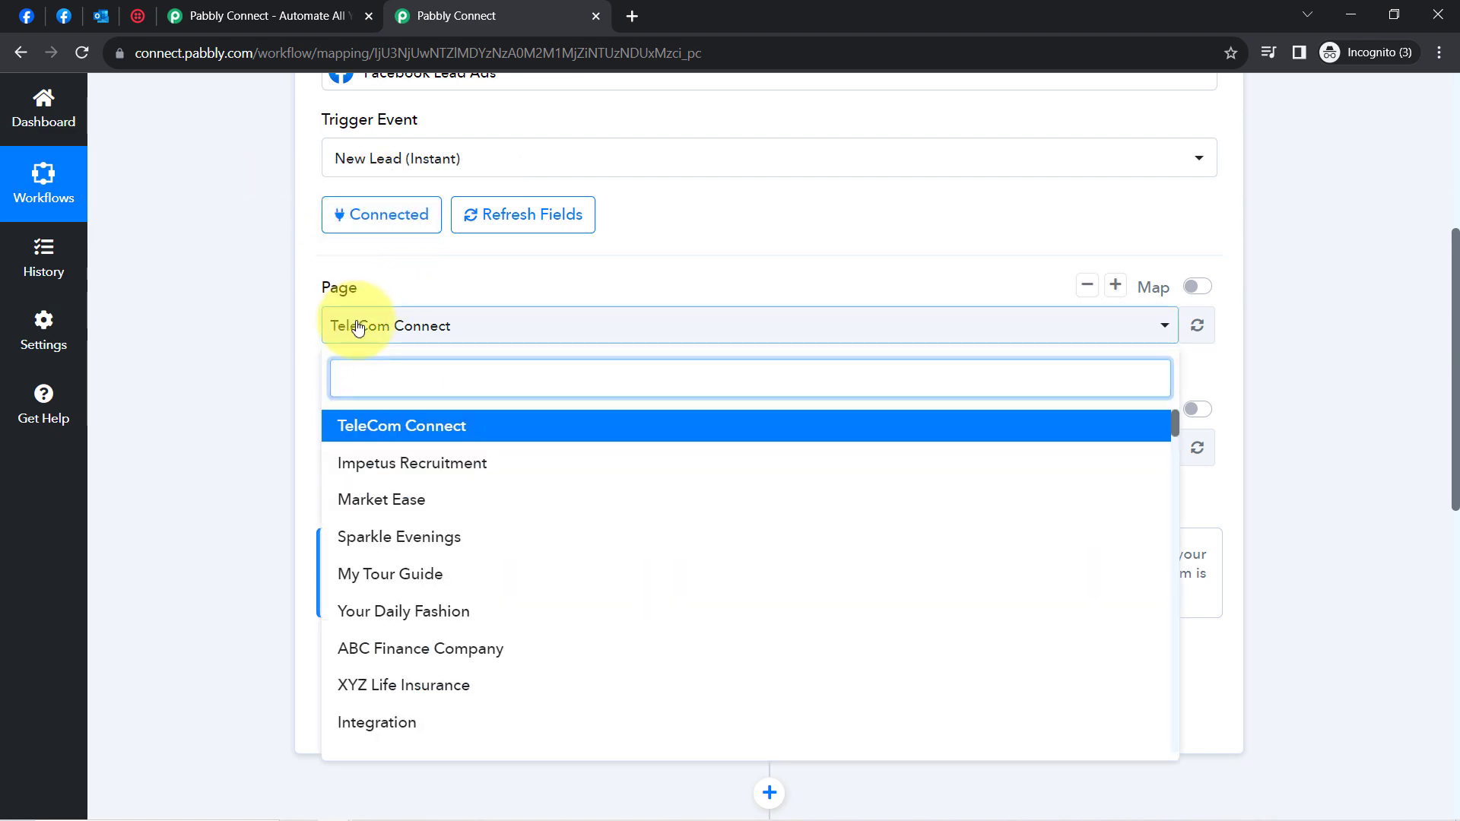
click(25, 17)
click(719, 78)
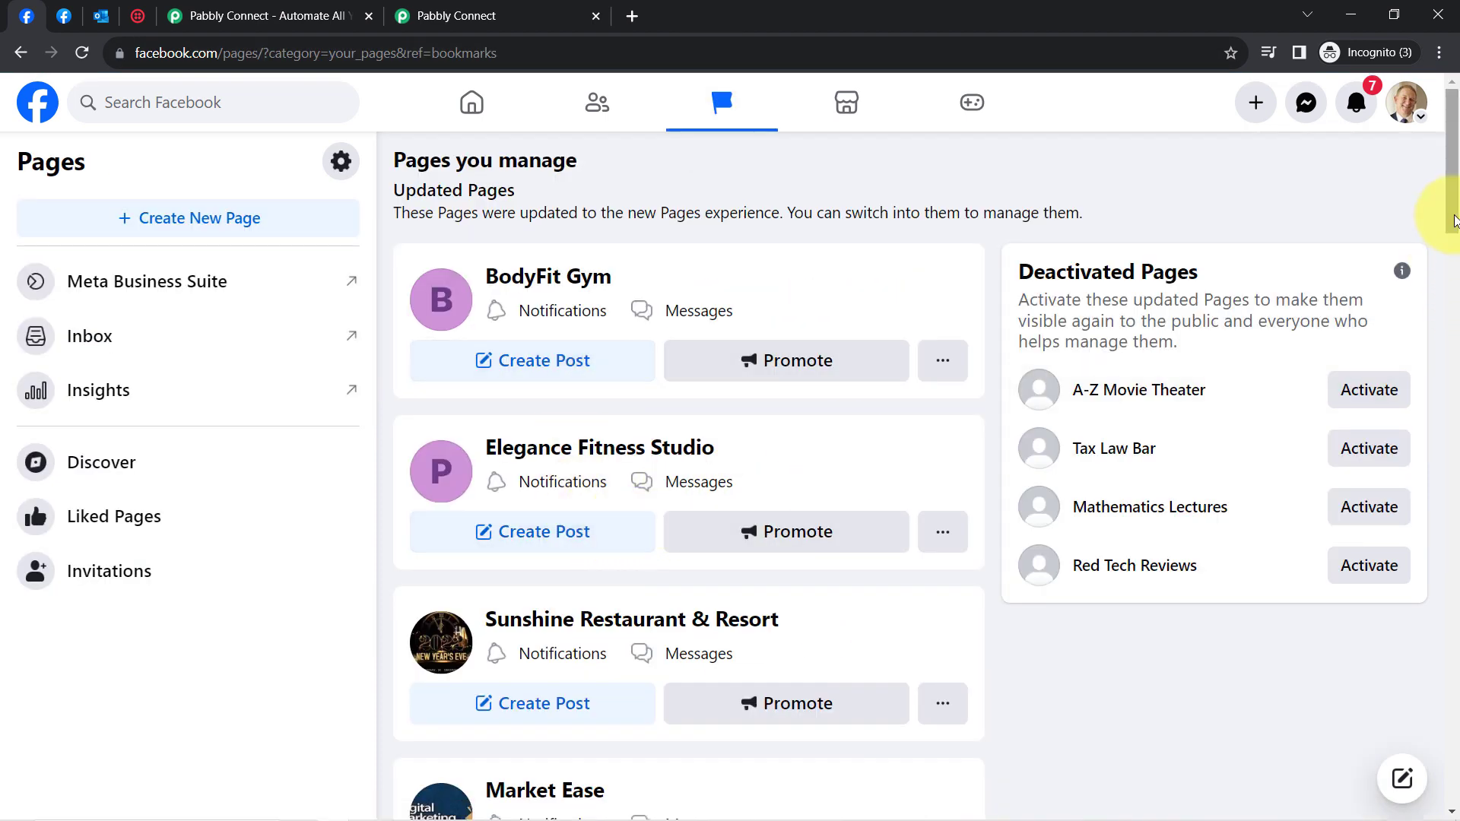
drag(1454, 221, 547, 22)
click(548, 21)
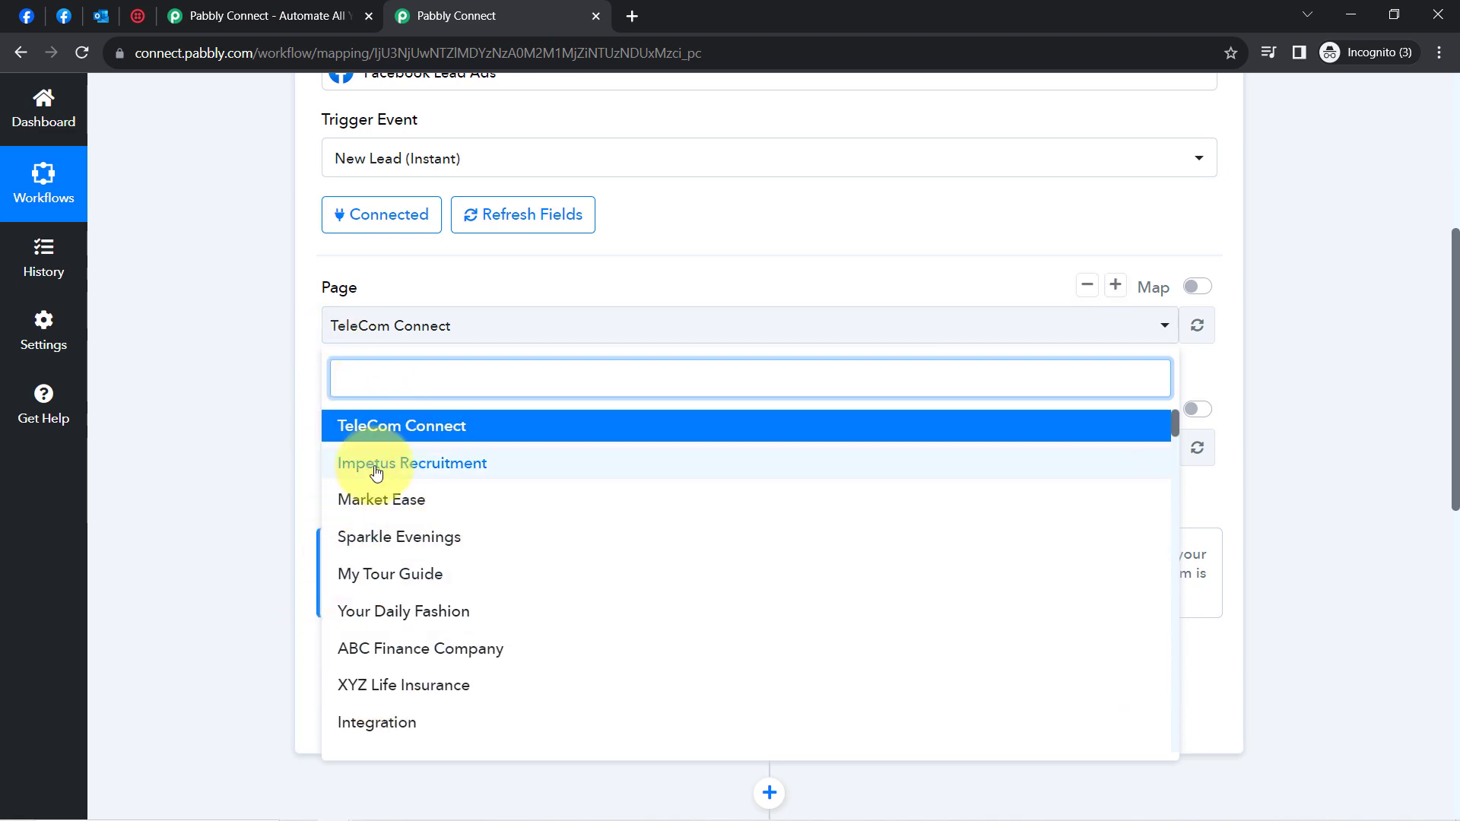
click(409, 464)
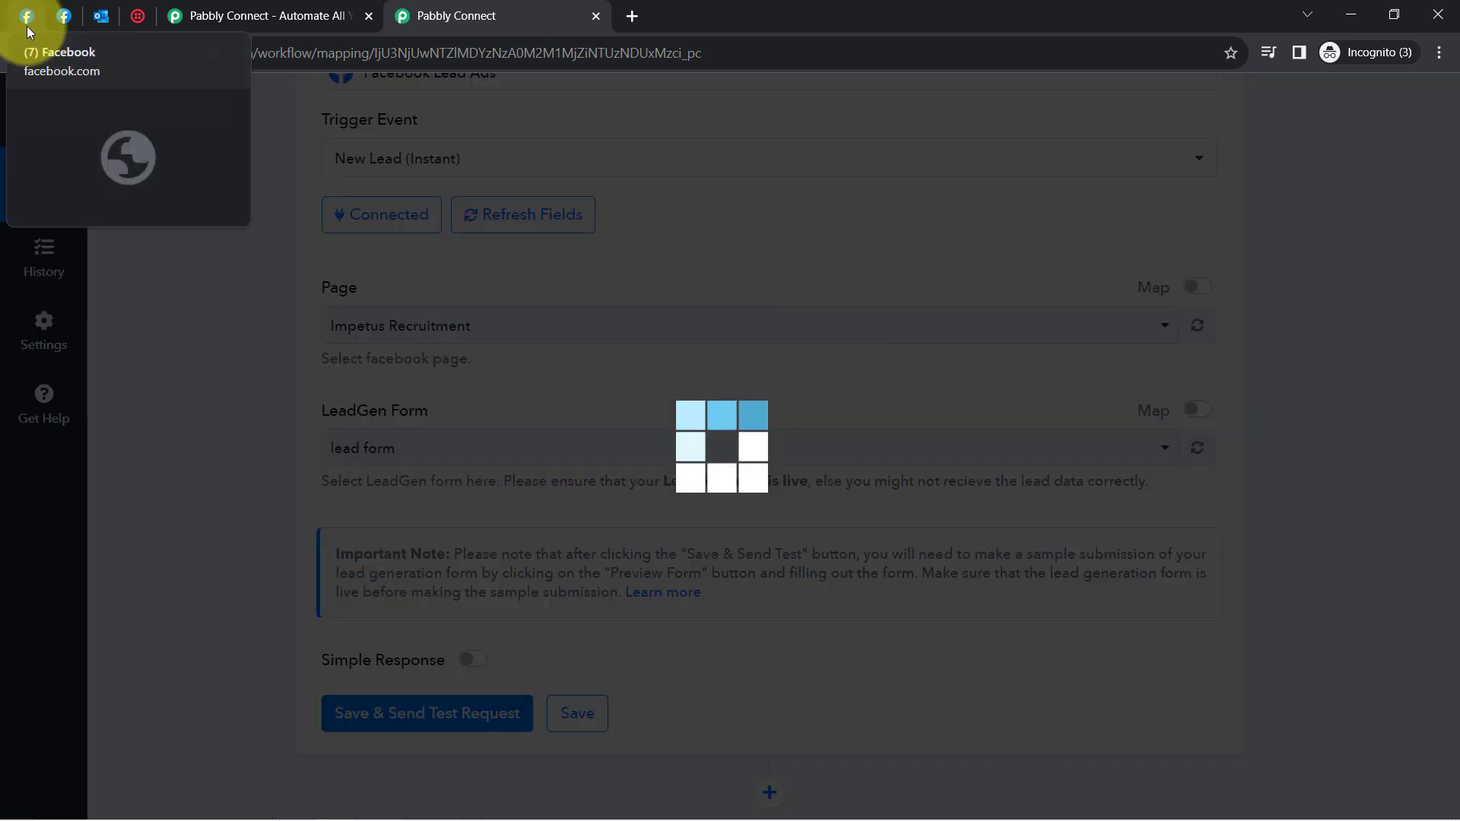
- Go back to the Impetus Recruitment page on Facebook and check its name
click(26, 17)
click(21, 52)
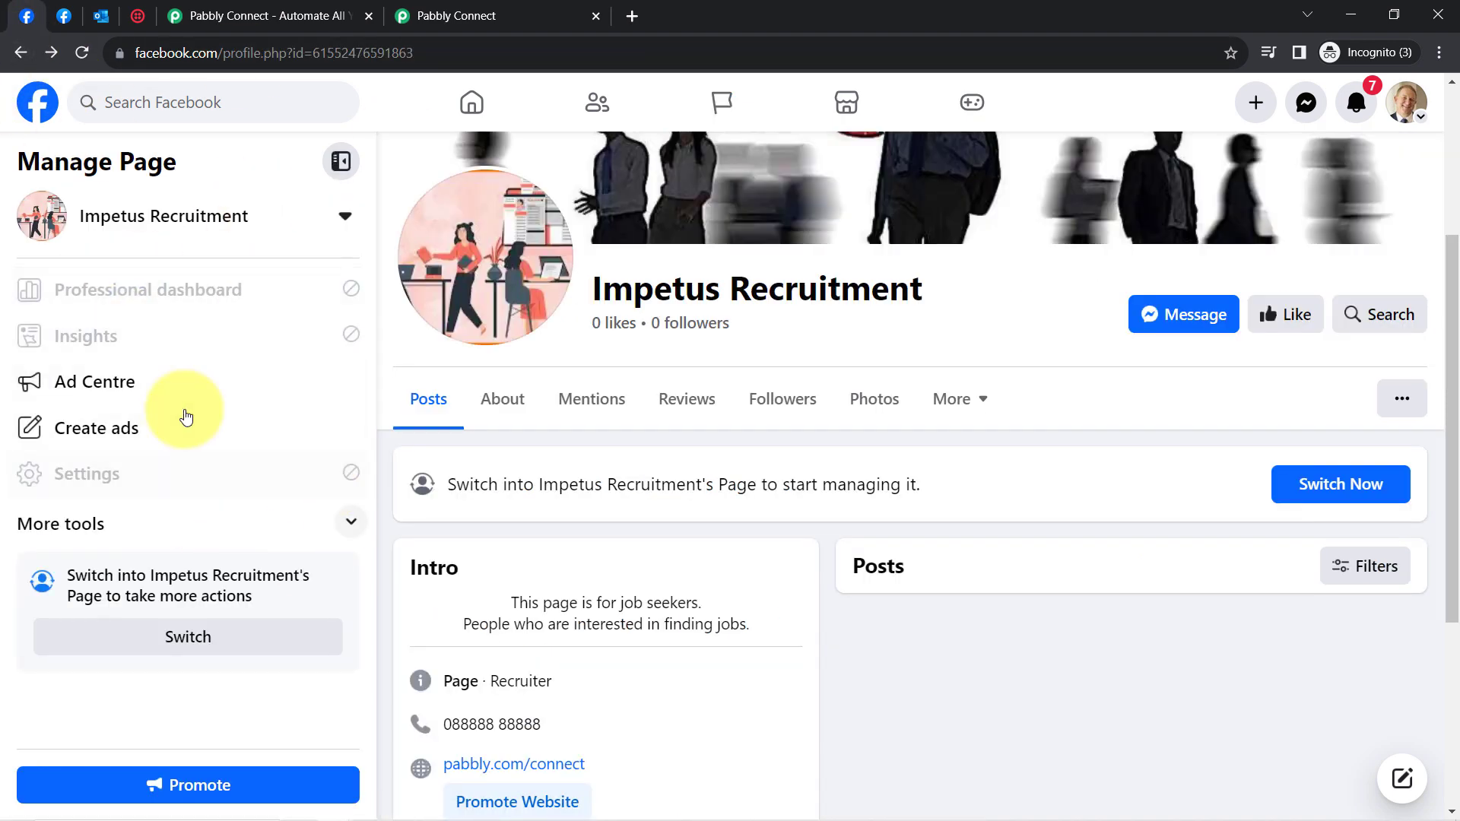
drag(667, 308, 829, 289)
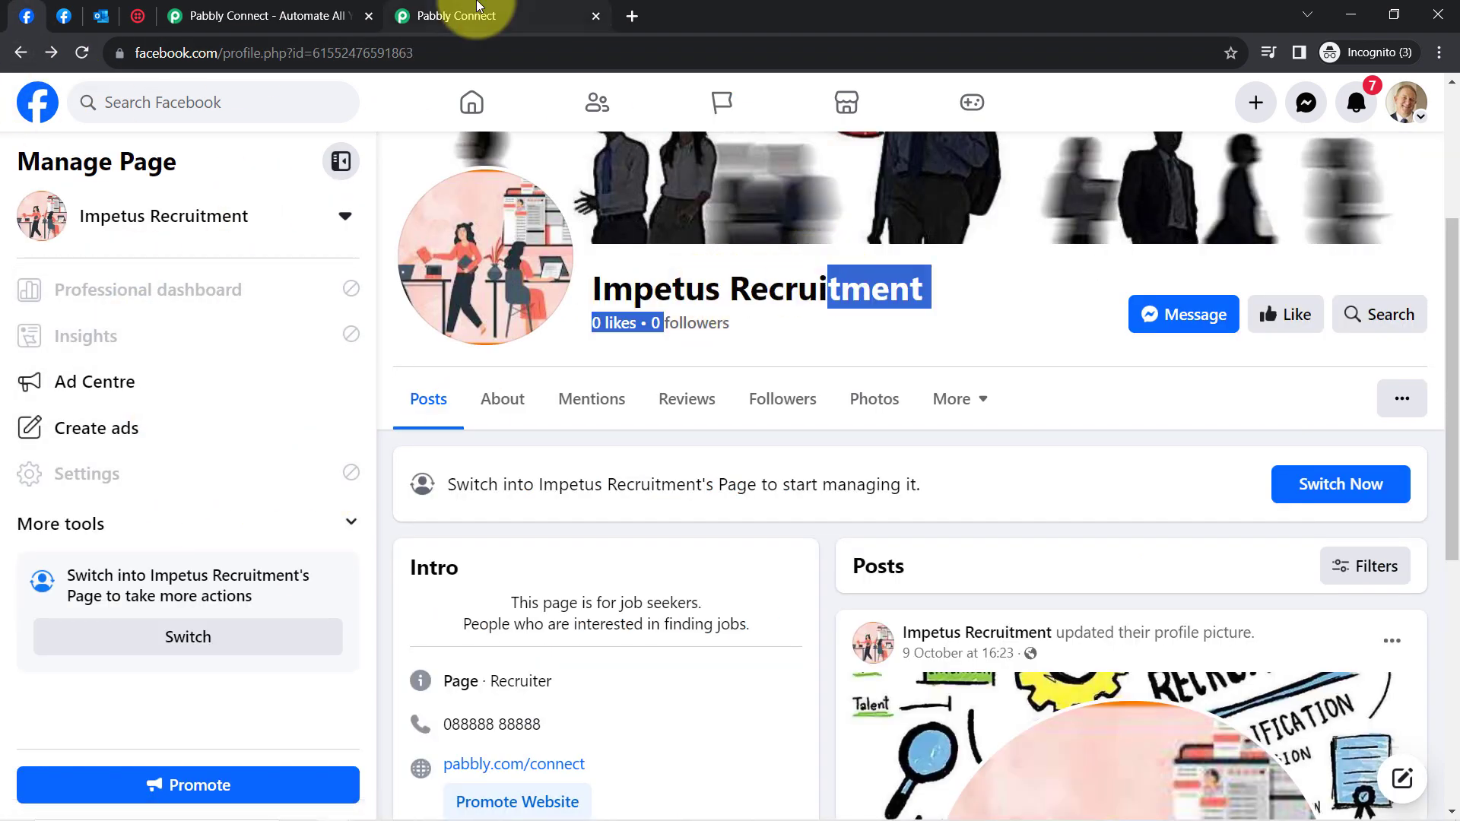
- Return to Pabbly Connect and choose Have Questions? Contact Us Now as the trigger's LeadGen form
click(477, 13)
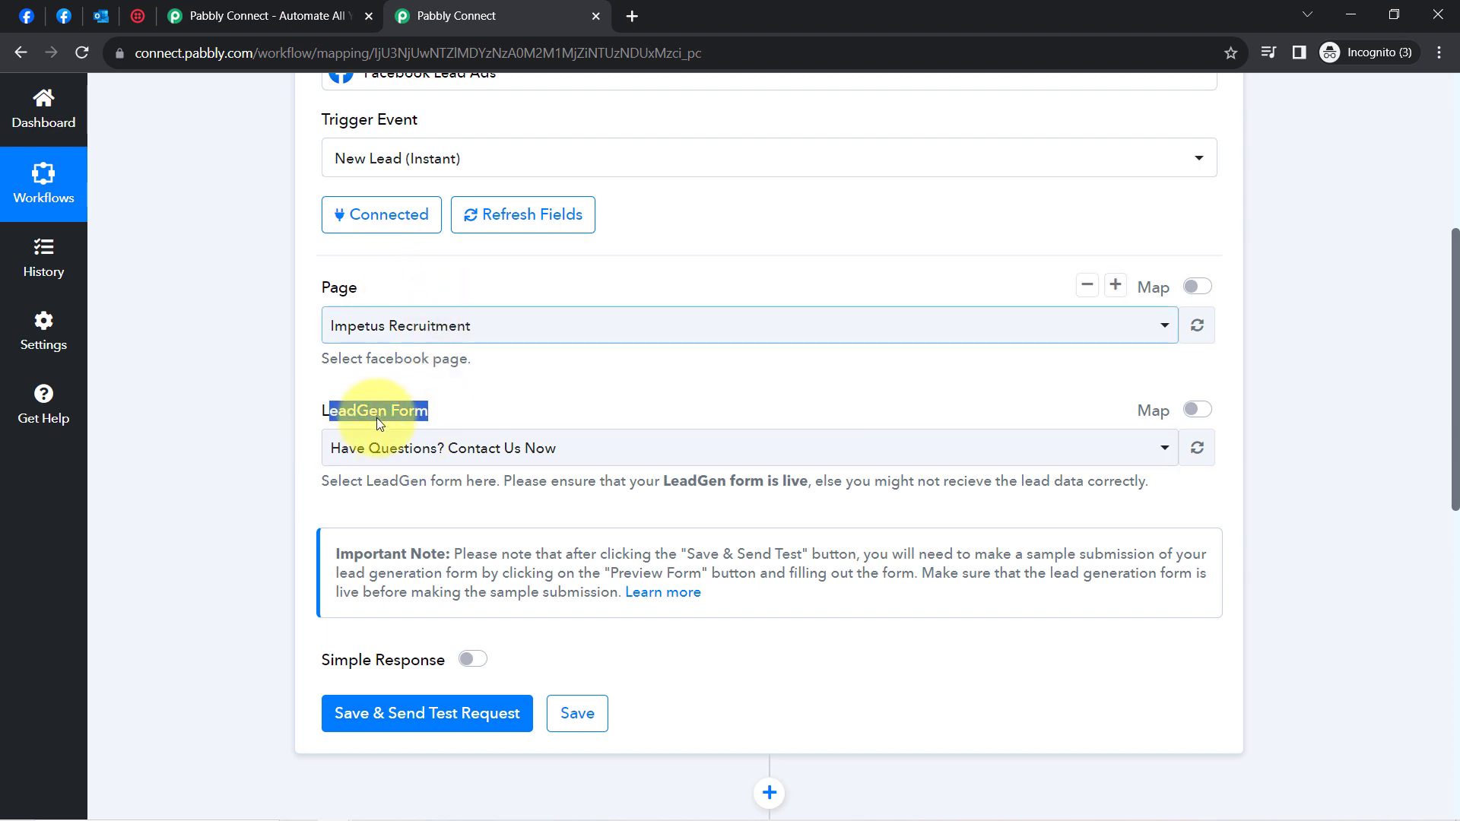
click(376, 449)
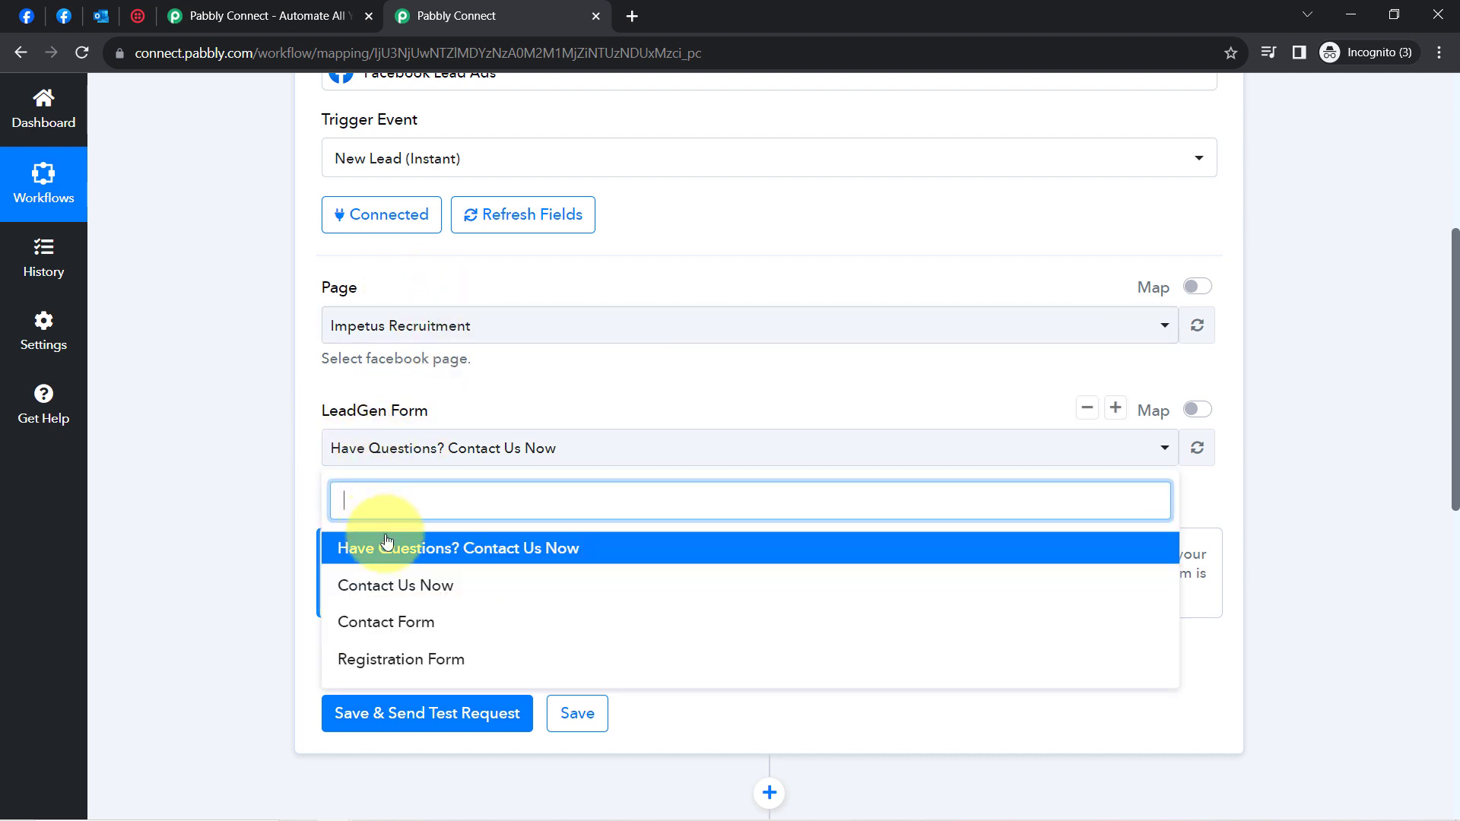
click(451, 562)
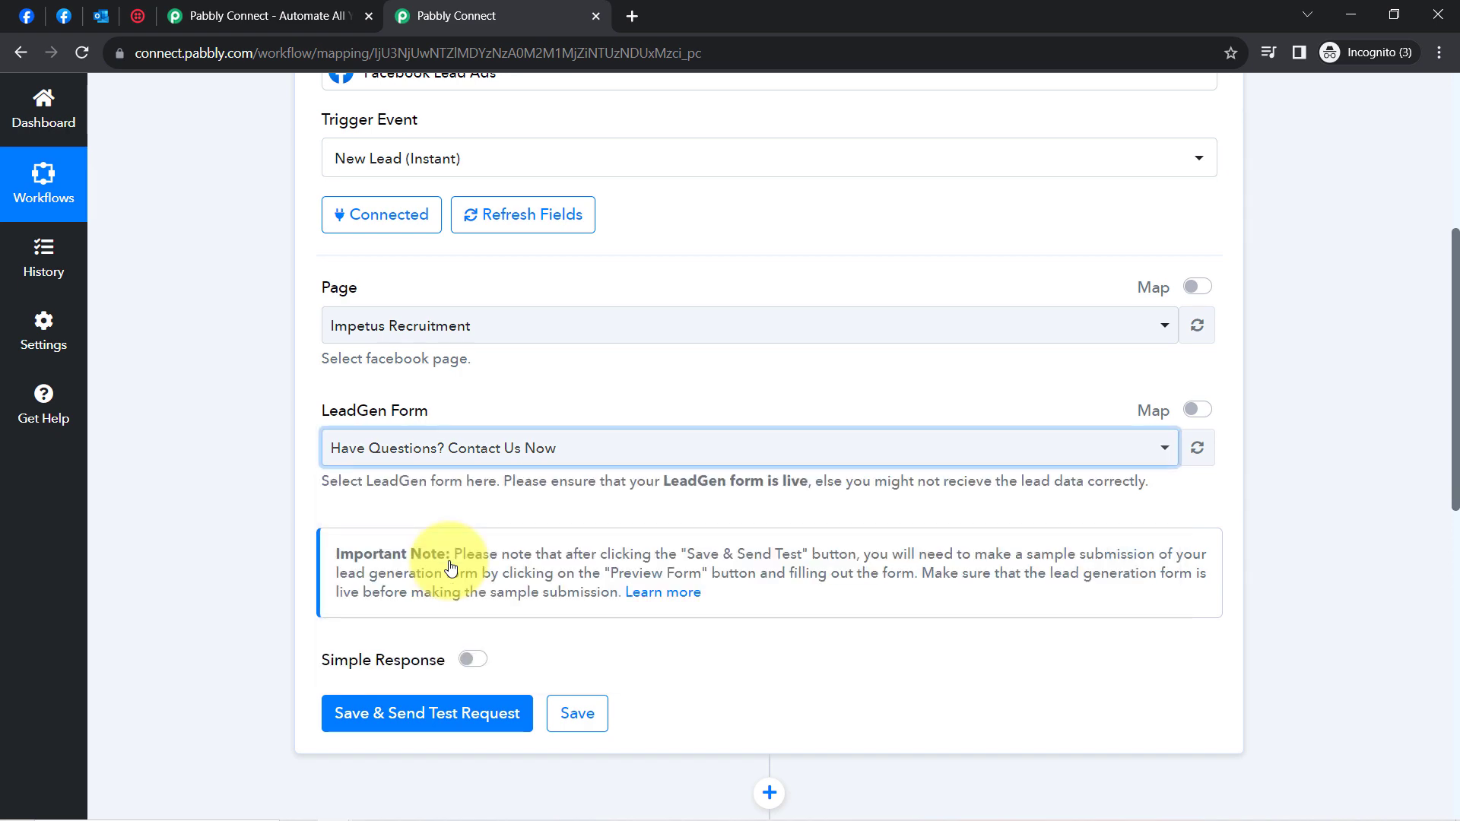
- Switch to Facebook and open the lead ads forms of Impetus Recruitment in Meta Business Suite
click(26, 15)
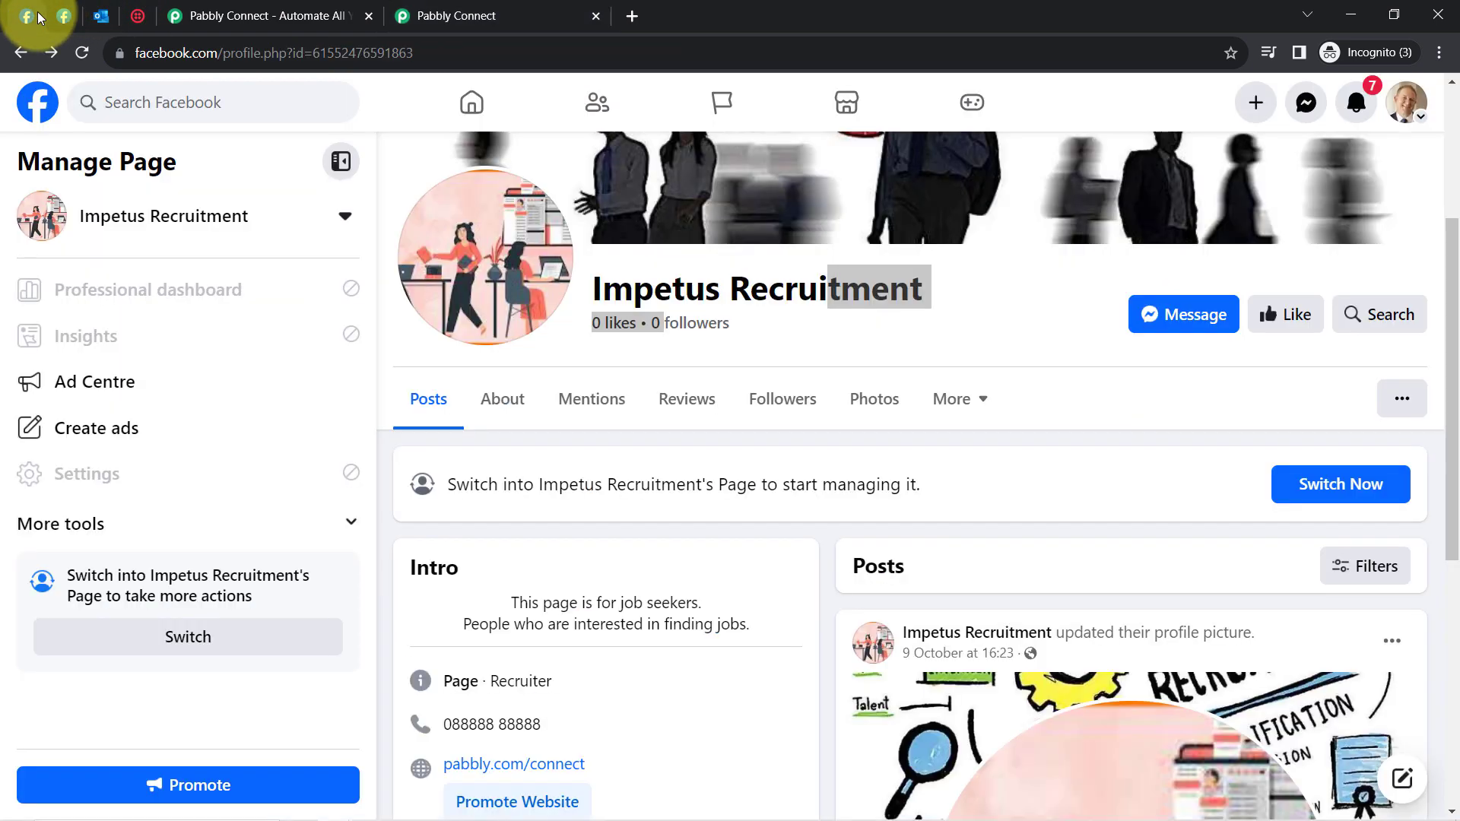
click(353, 525)
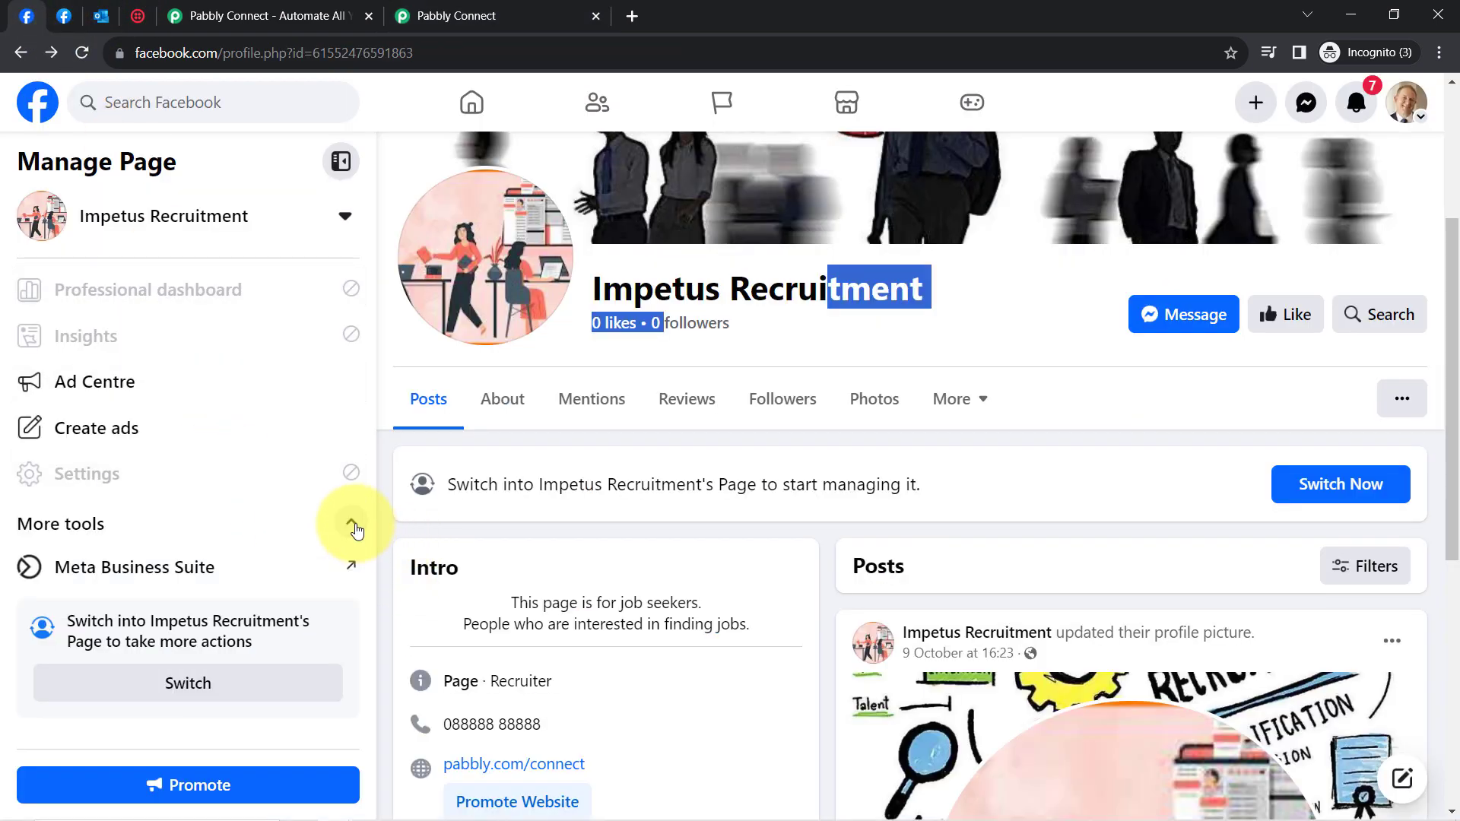
click(210, 569)
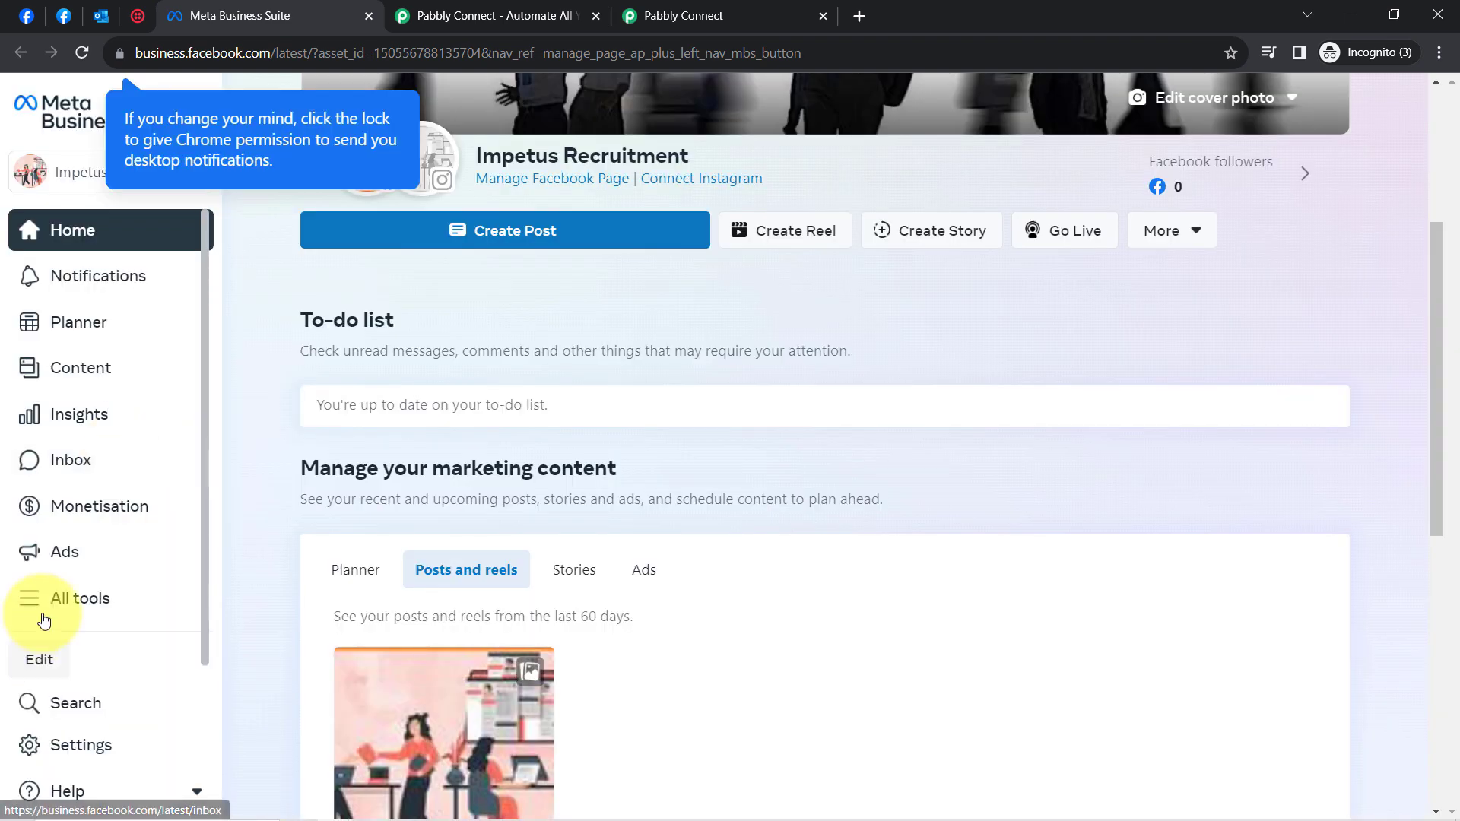
click(42, 620)
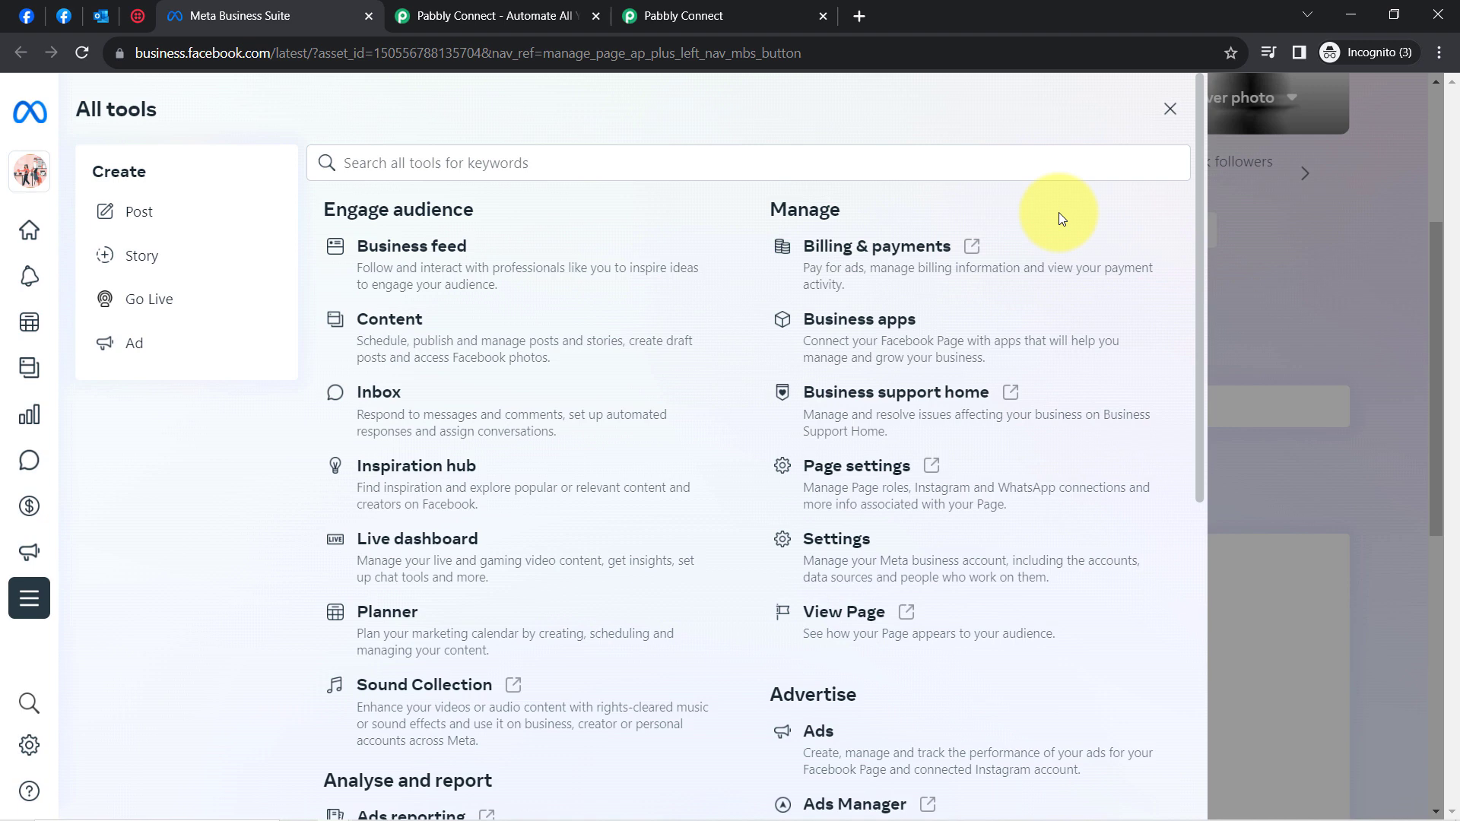
drag(1199, 213, 1193, 527)
click(825, 475)
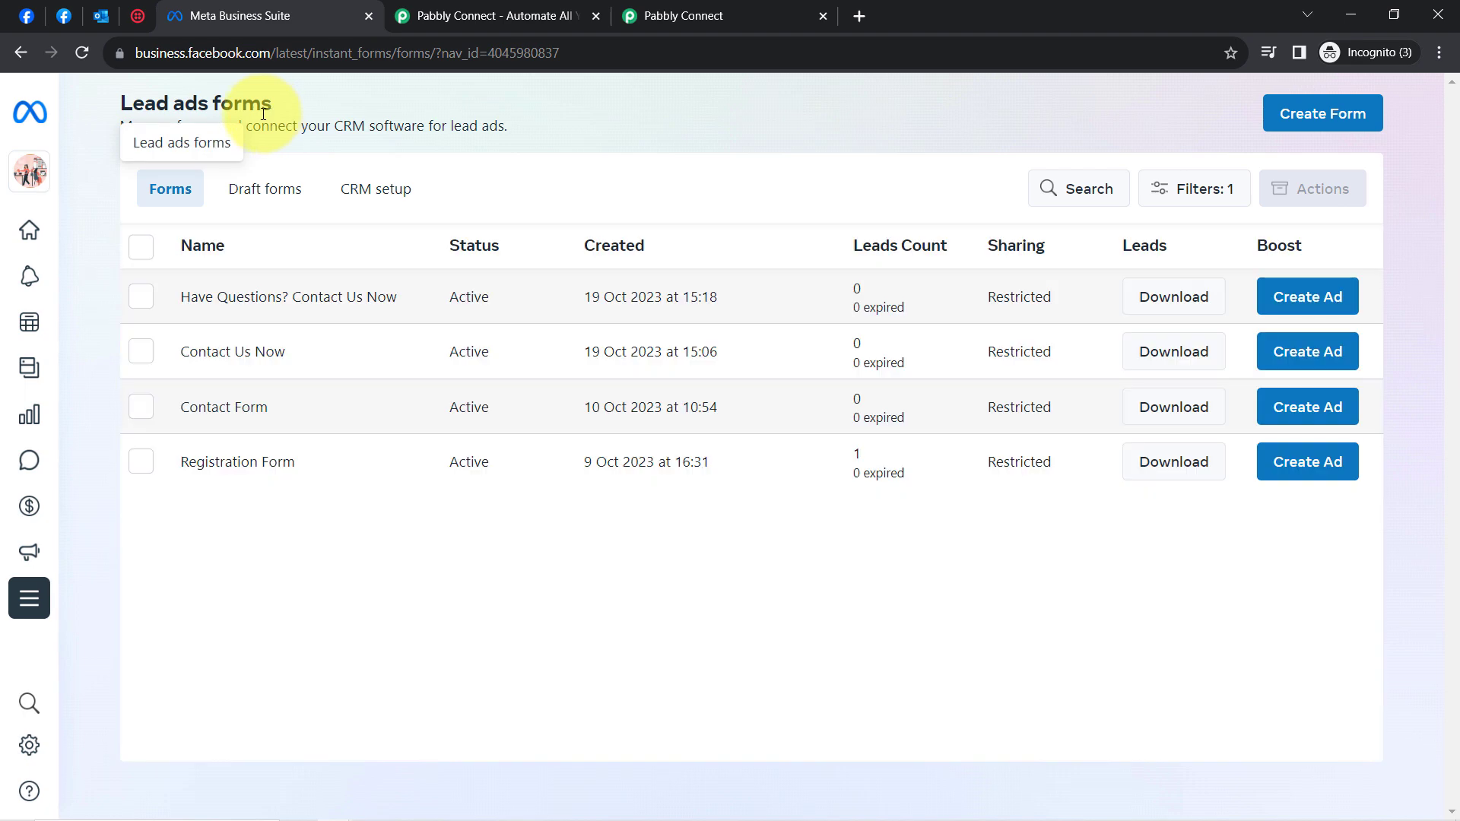
- Open the Have Questions? Contact Us Now form and page through its preview to the end
drag(268, 114, 150, 114)
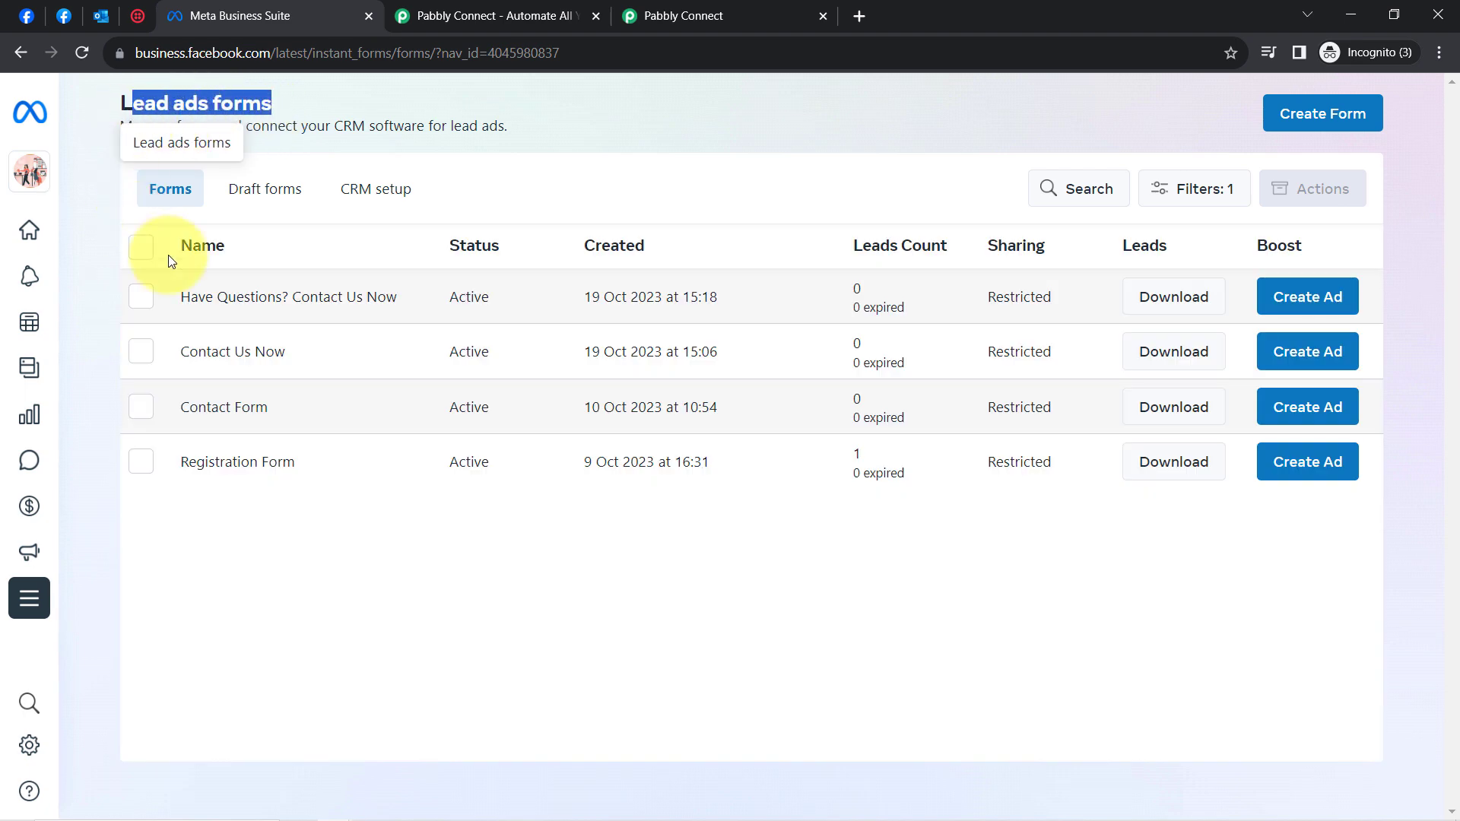
click(294, 296)
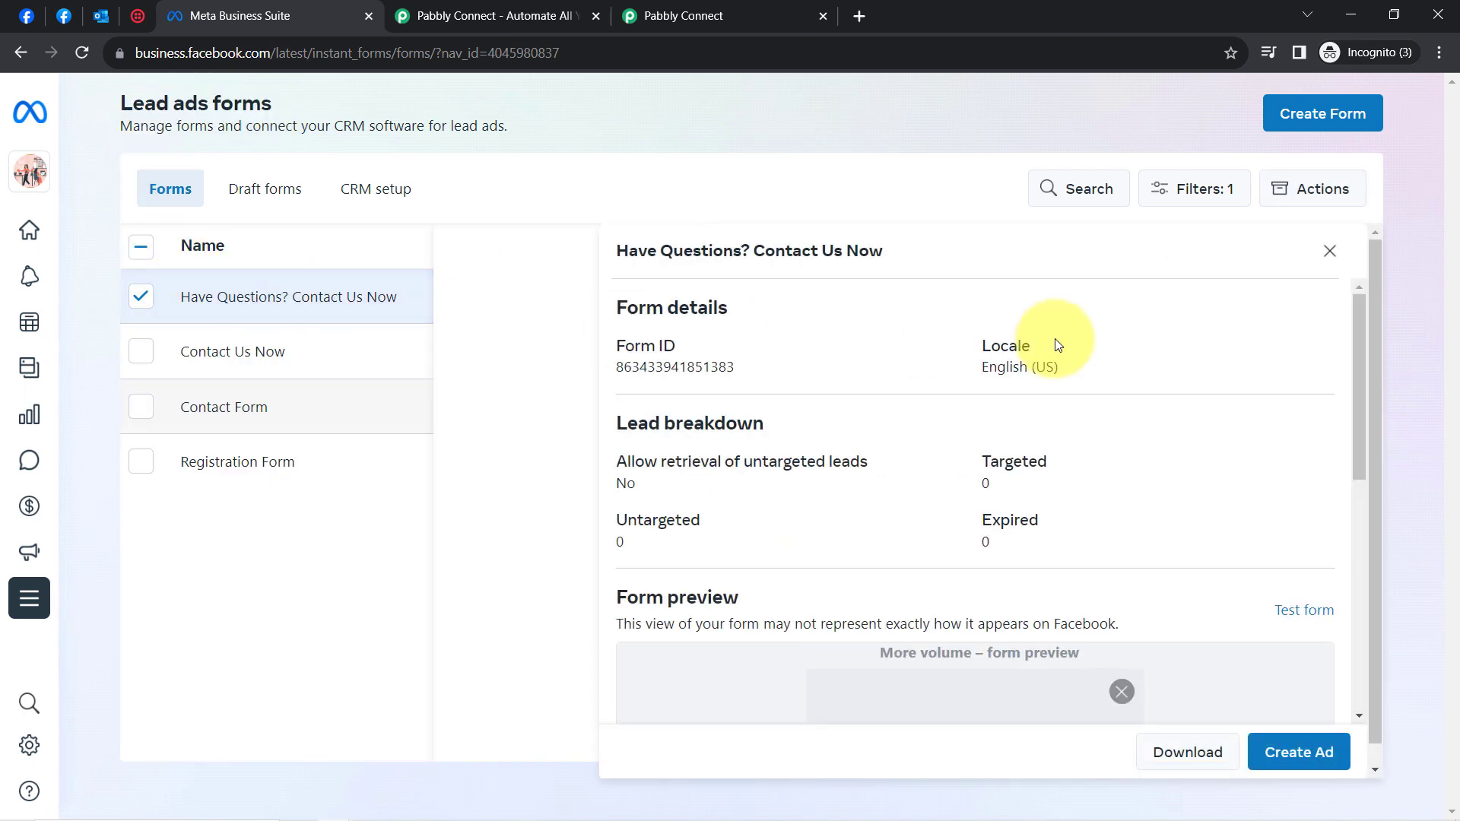
drag(1358, 338, 1339, 593)
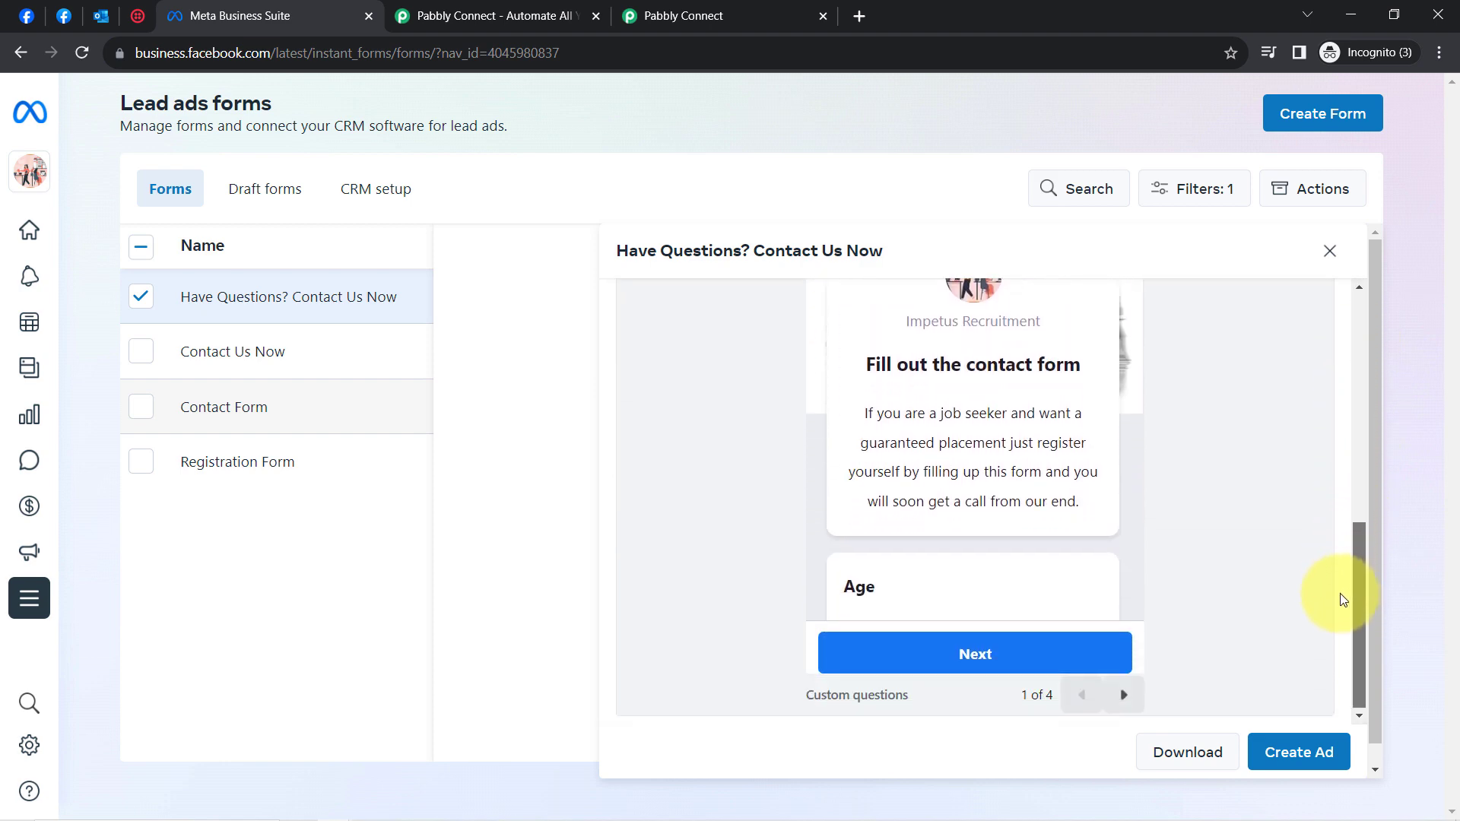
click(1124, 694)
click(1126, 695)
click(1126, 695)
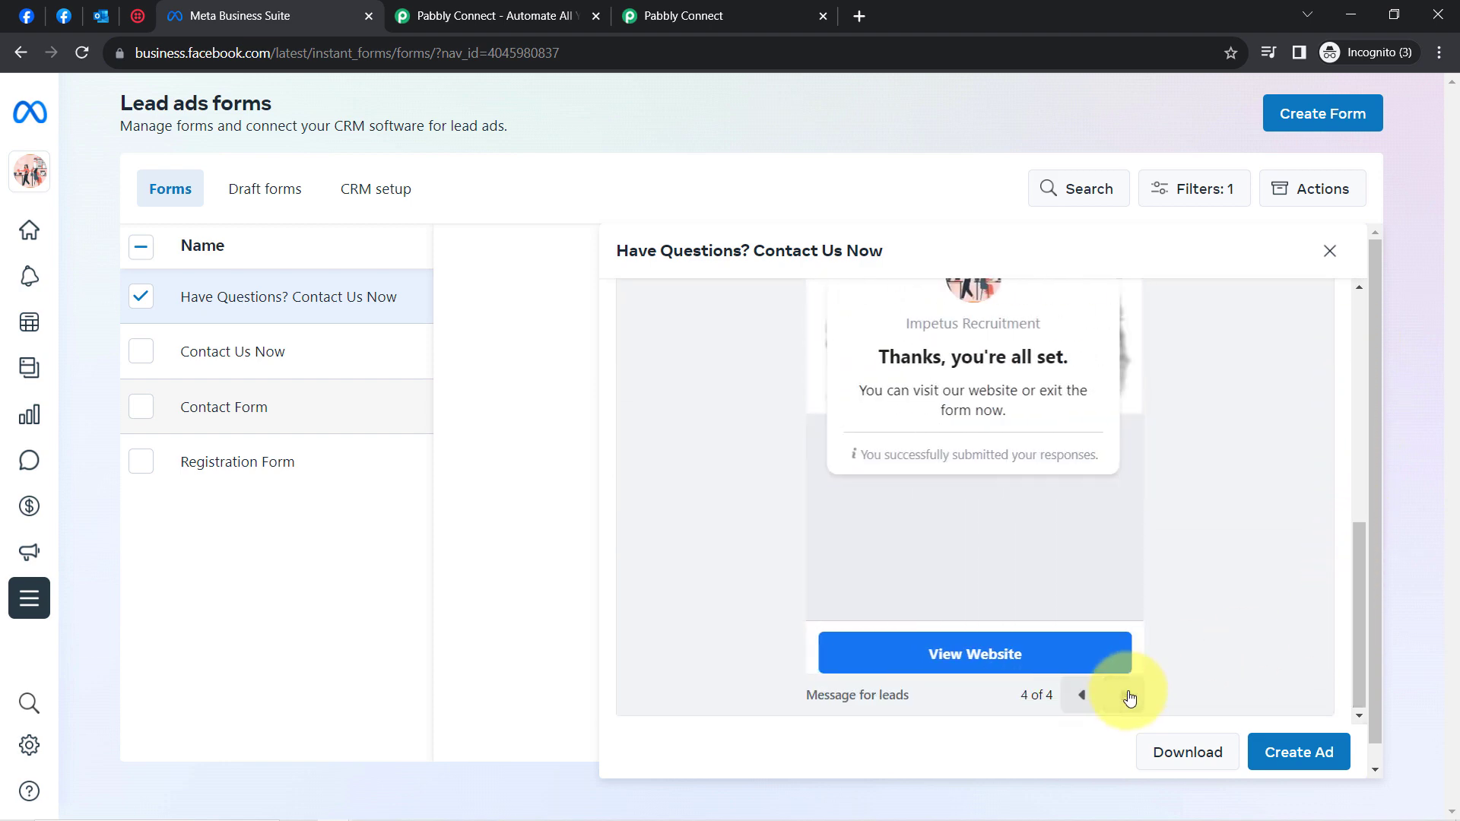
- Close the Meta Business Suite tab and return to the workflow in Pabbly Connect
click(662, 16)
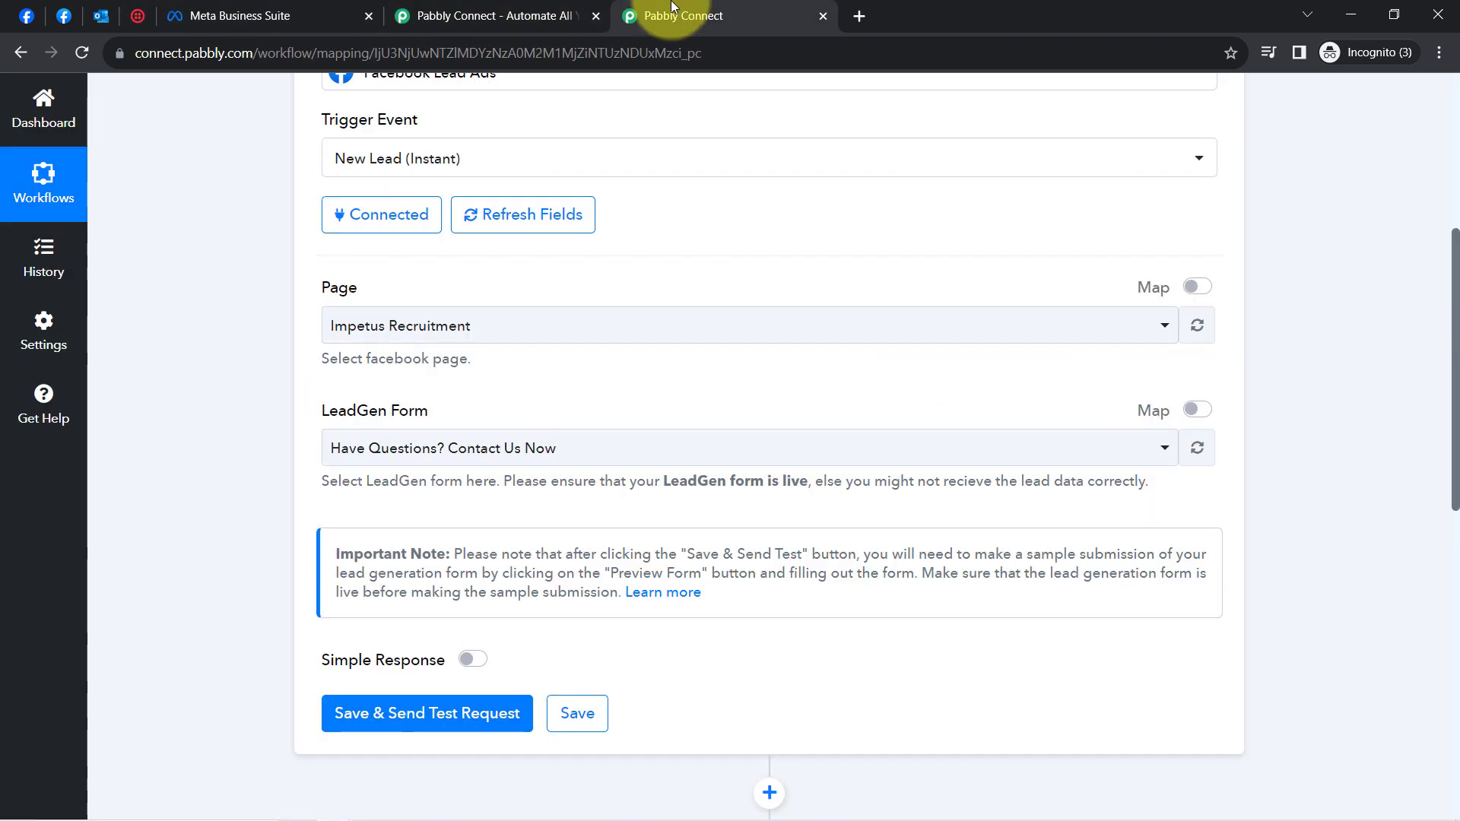
click(243, 15)
click(370, 16)
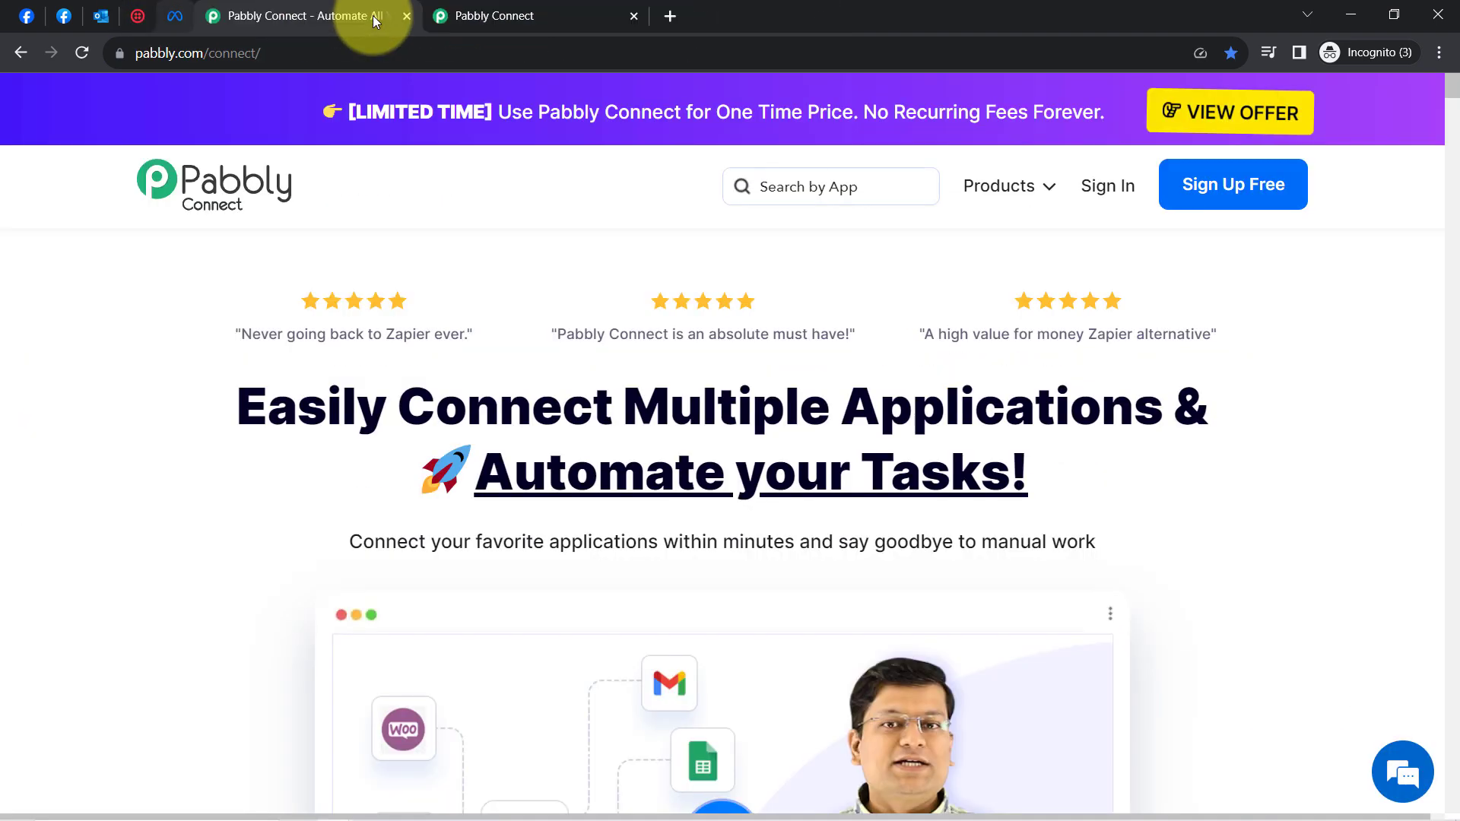
click(64, 15)
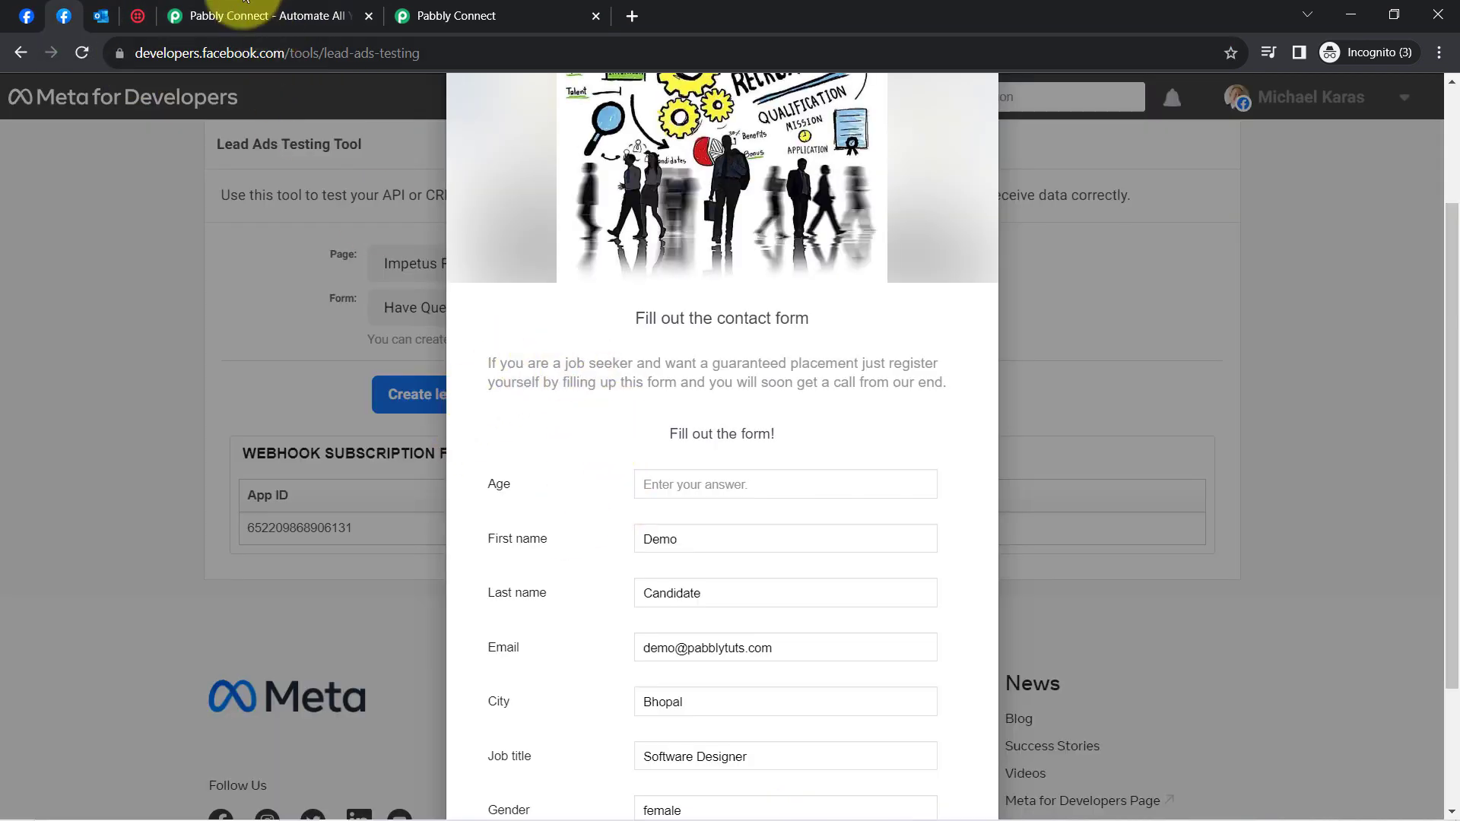
click(473, 14)
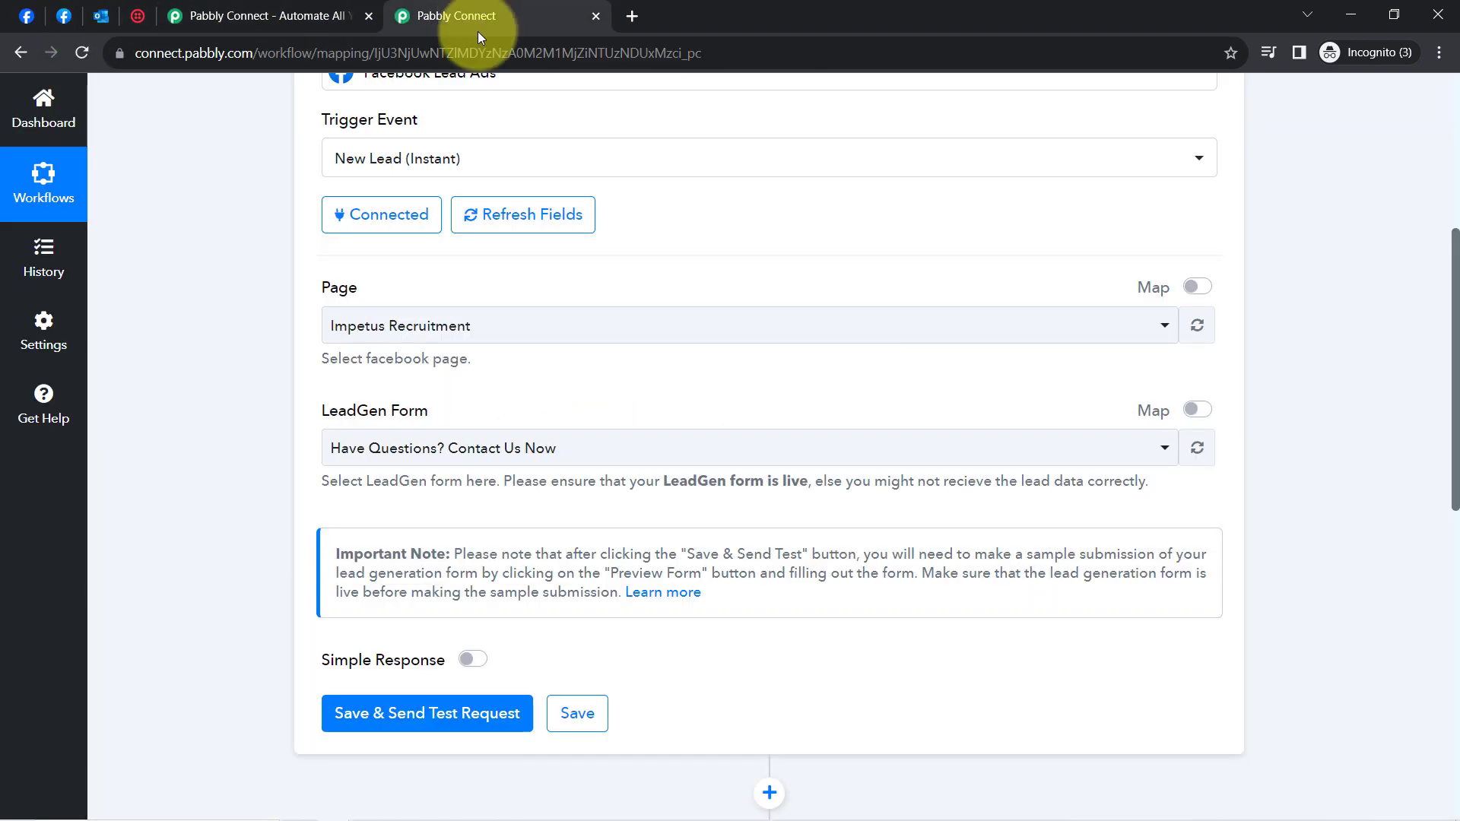
- Save the Facebook Lead Ads trigger with a test request and read the important note about making a sample form submission
click(381, 716)
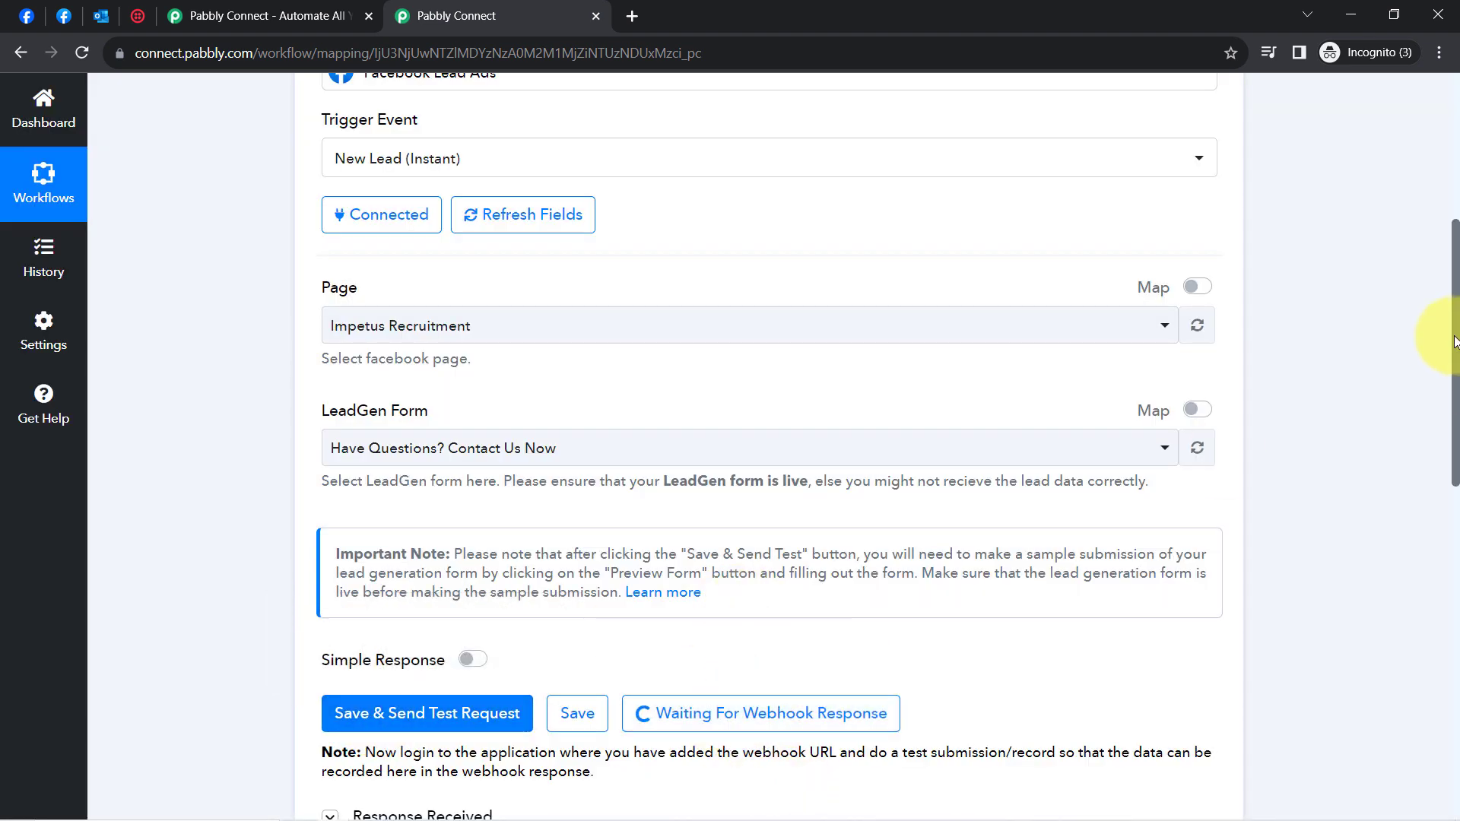
drag(1454, 341, 1452, 403)
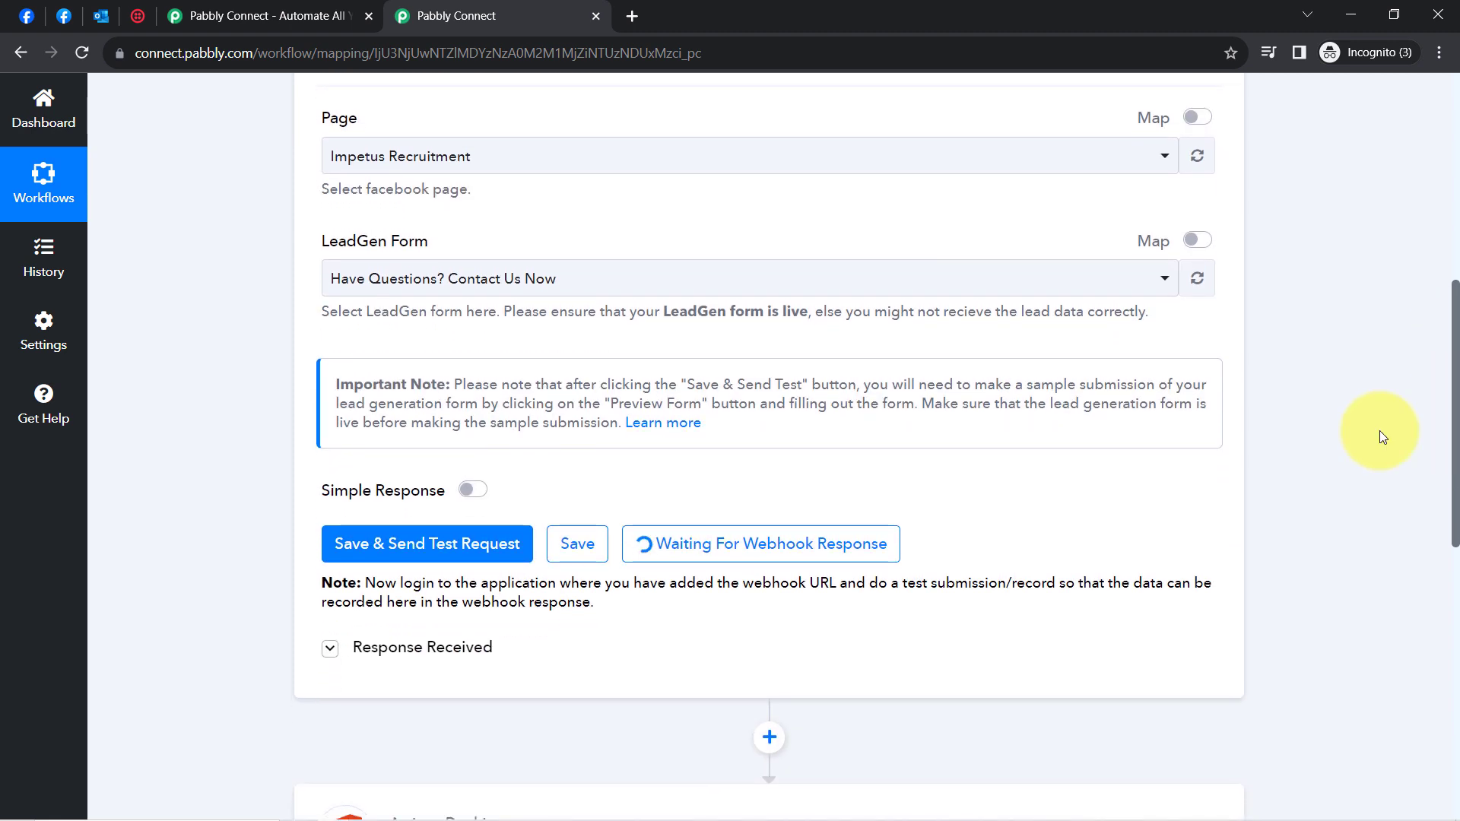
drag(353, 386, 400, 393)
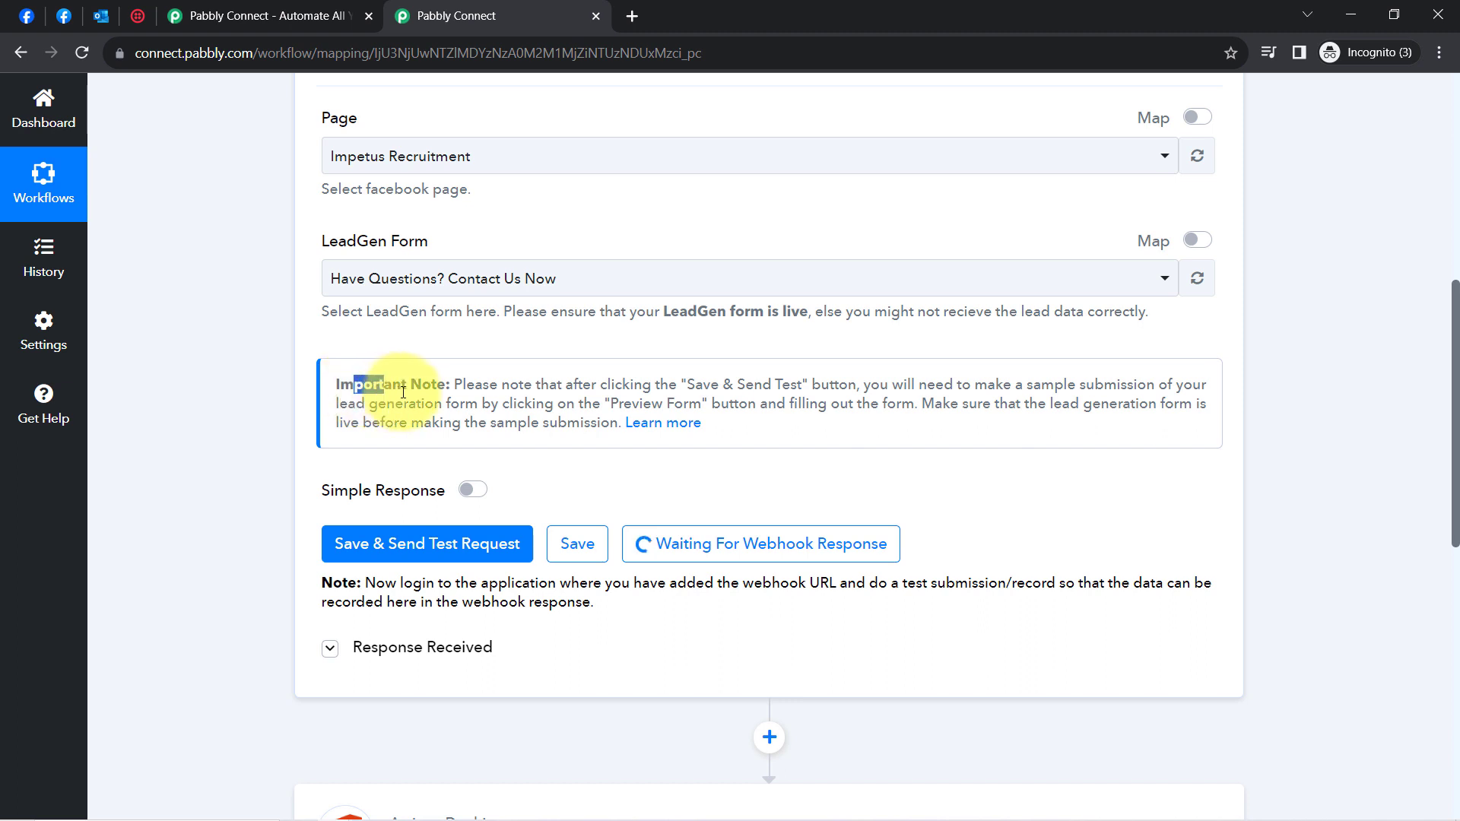
drag(541, 388, 1132, 385)
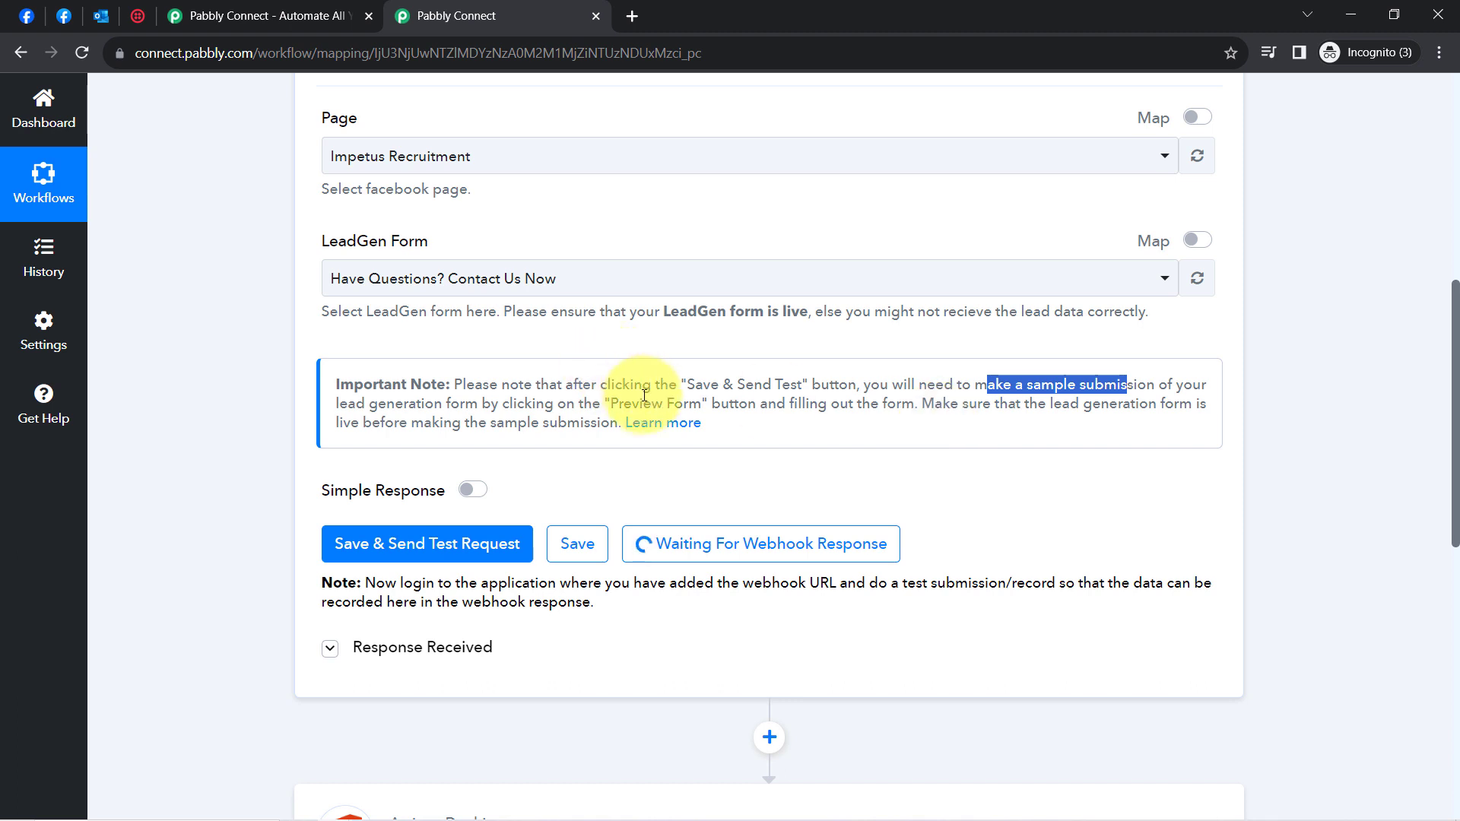
- Open the Learn more guide from the important note, follow its link to the Facebook Lead Ads testing tool, and close the guide
click(653, 428)
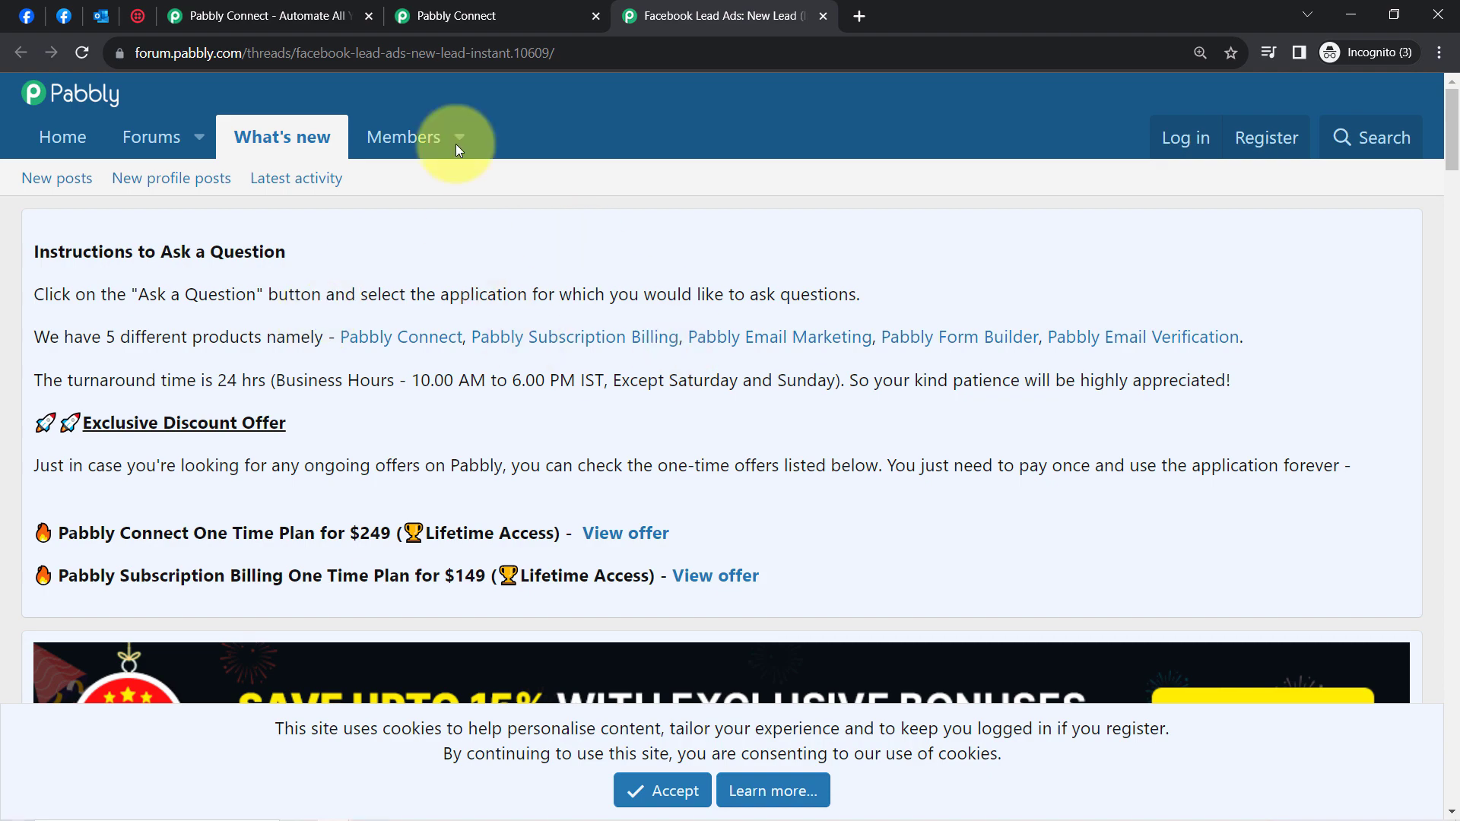
drag(302, 52, 477, 55)
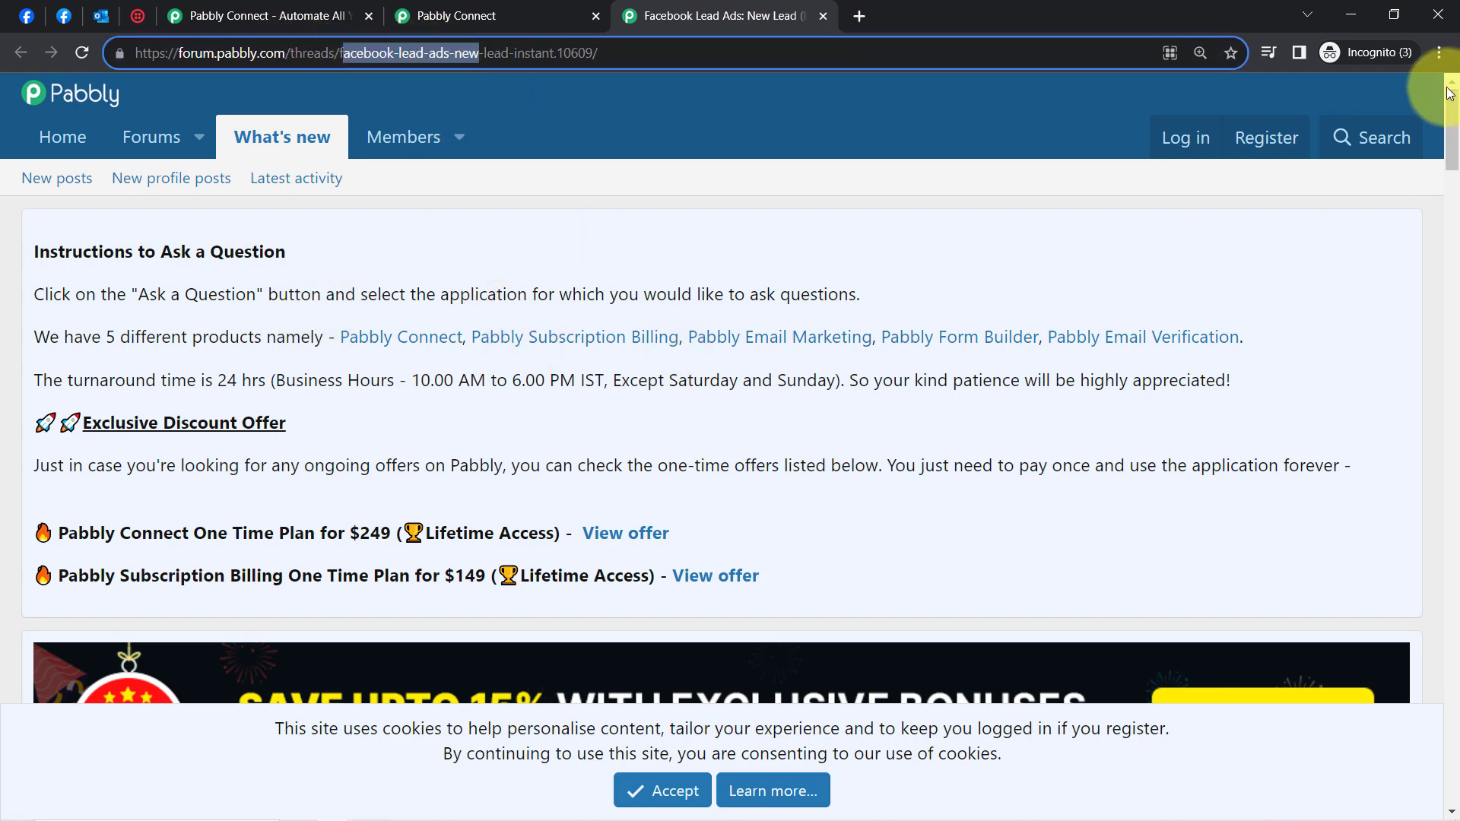
drag(1453, 137, 1436, 413)
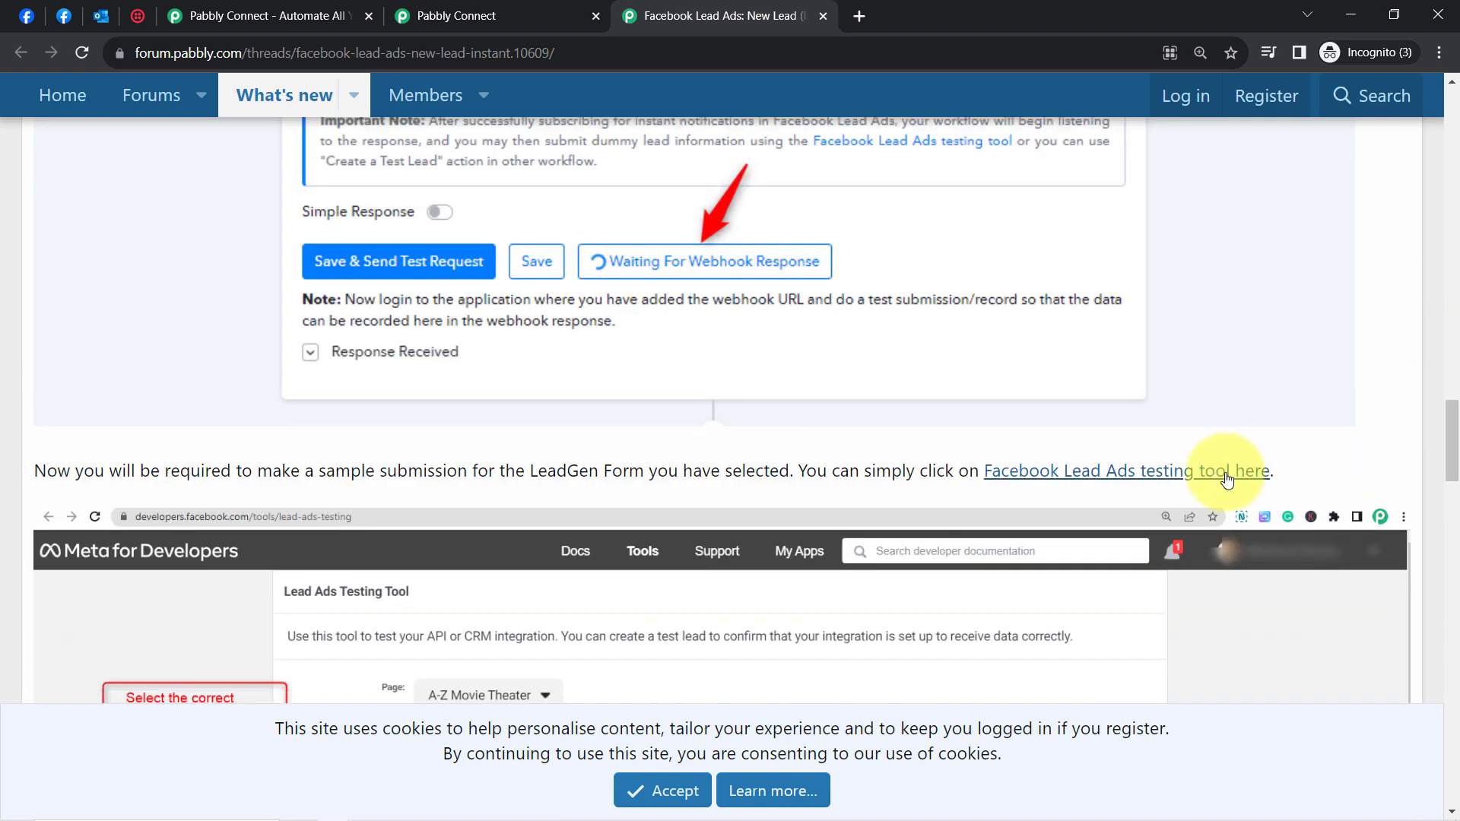
click(1216, 471)
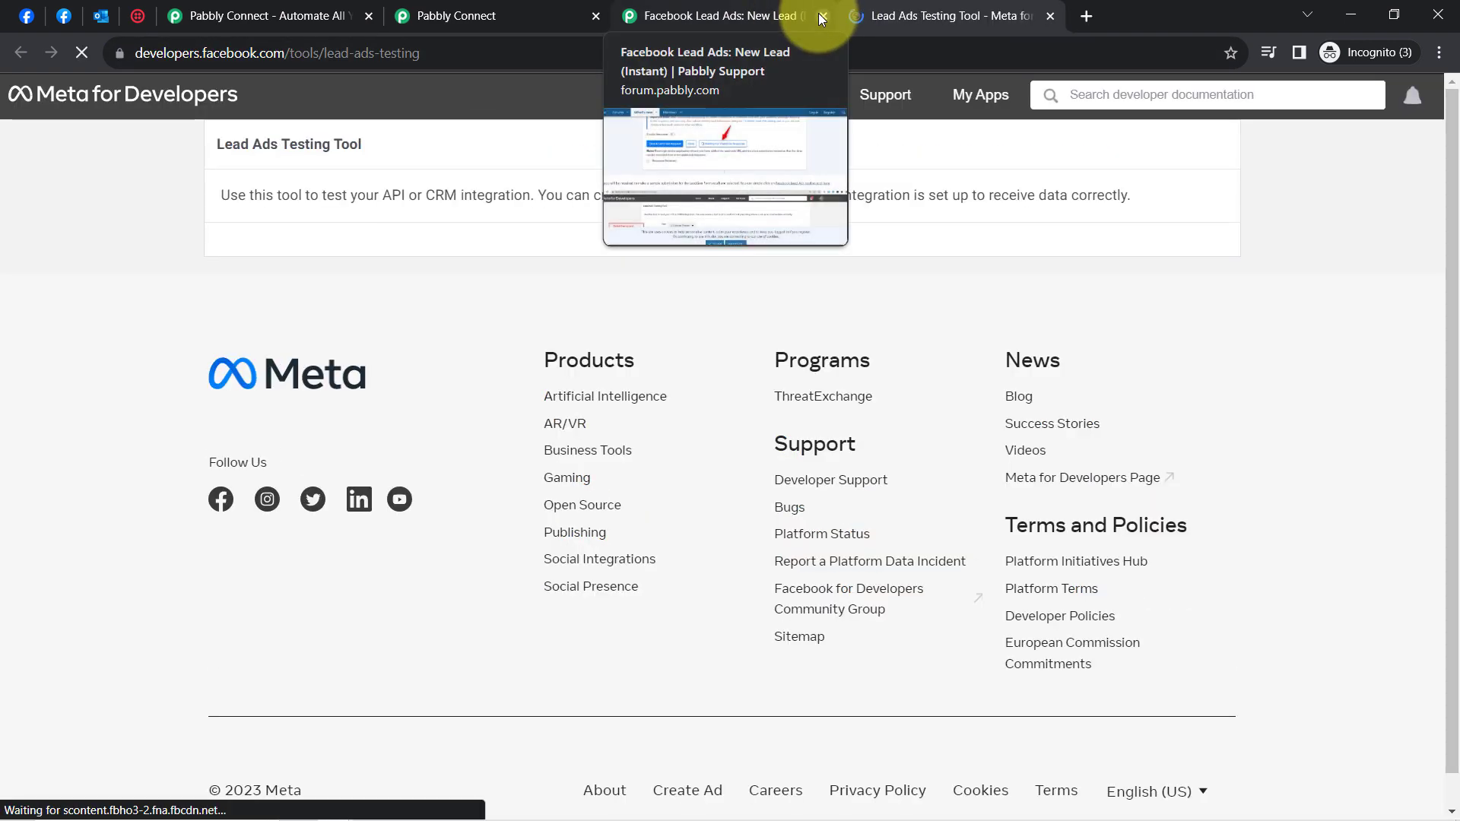
click(822, 16)
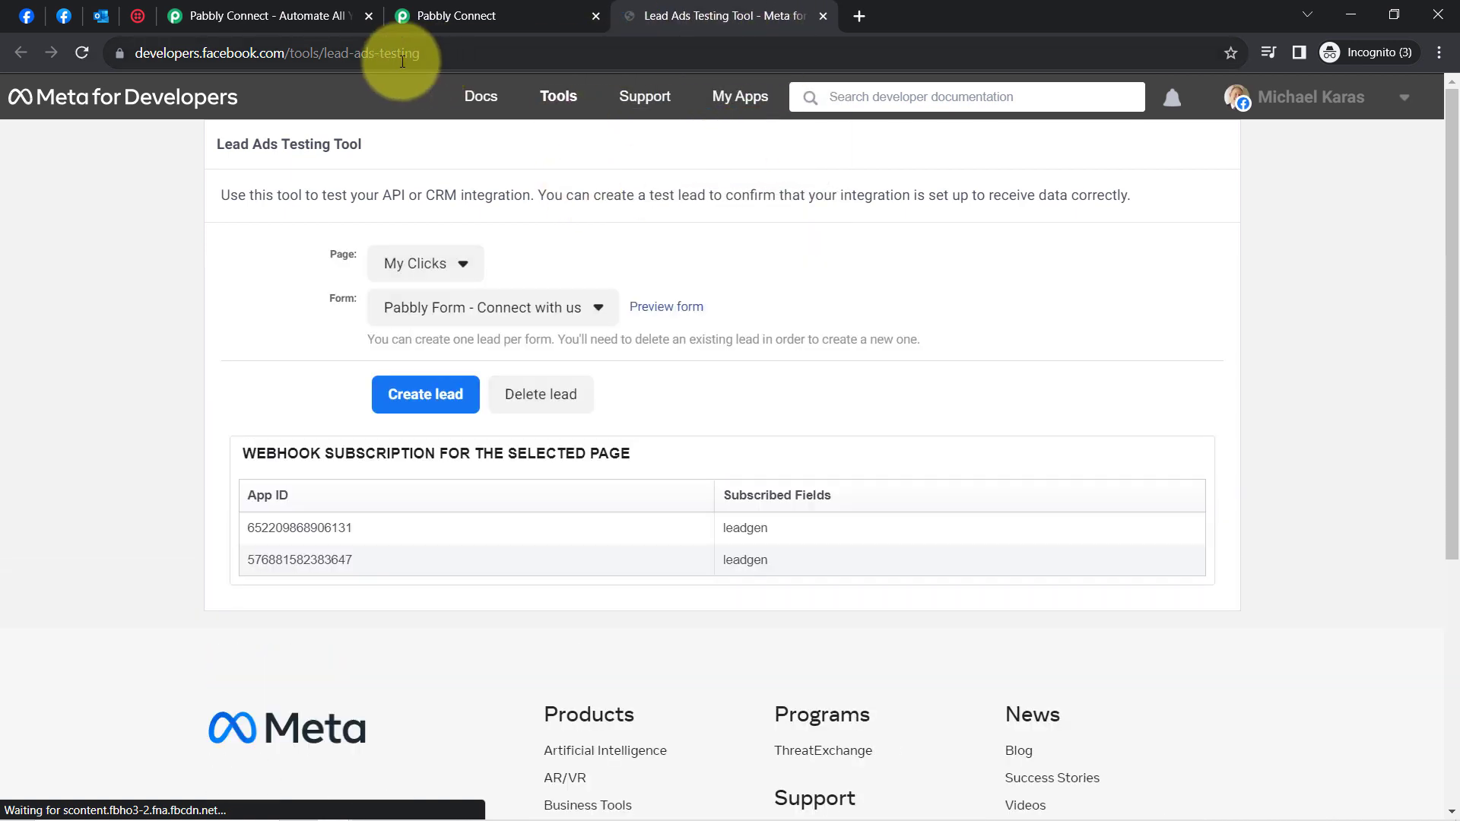
drag(334, 53, 441, 54)
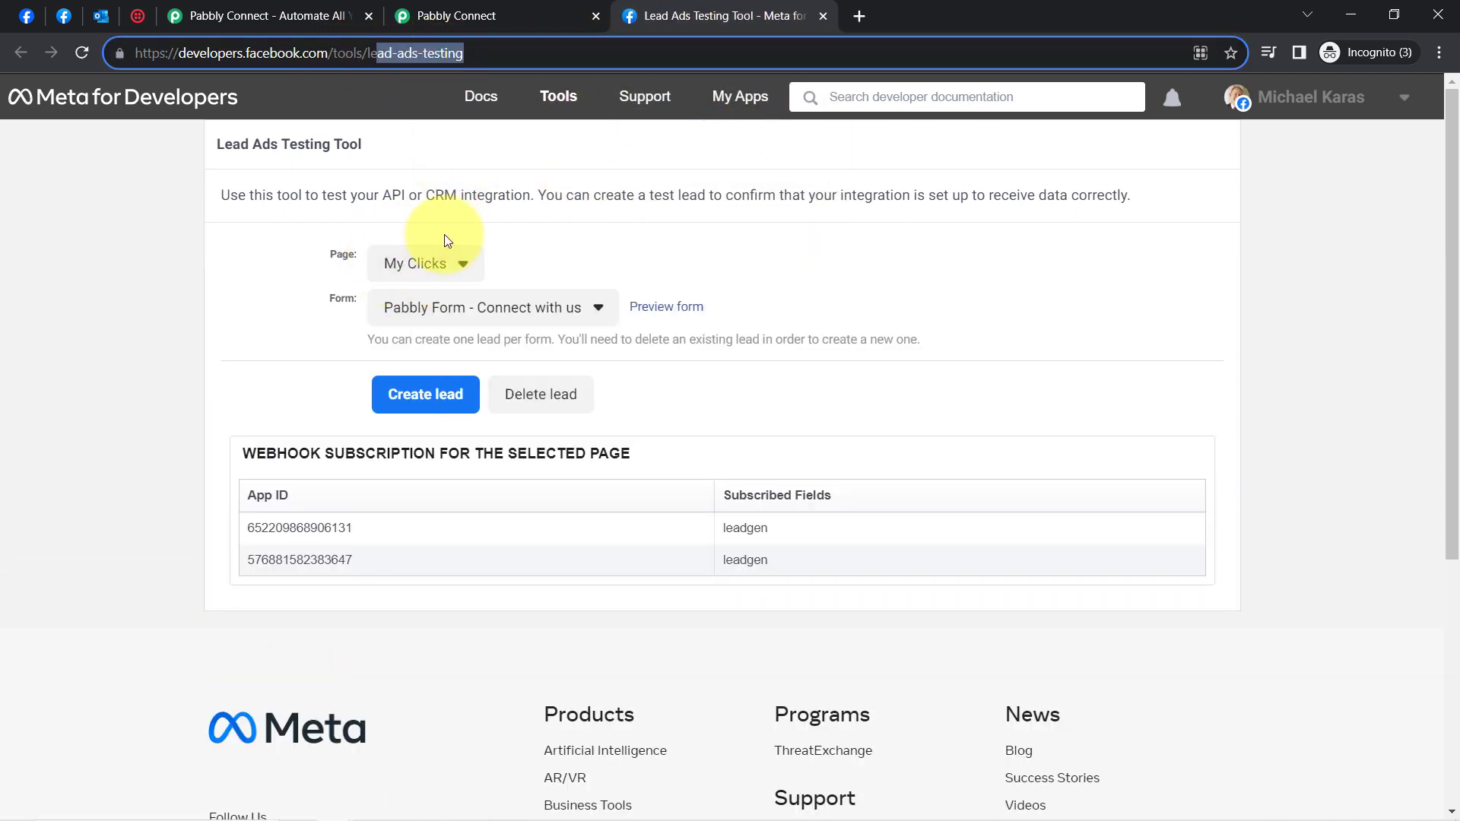
- Choose the Impetus Recruitment page with the Have Questions? Contact Us Now form in the Lead Ads Testing Tool and preview the form
click(416, 269)
click(416, 269)
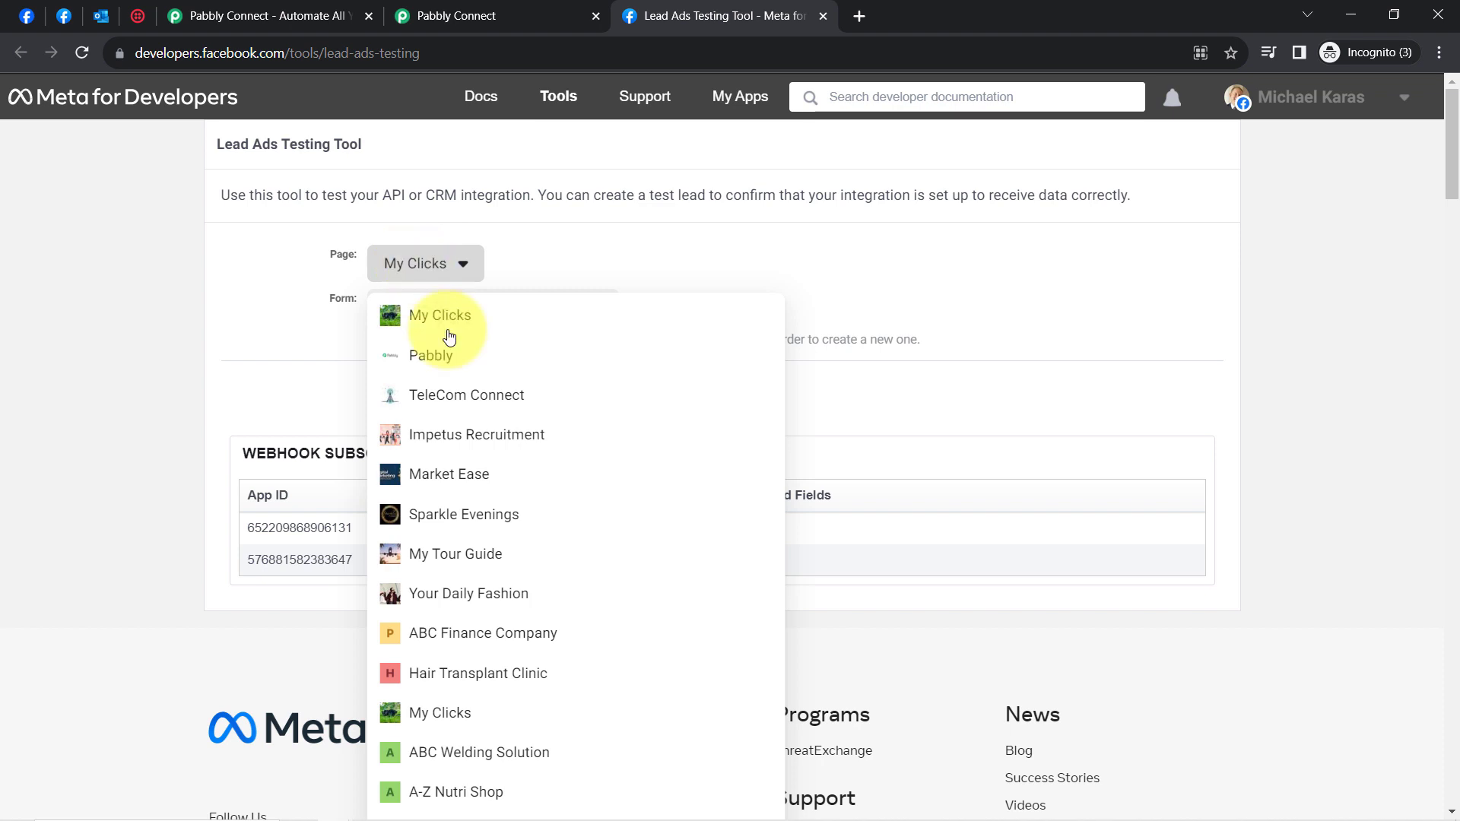
click(428, 447)
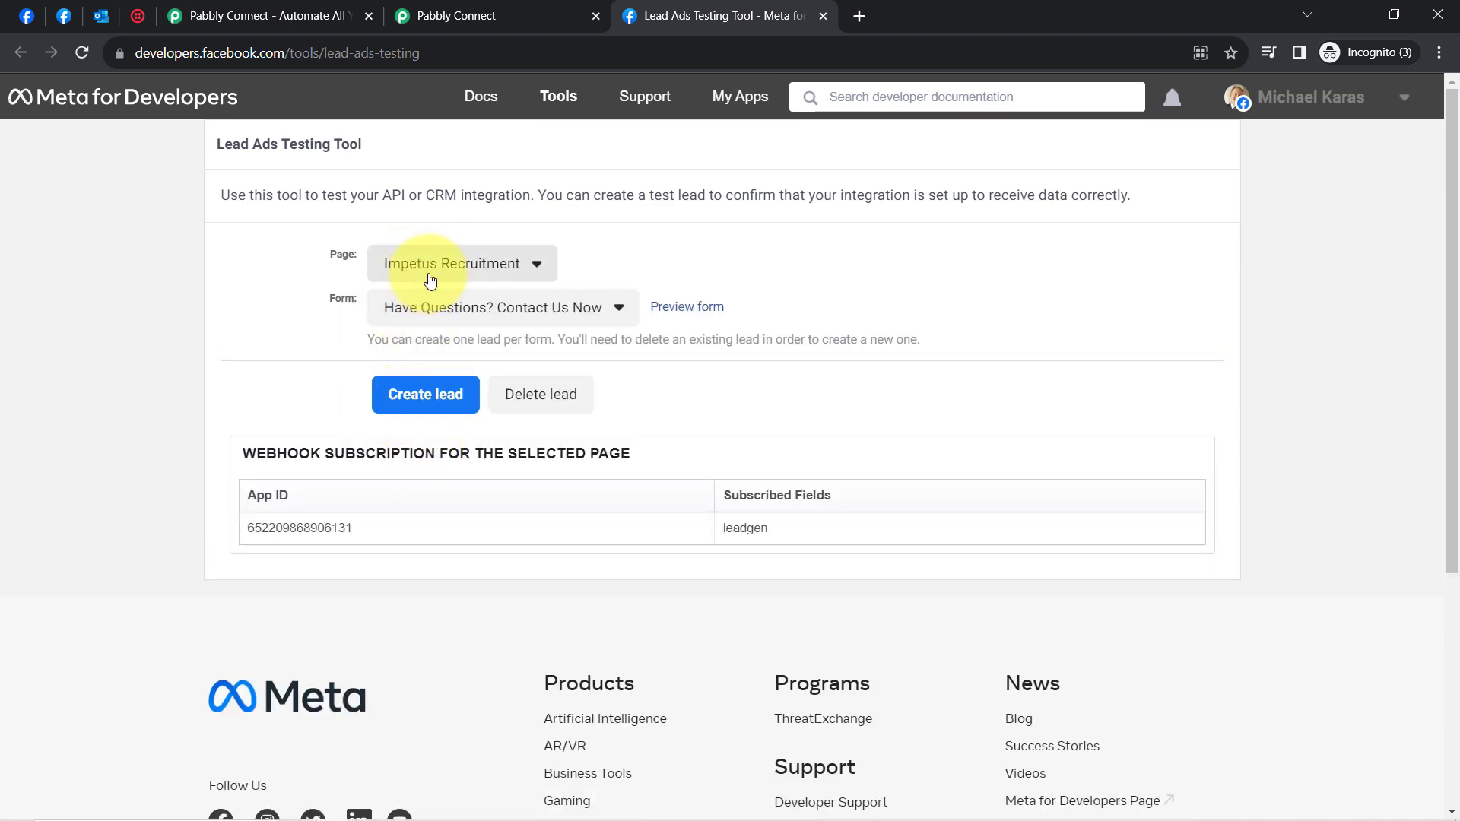
click(465, 327)
click(342, 368)
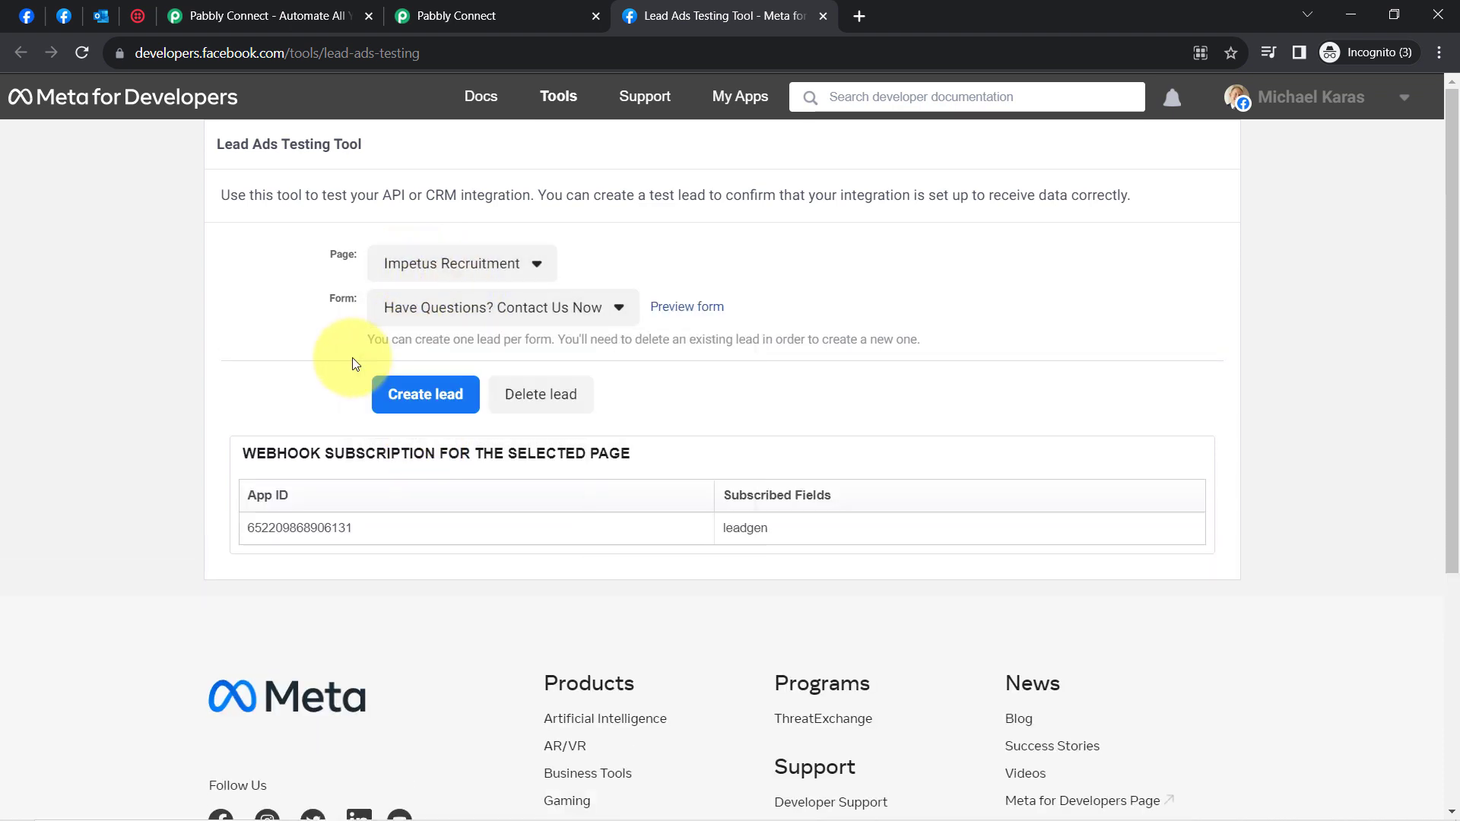
click(694, 312)
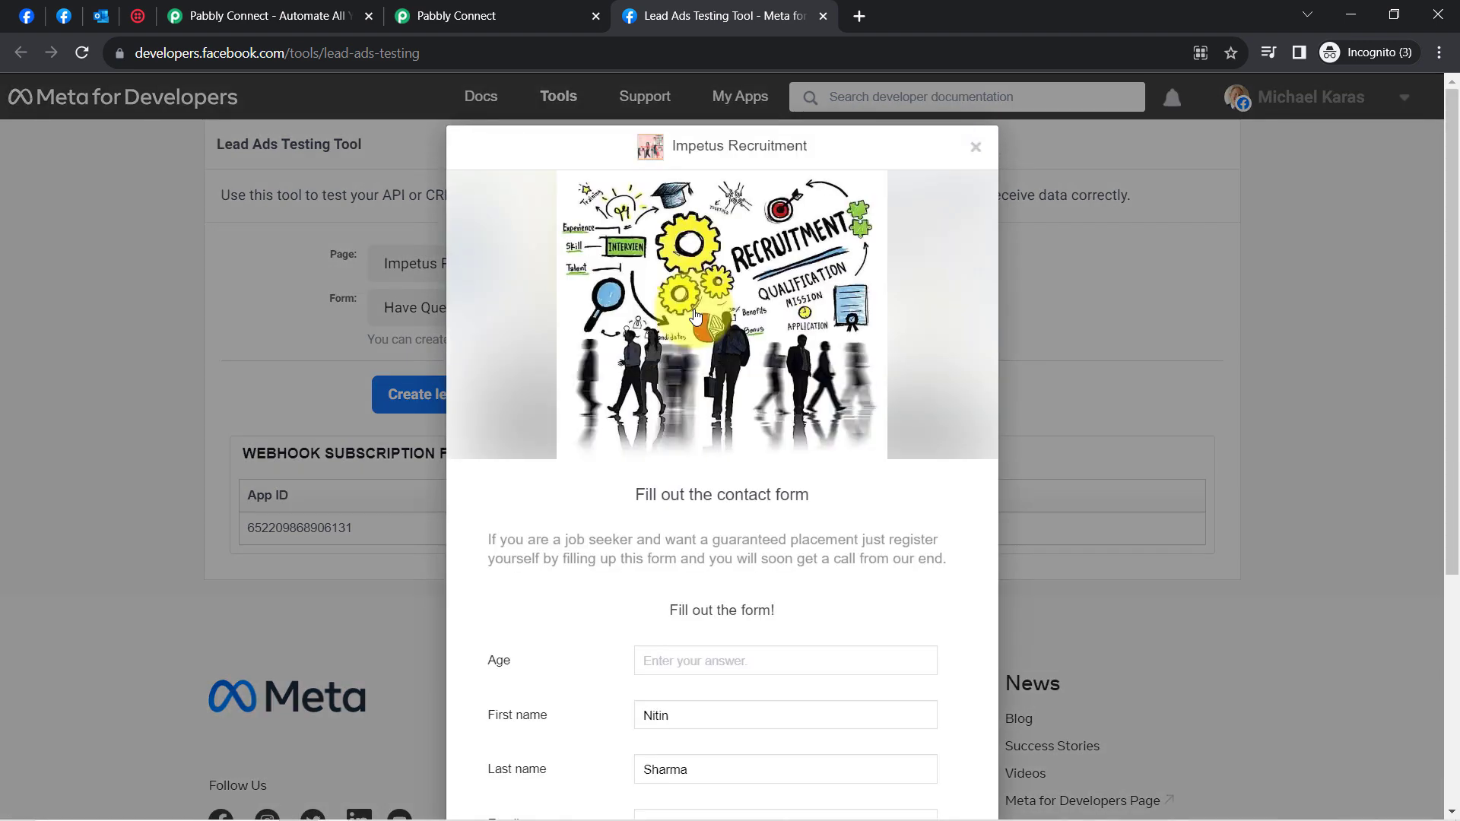
- Close this testing tool tab, check the trigger's webhook status in Pabbly Connect, and switch to the already prefilled Facebook lead form
click(820, 16)
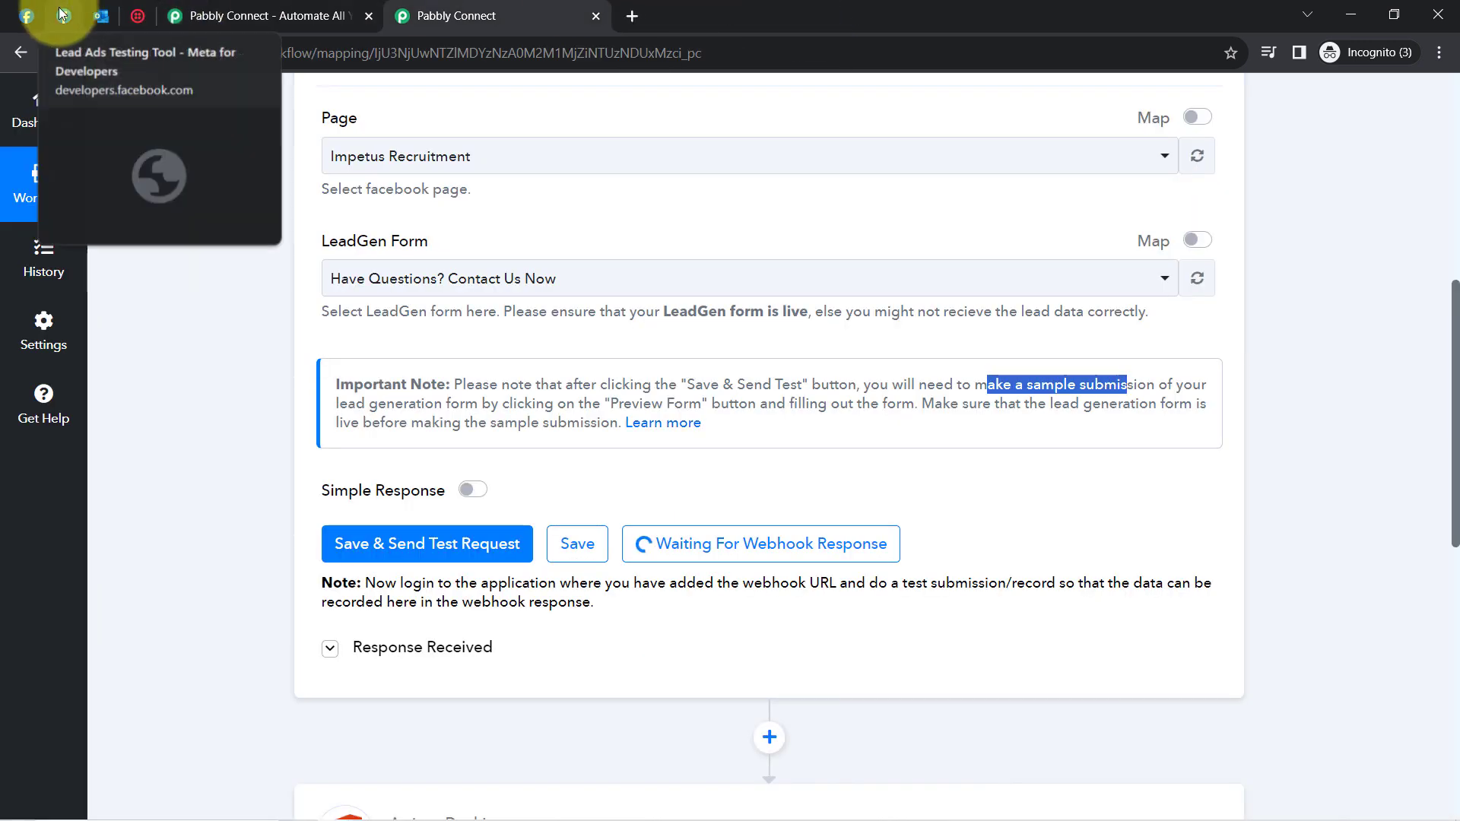
click(63, 14)
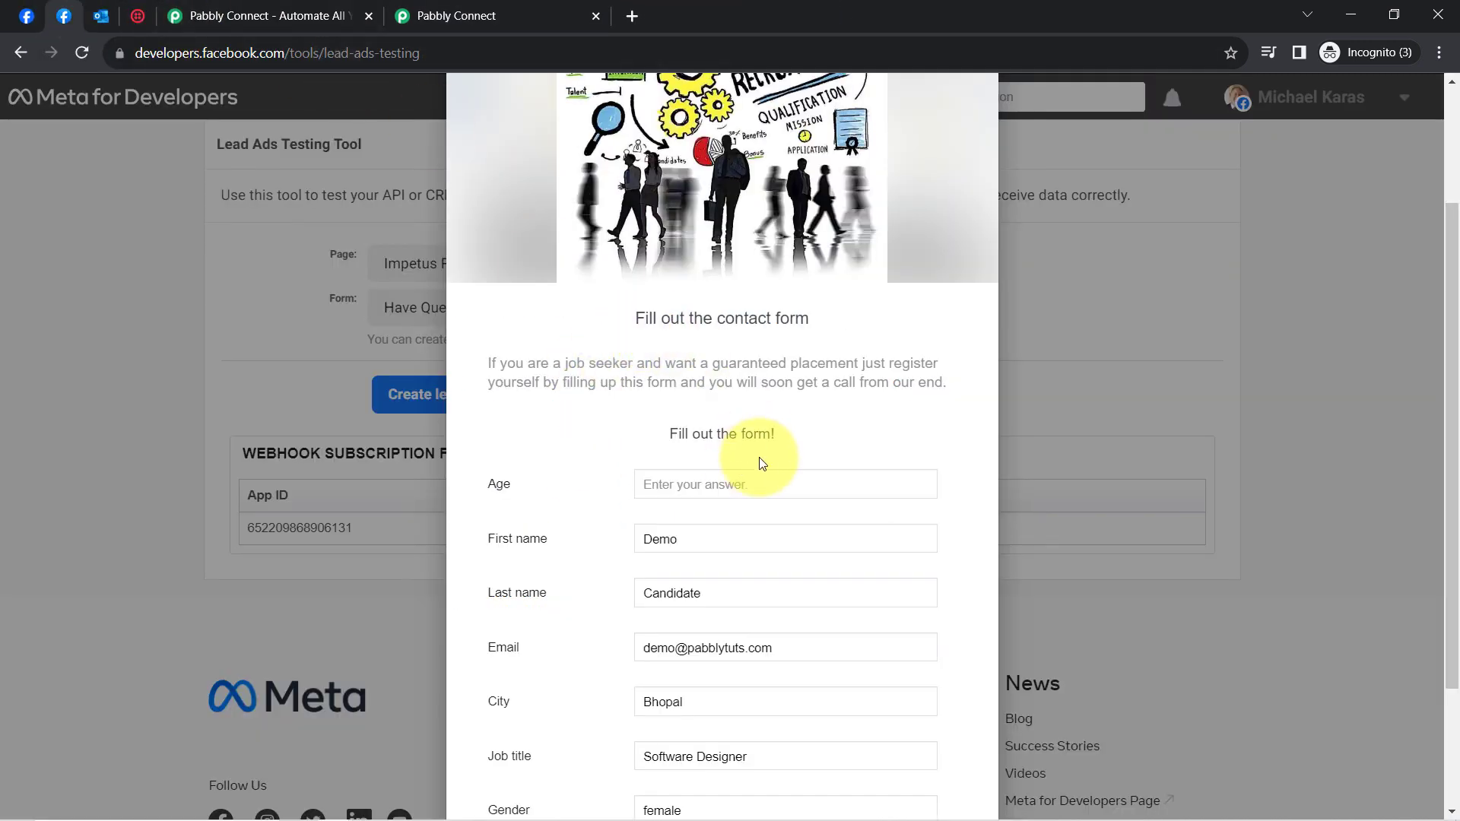
click(434, 16)
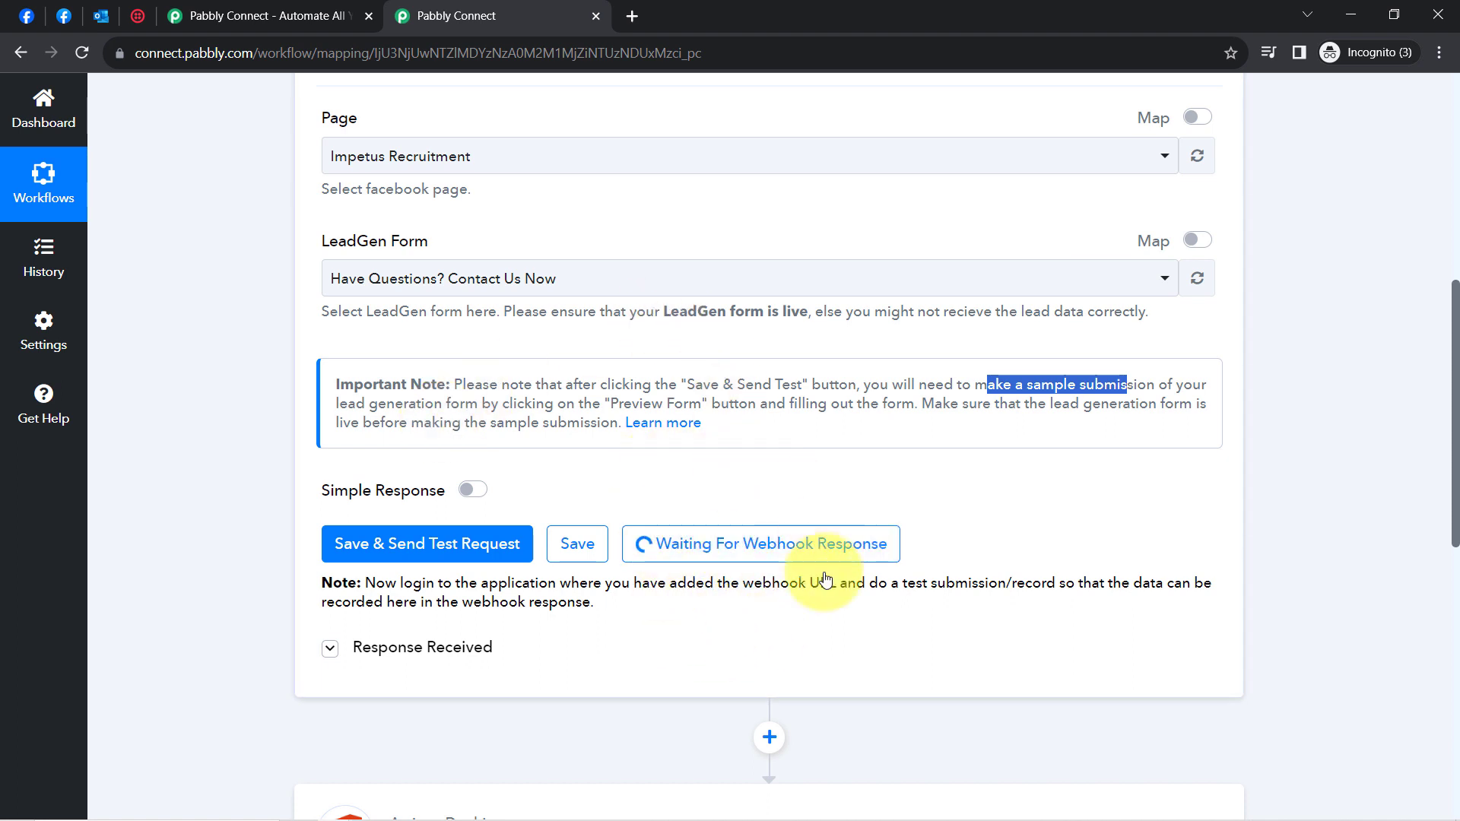
click(63, 15)
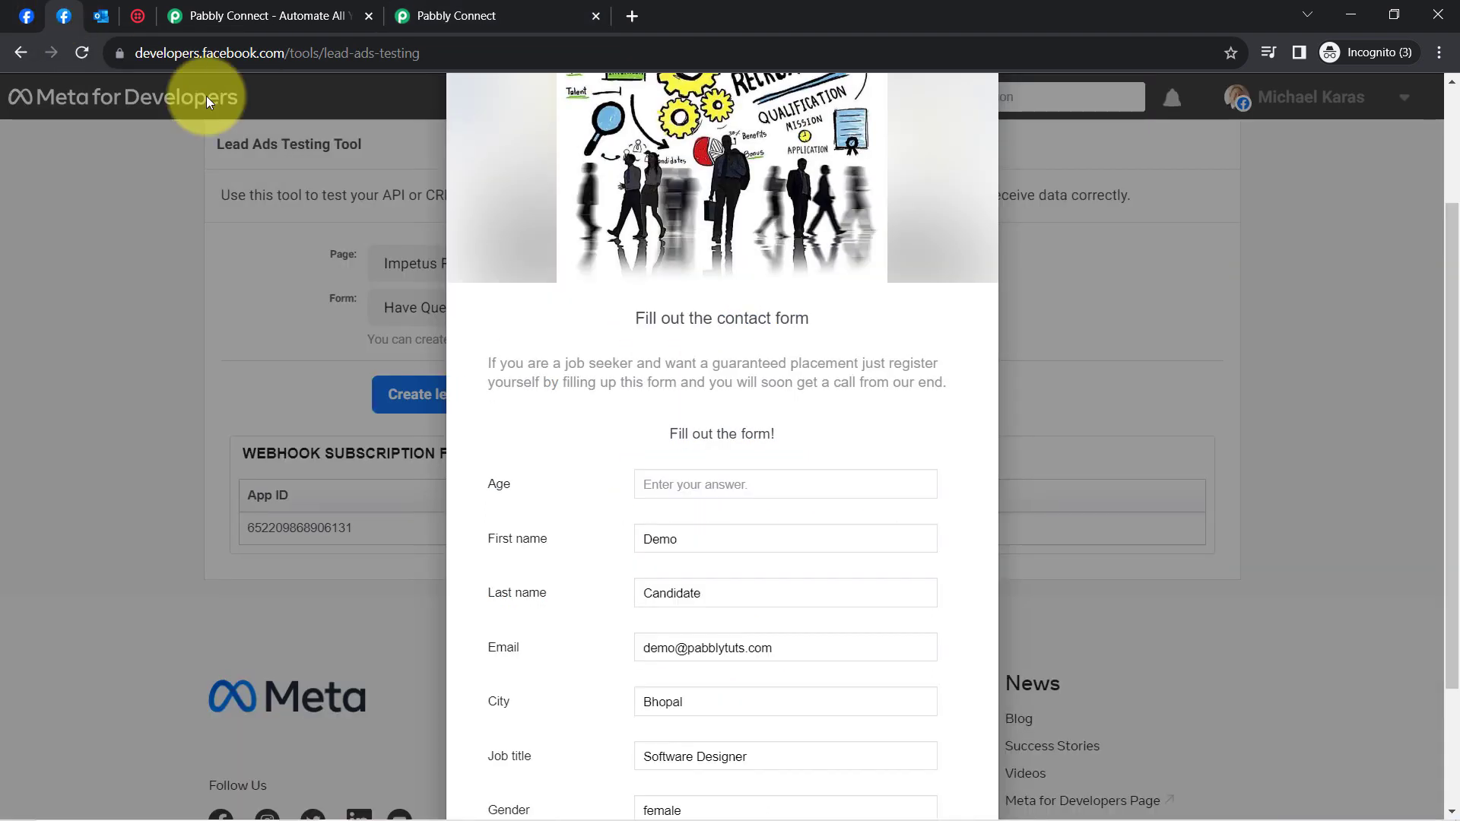
- Complete the sample lead form by setting Age to 32 and Gender to Female
click(672, 476)
text(32)
drag(1450, 439, 1457, 529)
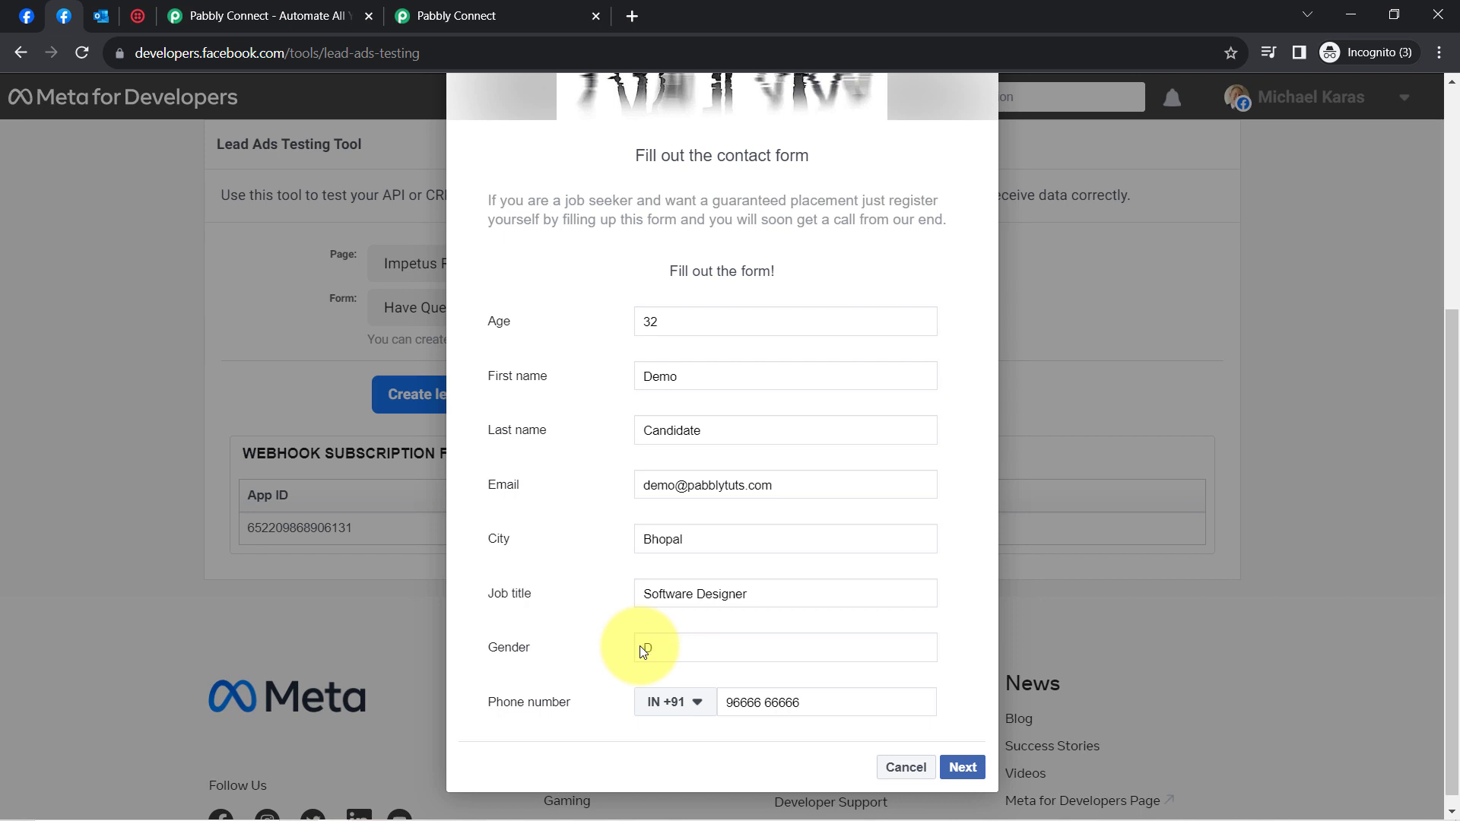
click(642, 651)
text(female)
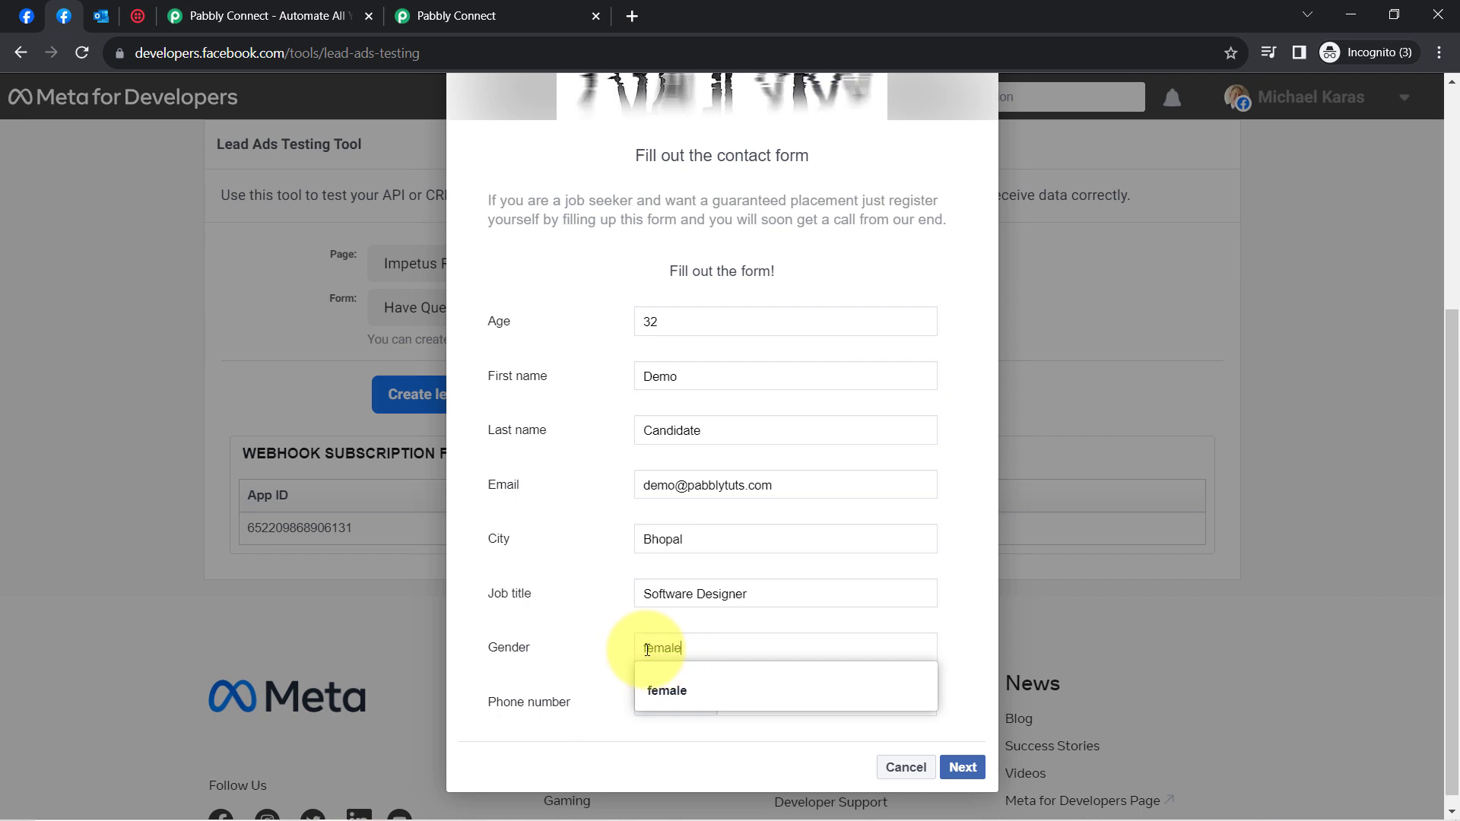
key(BackSpace)
key(BackSpace)
text(Female)
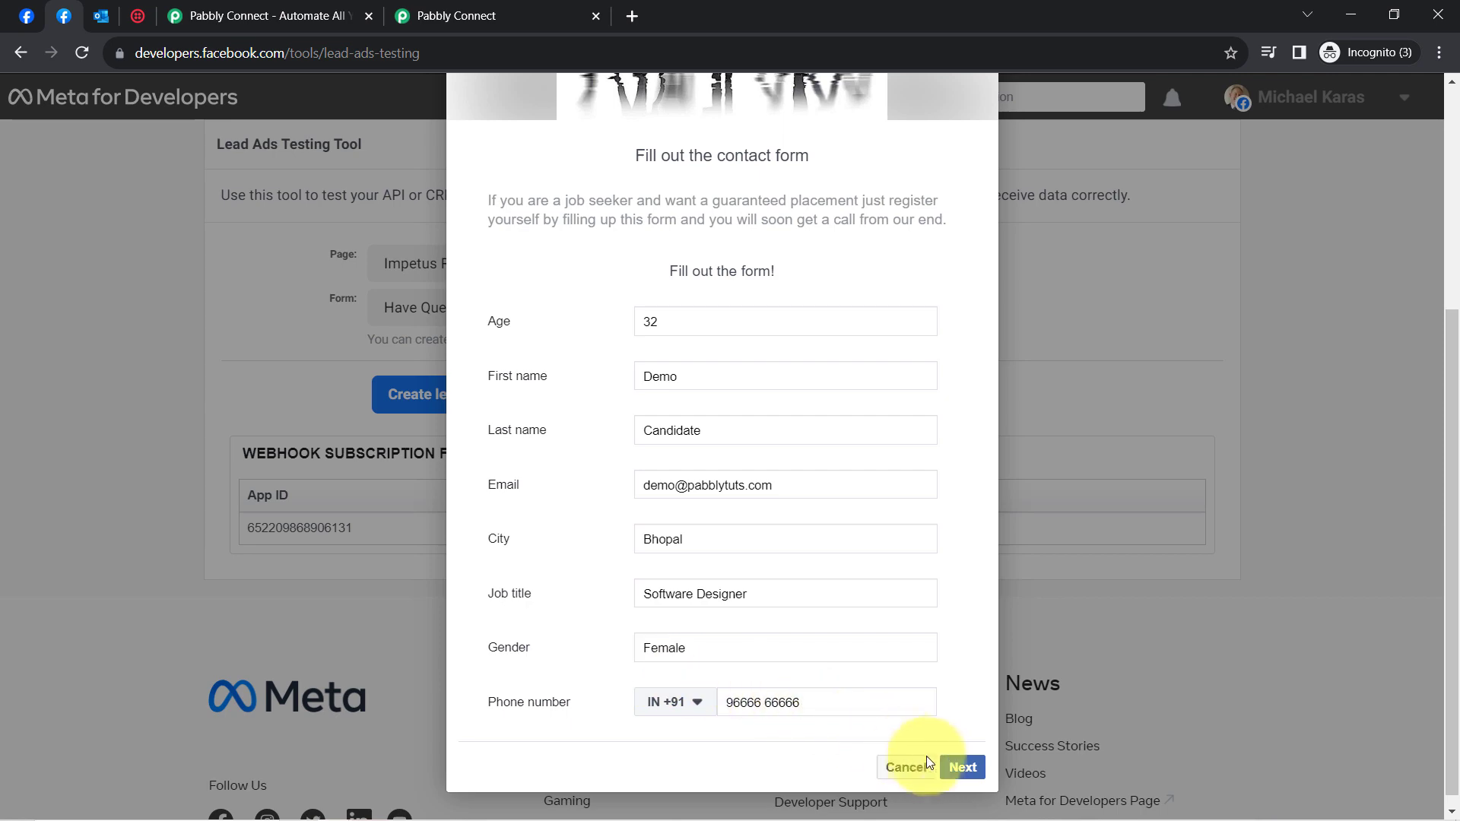
- Submit the sample lead form and return to the Pabbly Connect workflow to capture the webhook response
click(962, 768)
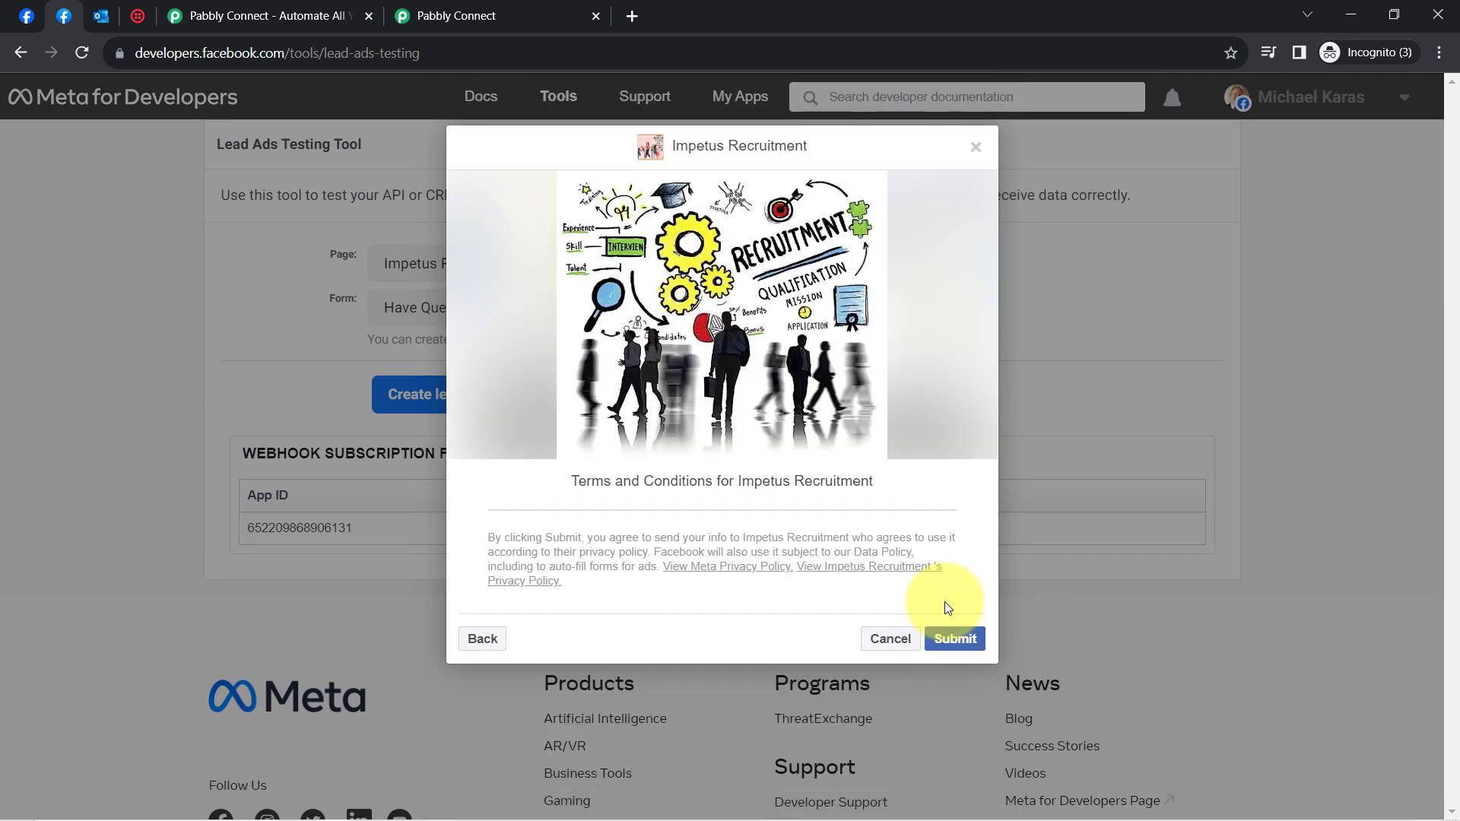
click(952, 640)
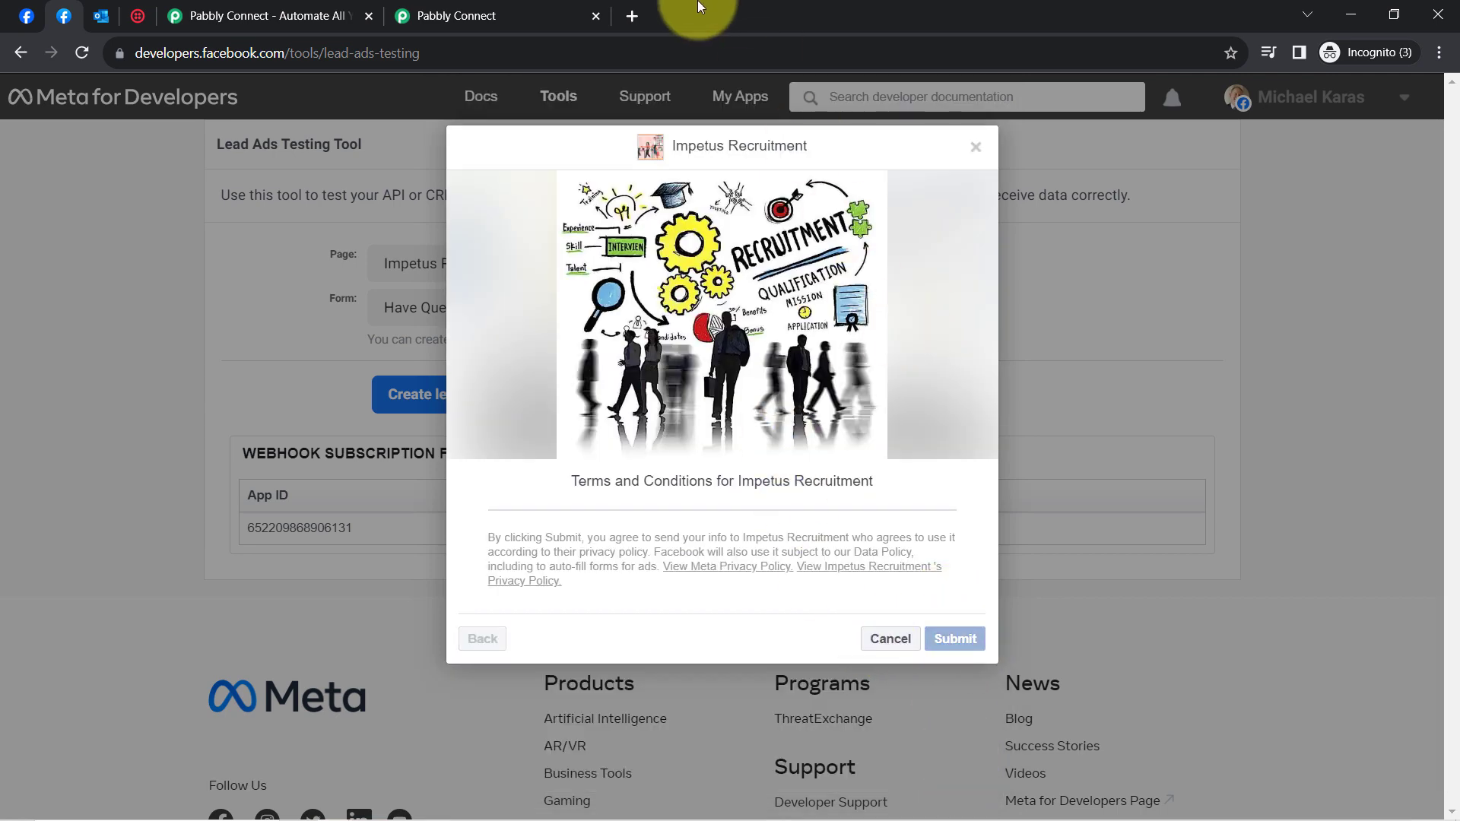
click(444, 16)
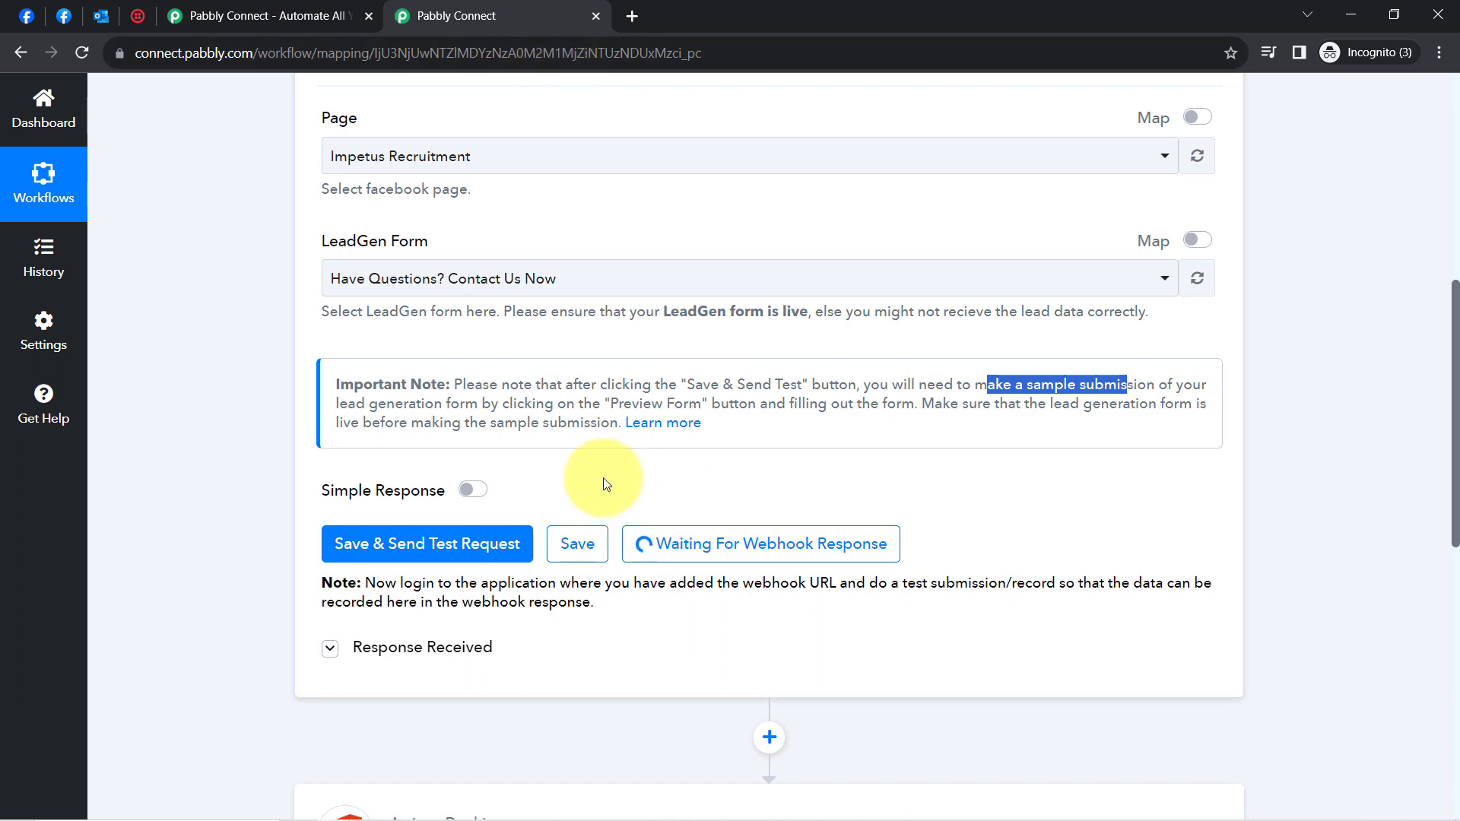
click(578, 545)
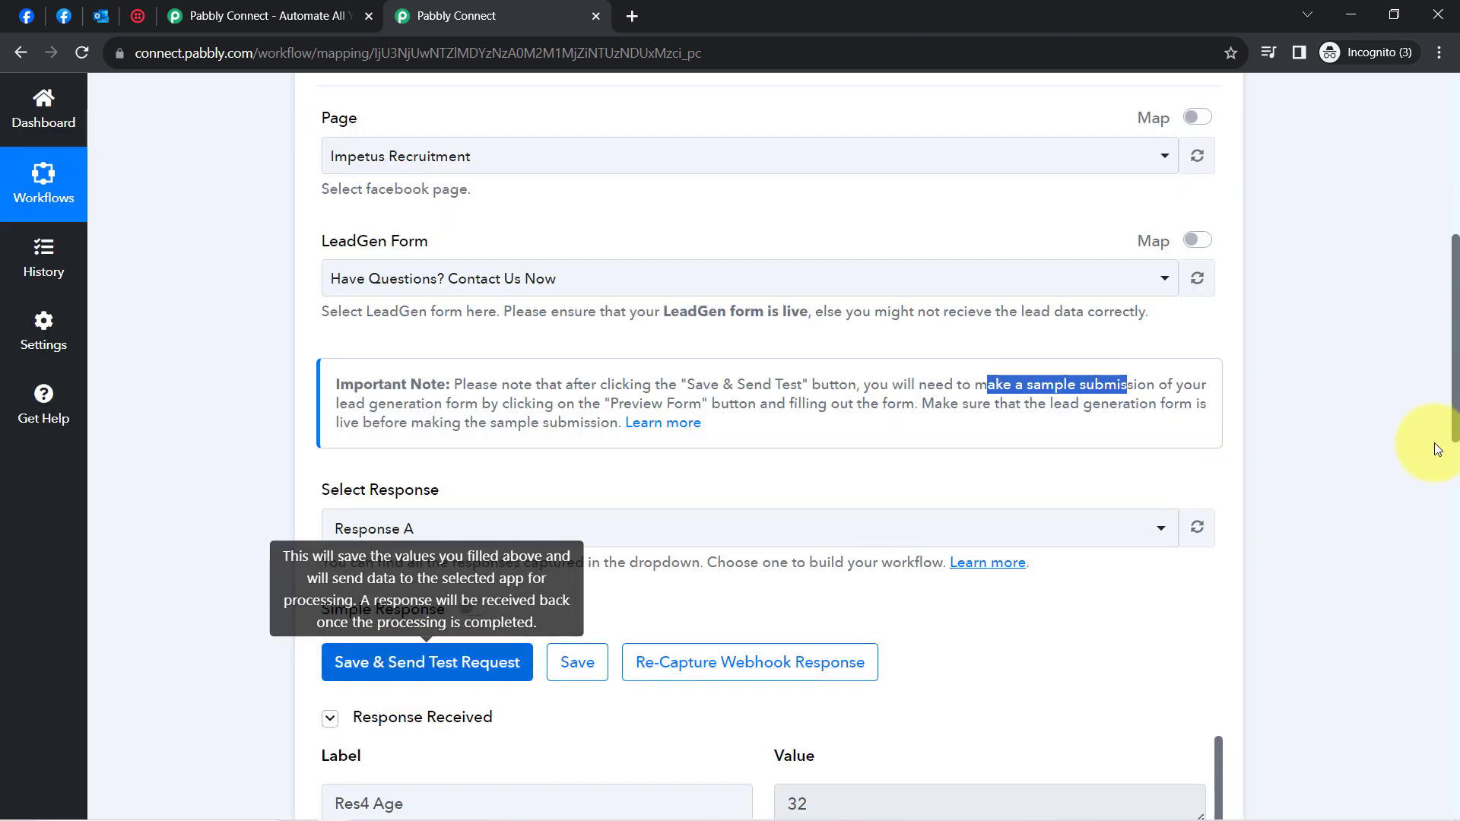
- Review the captured lead response from age and name through email, city, job title, gender and phone number
drag(1453, 359, 1412, 526)
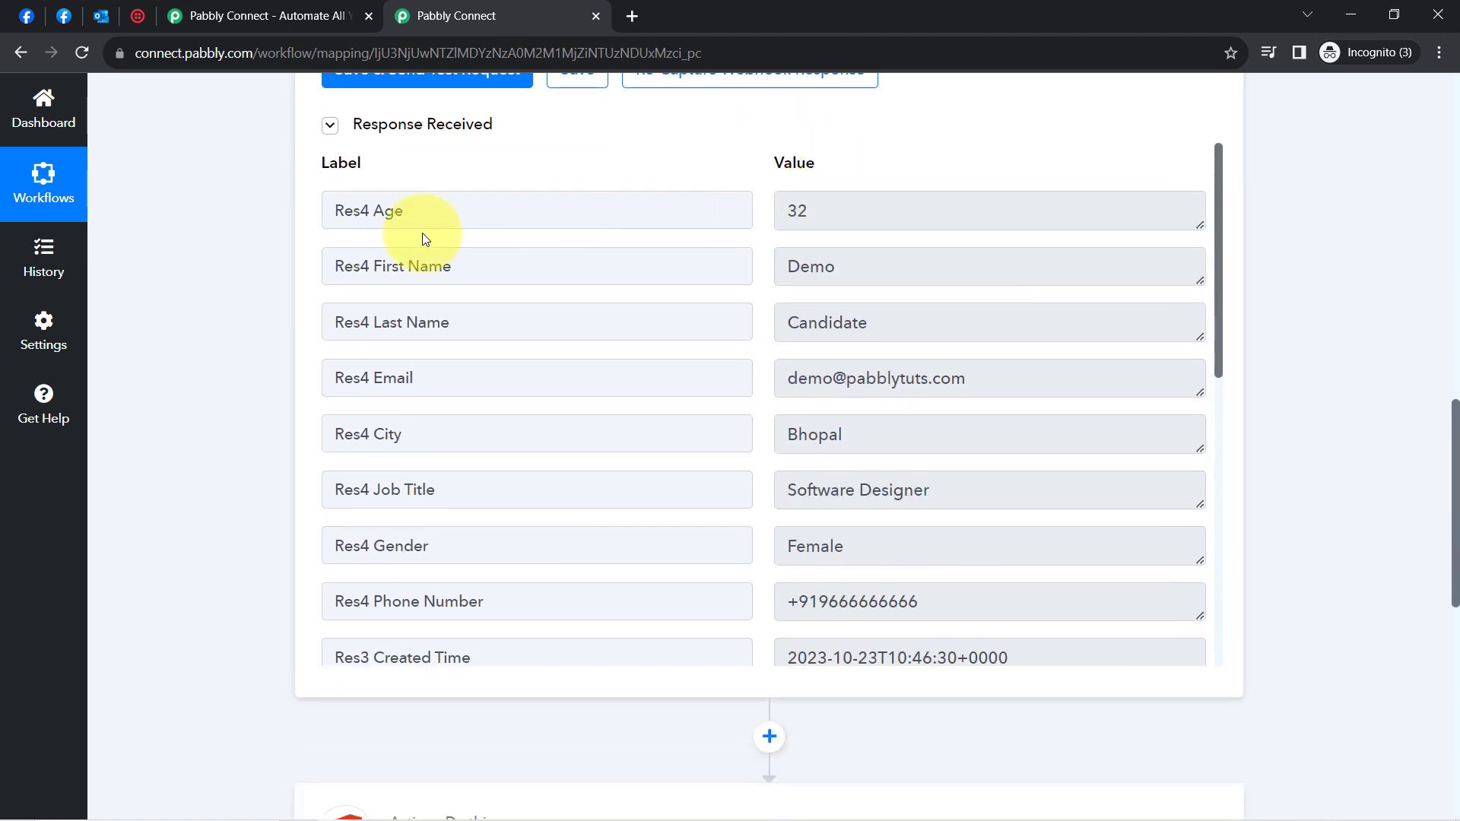
drag(360, 212, 441, 205)
drag(873, 213, 764, 216)
drag(831, 271, 743, 271)
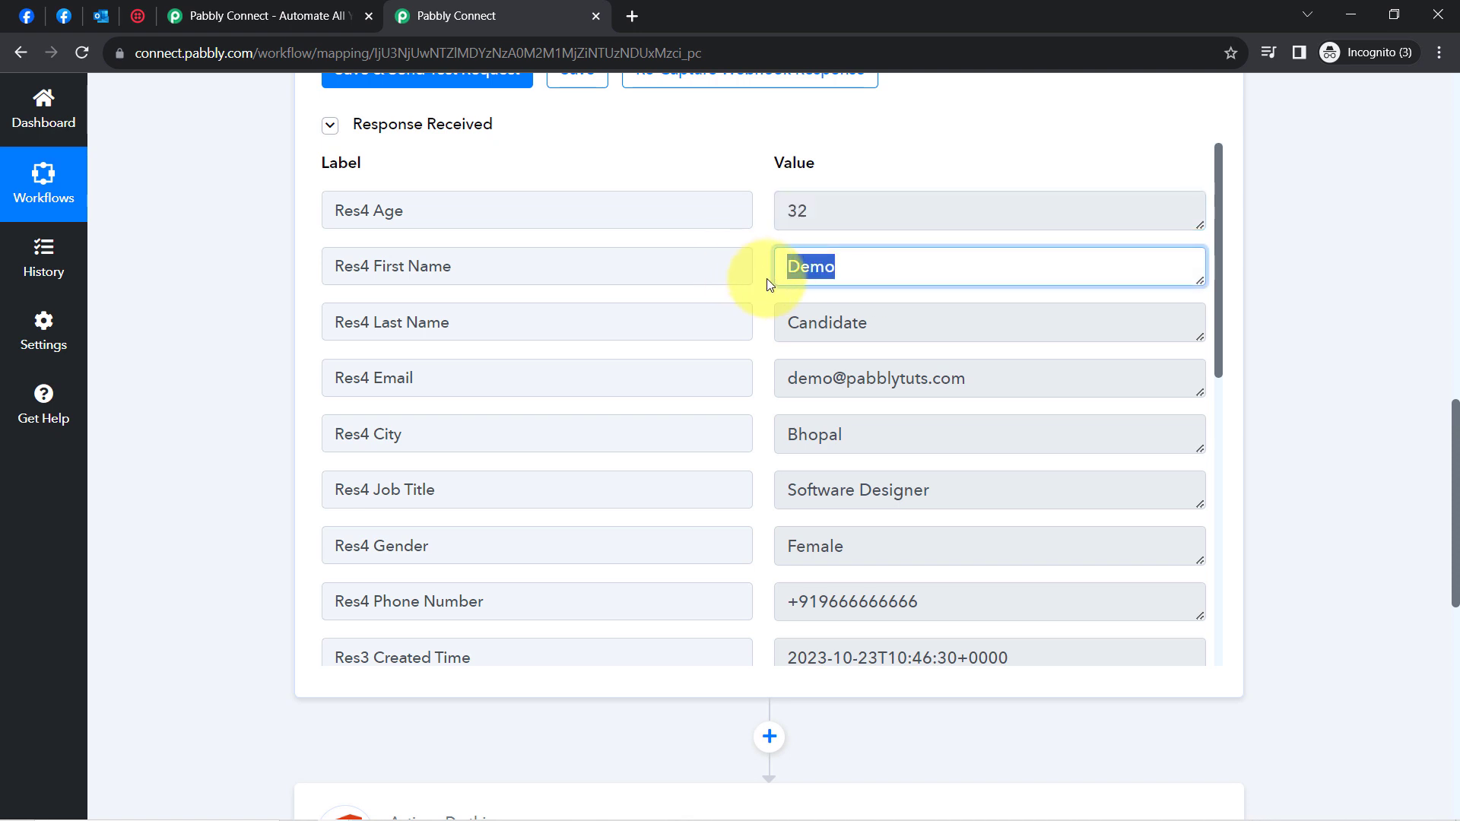
click(834, 314)
drag(871, 316, 813, 315)
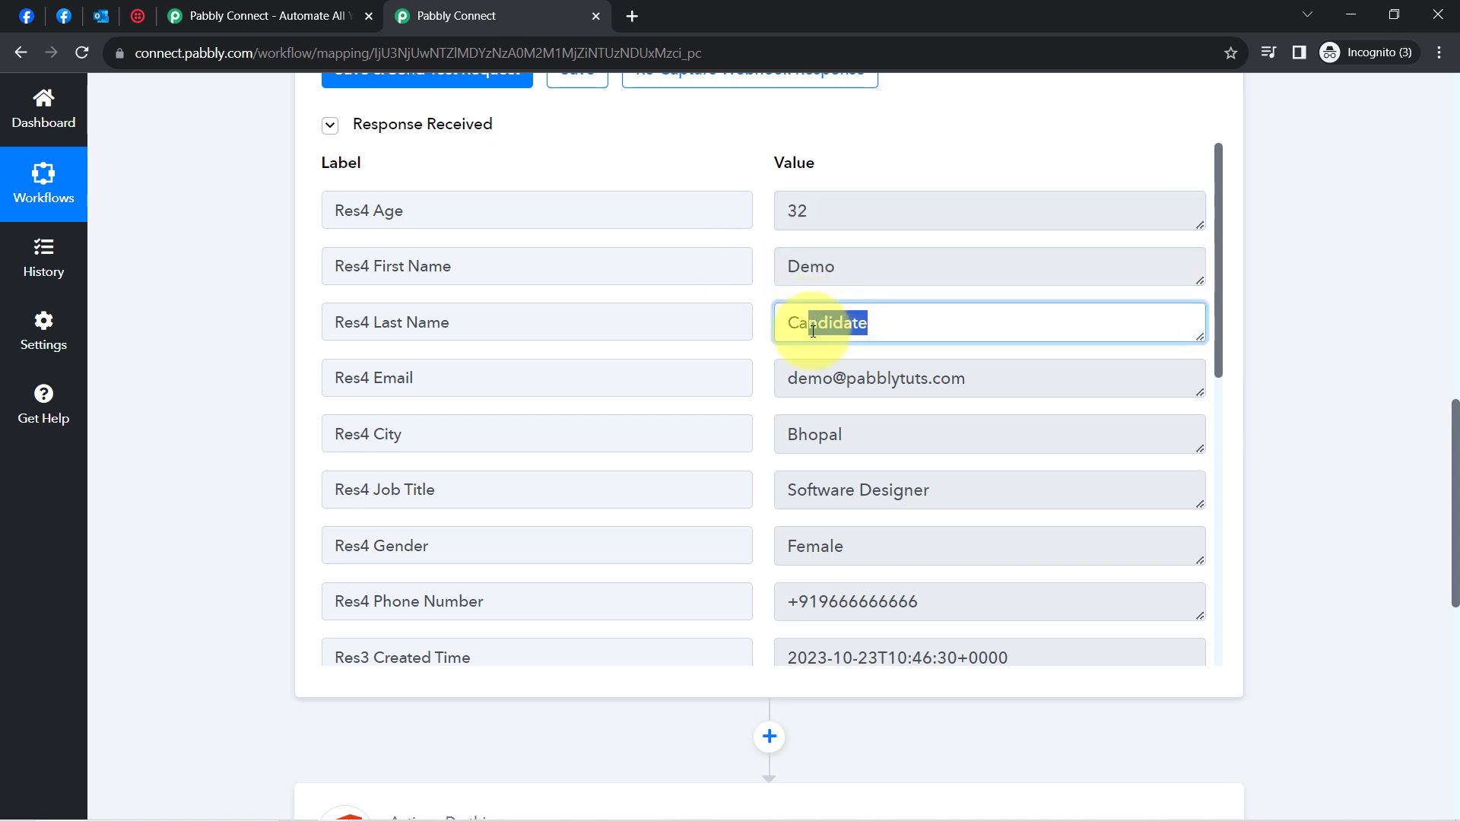
drag(808, 378, 927, 375)
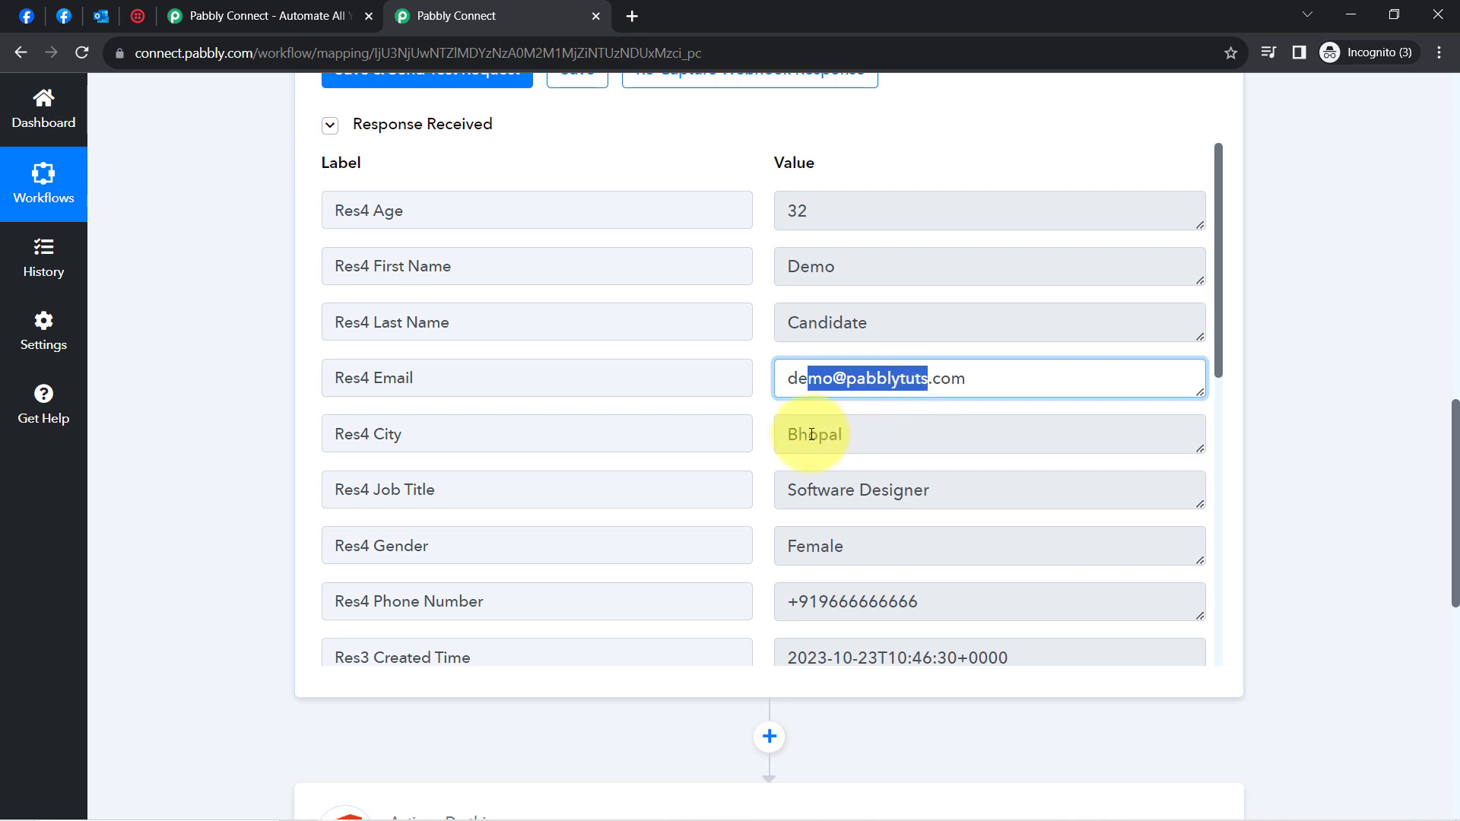
drag(837, 434, 996, 488)
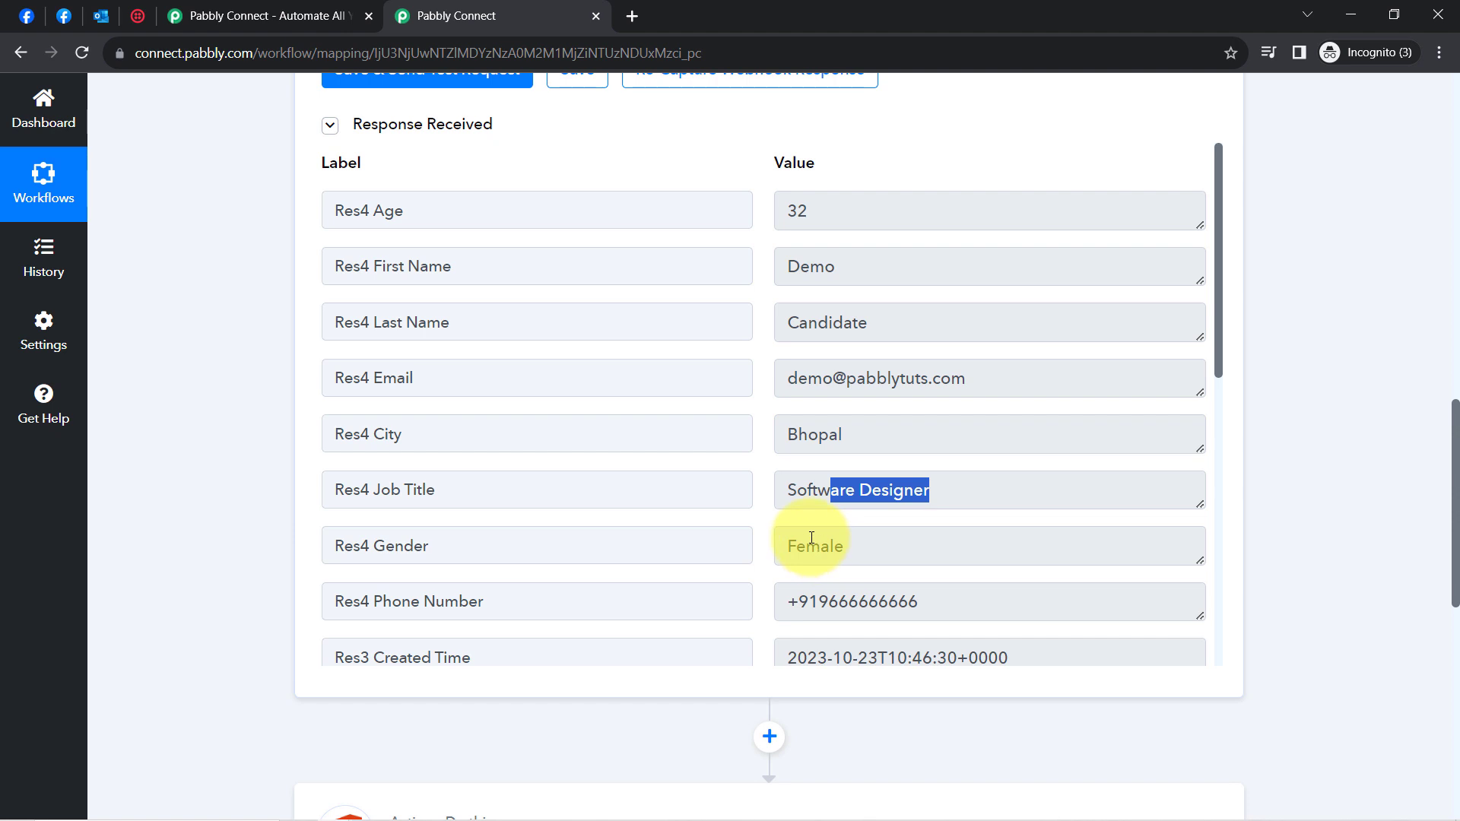
drag(811, 537, 900, 538)
drag(829, 602, 1122, 382)
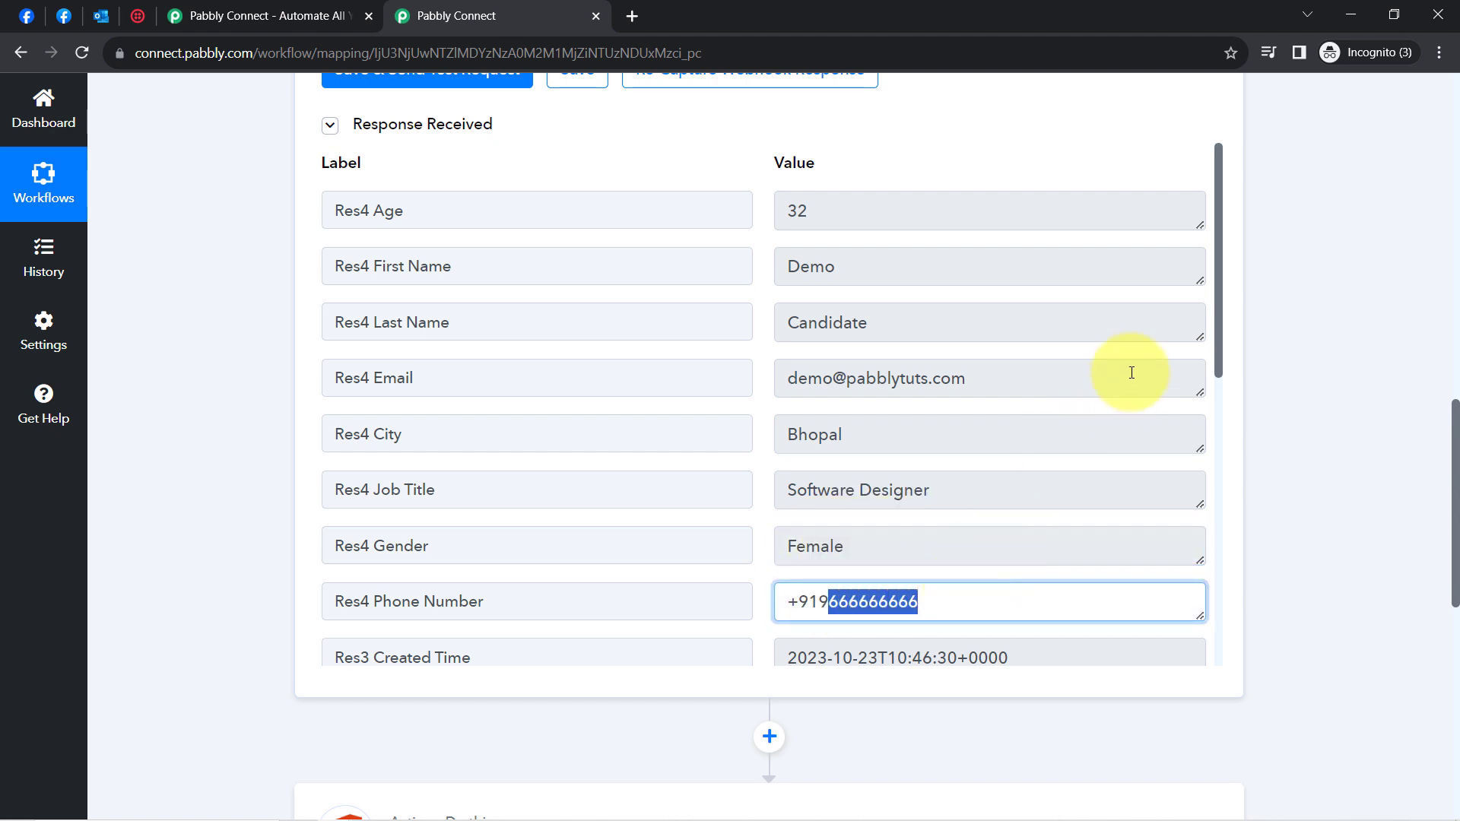
drag(1217, 318, 1275, 295)
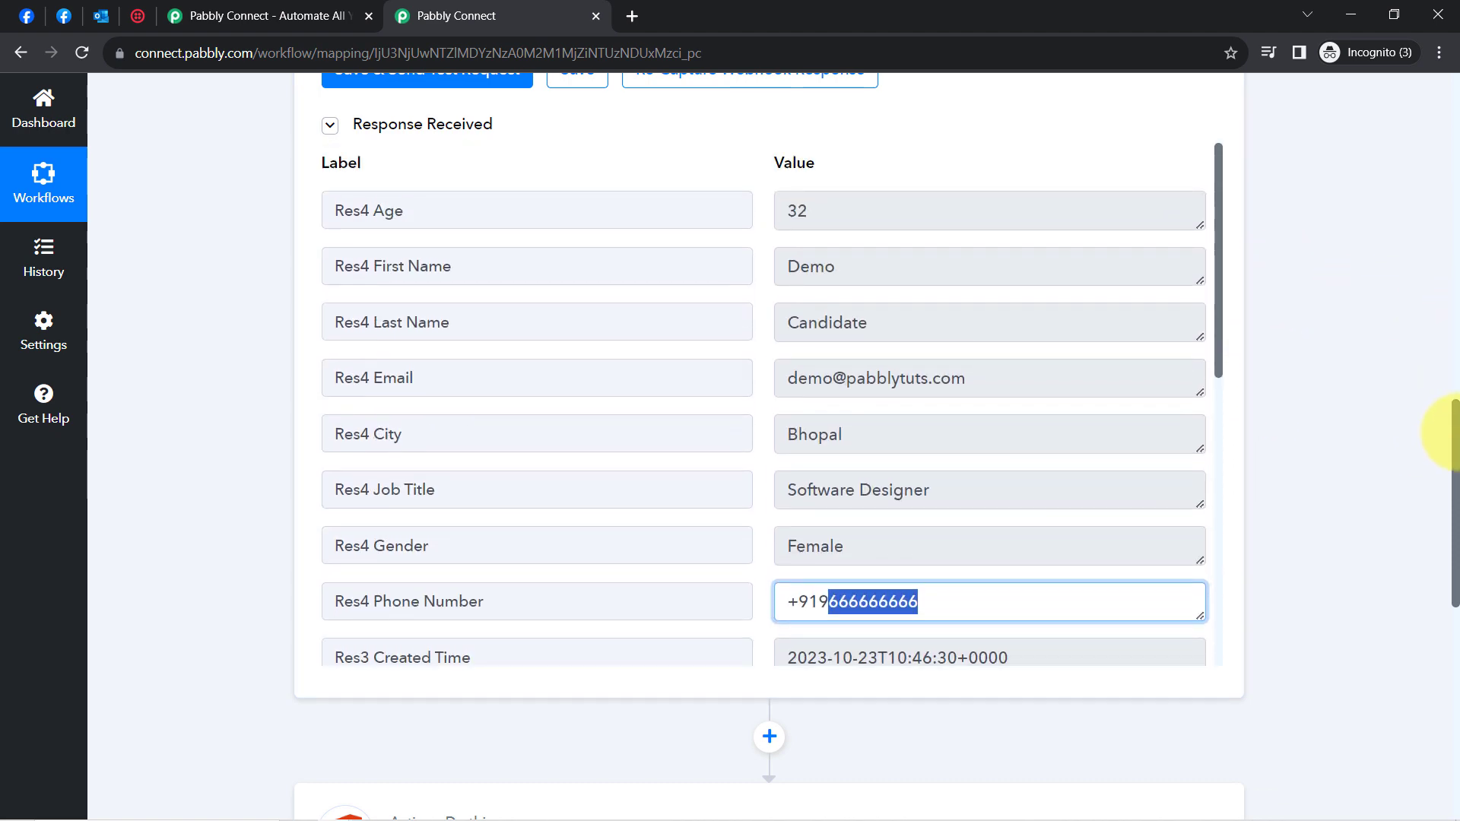
- Collapse the Facebook Lead Ads trigger so that the workflow's action steps show beneath it
drag(1455, 434, 1435, 114)
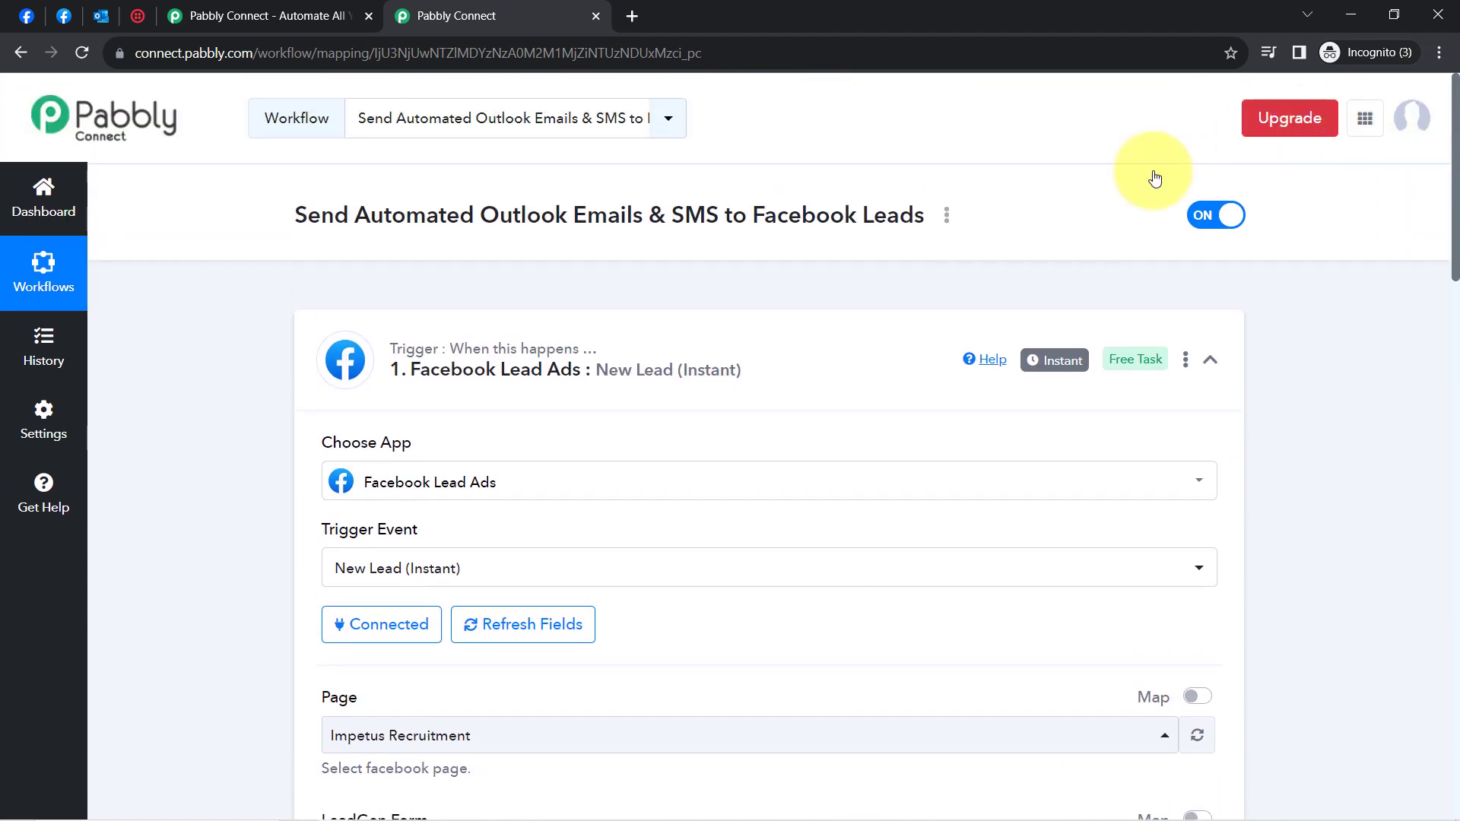
mouse_move(516, 360)
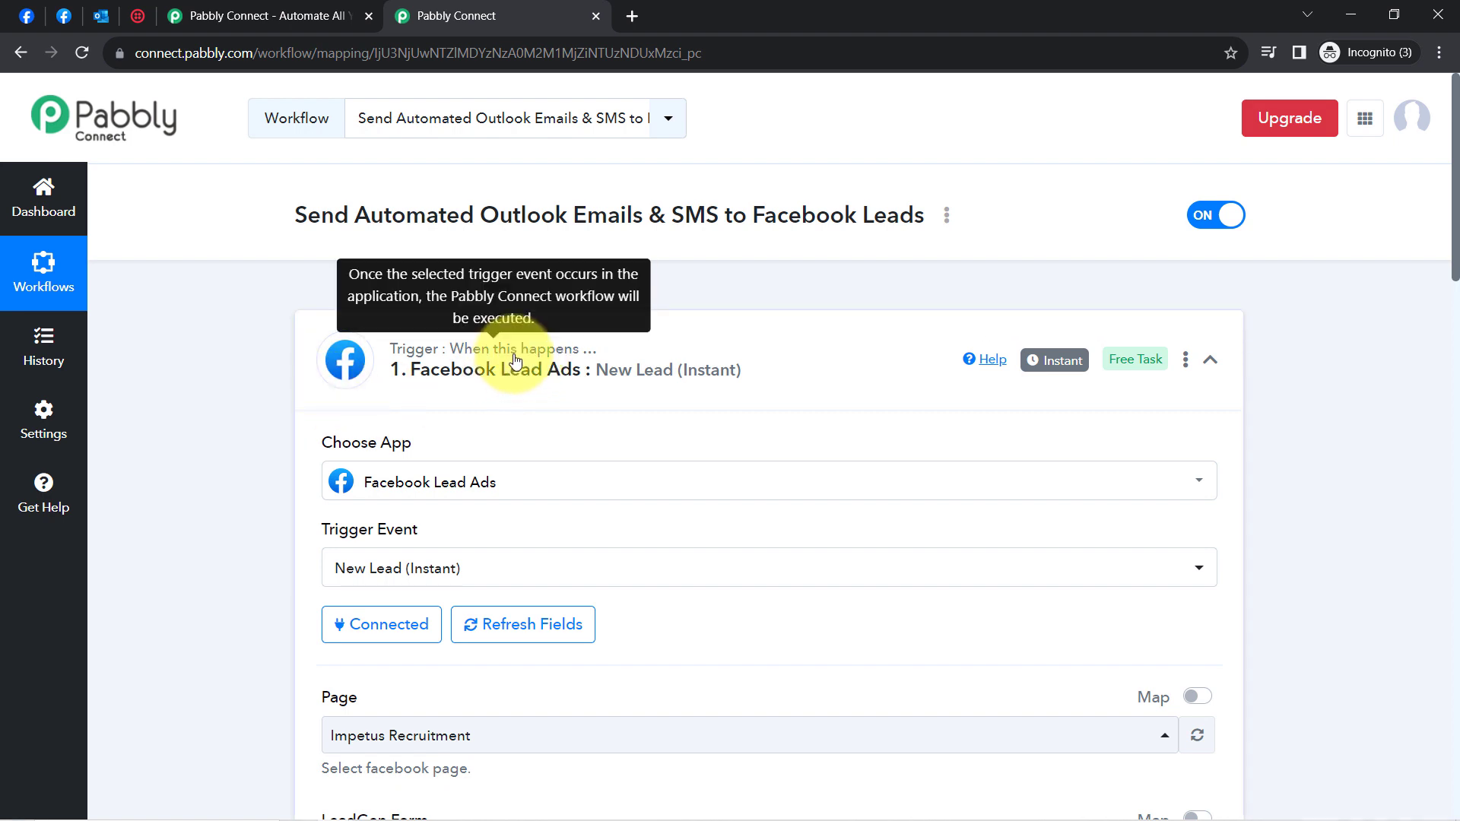
click(516, 360)
click(514, 364)
click(511, 366)
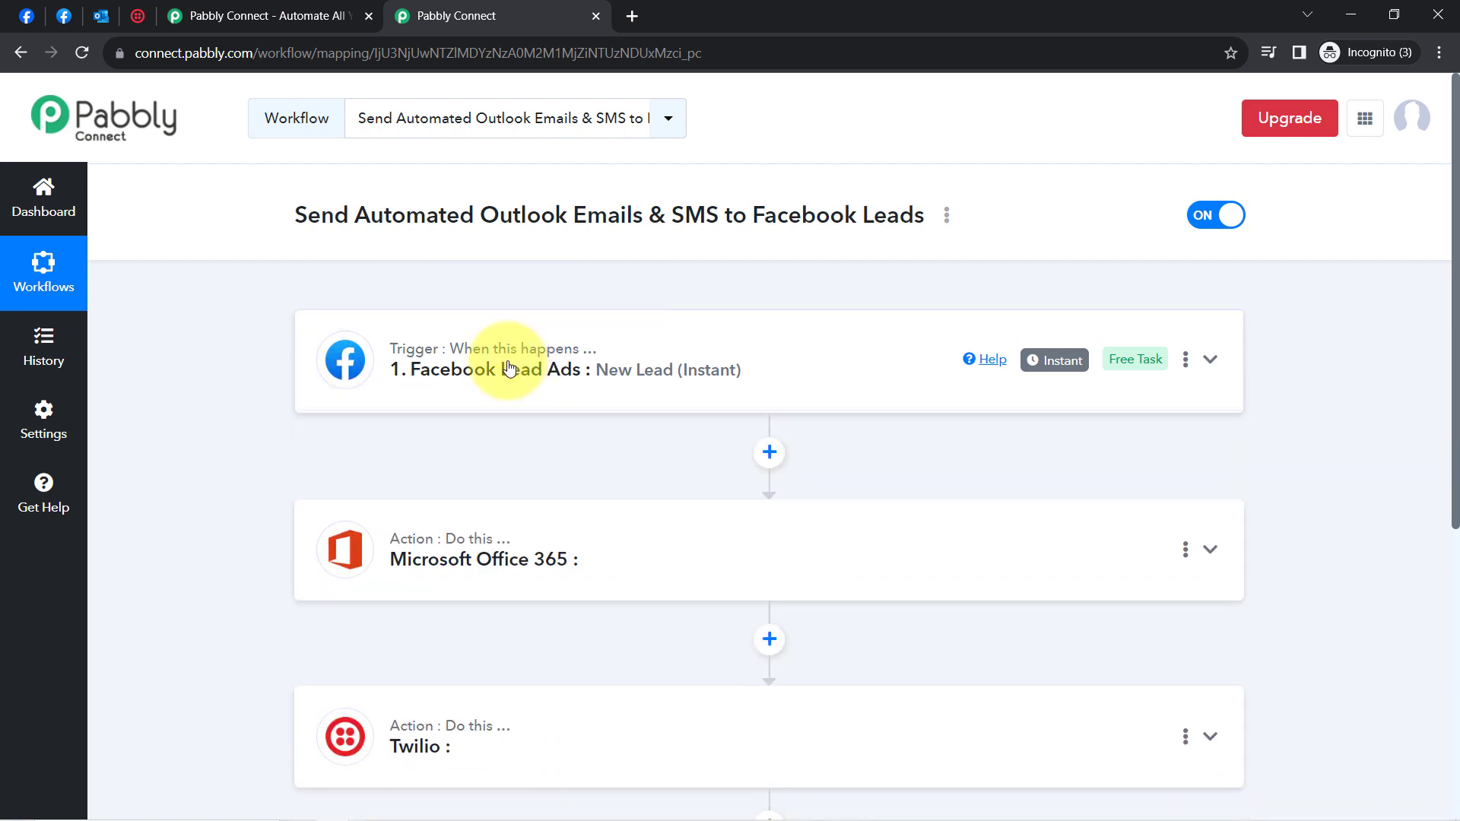
- Revisit the submitted form in the Facebook testing tool, return to Pabbly Connect and read the trigger's Instant label description
click(64, 15)
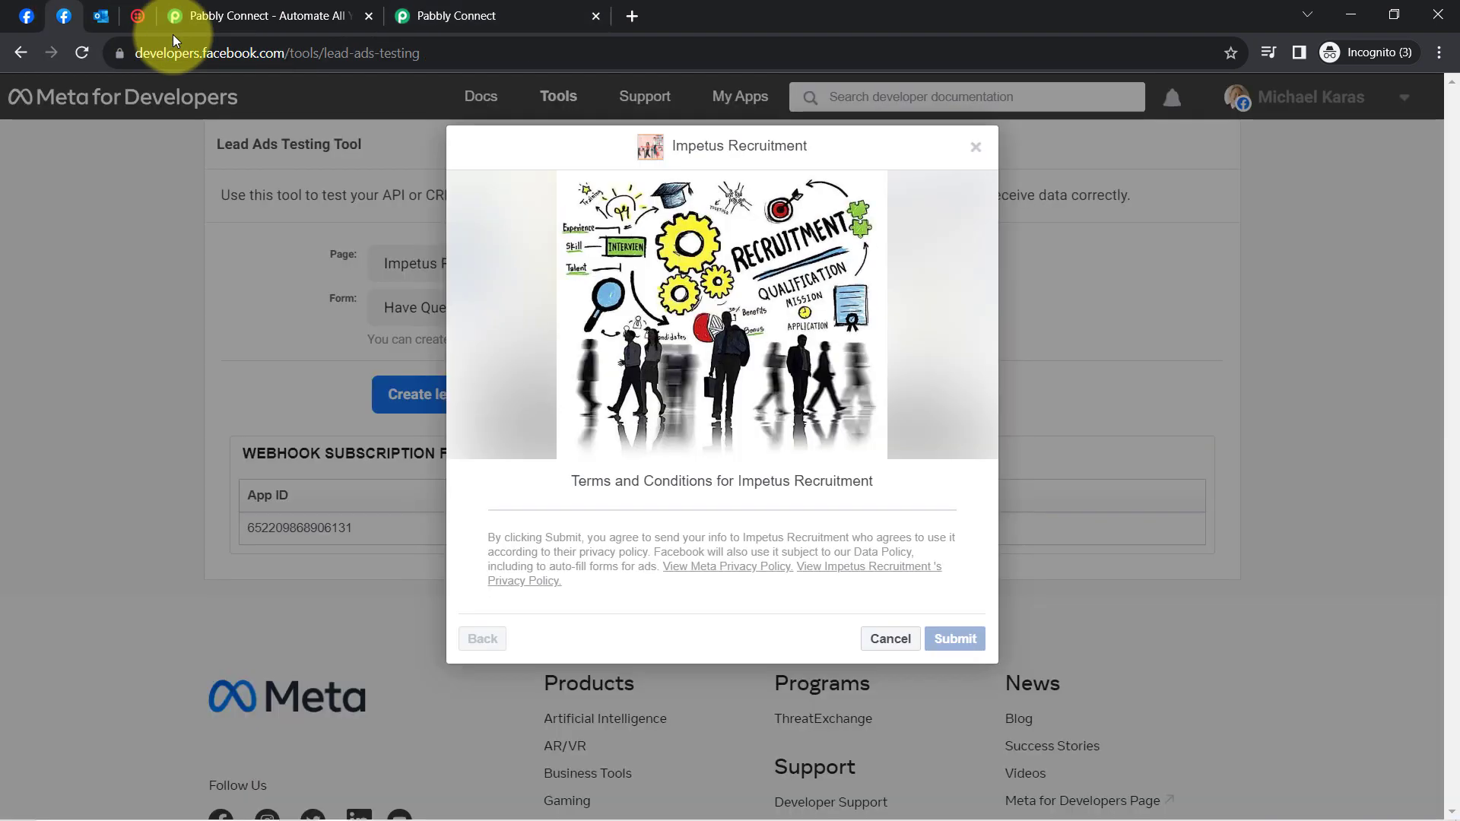
click(471, 14)
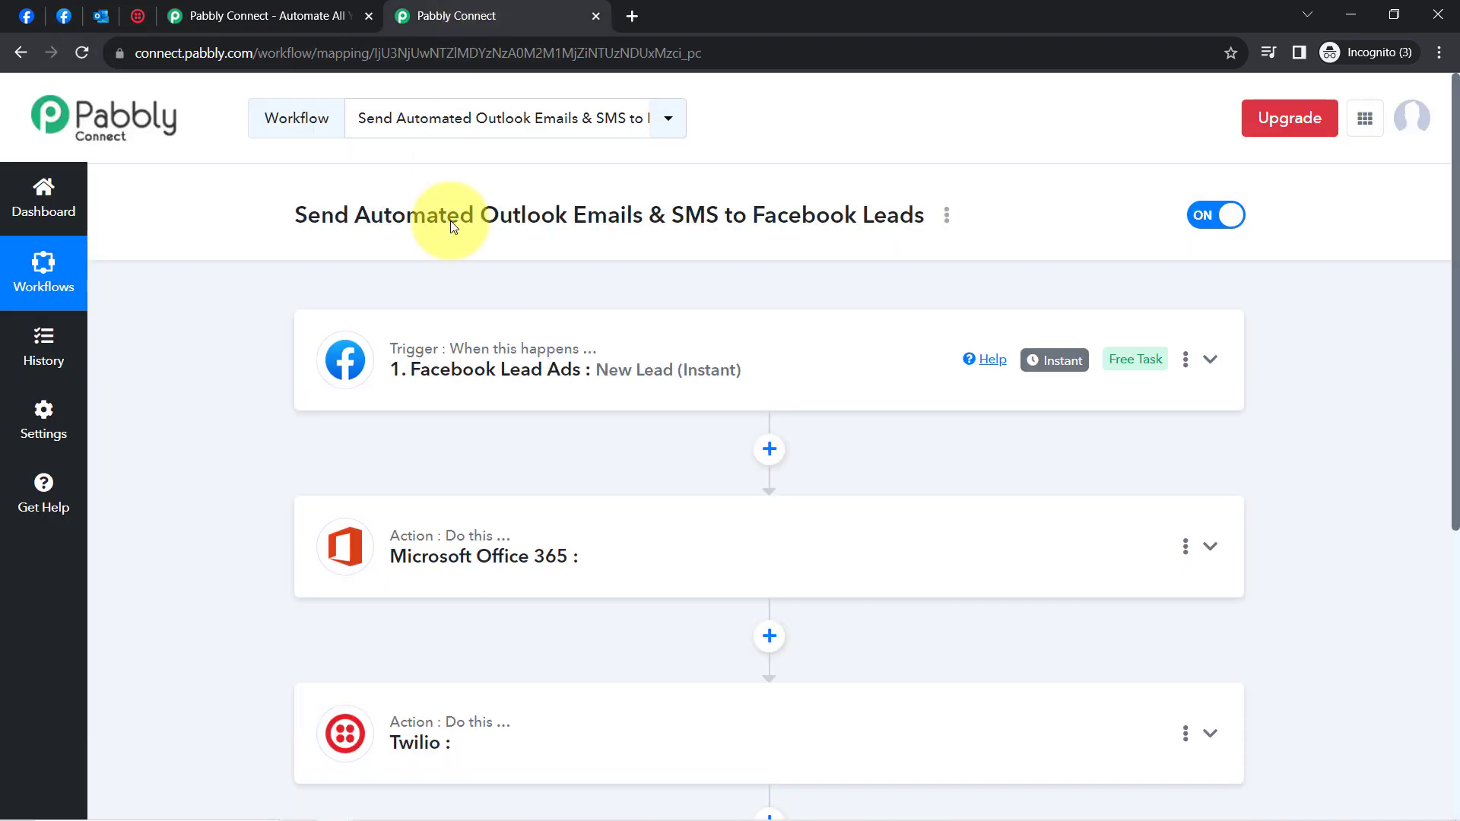
mouse_move(1050, 363)
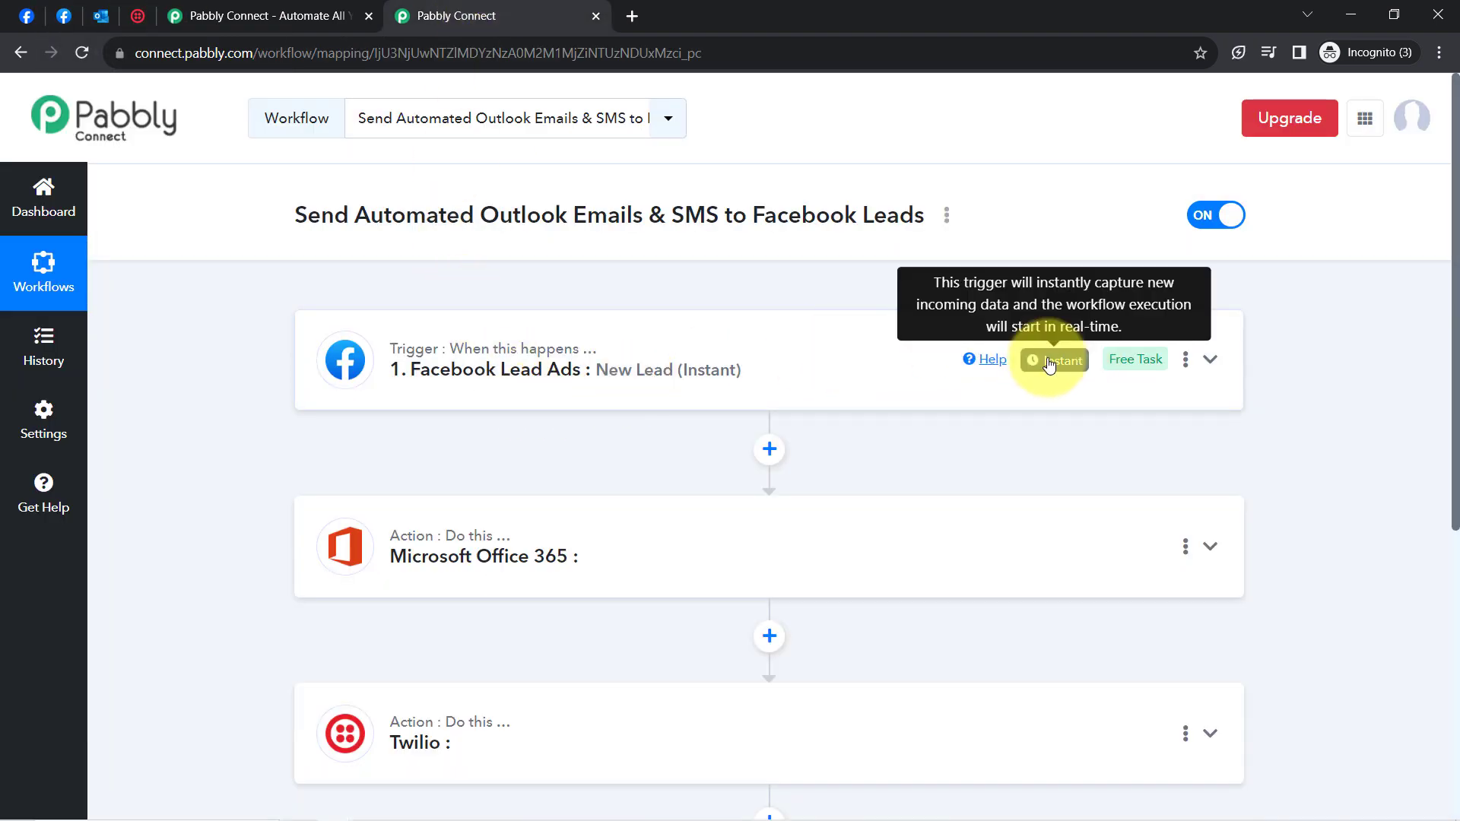
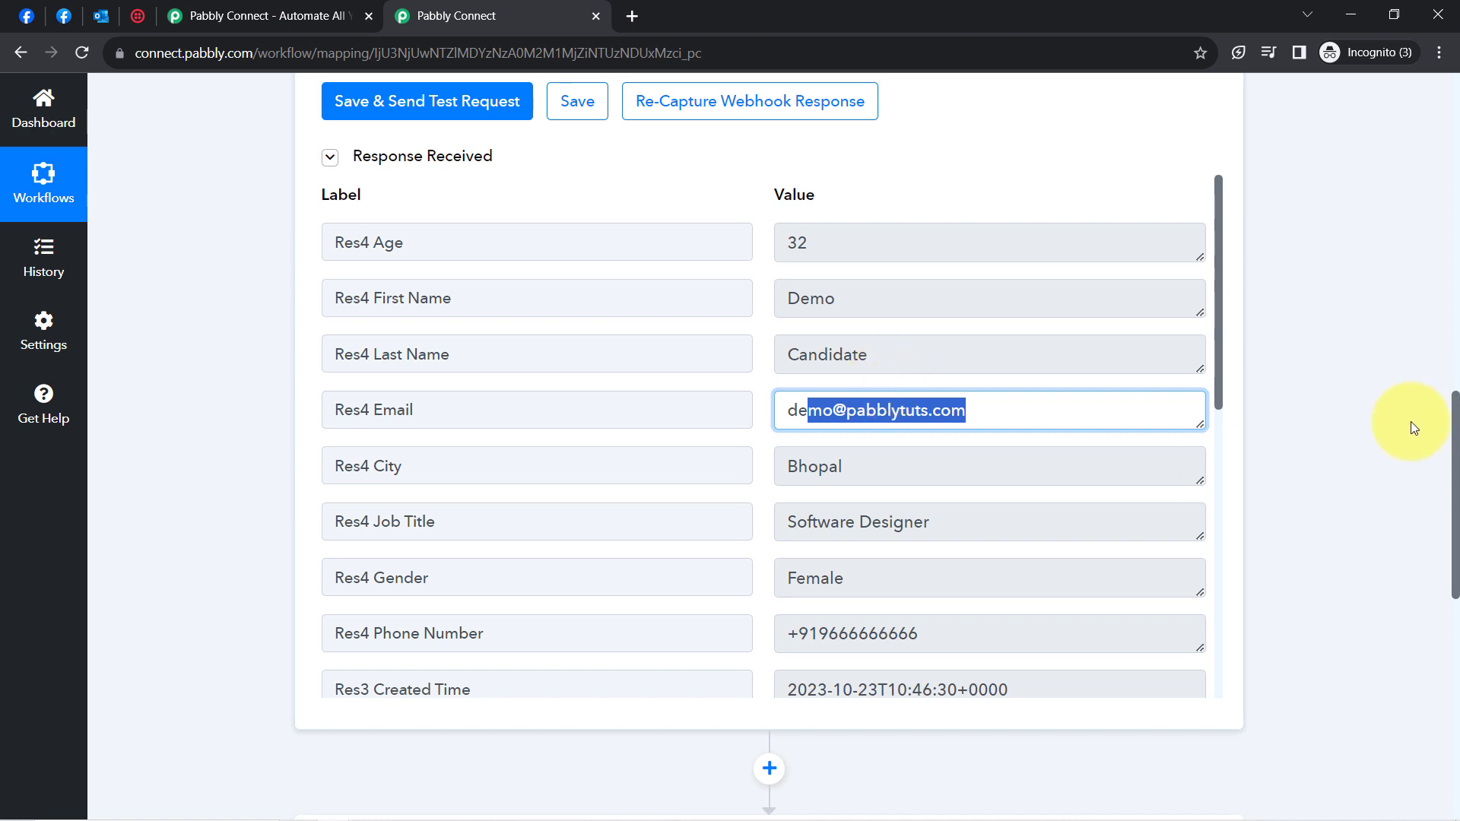
- Expand the Microsoft Office 365 action below the trigger and set its action event to Send Mail
drag(1454, 463, 1451, 603)
click(427, 284)
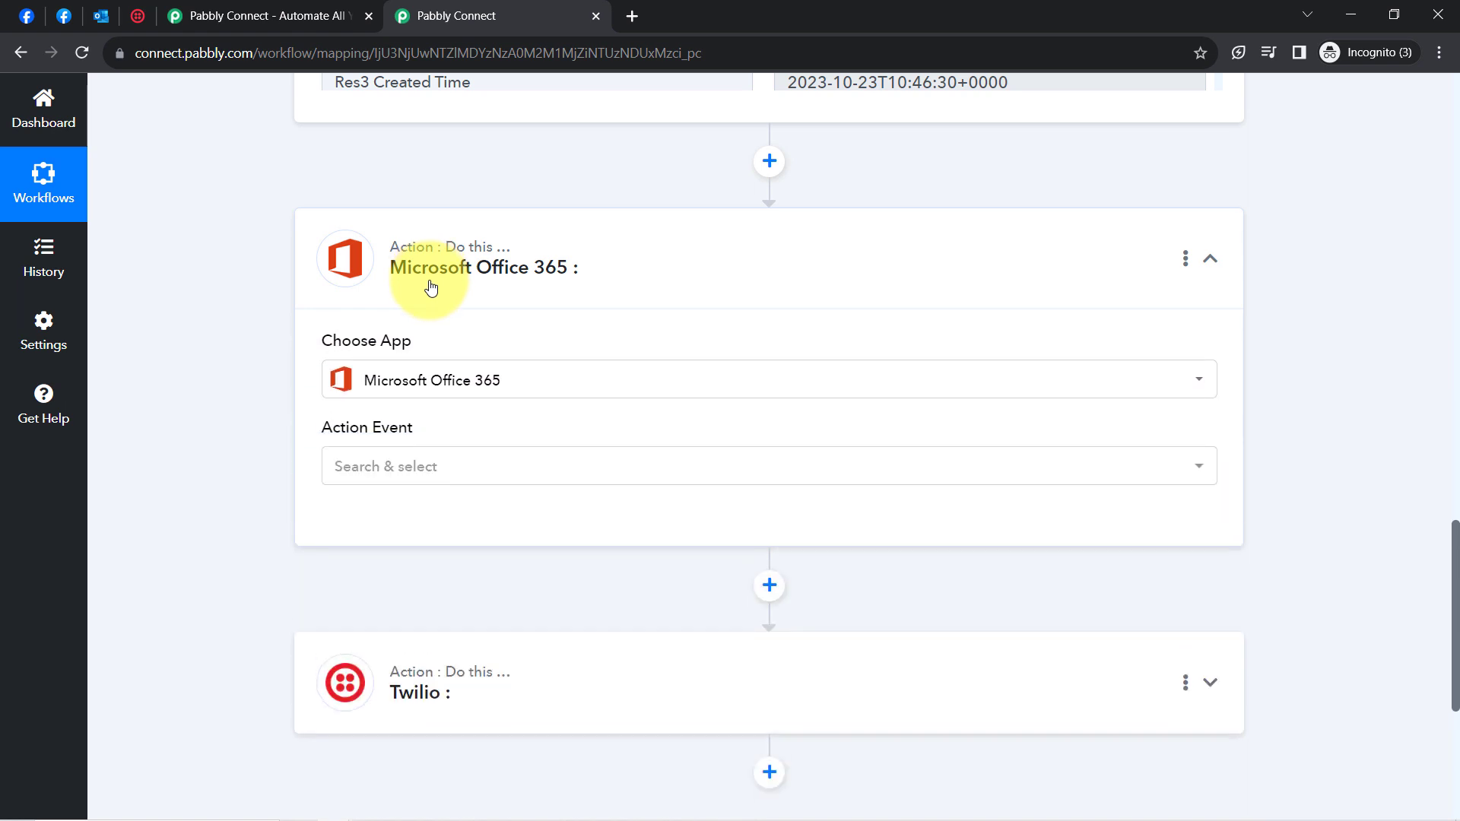
click(339, 472)
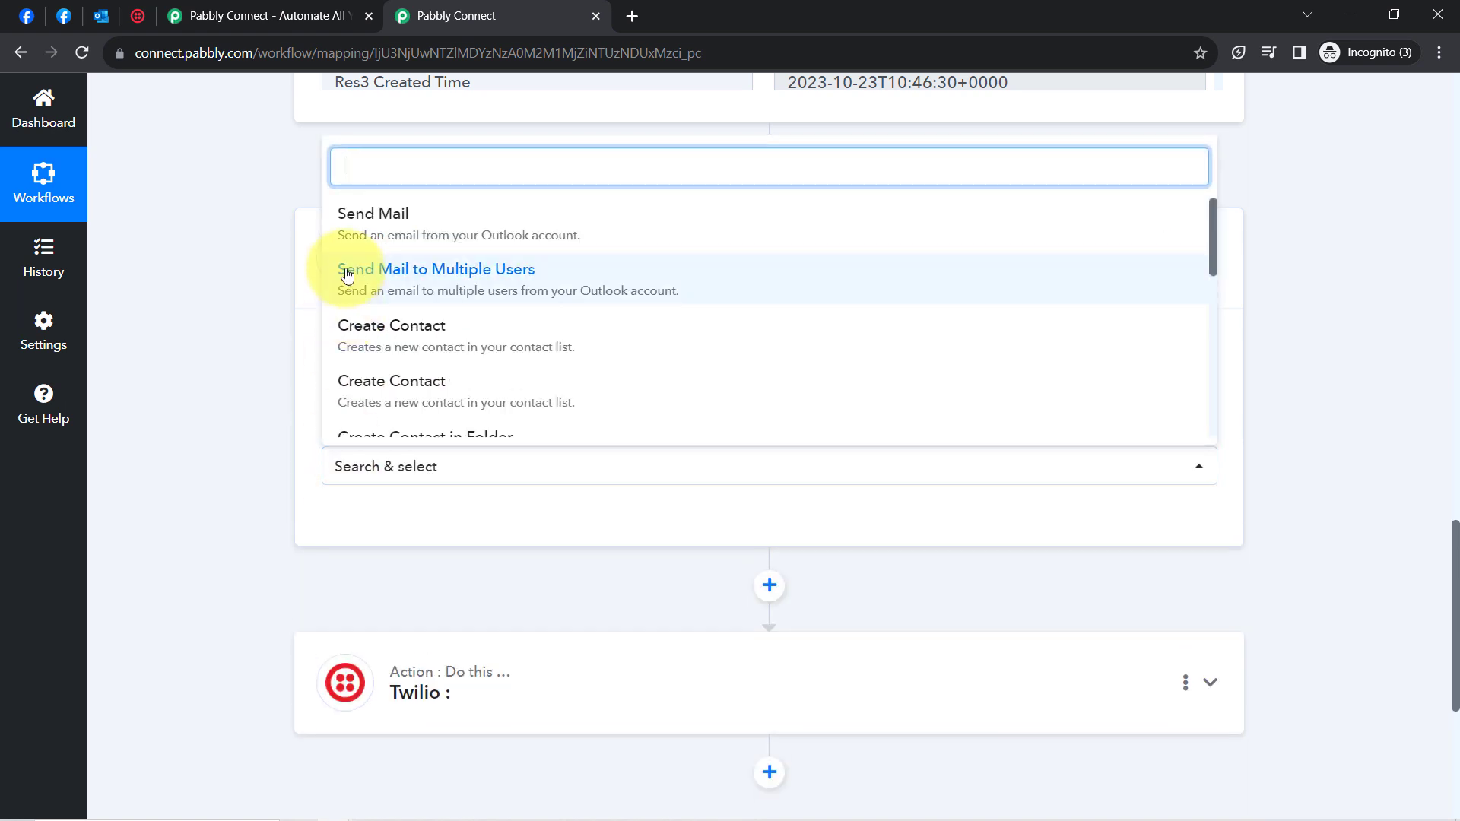
click(402, 221)
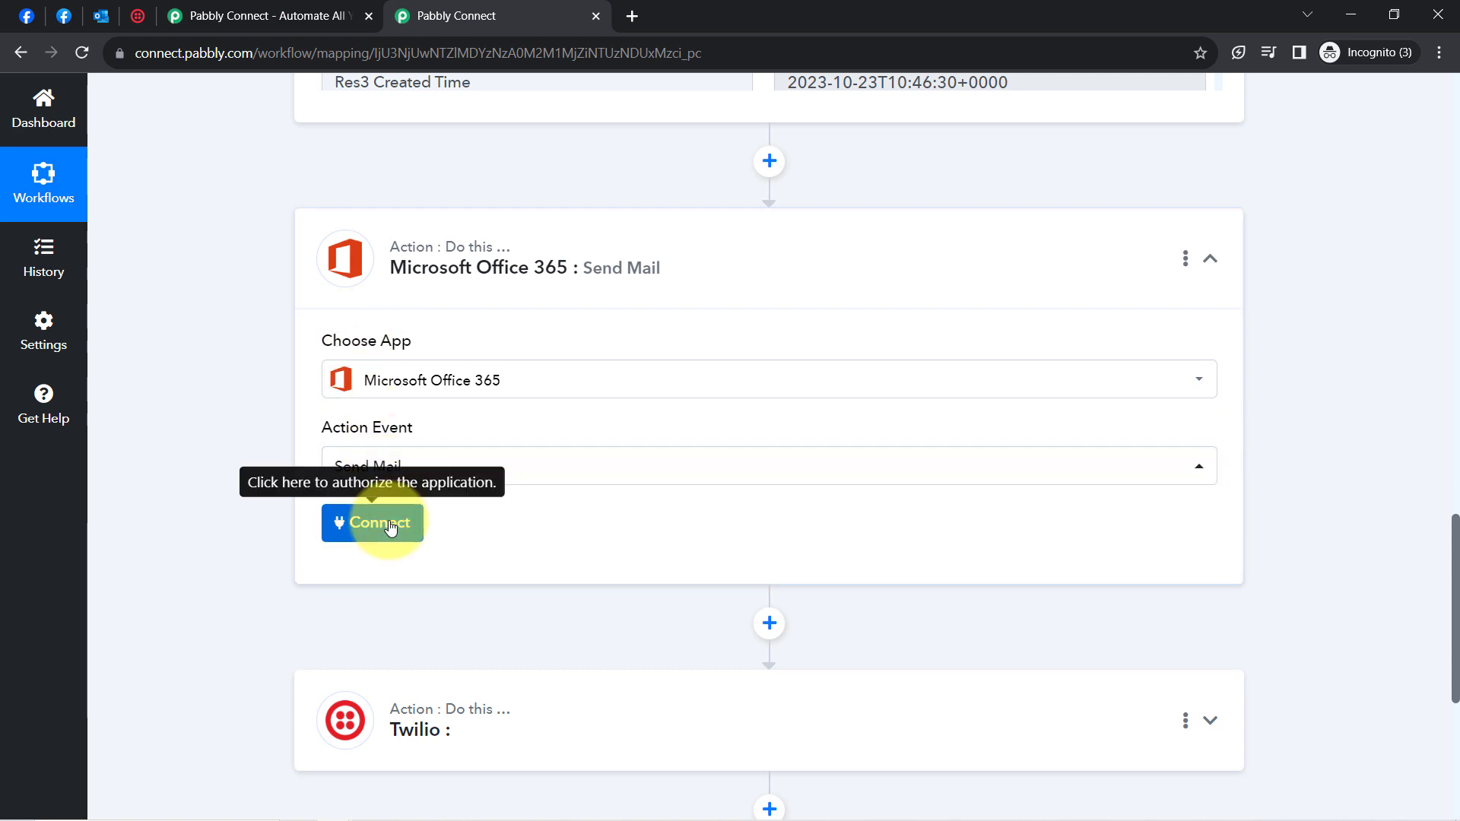
- Add a new Microsoft Office 365 connection for the Send Mail action and grant Pabbly Connect the requested account permissions
click(391, 525)
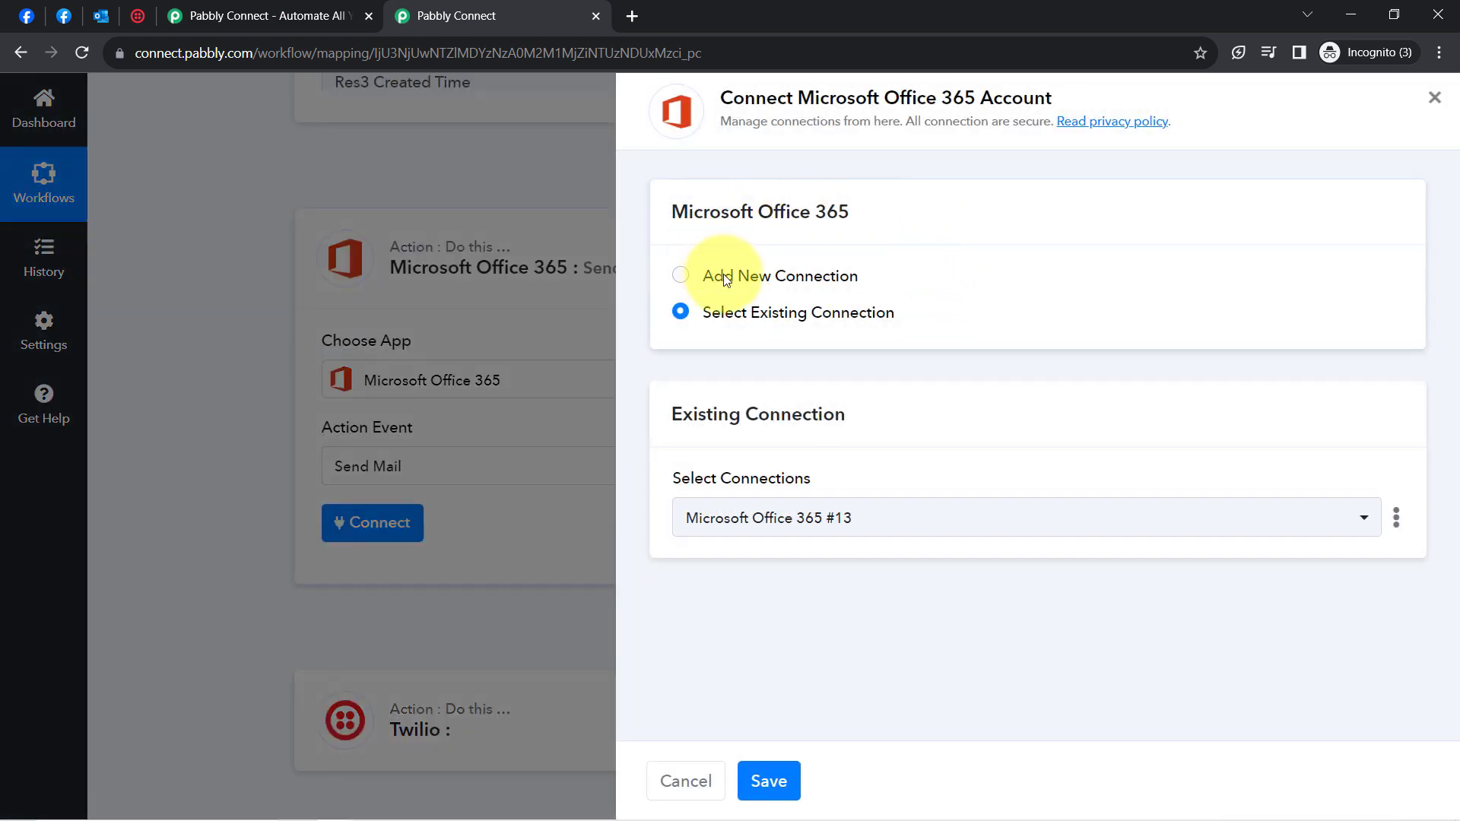
click(723, 275)
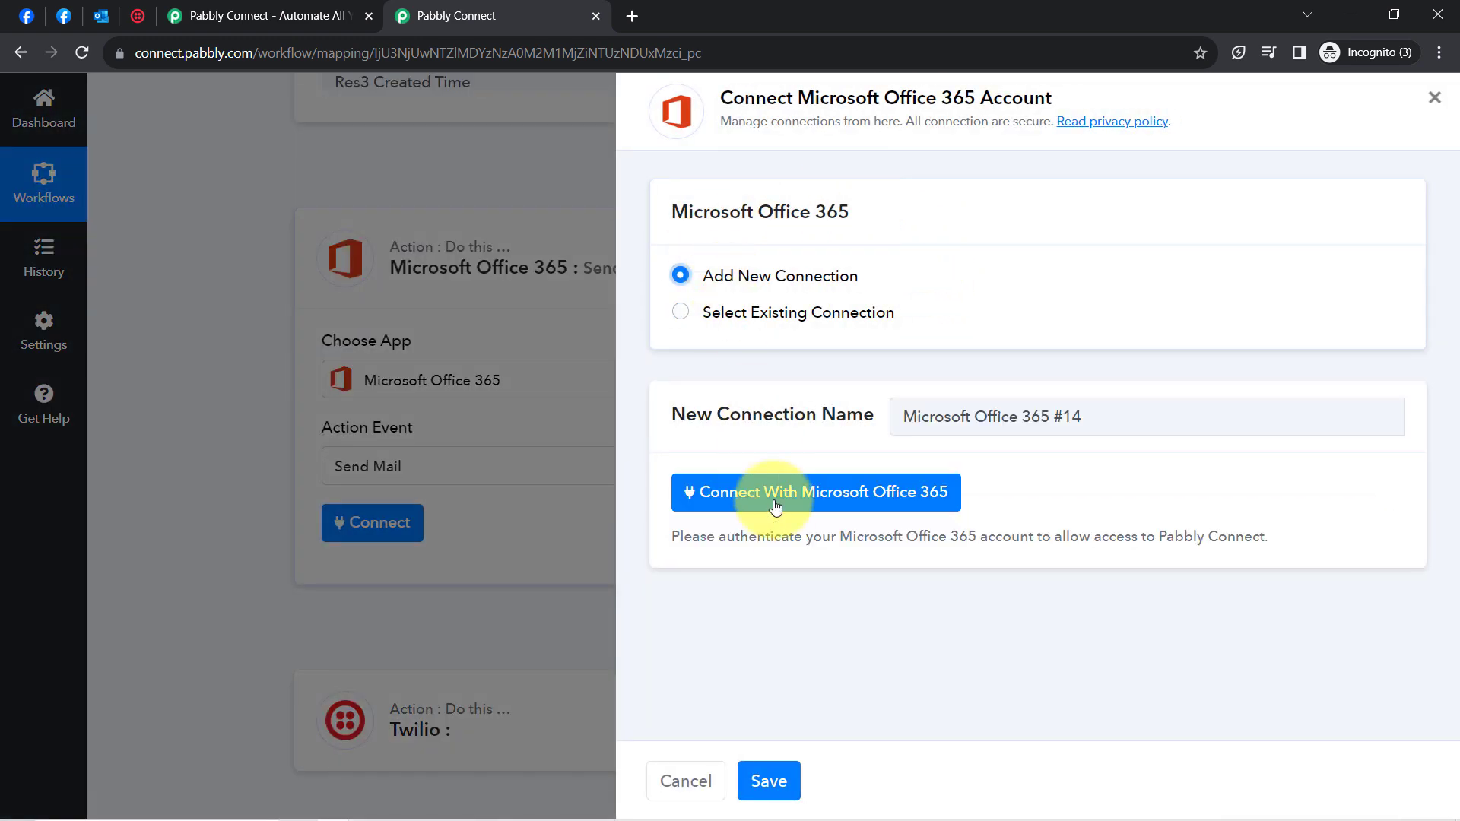
click(749, 493)
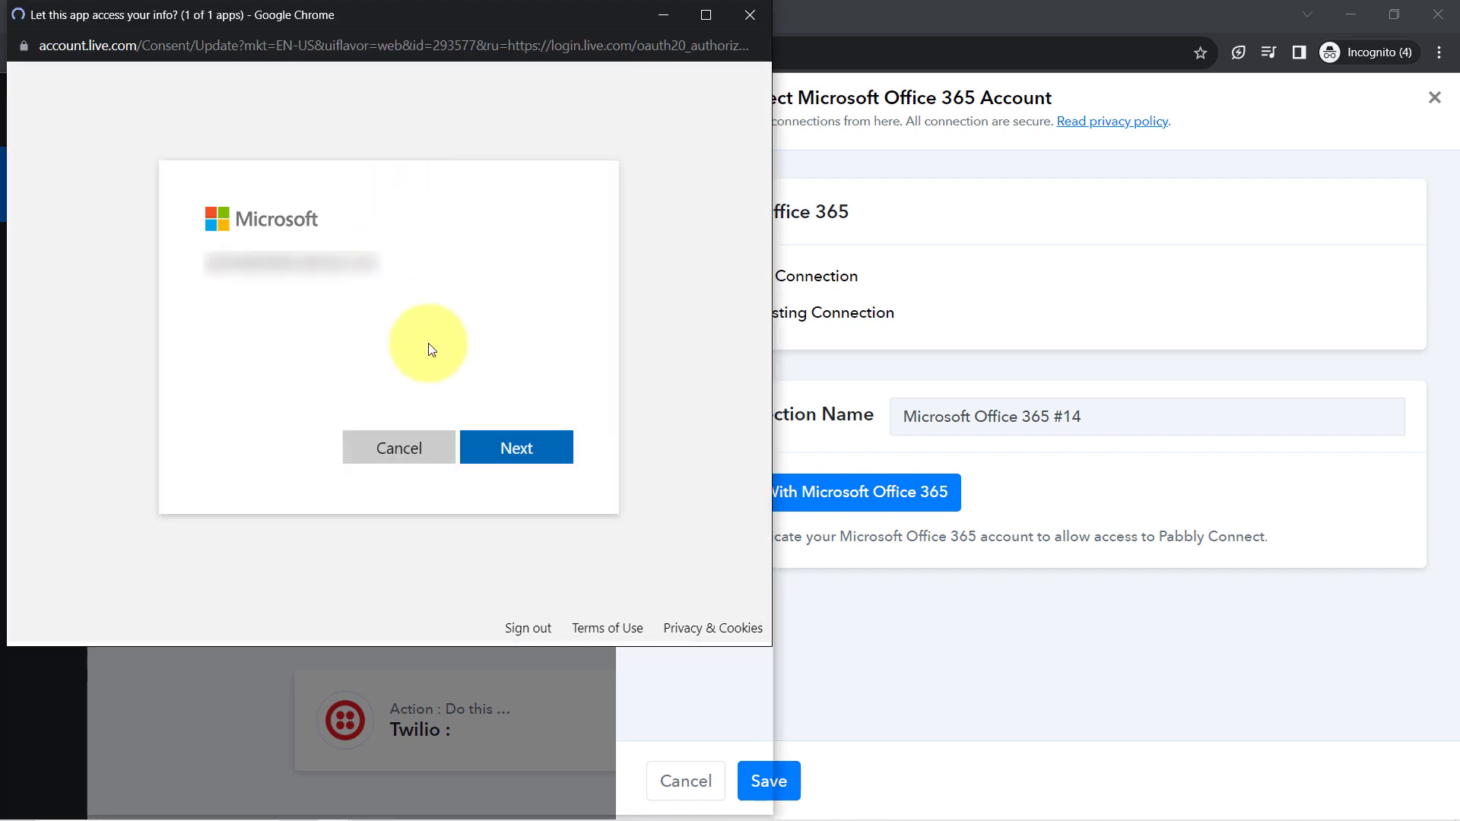
scroll(758, 340, down, 2)
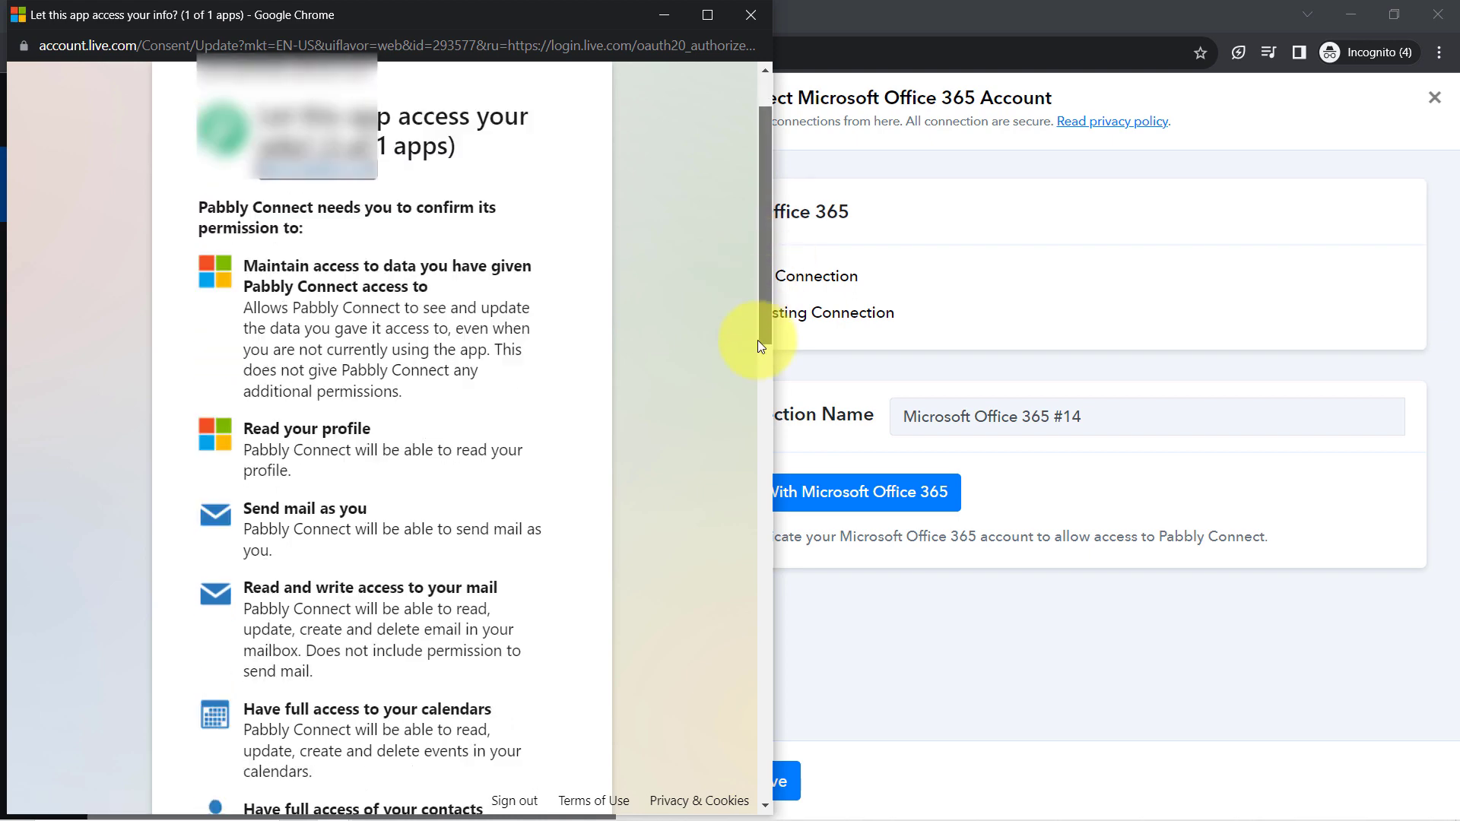
scroll(757, 341, down, 15)
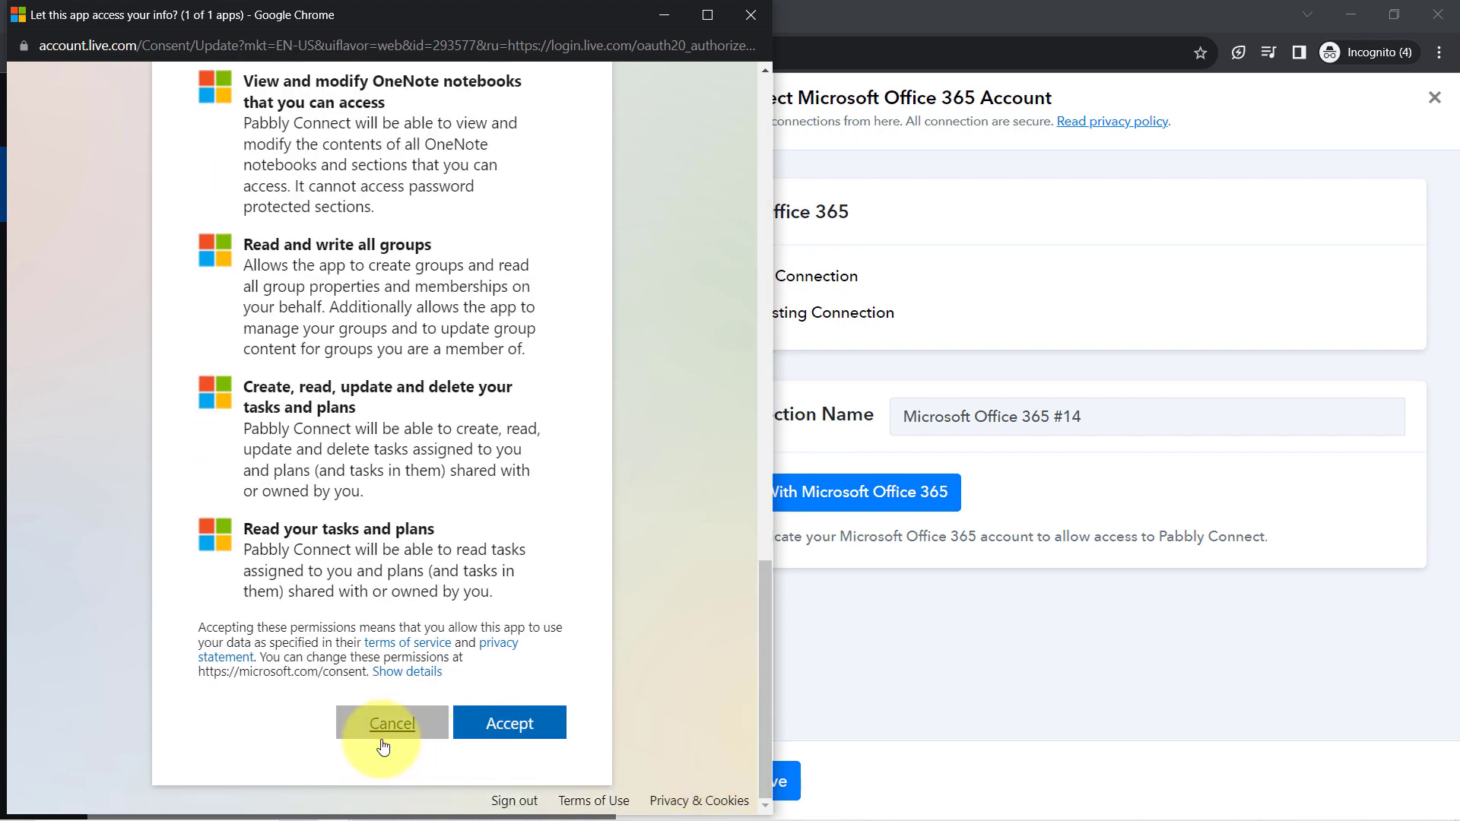
click(508, 718)
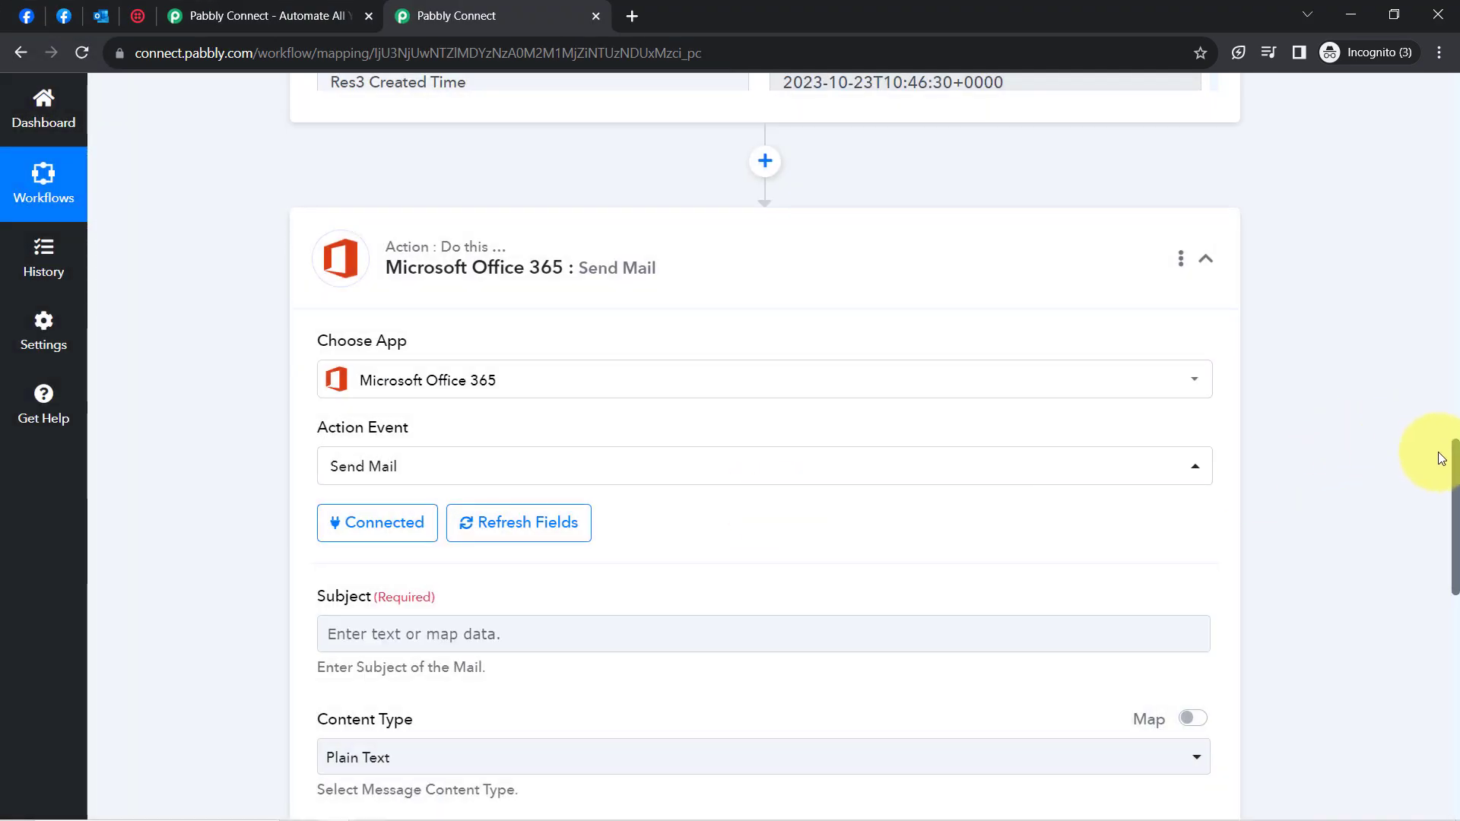
- Enter "Thank you for Submitting the form." as the subject of the Send Mail action
scroll(1454, 495, down, 2)
scroll(1456, 509, down, 1)
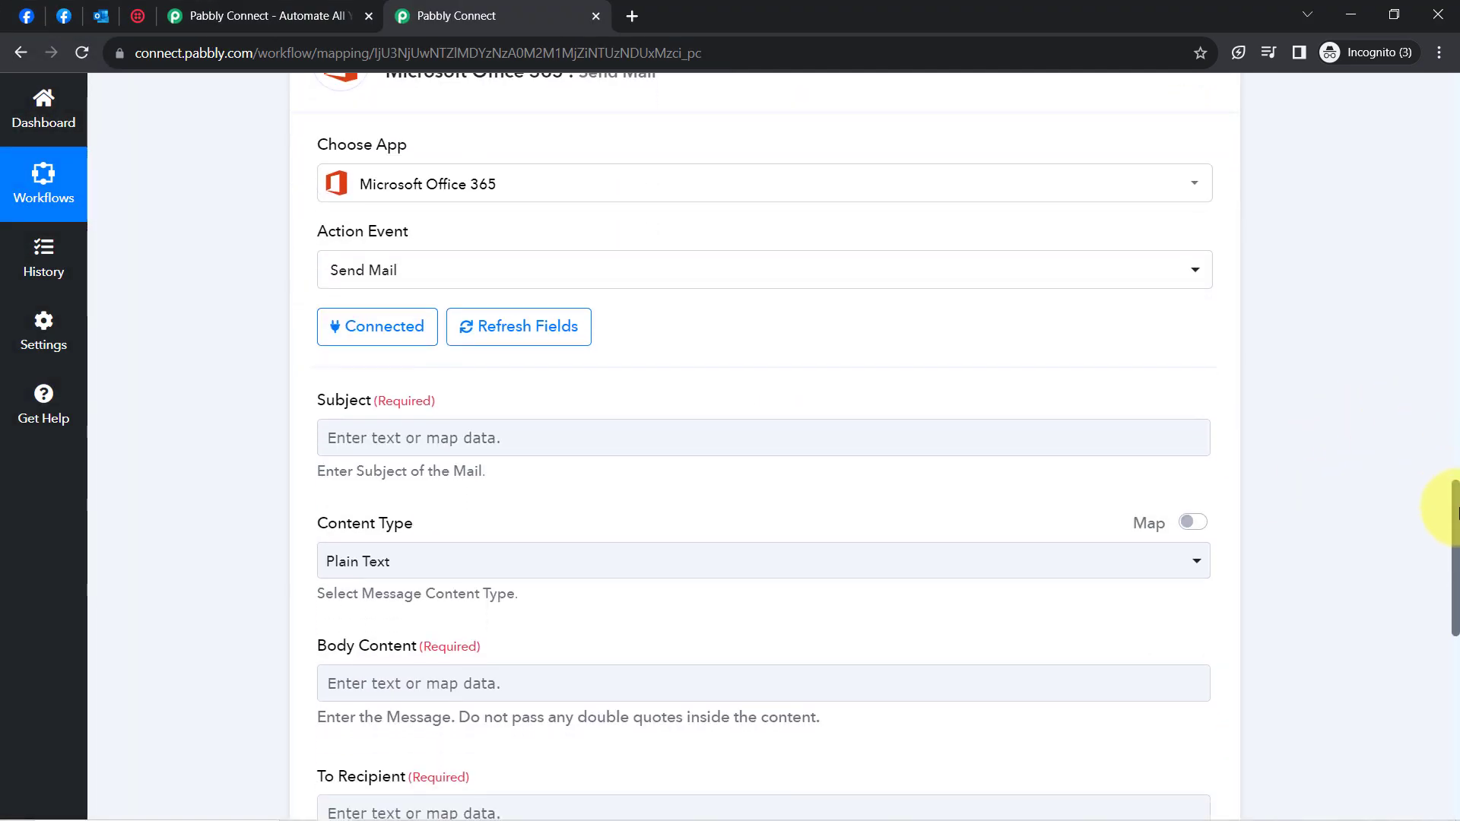
drag(1456, 511, 1457, 555)
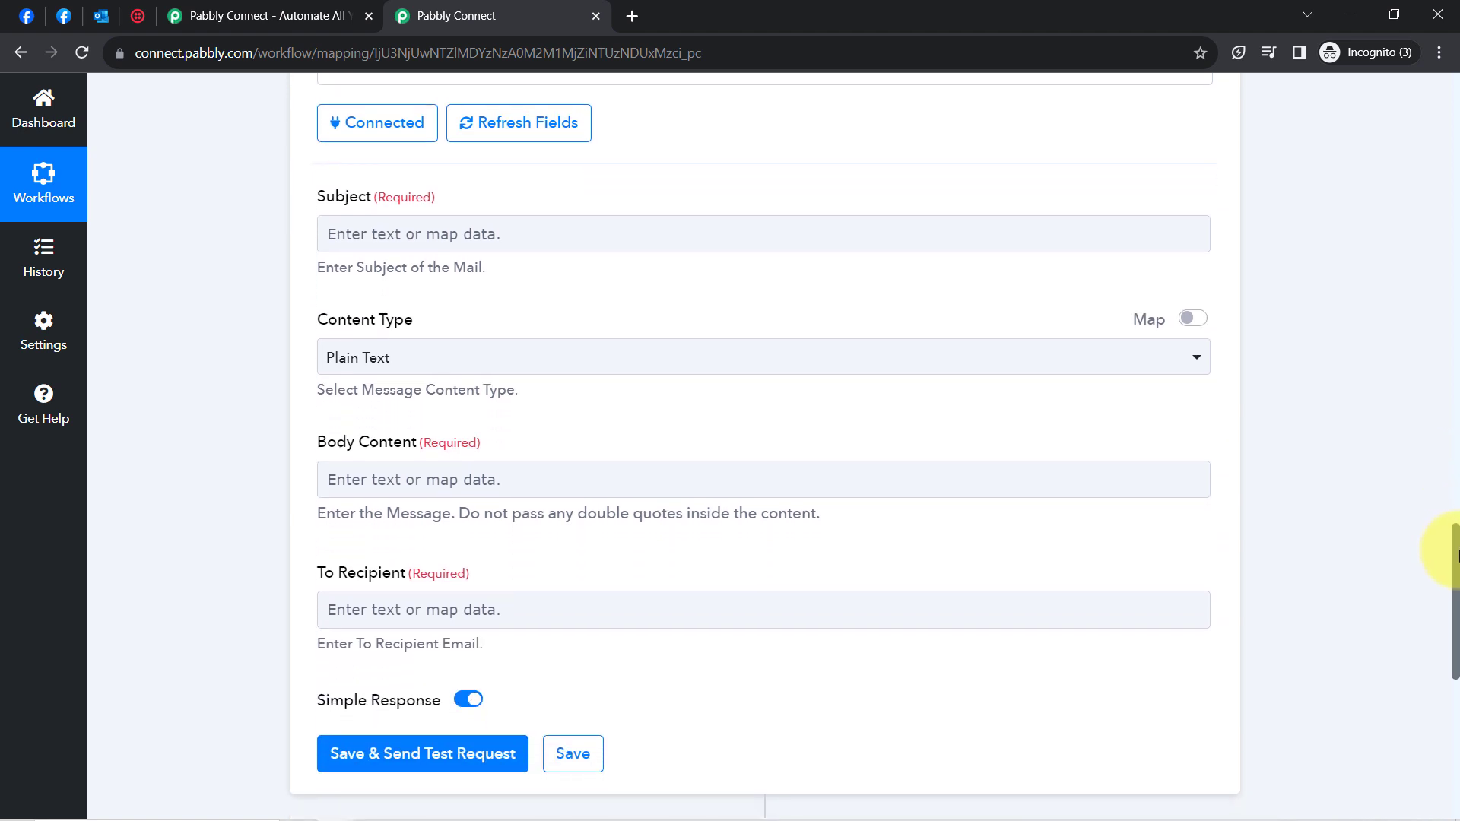
drag(1456, 555, 1456, 520)
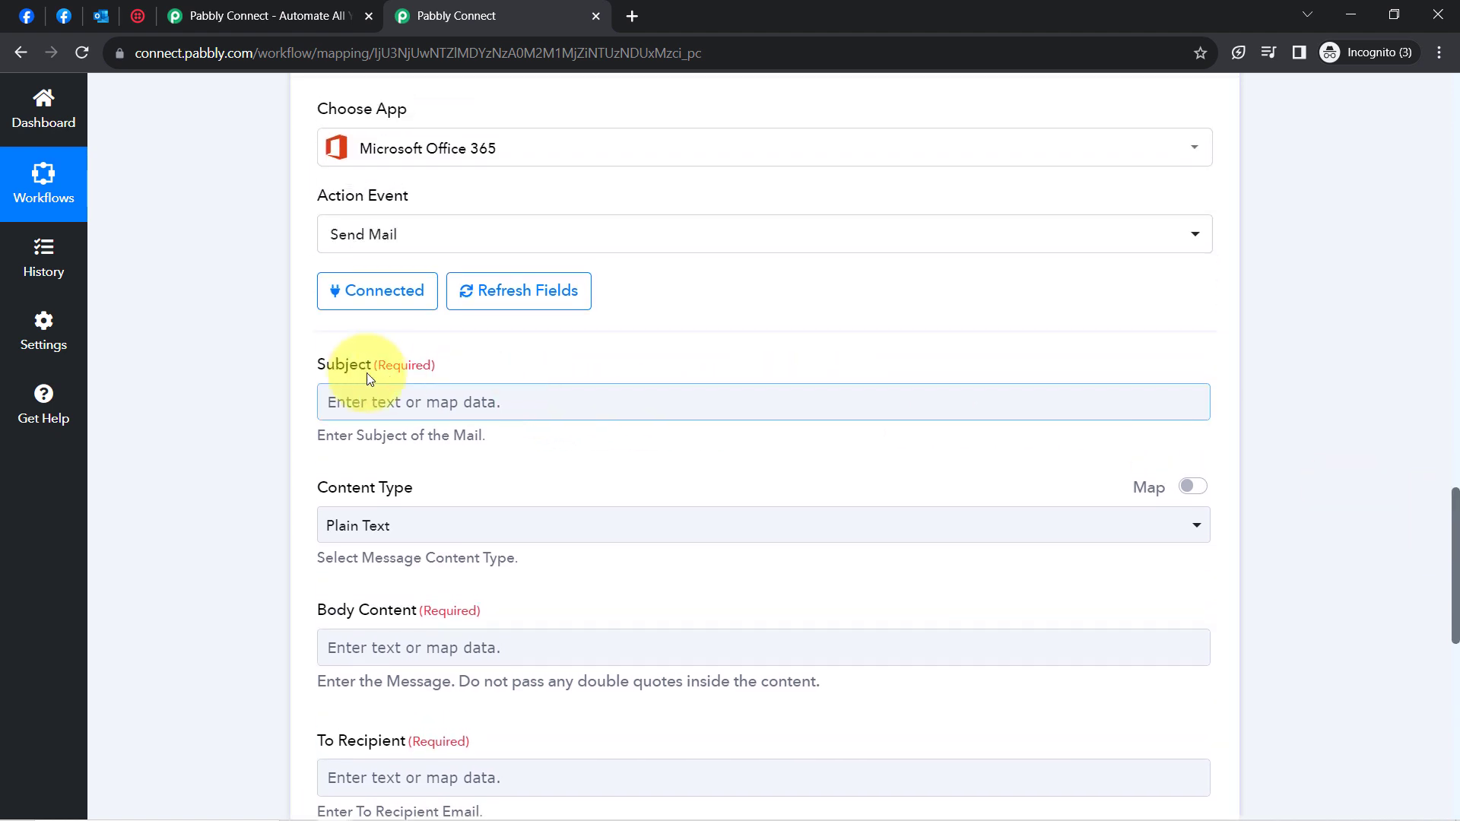
click(392, 405)
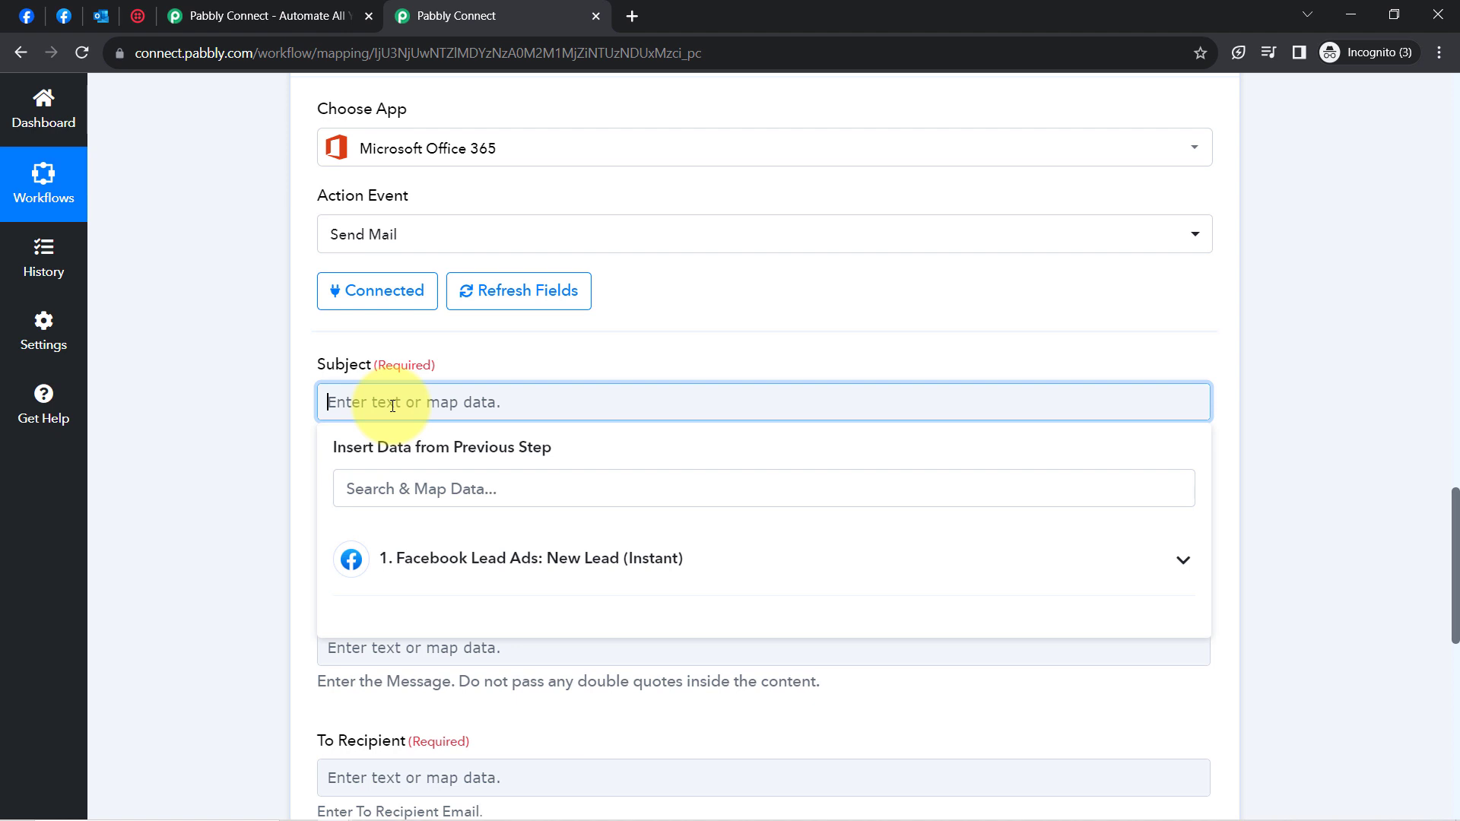
text(Thank)
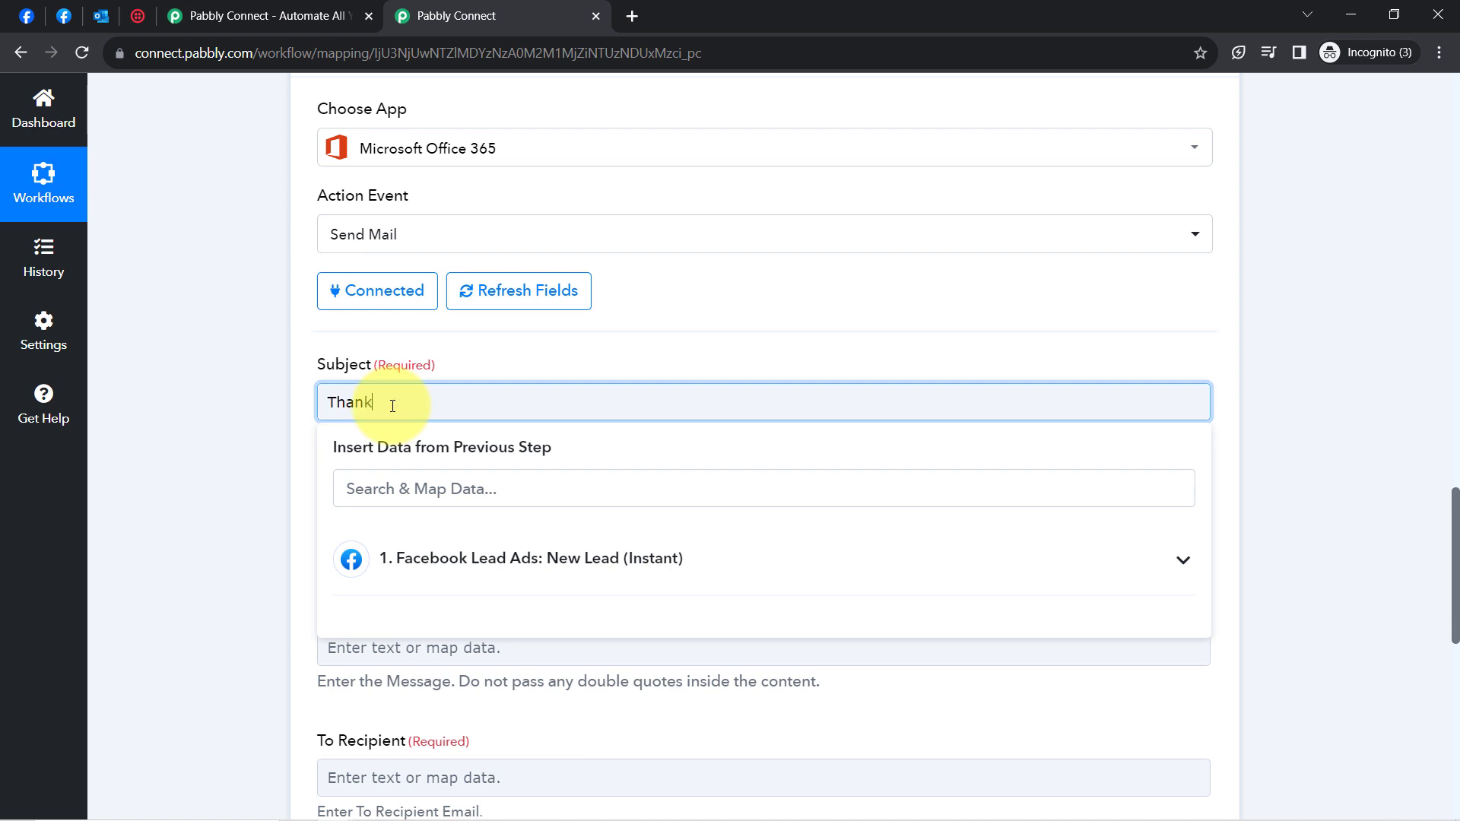
text( you for Subkitting the form.)
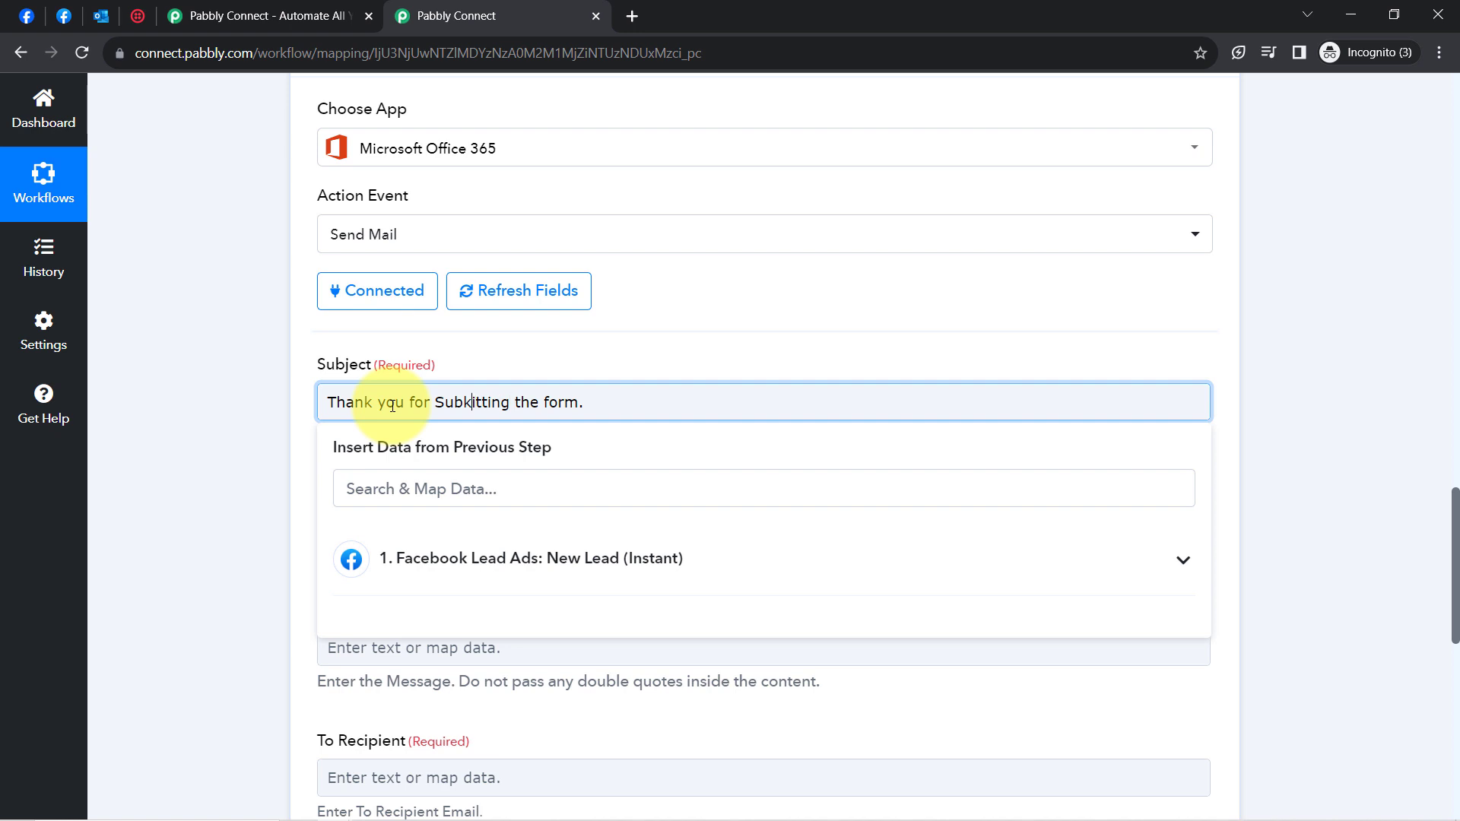
key(BackSpace)
text(m)
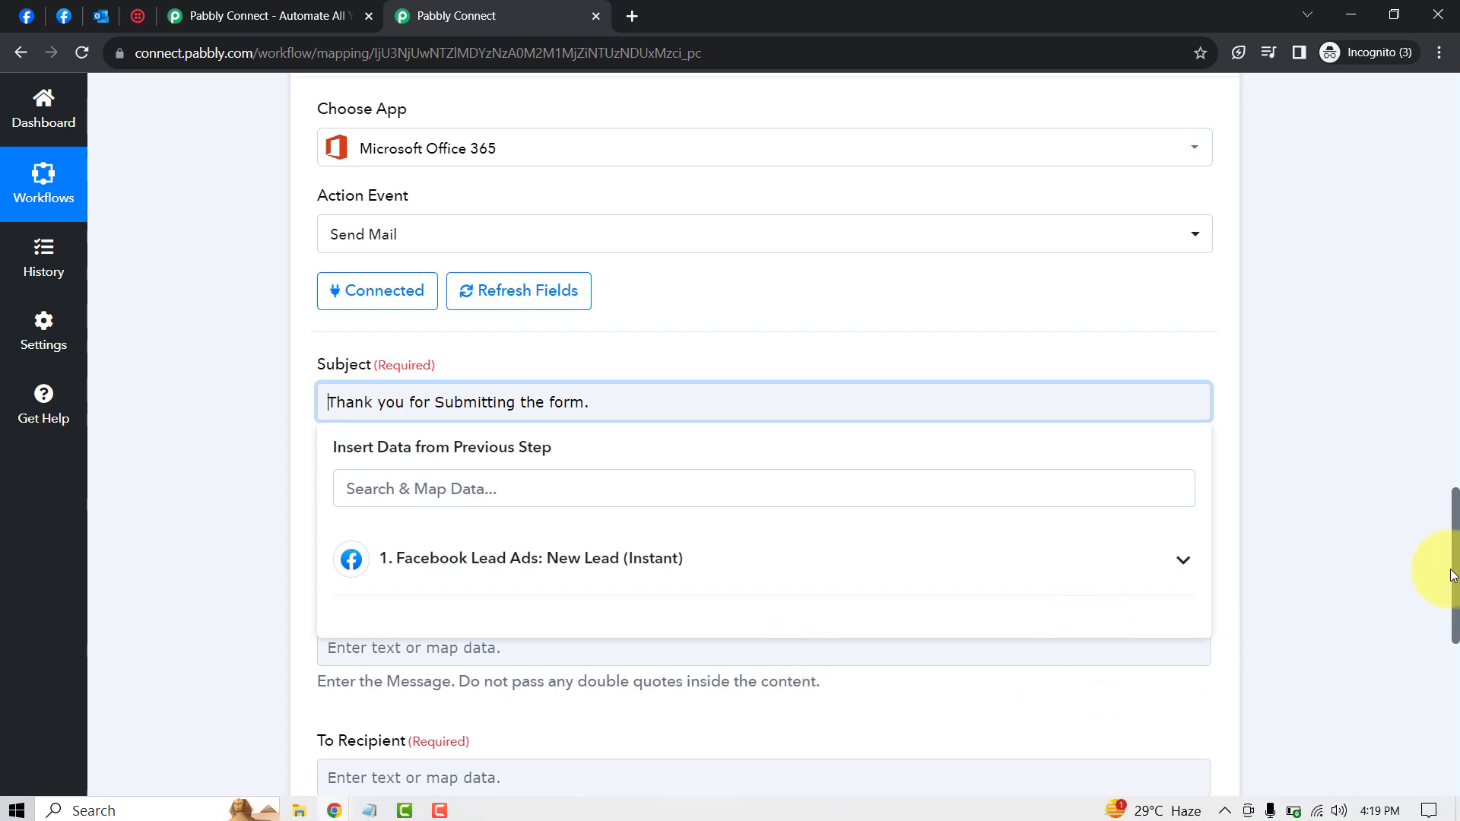
- Map the lead's Res4 First Name and Res4 Last Name before the subject text, followed by a comma
drag(1454, 568, 1454, 419)
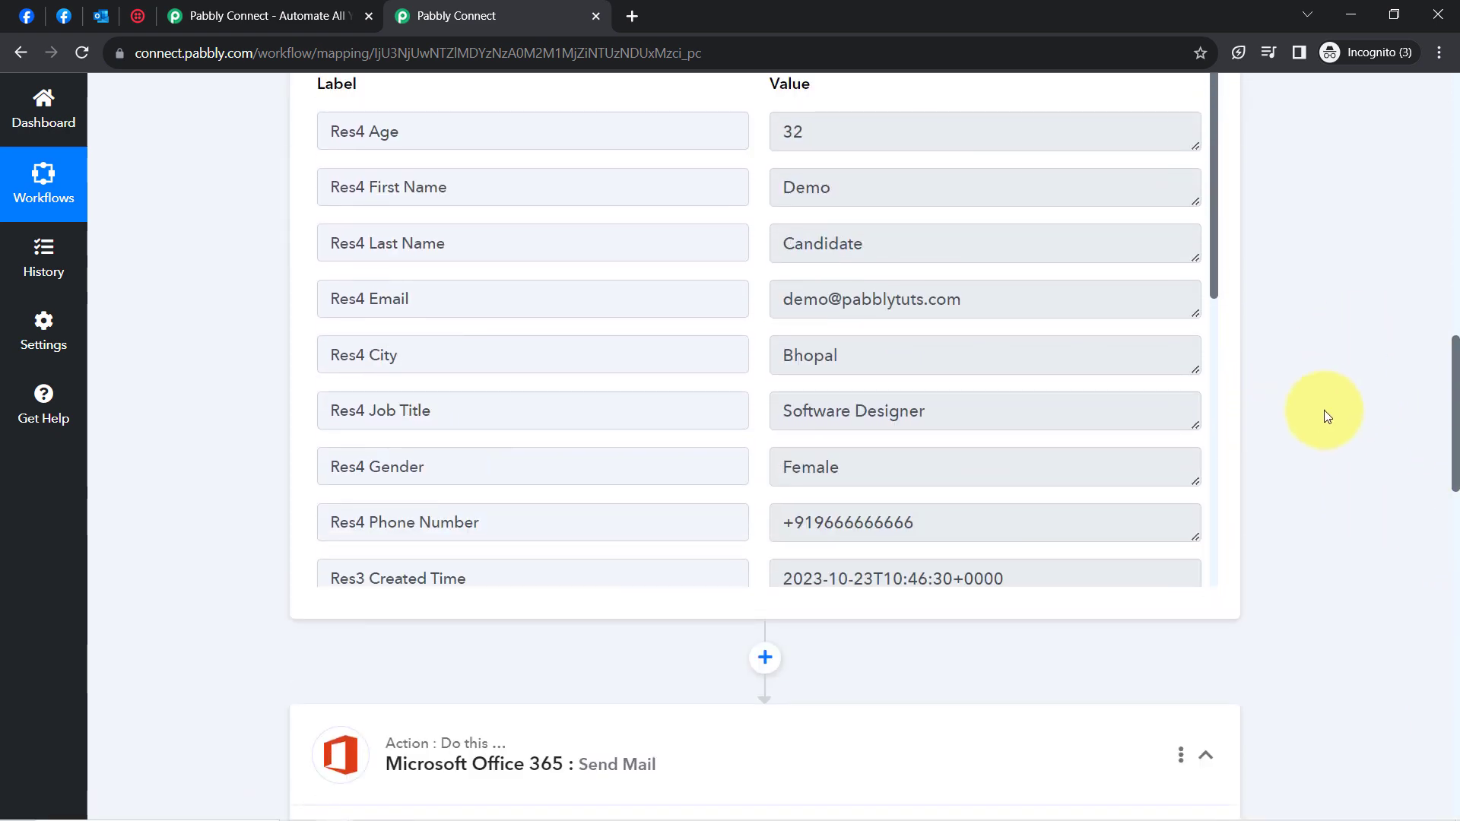
drag(1453, 384, 1454, 532)
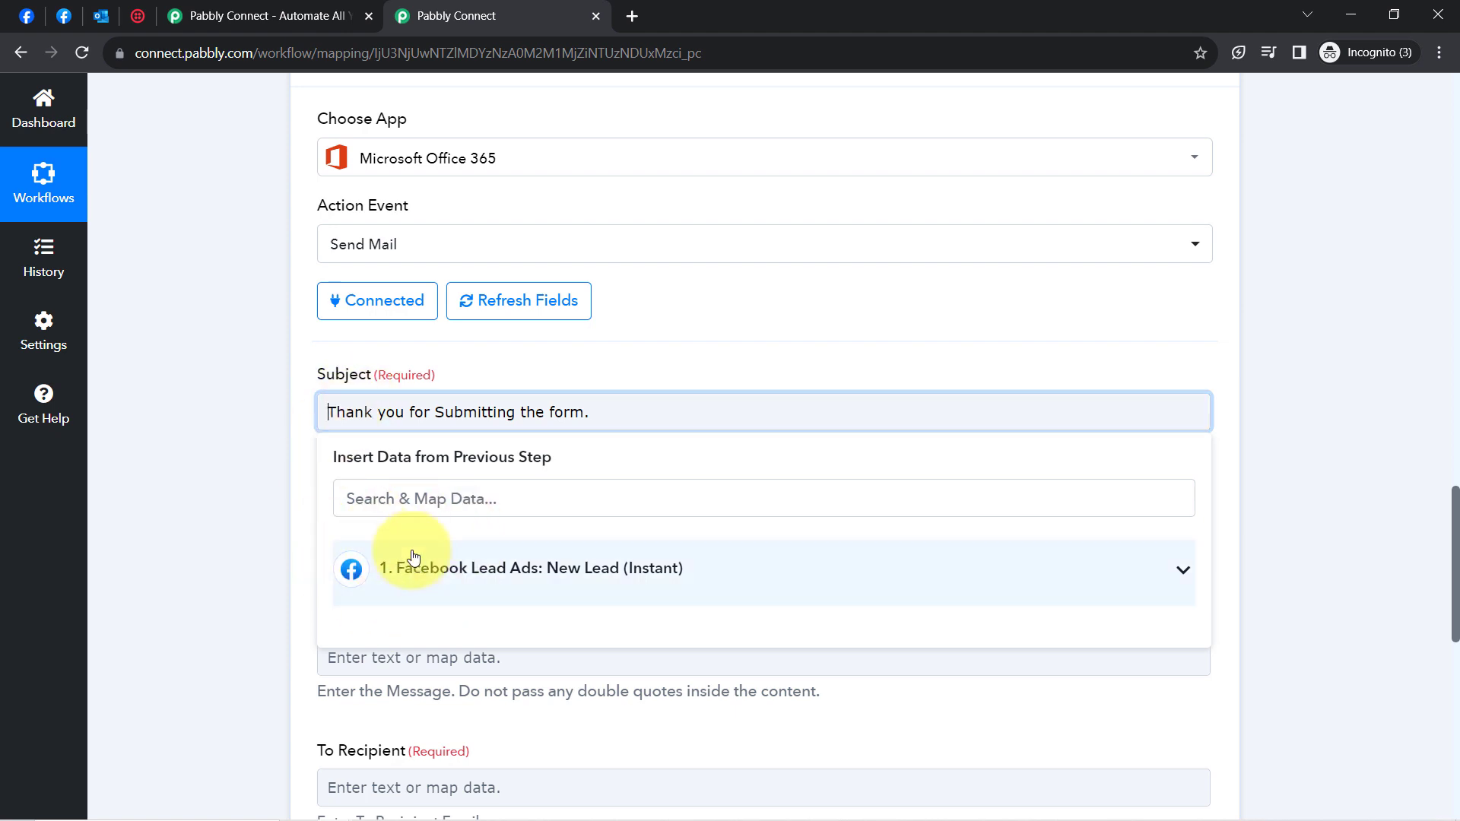
click(426, 576)
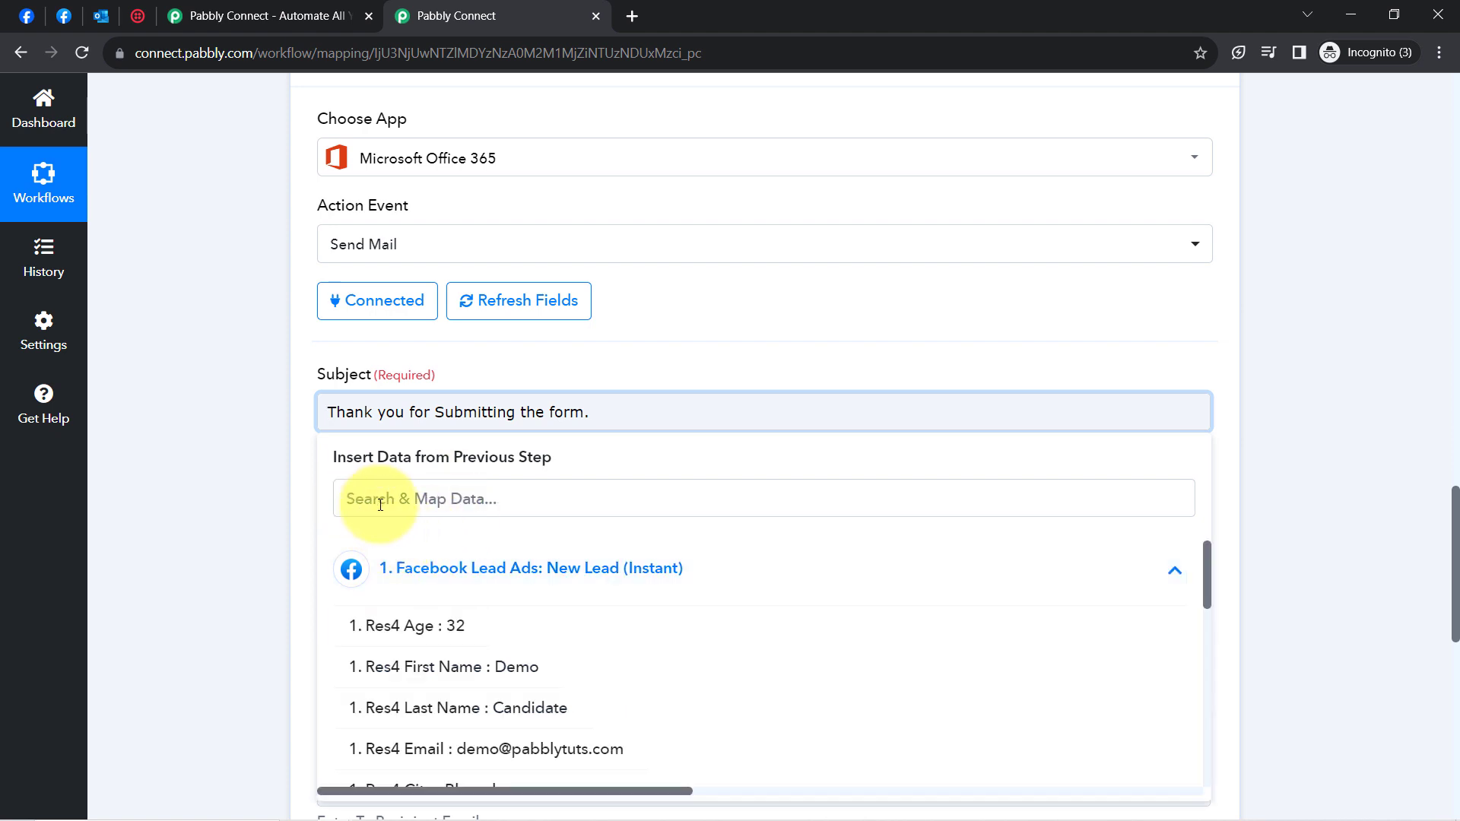
click(465, 665)
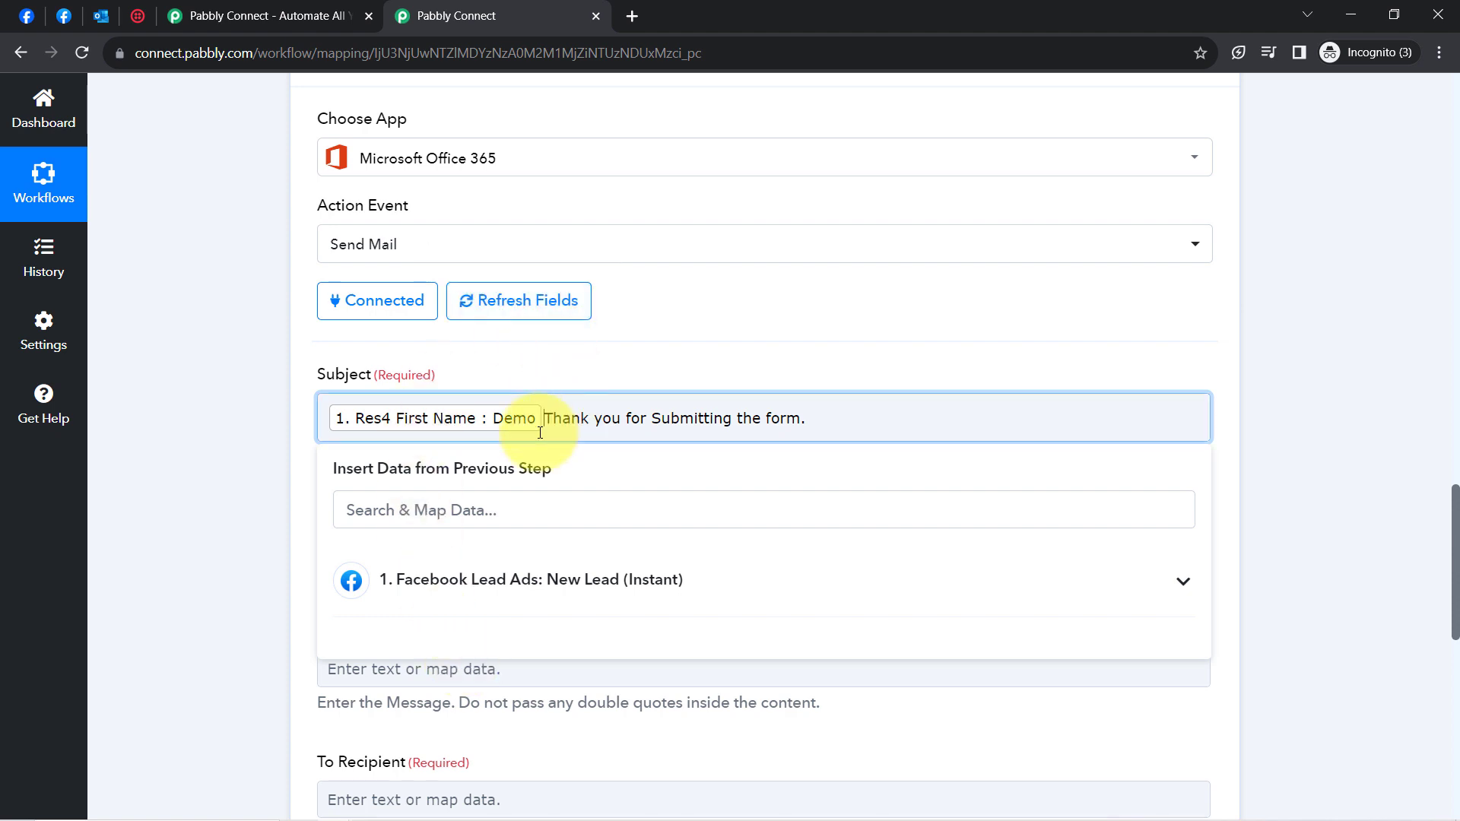
click(473, 597)
click(467, 715)
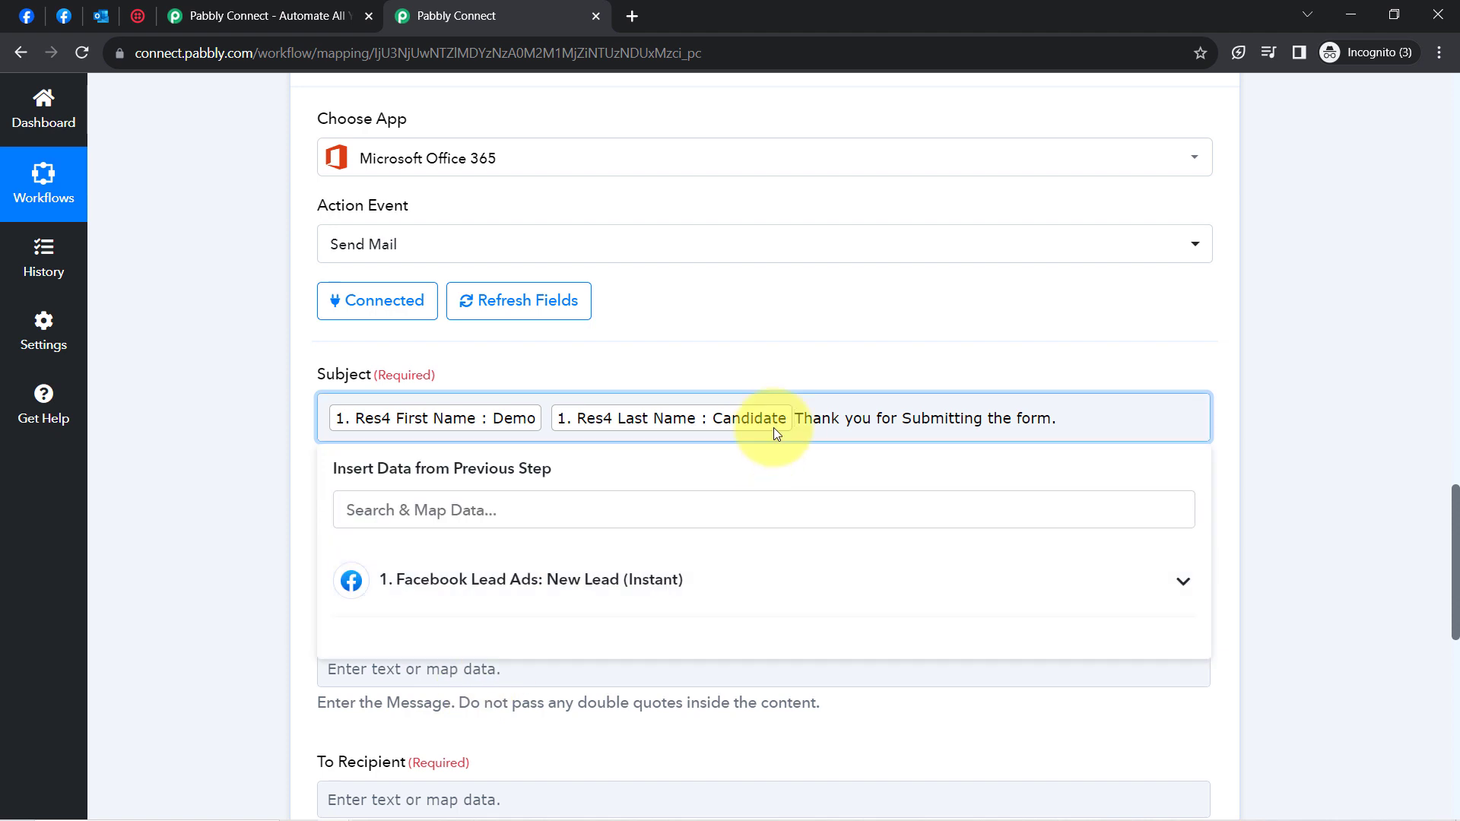
text(,)
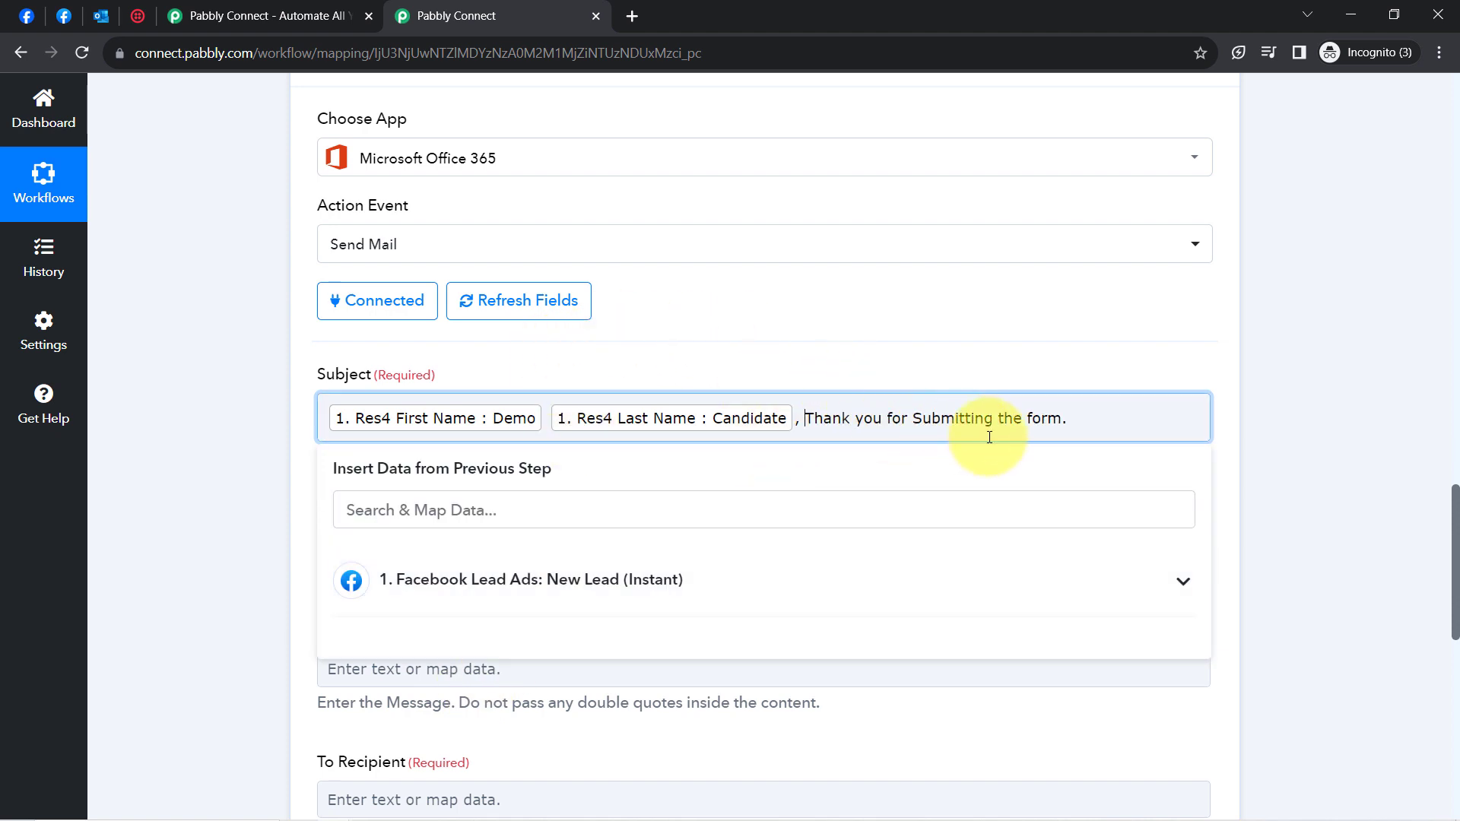
click(1417, 508)
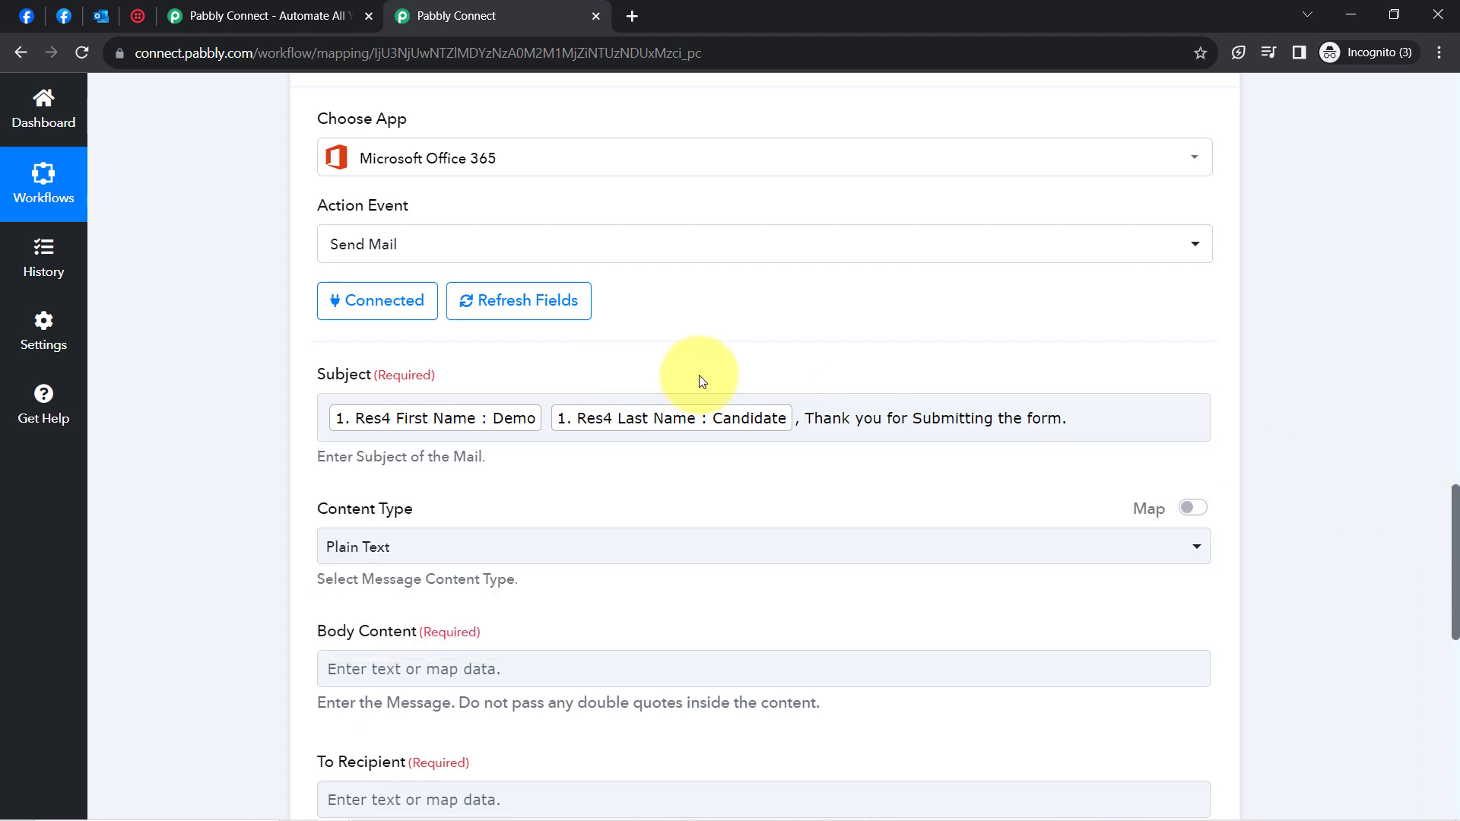
- Examine the Content Type options and the instructions for the Body Content field
scroll(190, 476, down, 4)
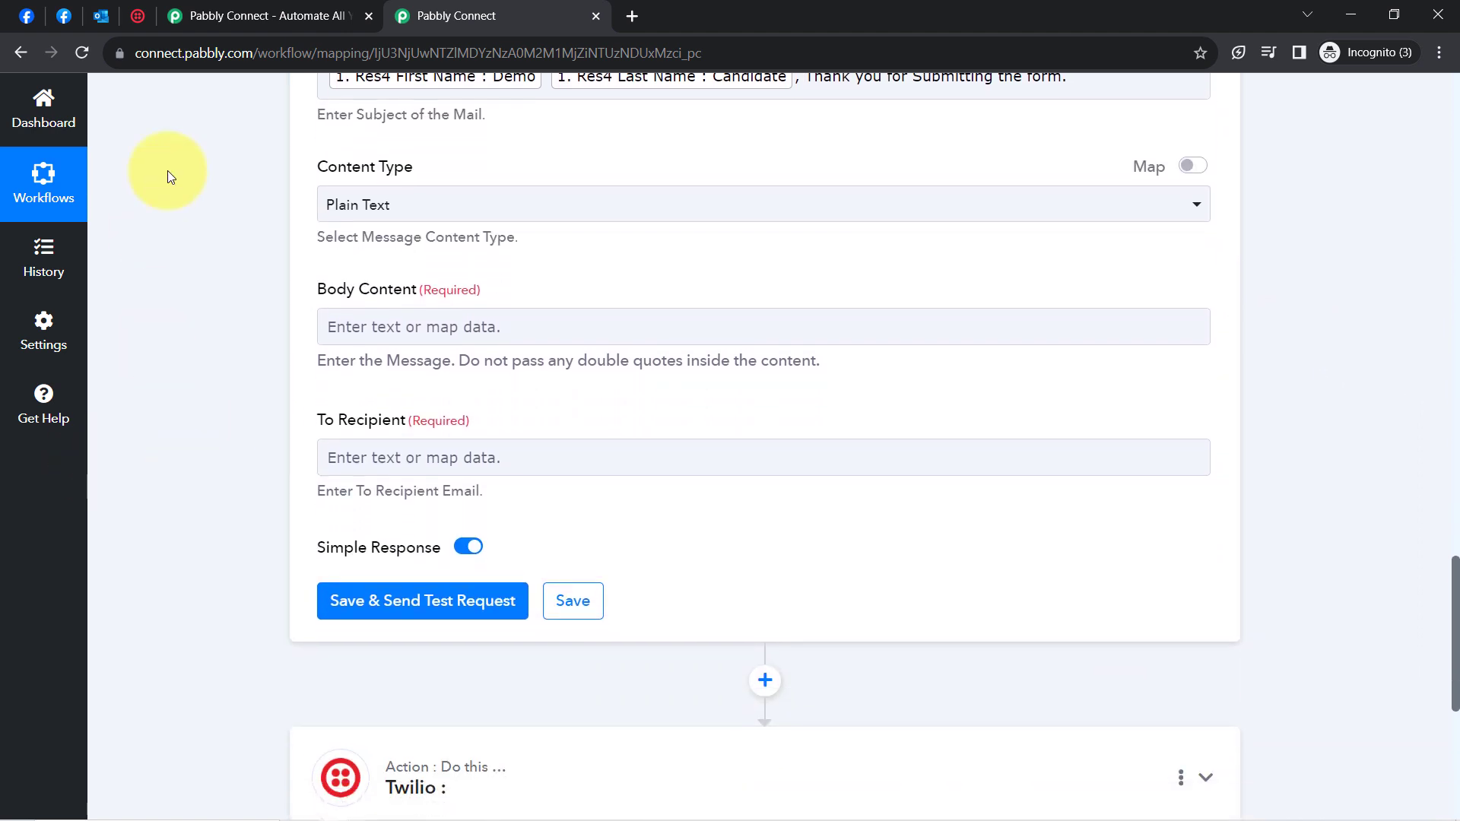
click(368, 202)
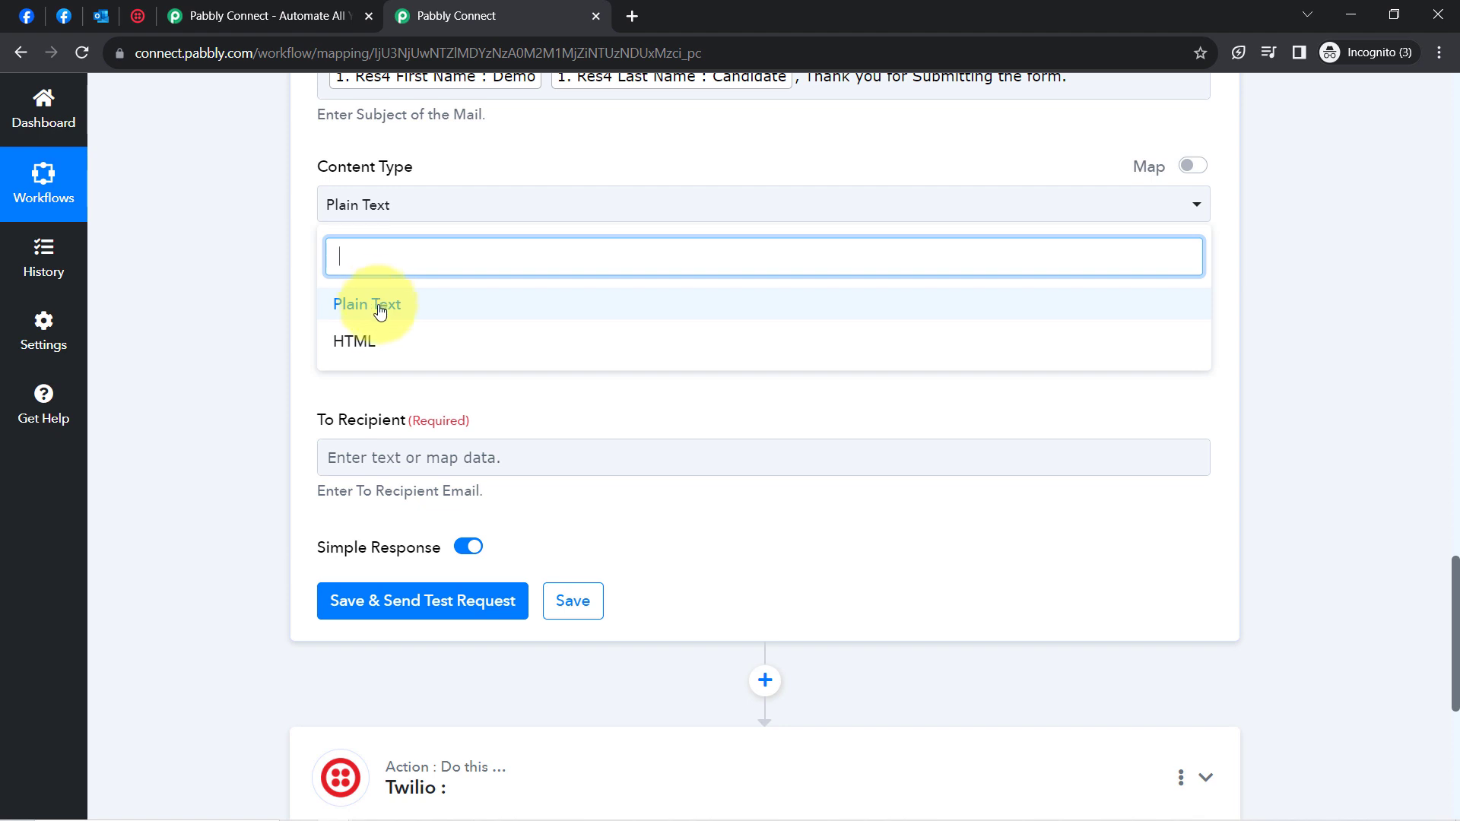
click(254, 354)
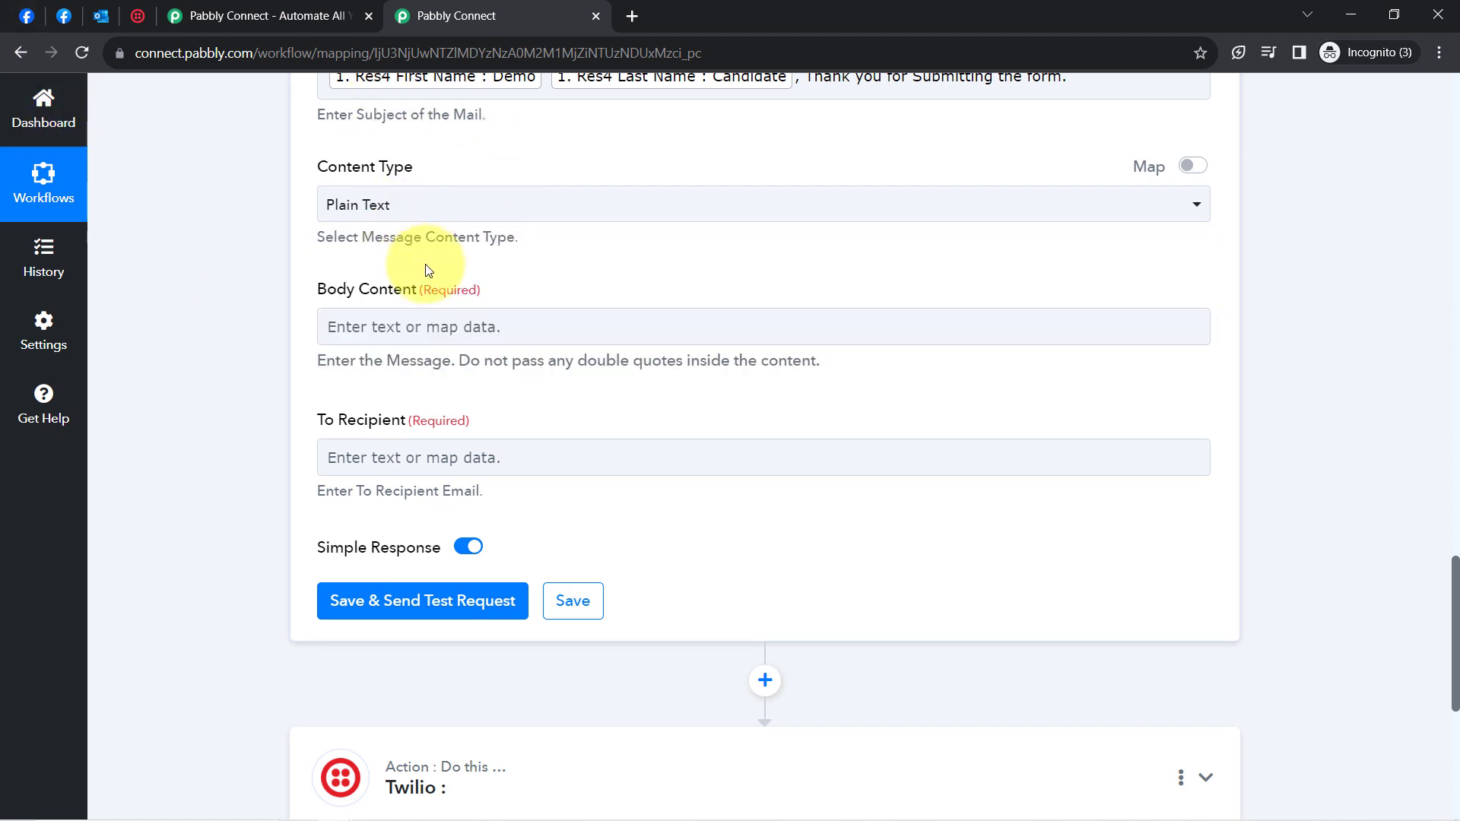
click(403, 314)
drag(341, 306, 461, 293)
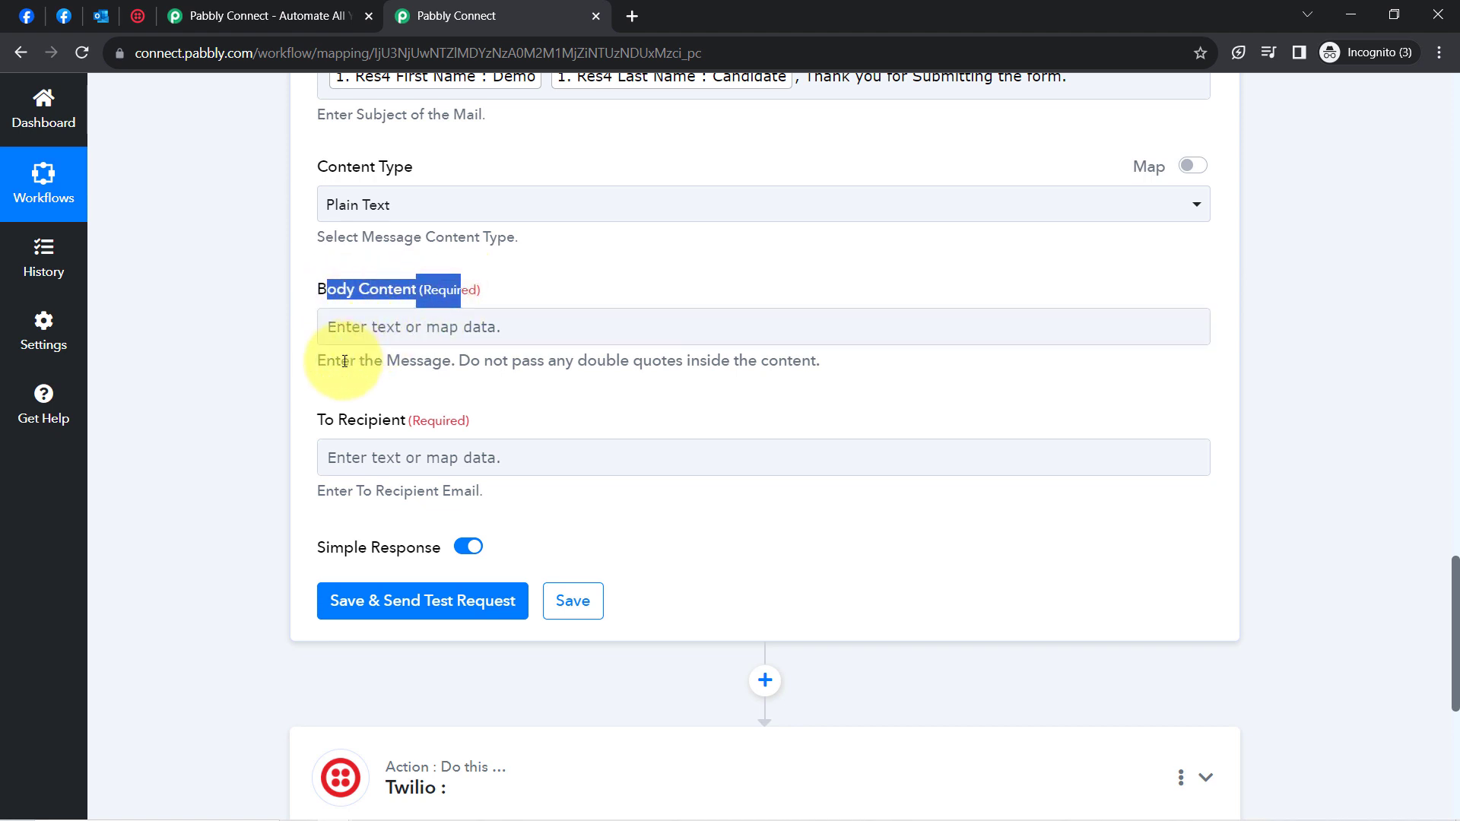
drag(340, 359, 479, 352)
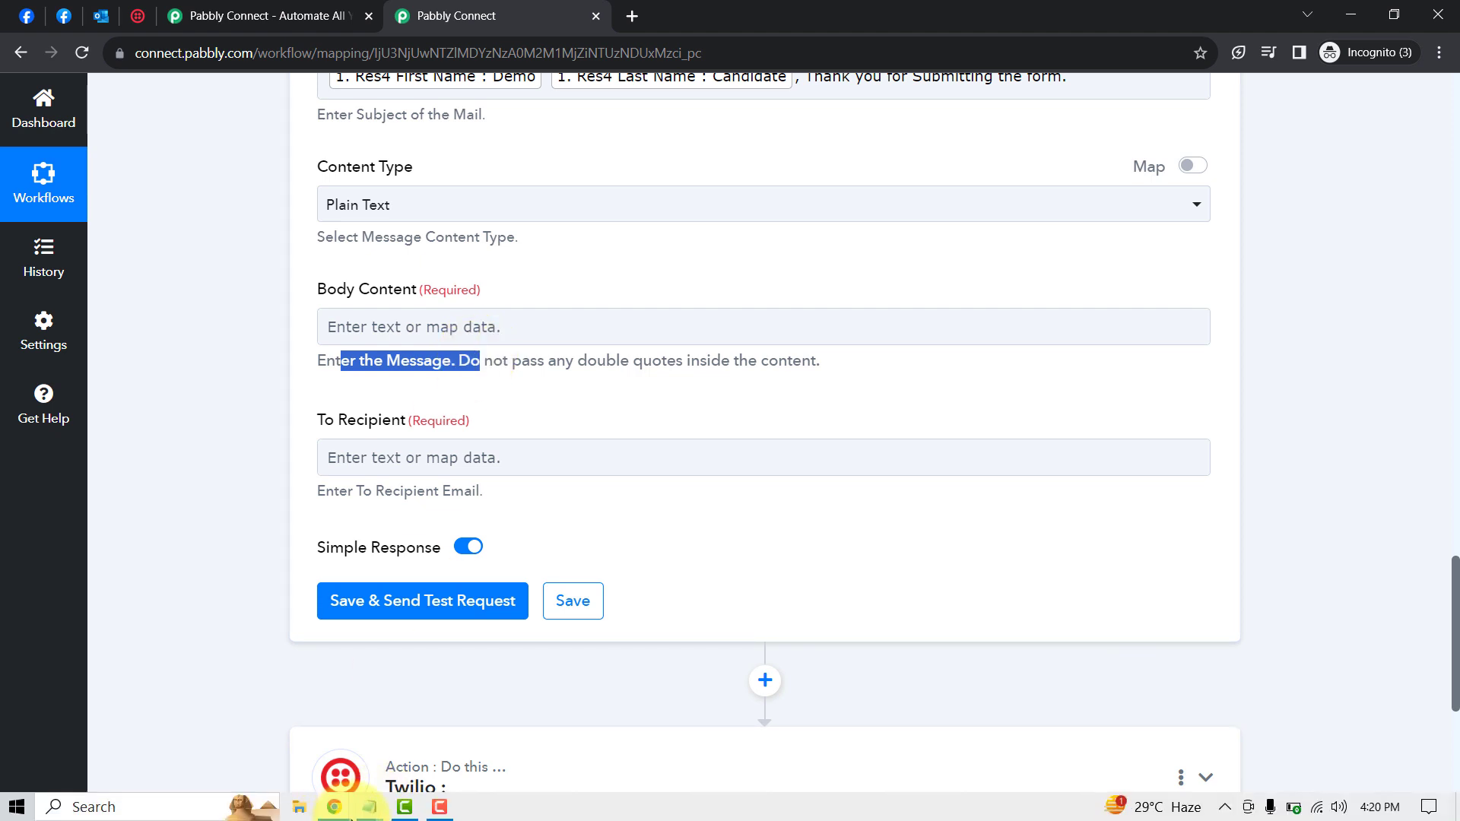
- Copy the whole draft message beginning "Hello <name>," from Notepad and paste it into the email's Body Content
click(369, 807)
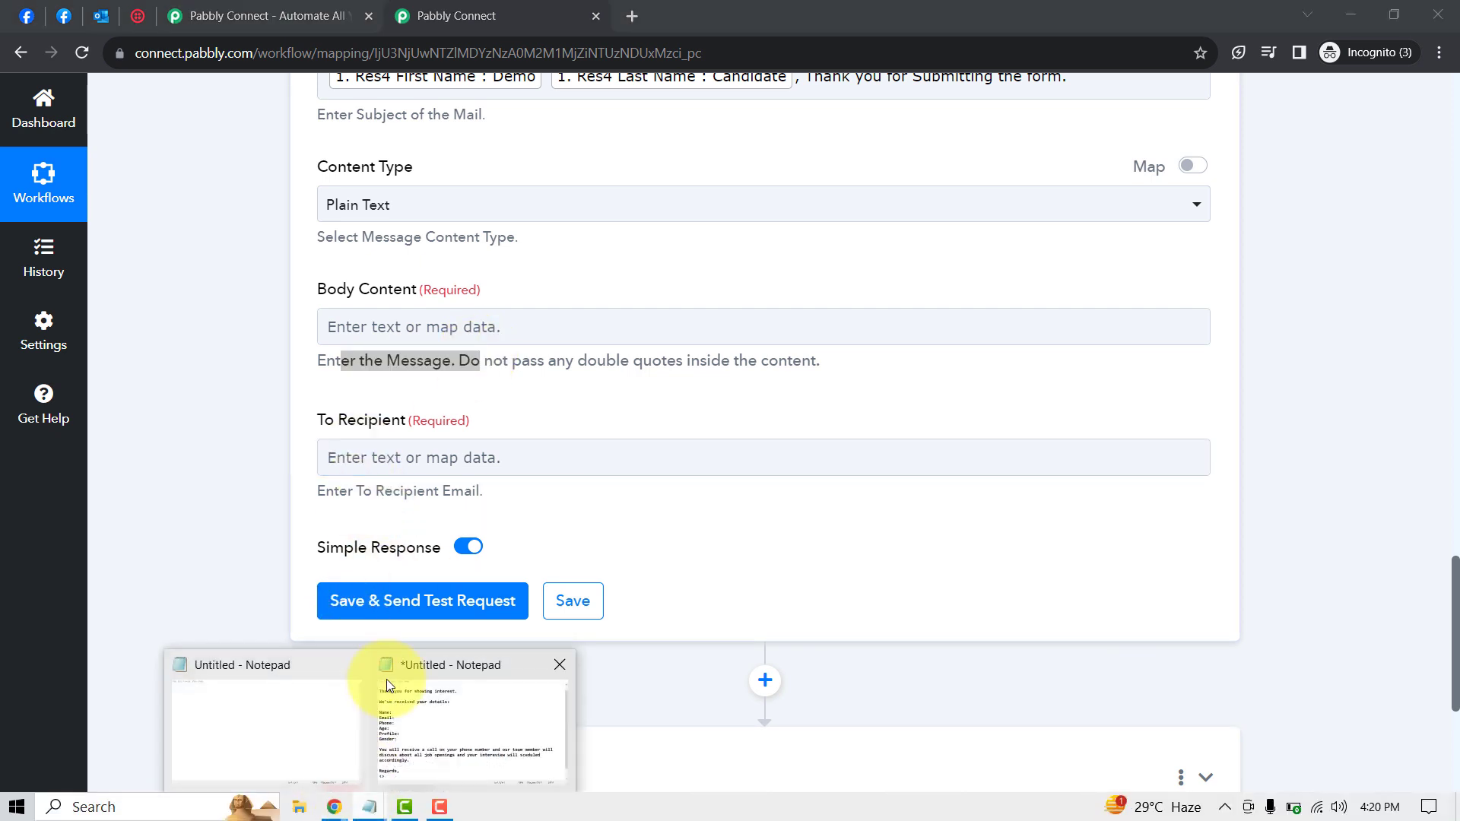
click(386, 679)
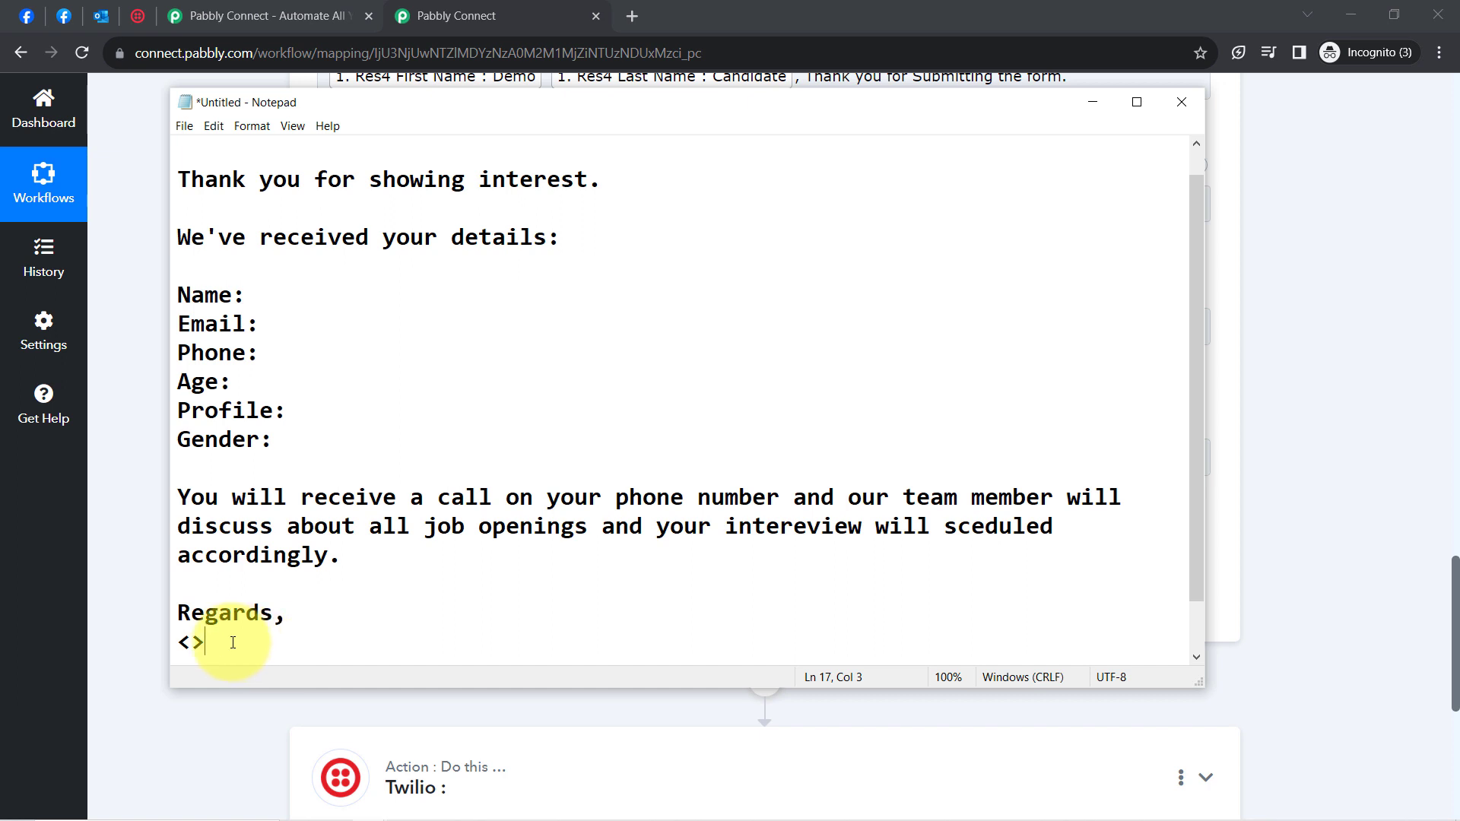
drag(232, 643, 176, 116)
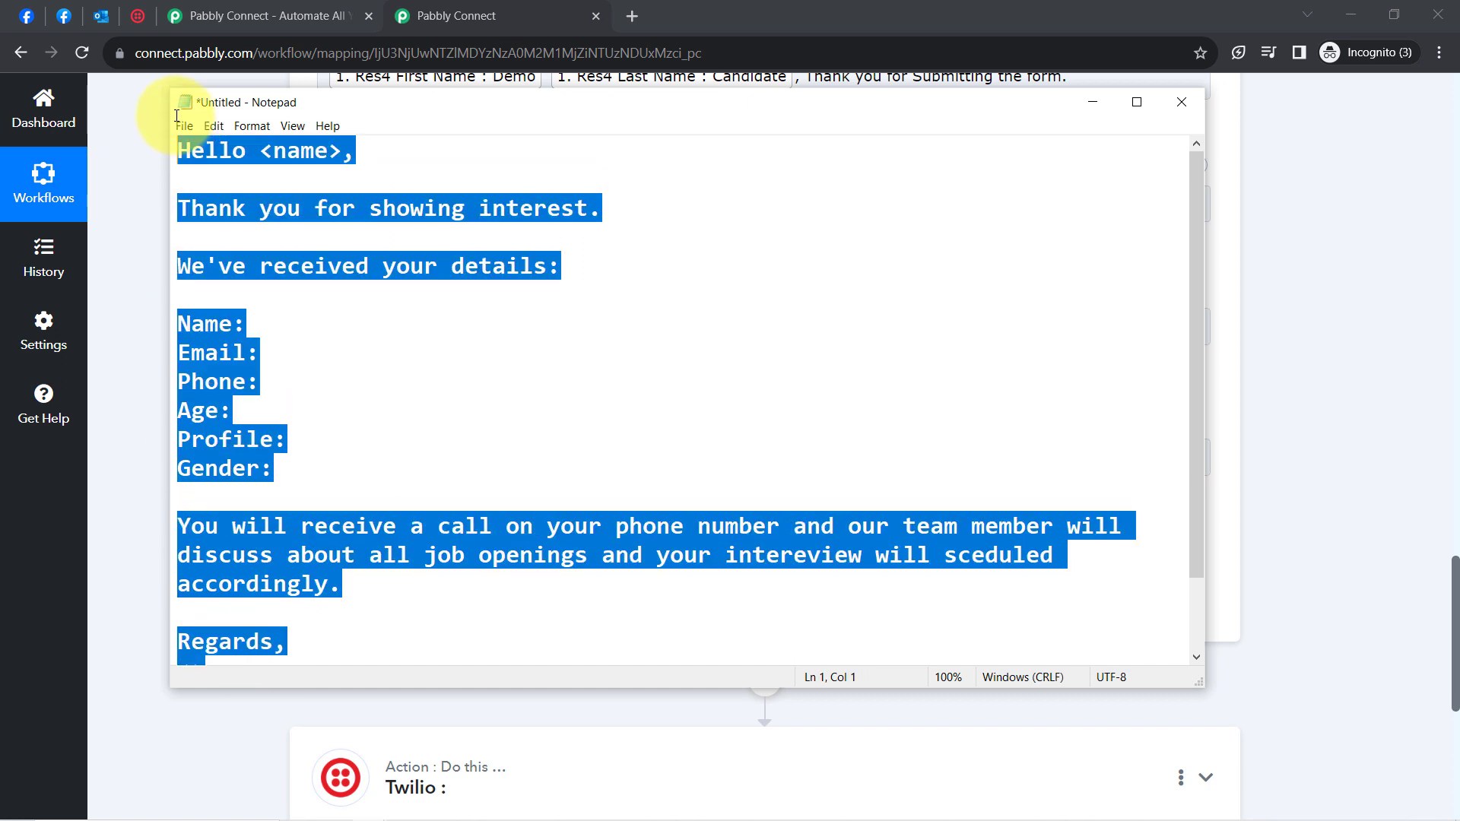
click(154, 201)
click(378, 332)
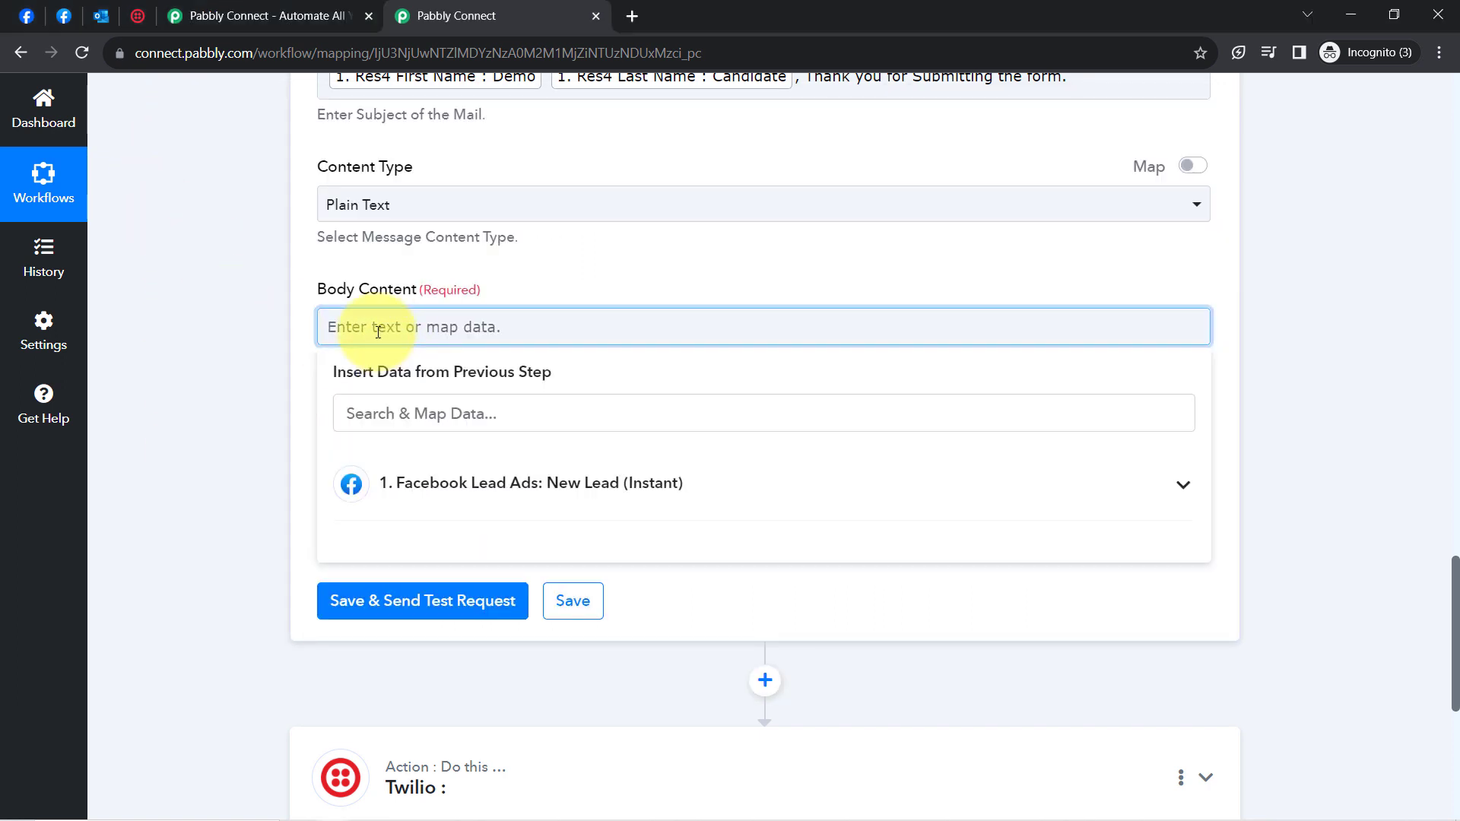
text(Hello <name>,Thank you for showing interest.We've received your details:Name: Email: Phone: Age: Profile: Gender:You will receive a call on your phone number and our team member will discuss about all job openings and your intereview will sceduled accordingly.Regards, <>)
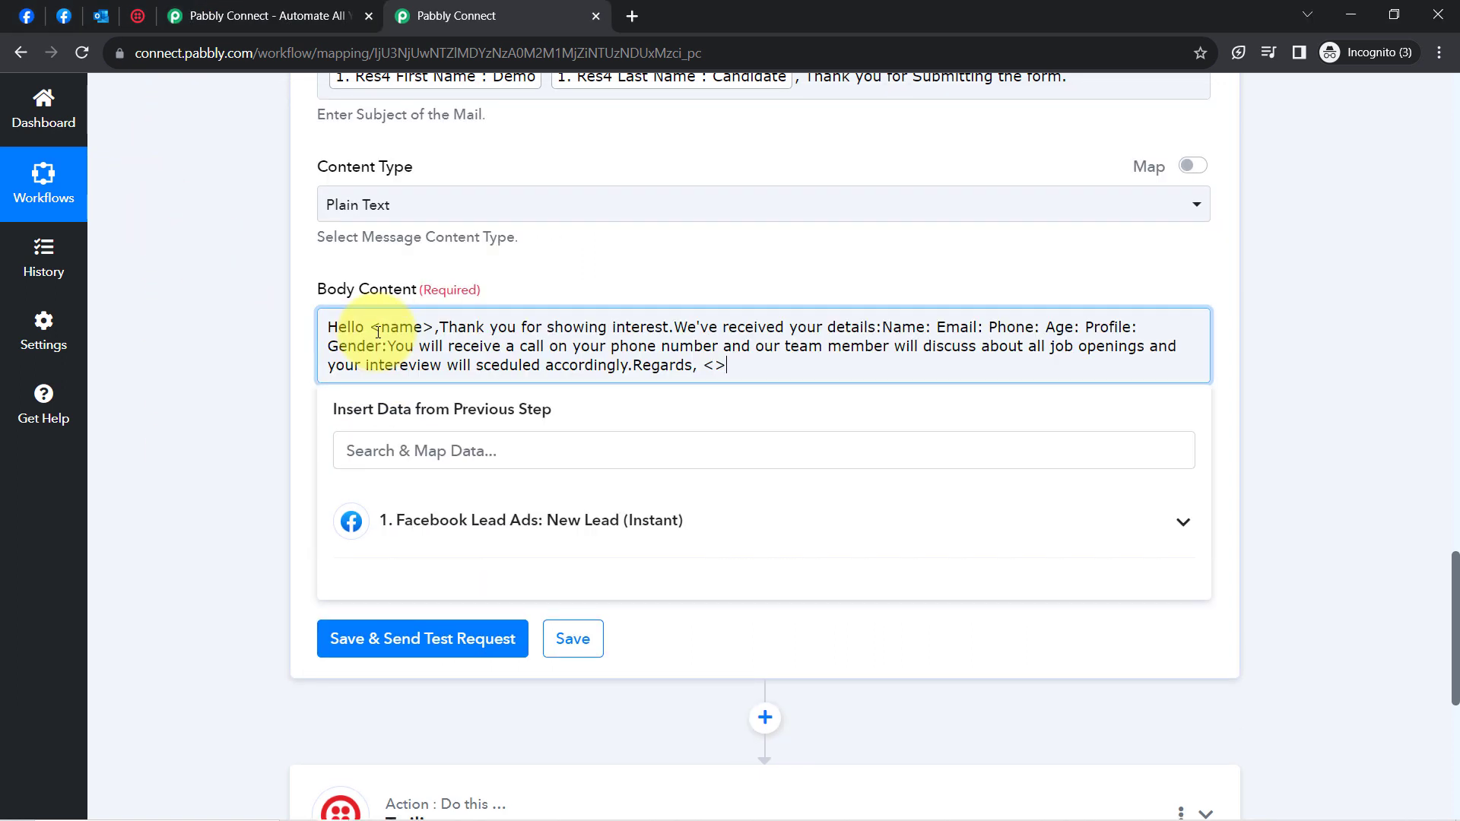
- Separate the greeting "Hello <name>," from the rest of the Body Content with a blank line
click(437, 327)
key(Return)
key(Return)
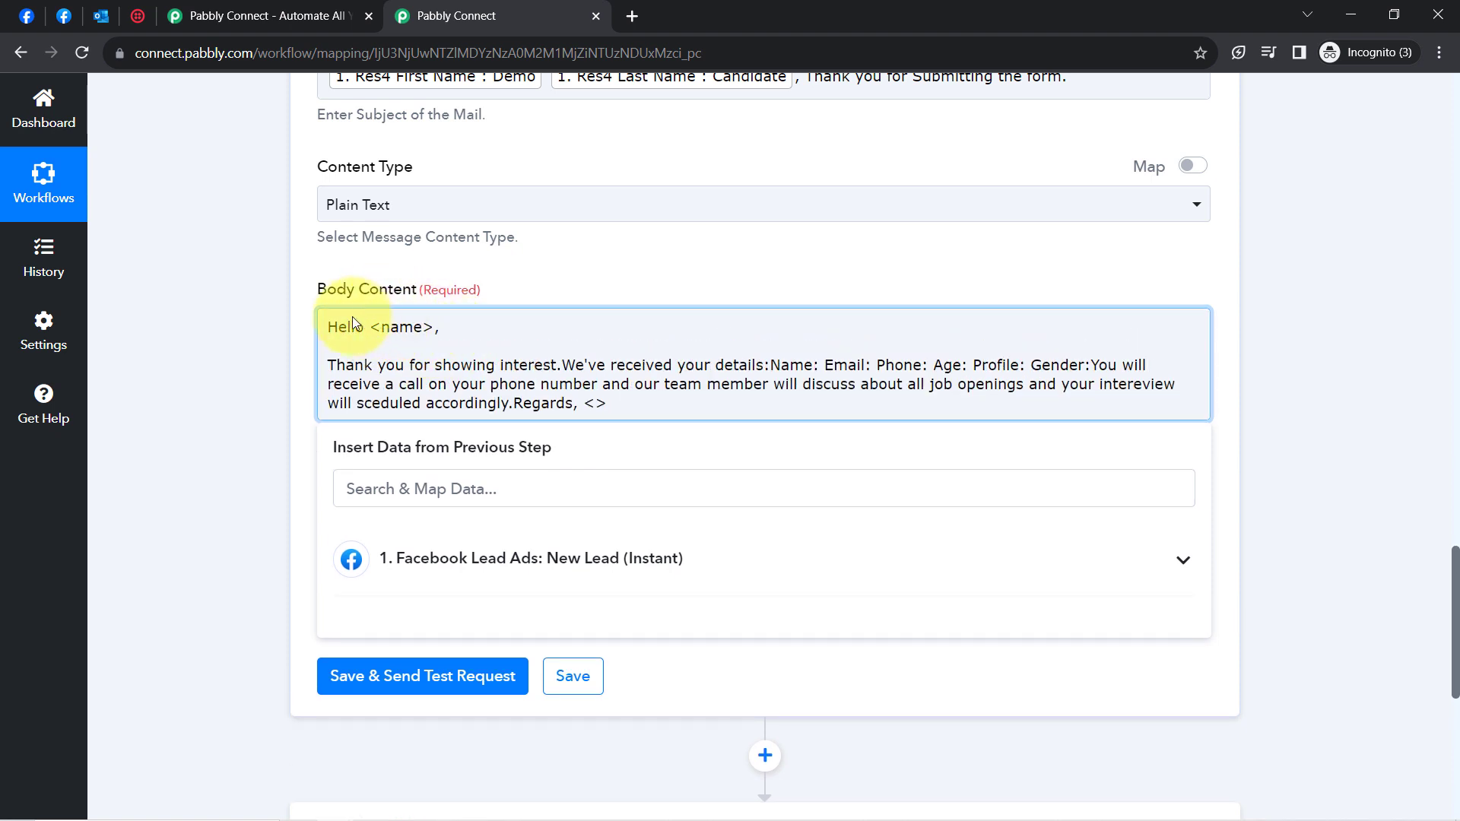
- Replace the <name> placeholder in the greeting with the lead's mapped Res4 First Name and Res4 Last Name
drag(373, 333, 433, 333)
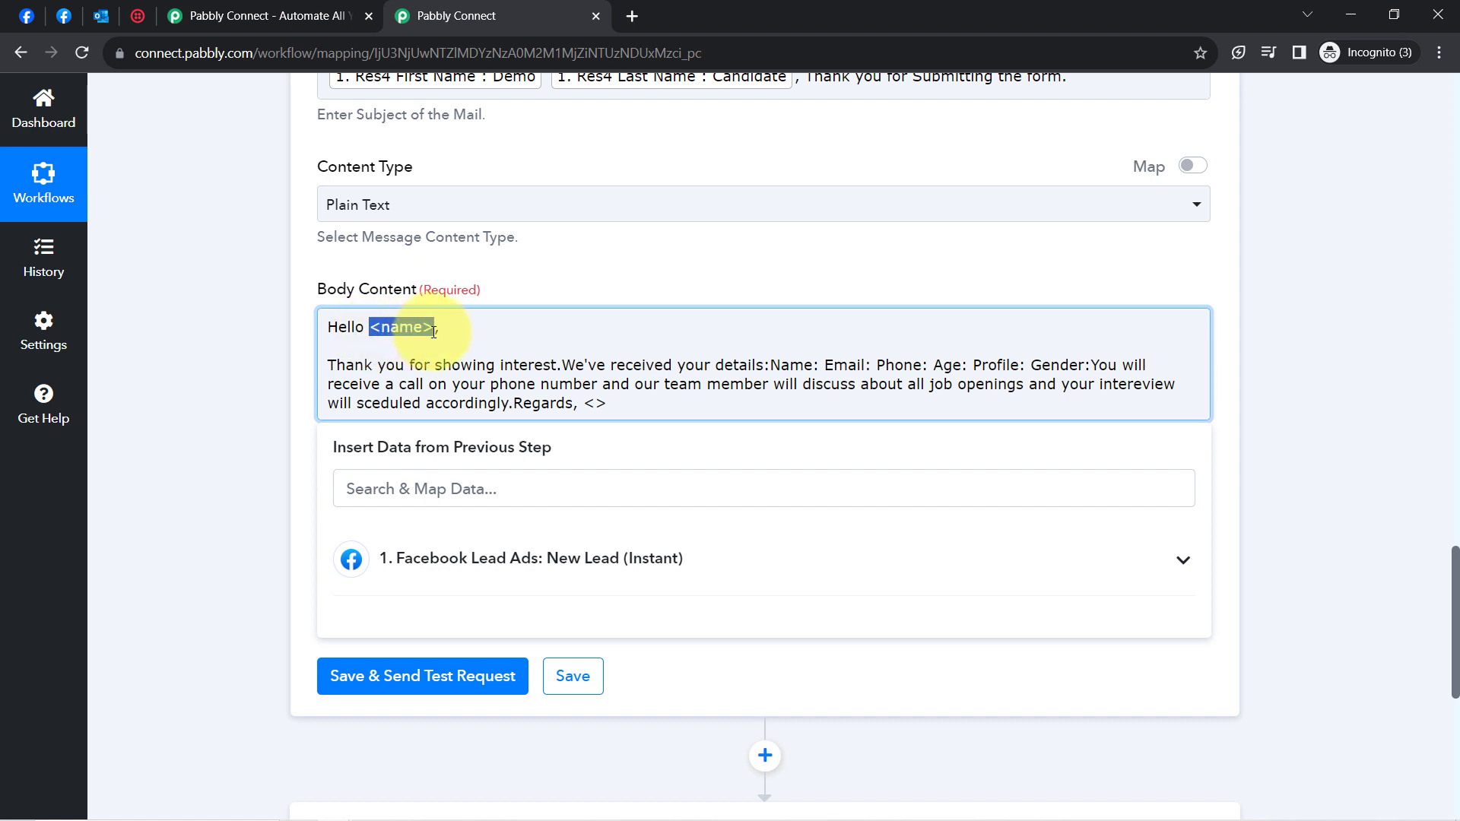
key(BackSpace)
click(426, 559)
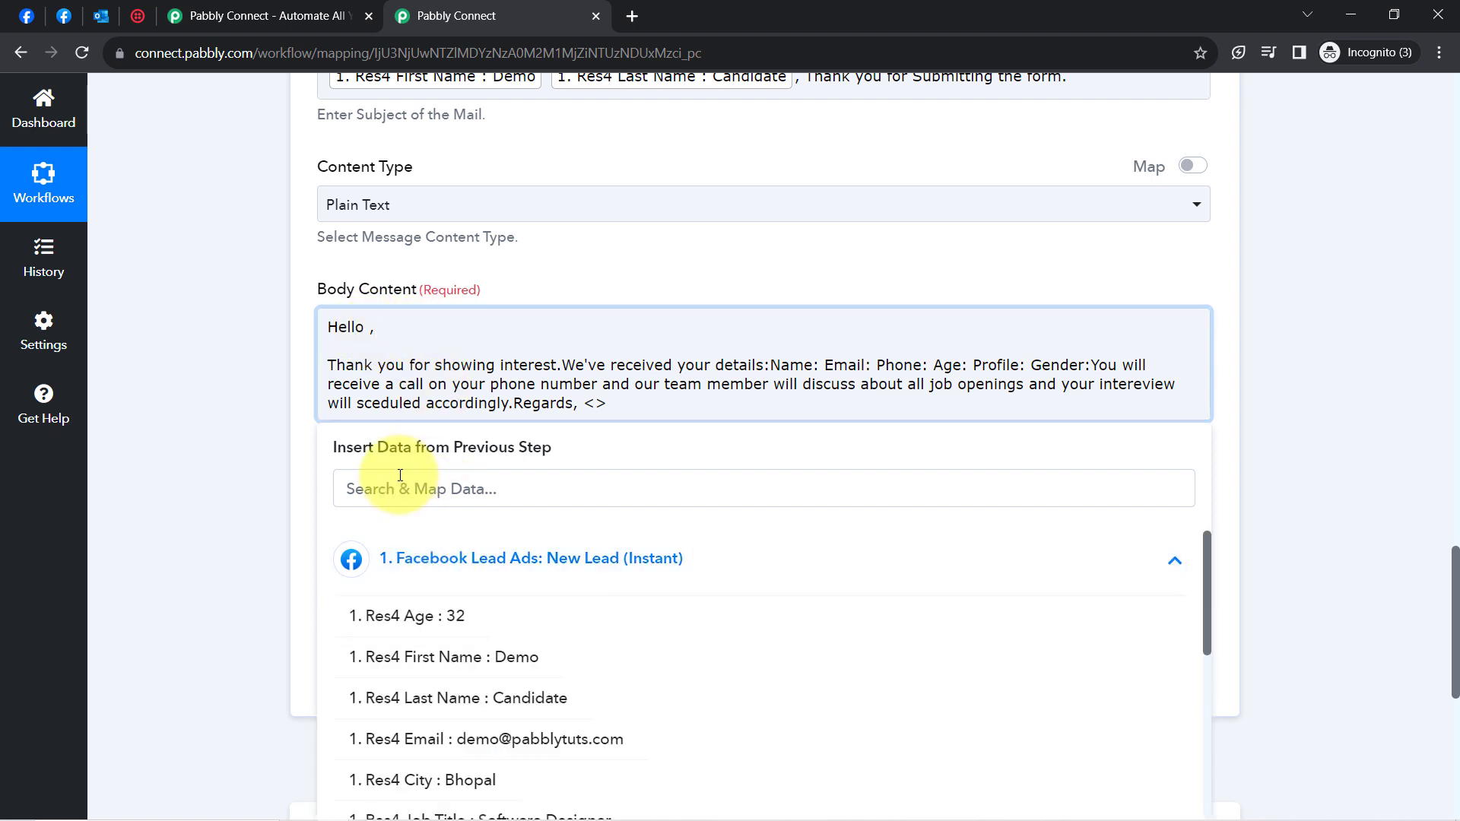
click(465, 658)
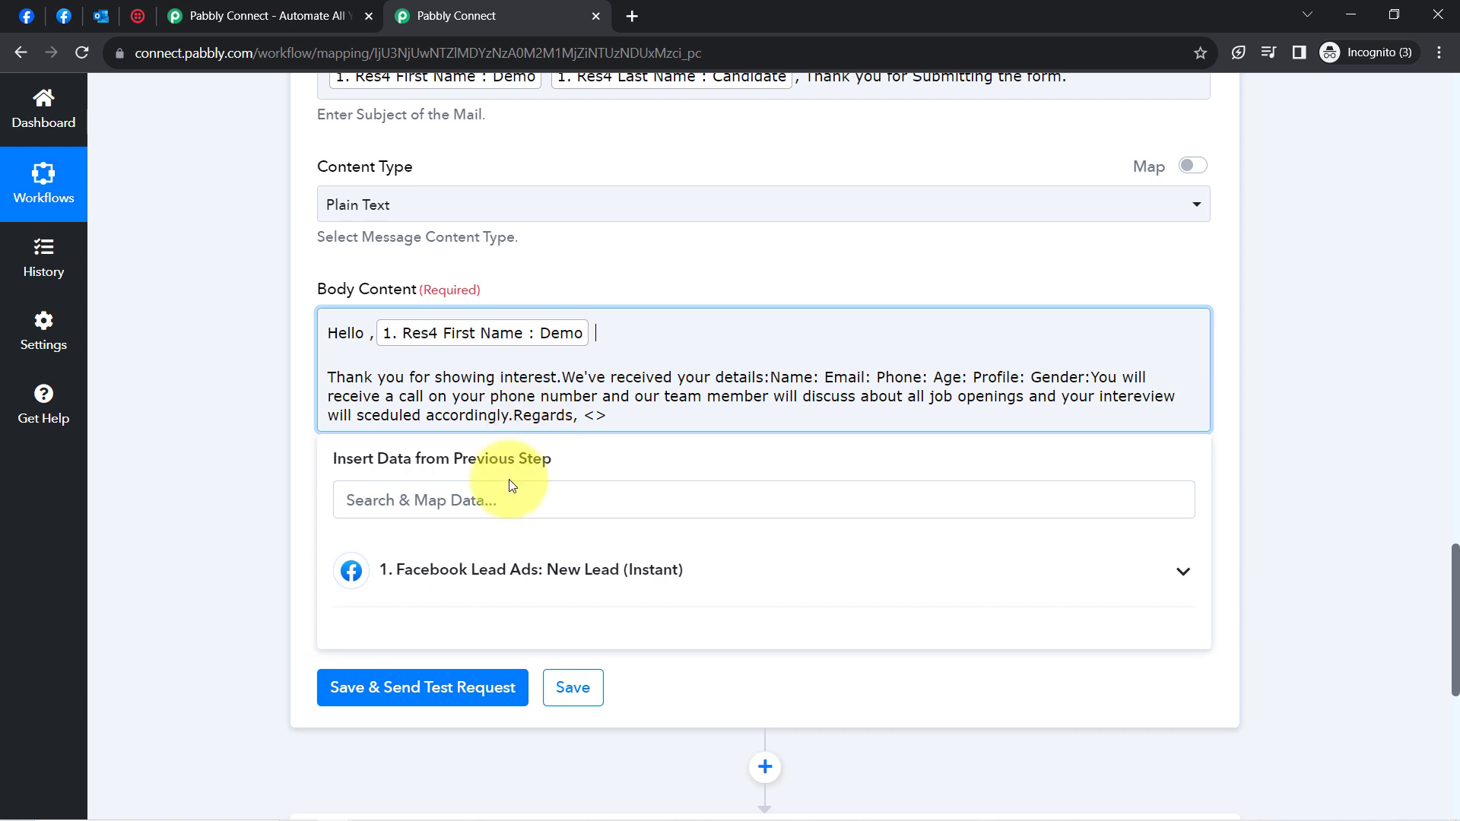
click(368, 498)
click(419, 590)
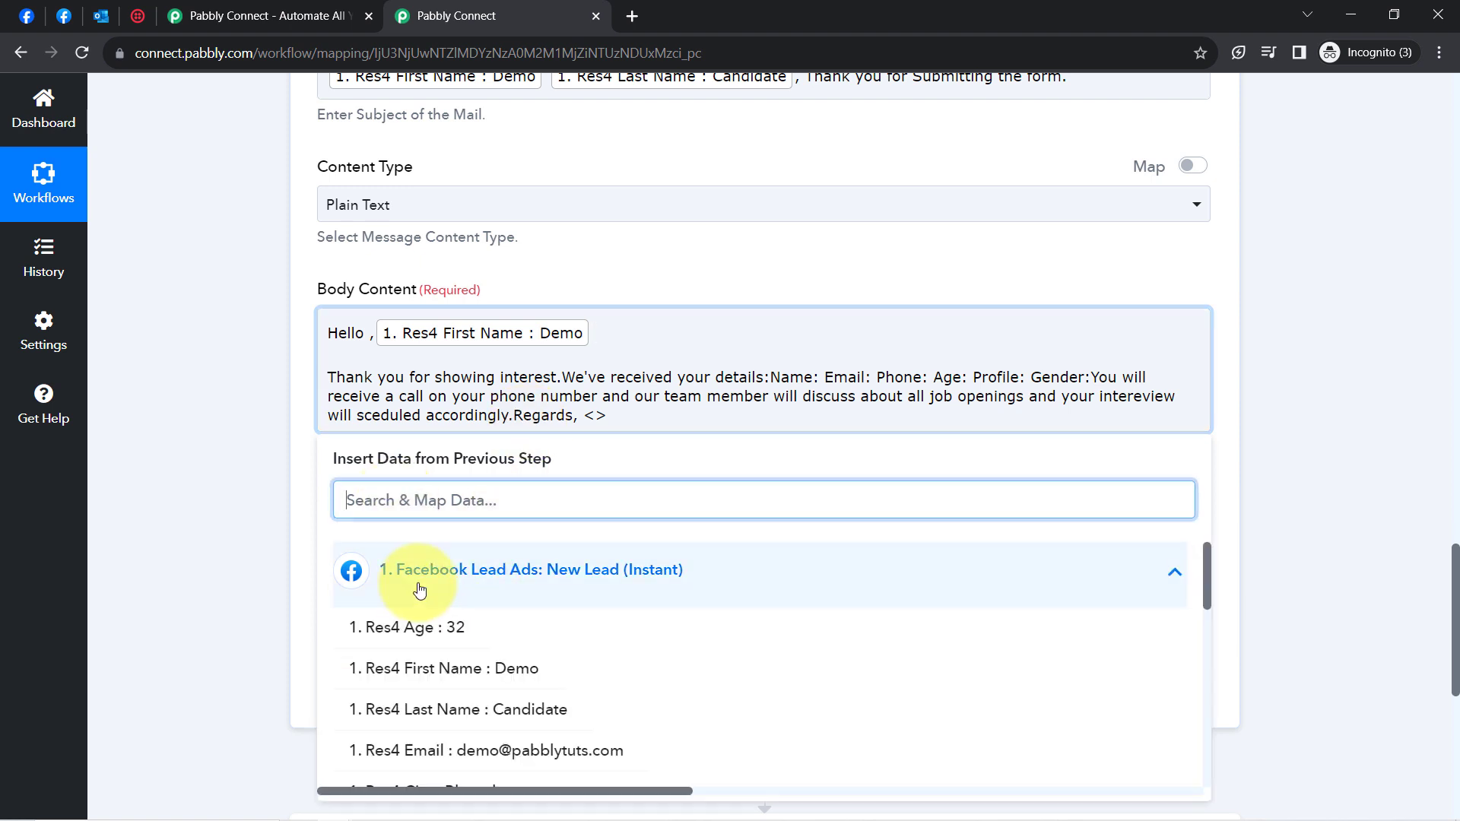
click(472, 708)
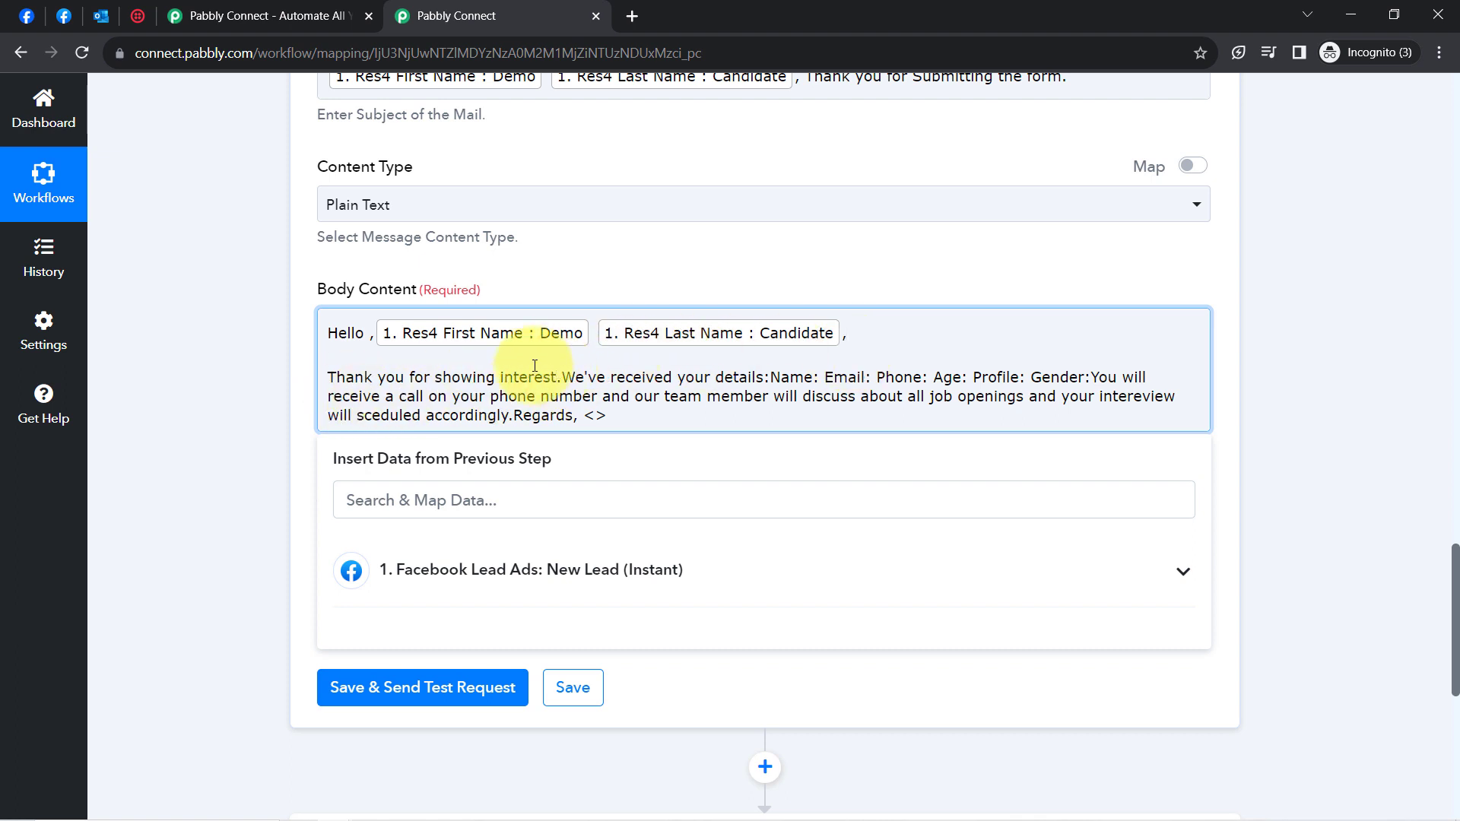
- Set "Thank you for showing interest." and "We've received your details:" as separate paragraphs, each followed by a blank line
key(Return)
key(Return)
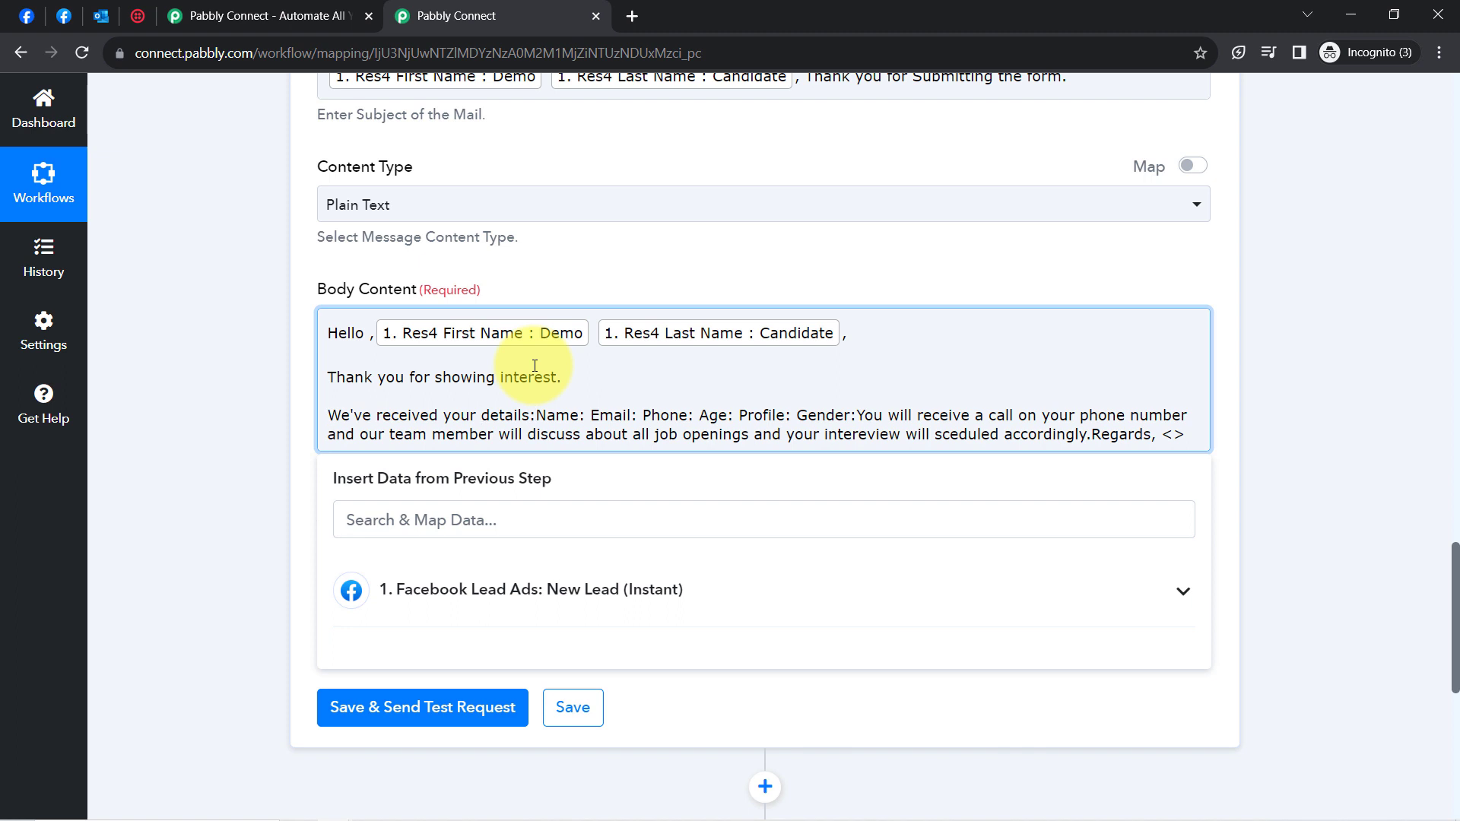
key(Return)
key(Return)
- Put the Name, Email, Phone, Age, Profile and Gender labels on separate lines, with a blank line after Gender
key(Return)
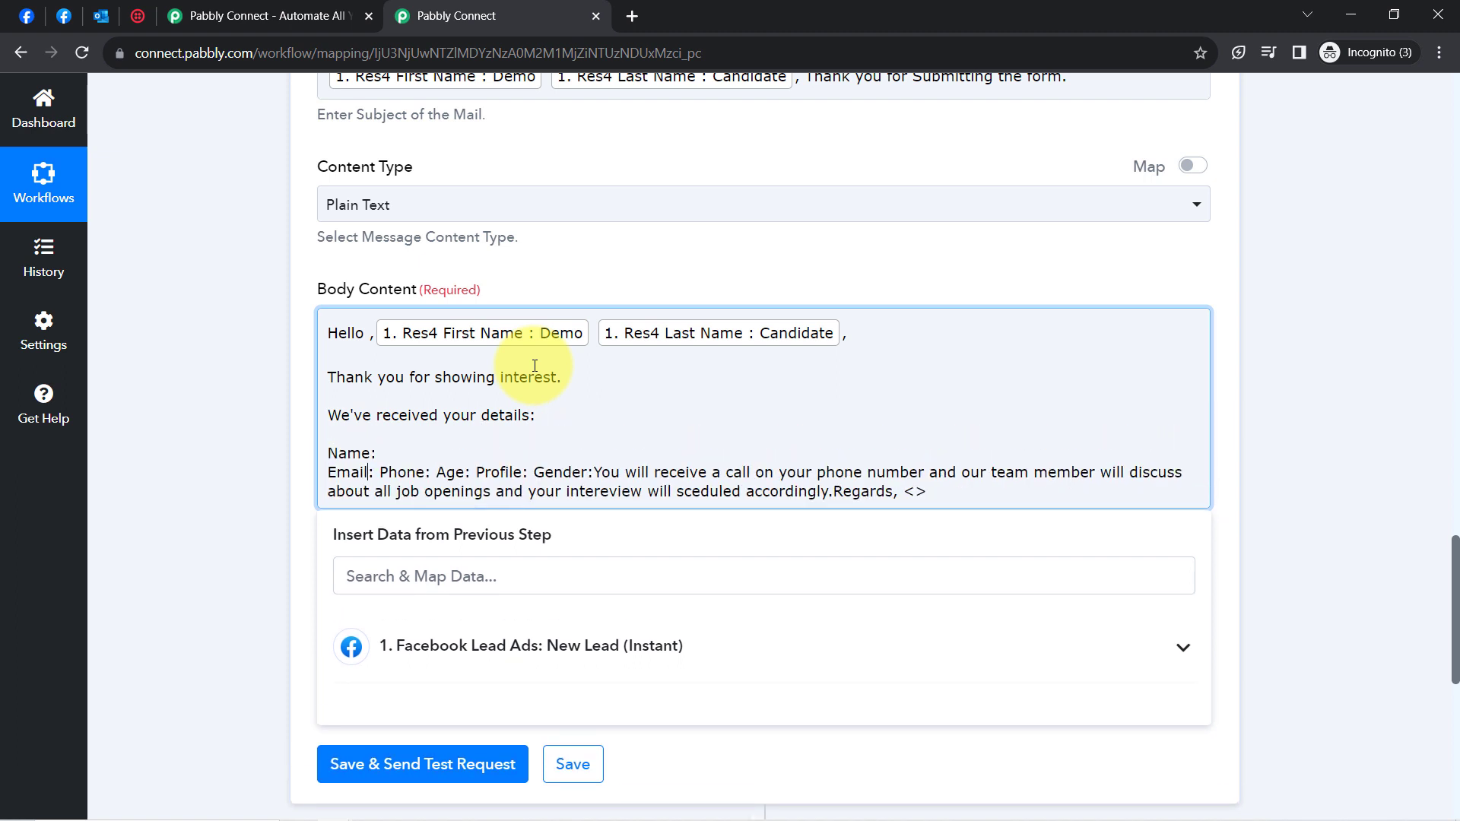
key(Return)
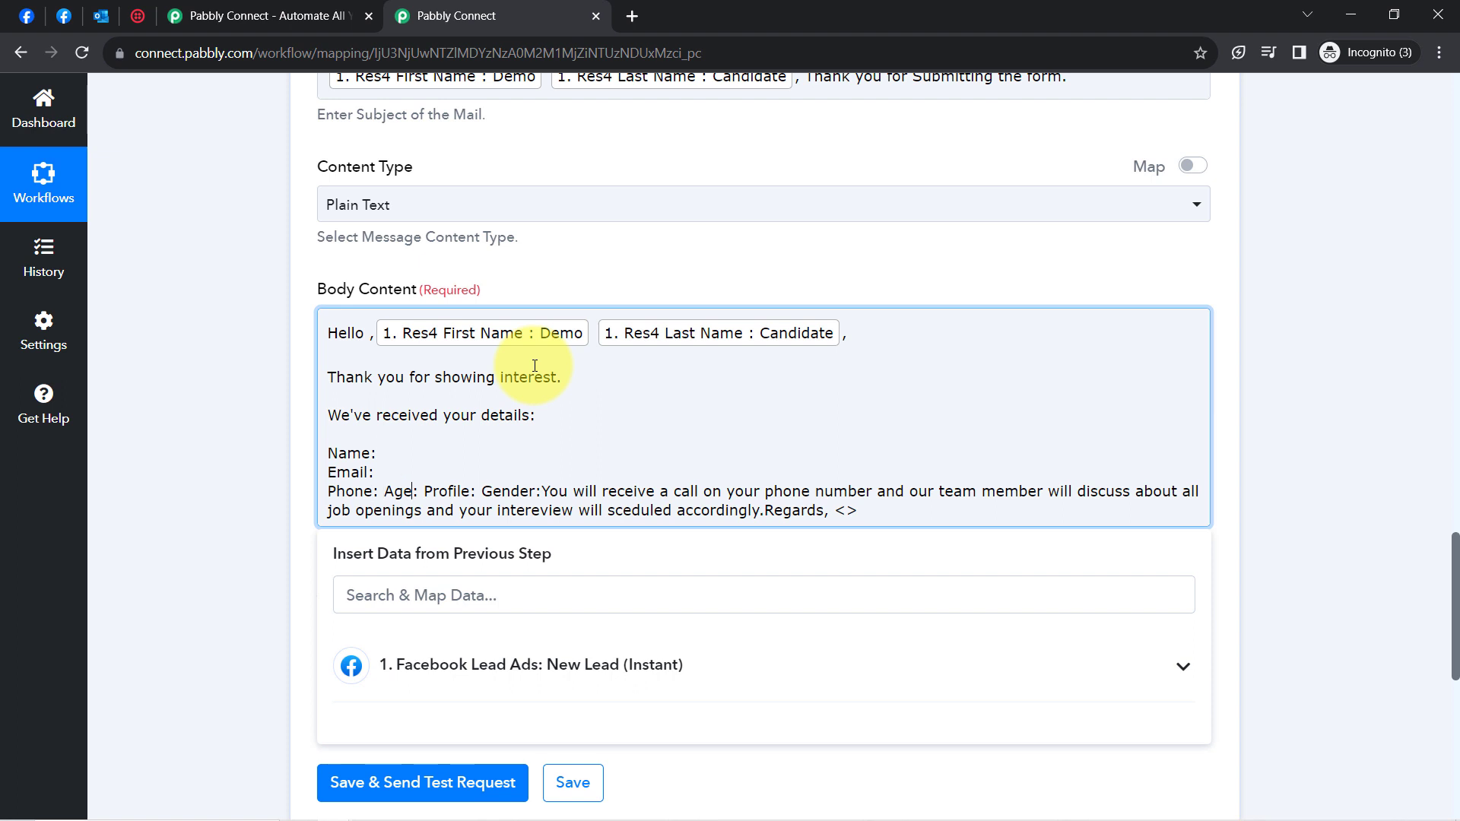
key(Return)
key(Right)
key(Right)
key(Right)
key(Return)
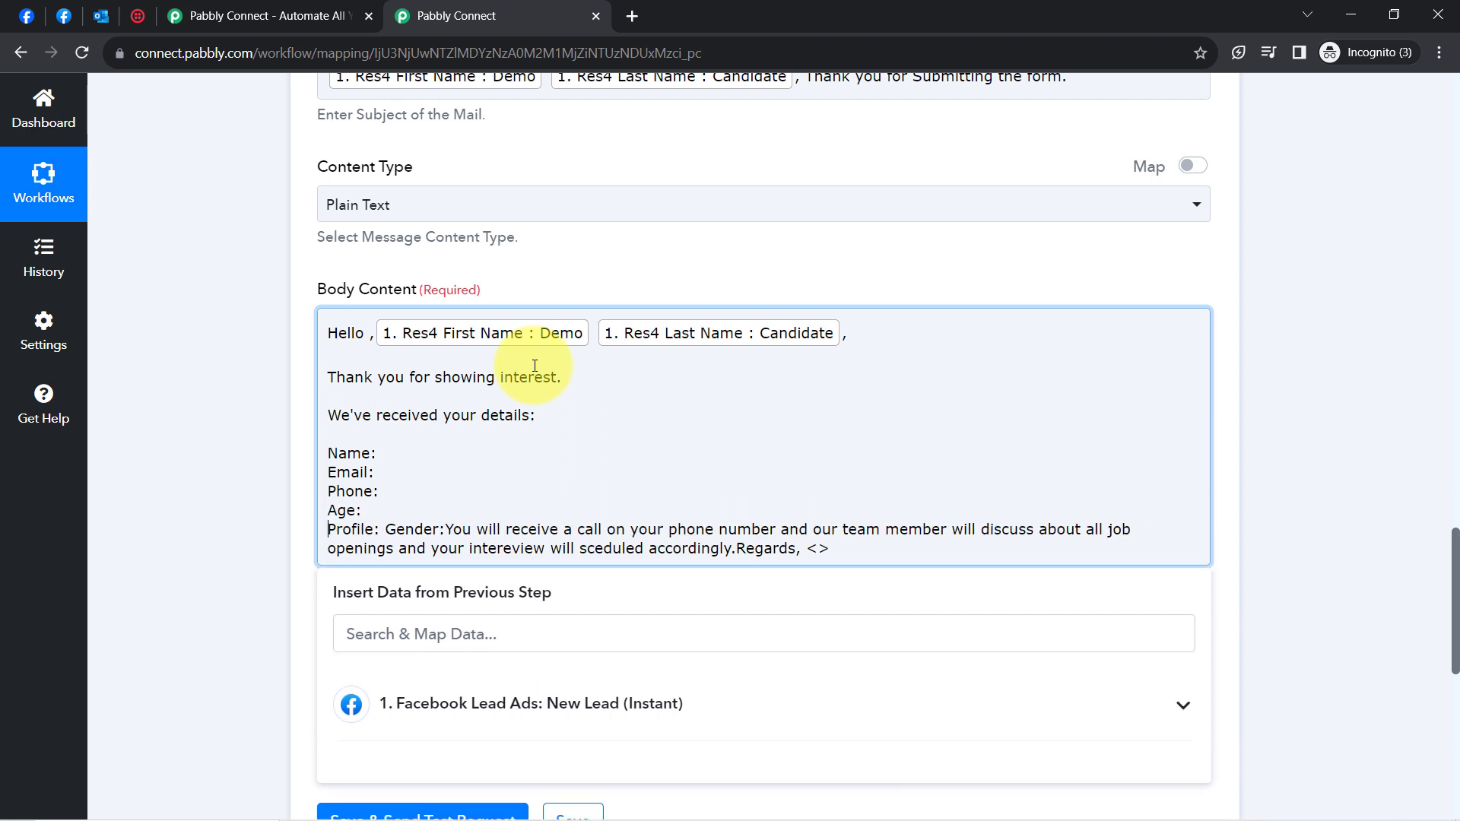
key(Return)
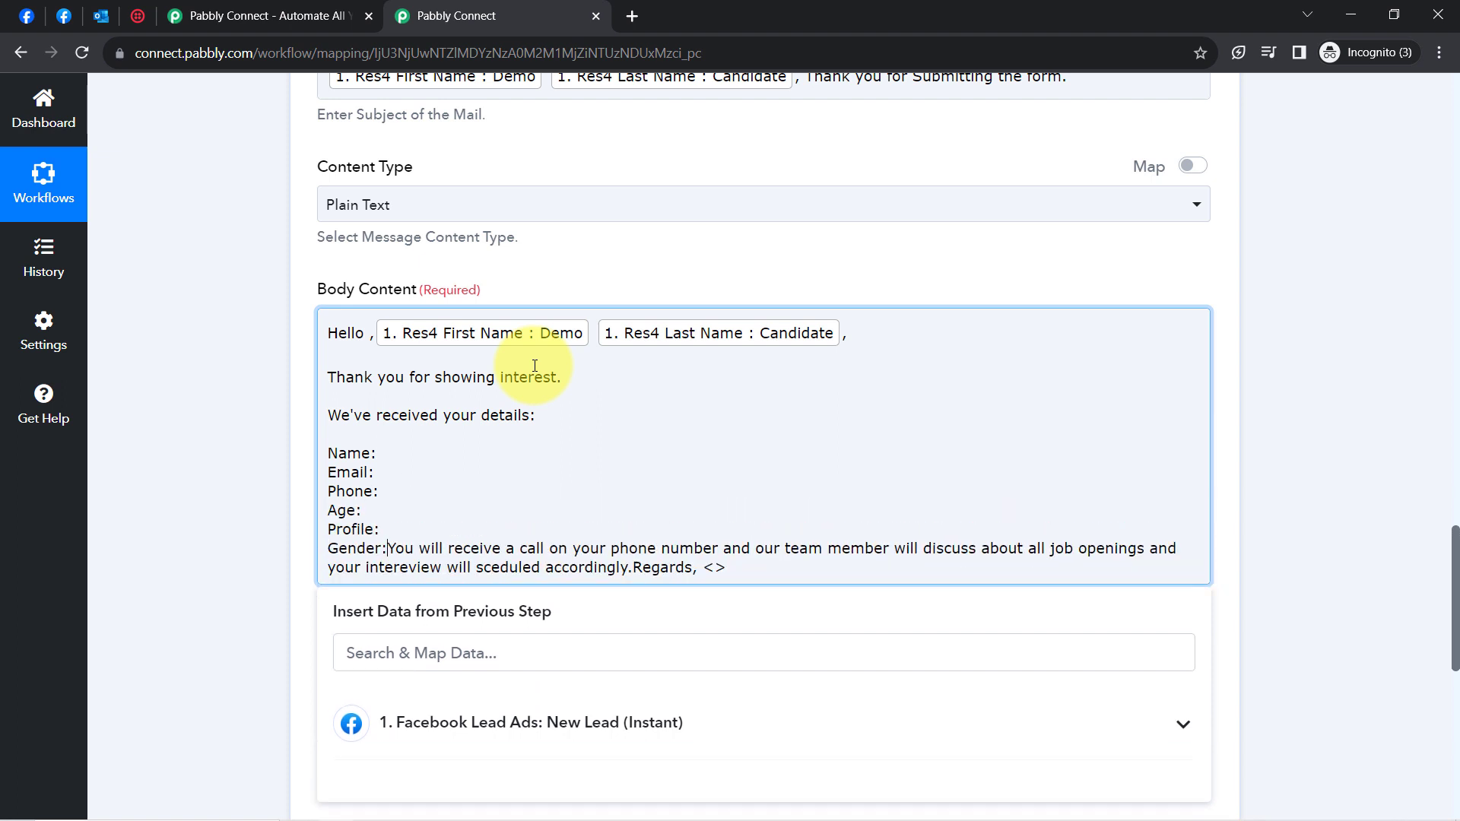
key(Return)
key(Return)
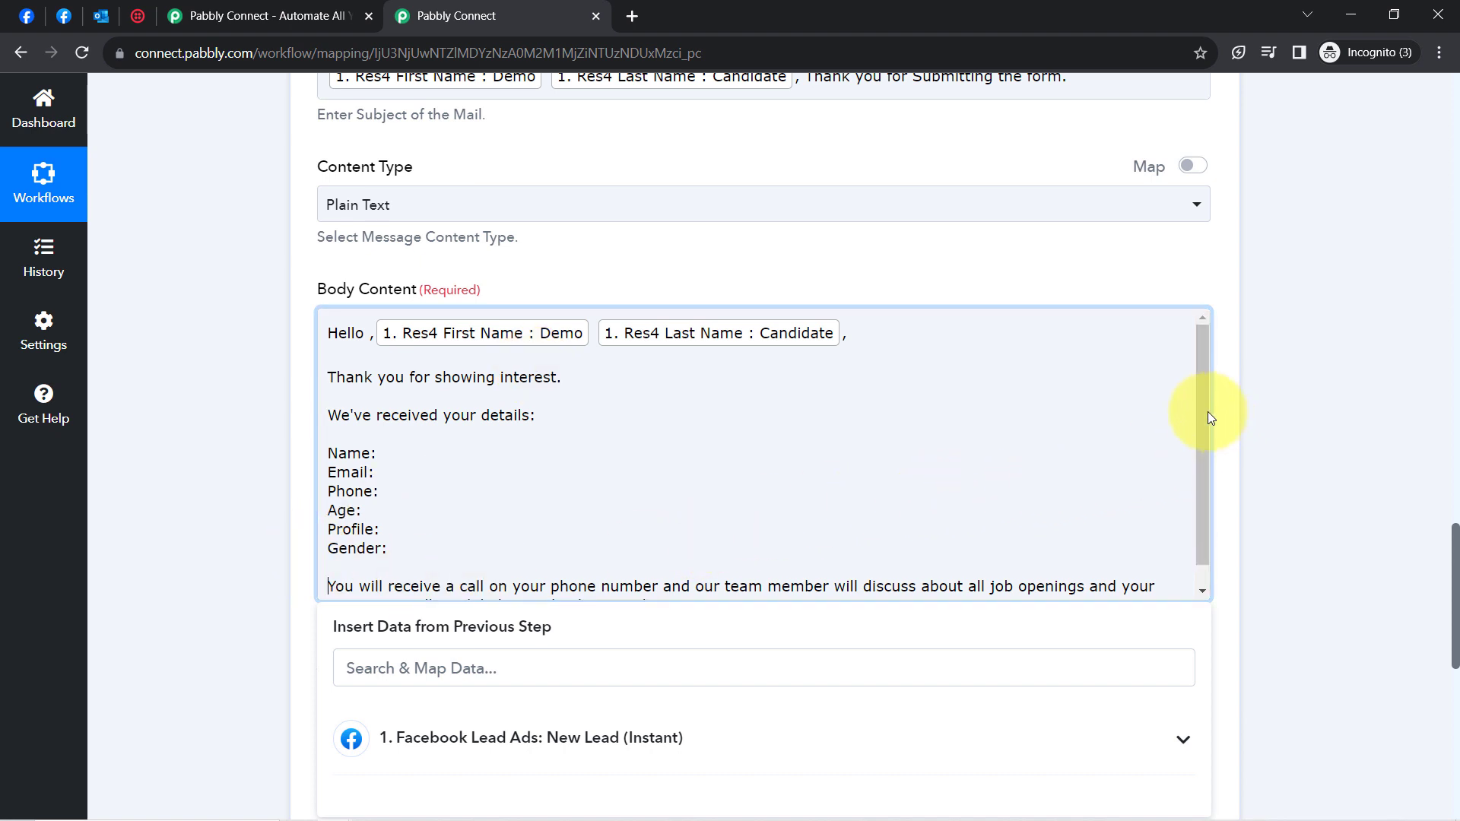
- Move "Regards," into its own paragraph at the end of the message and delete the "<>" placeholder after it
drag(1205, 419, 1203, 500)
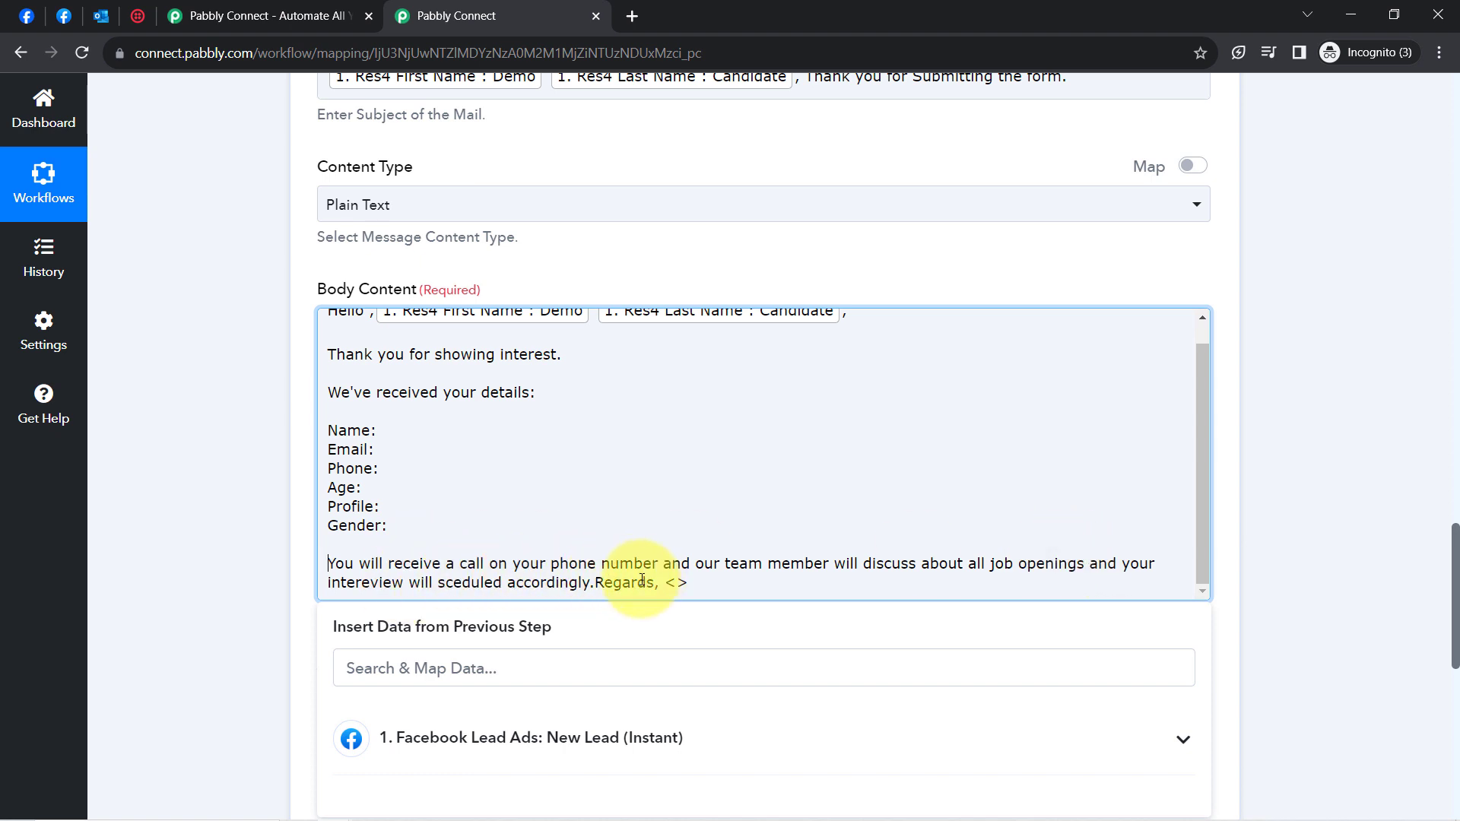
key(Return)
key(Return)
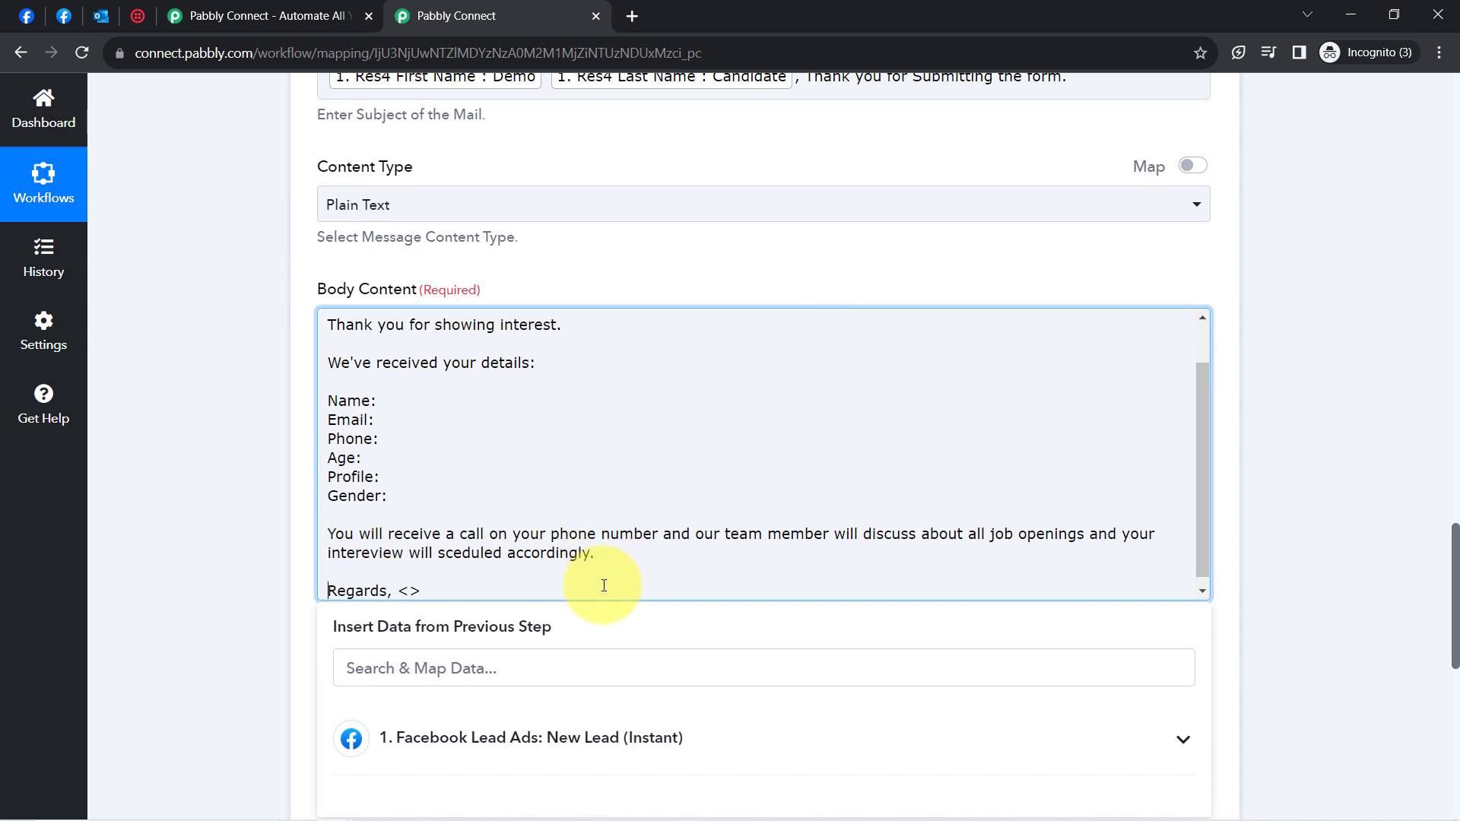
key(Return)
key(Return)
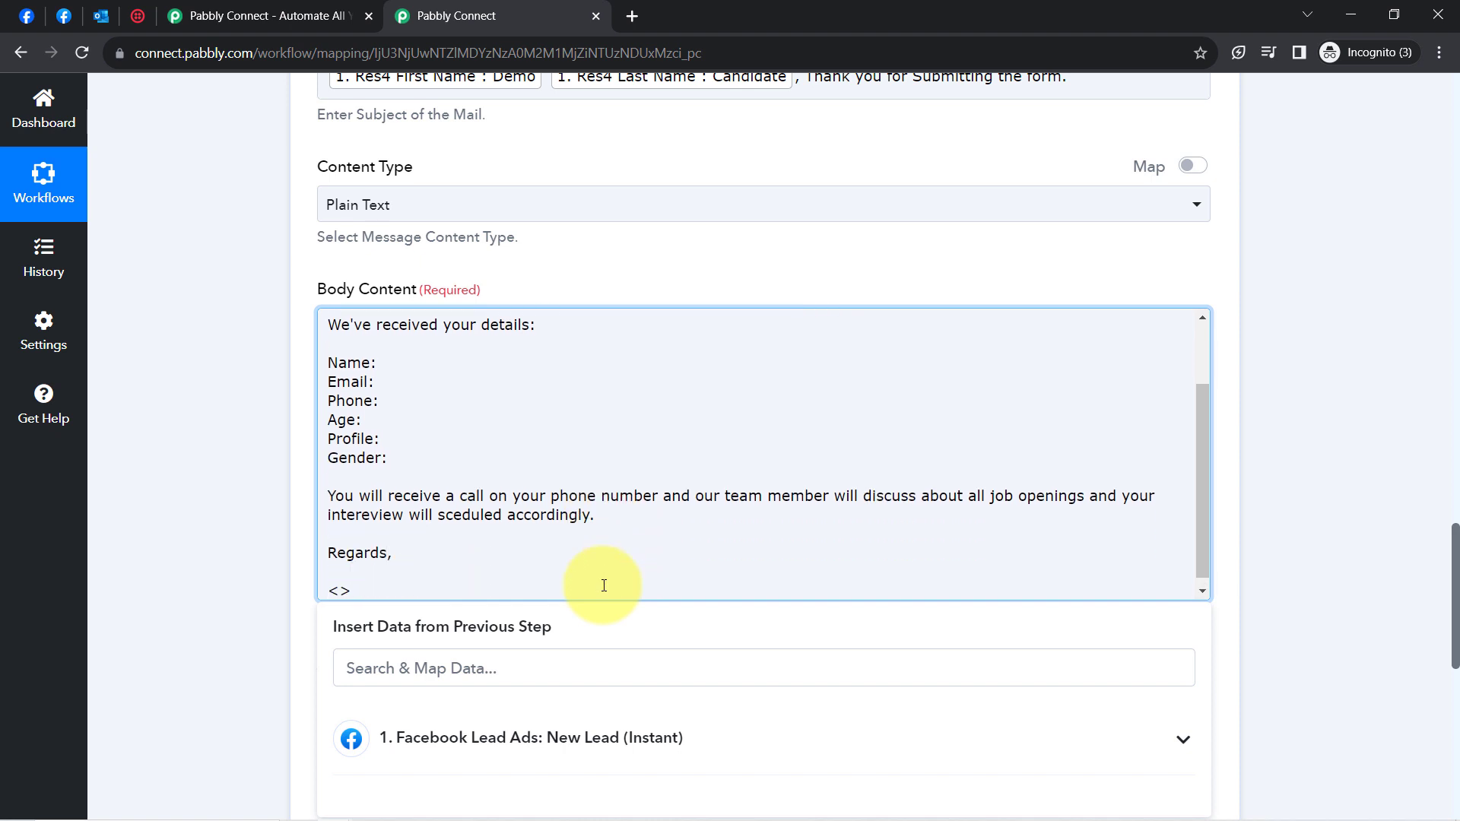
key(BackSpace)
key(Delete)
key(Delete)
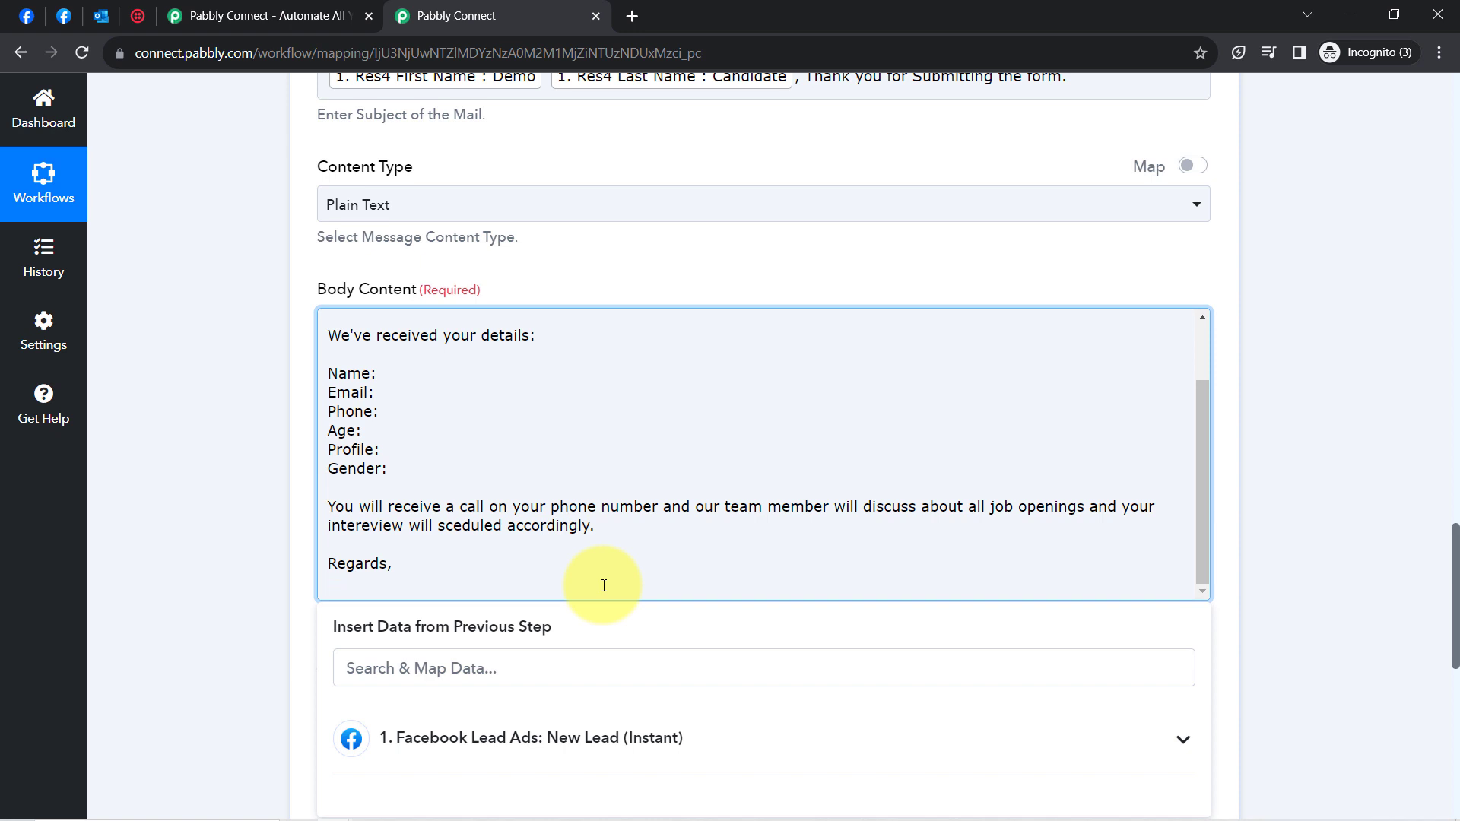
- Remove the stray comma between "Hello" and the mapped first name in the greeting
key(ctrl+Home)
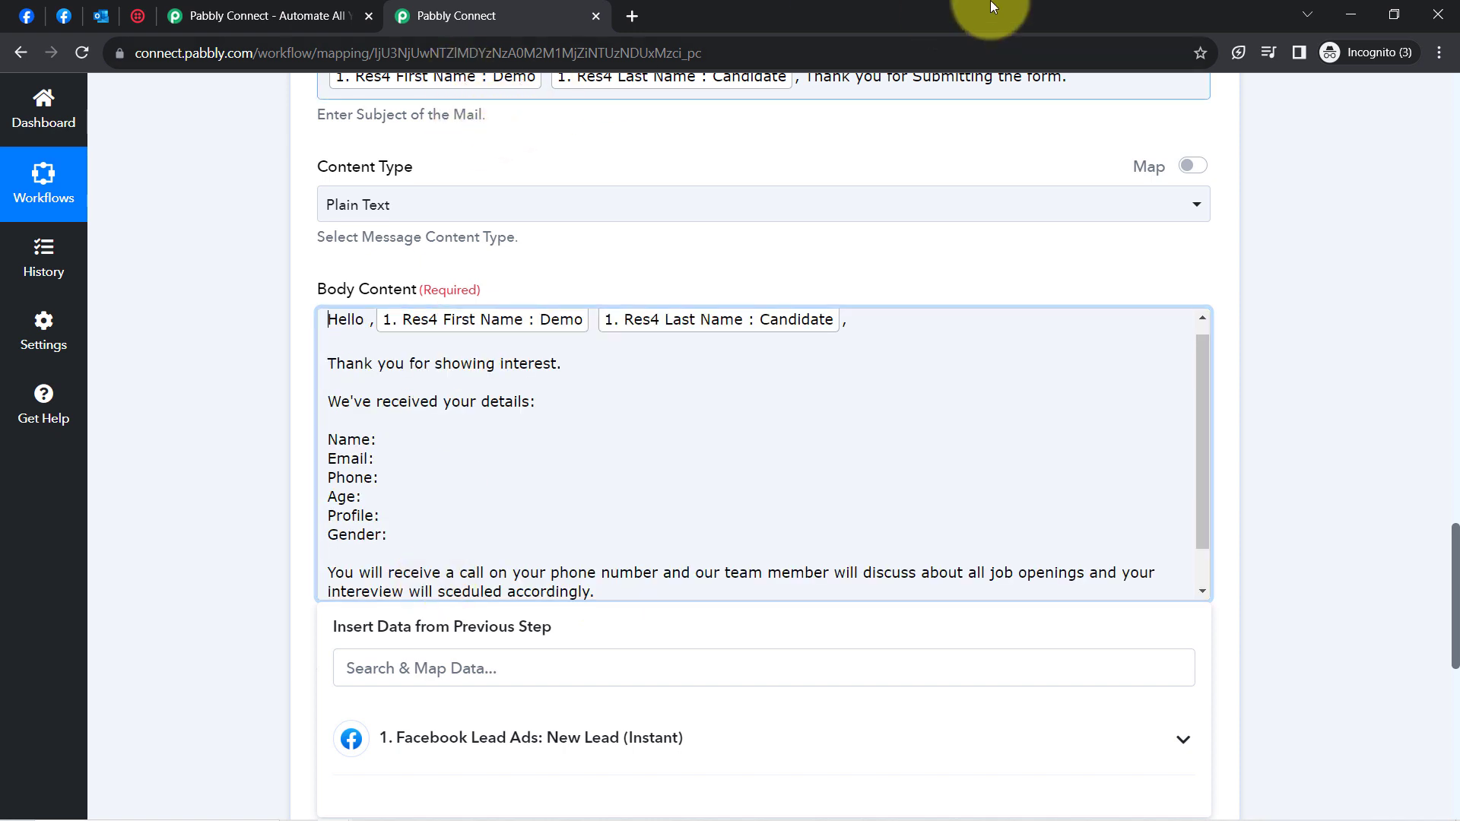
scroll(1202, 363, up, 1)
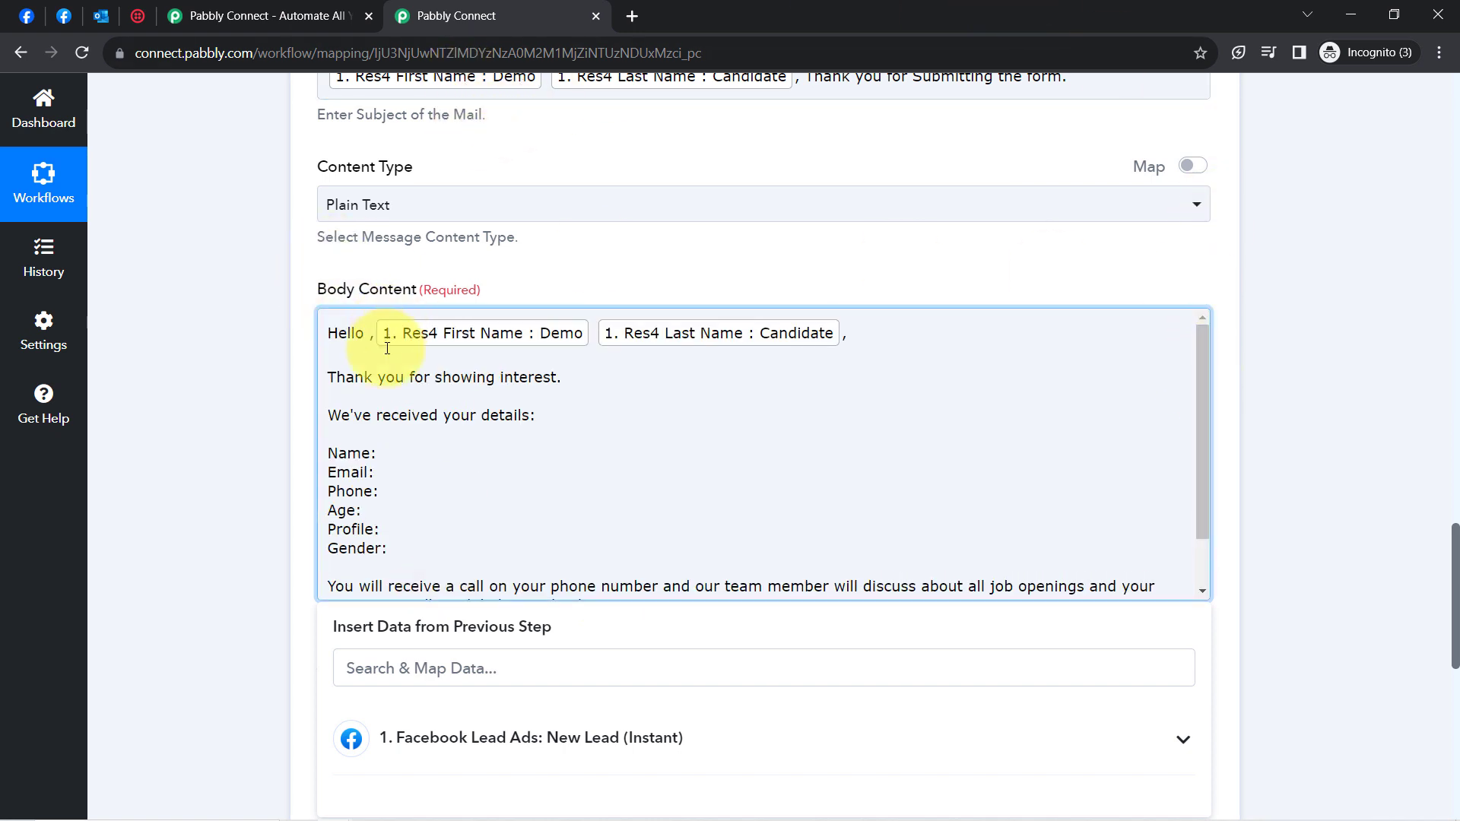
key(BackSpace)
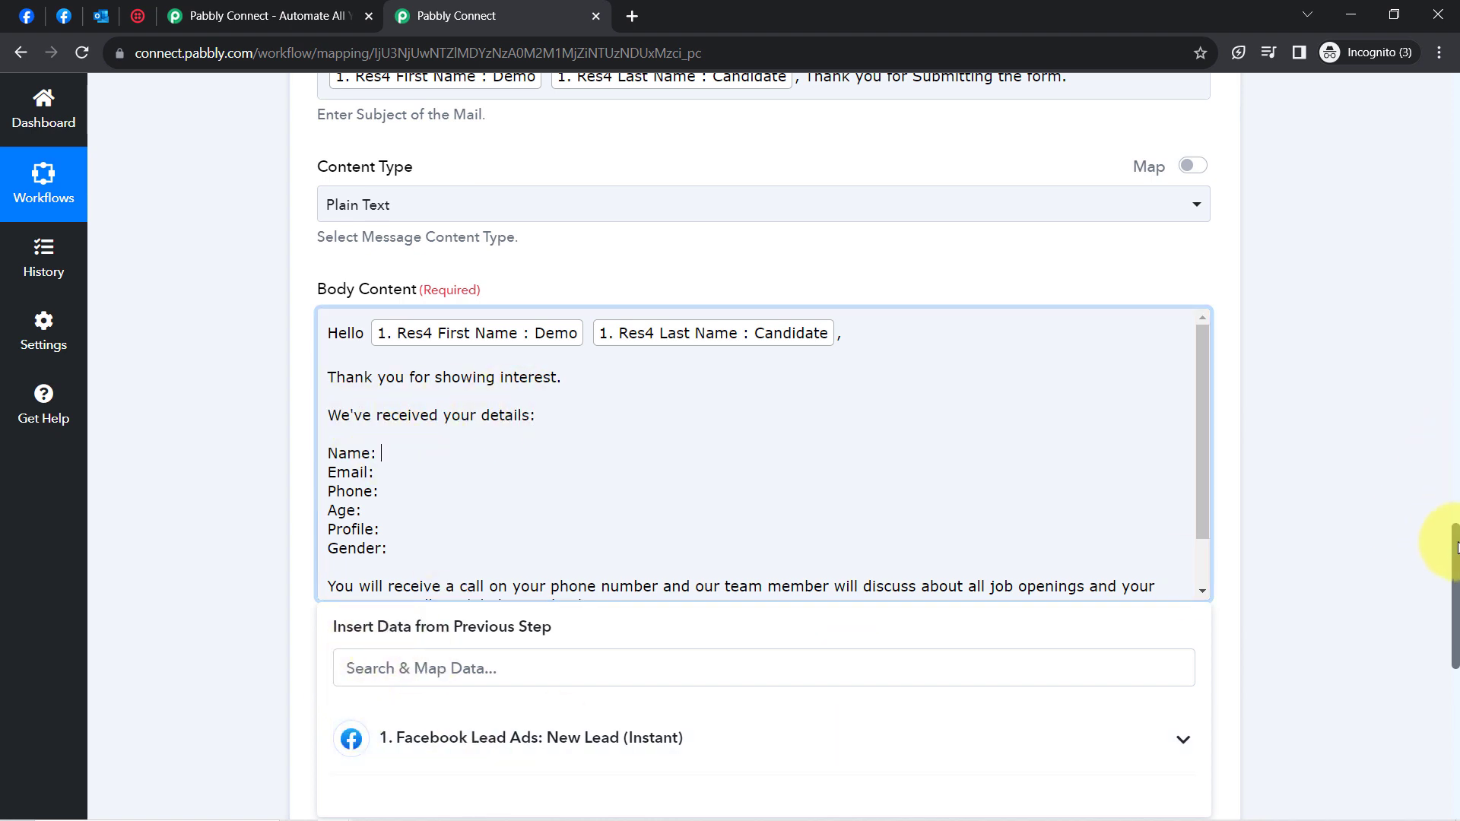
- Map the lead's Res4 First Name after "Name:" and Res4 Email after "Email:" in the Body Content
scroll(1456, 557, down, 3)
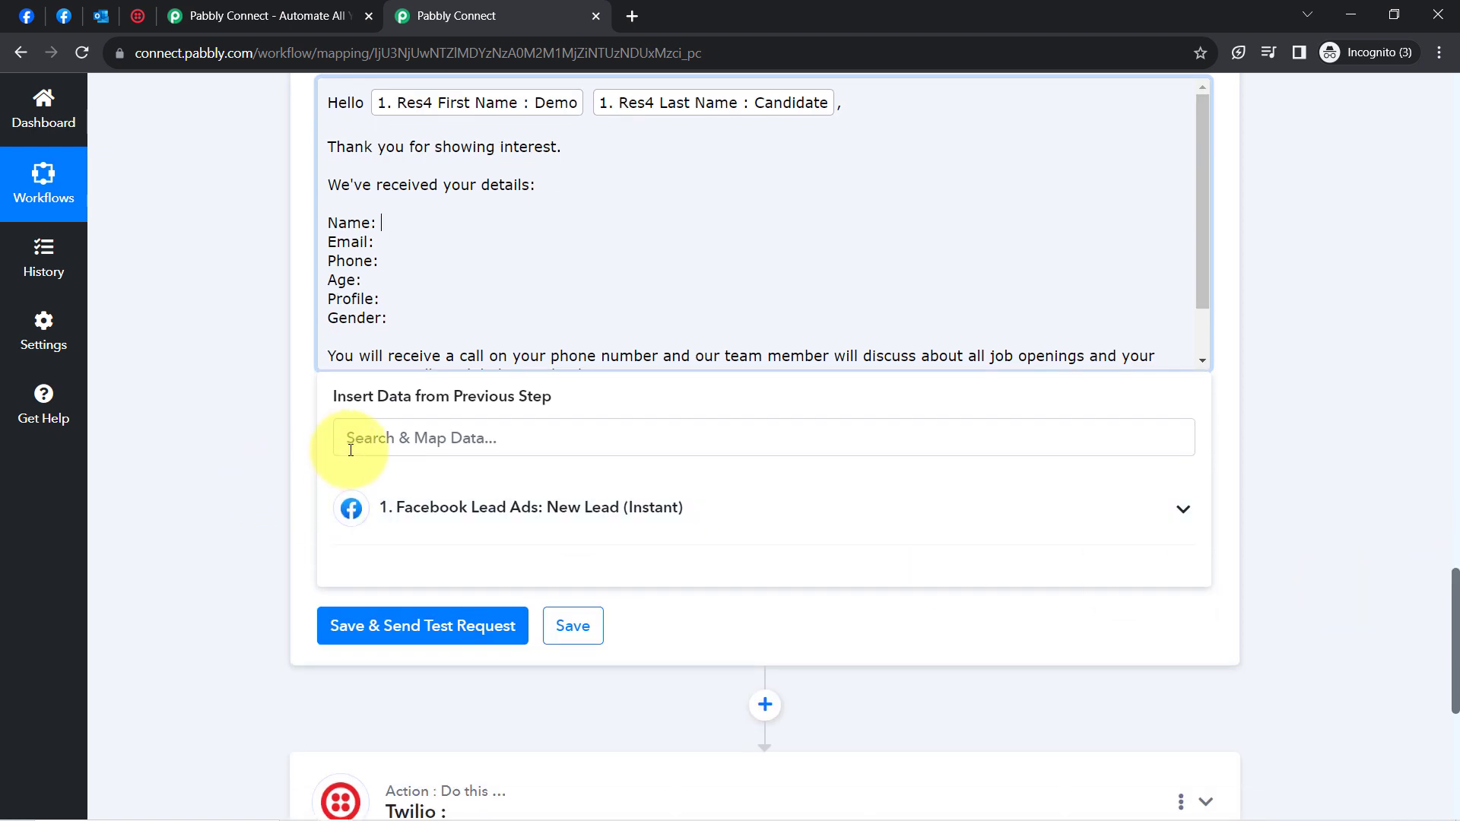
click(375, 440)
text(dem)
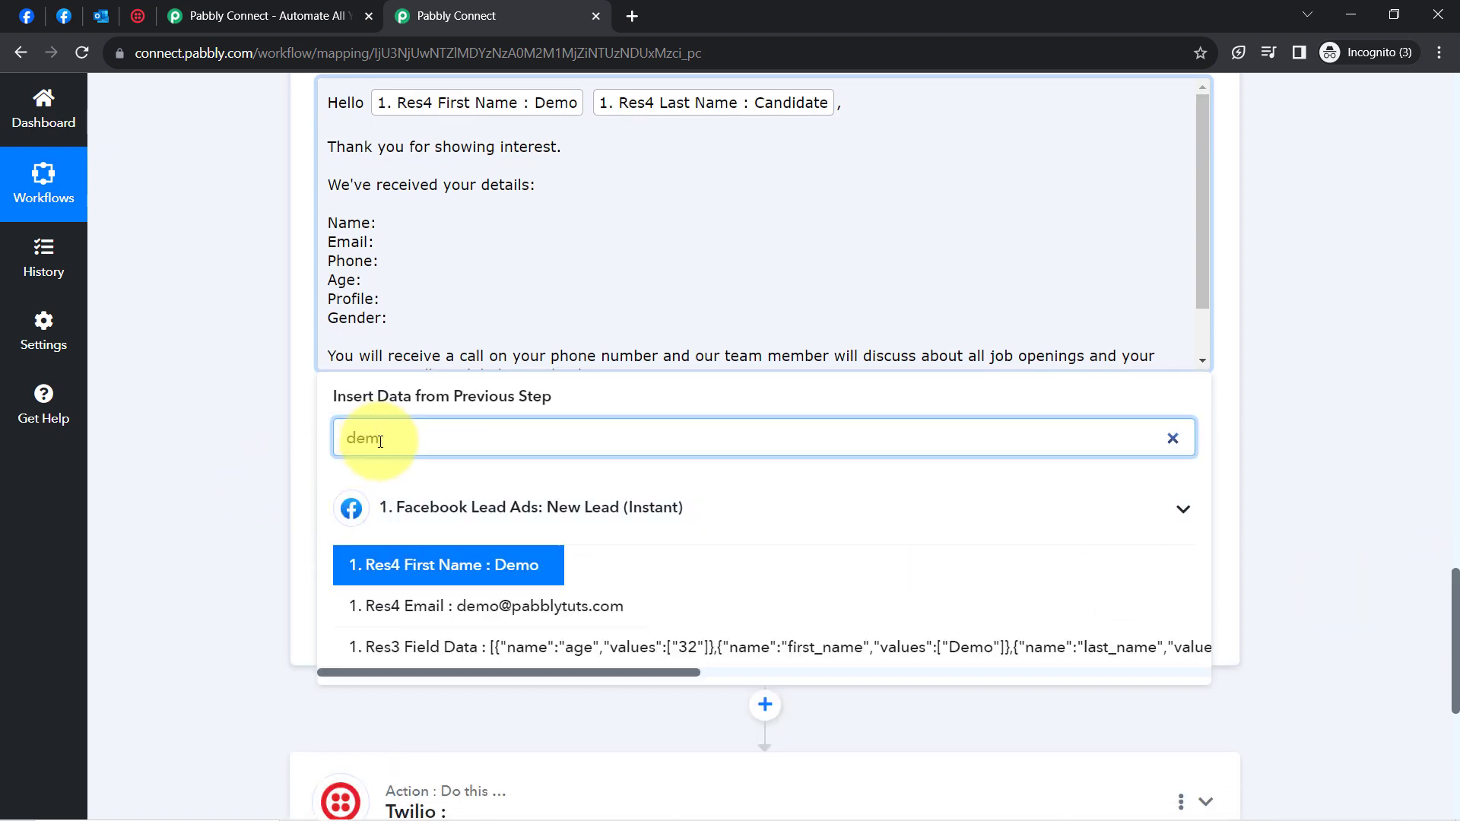
text(o)
key(Return)
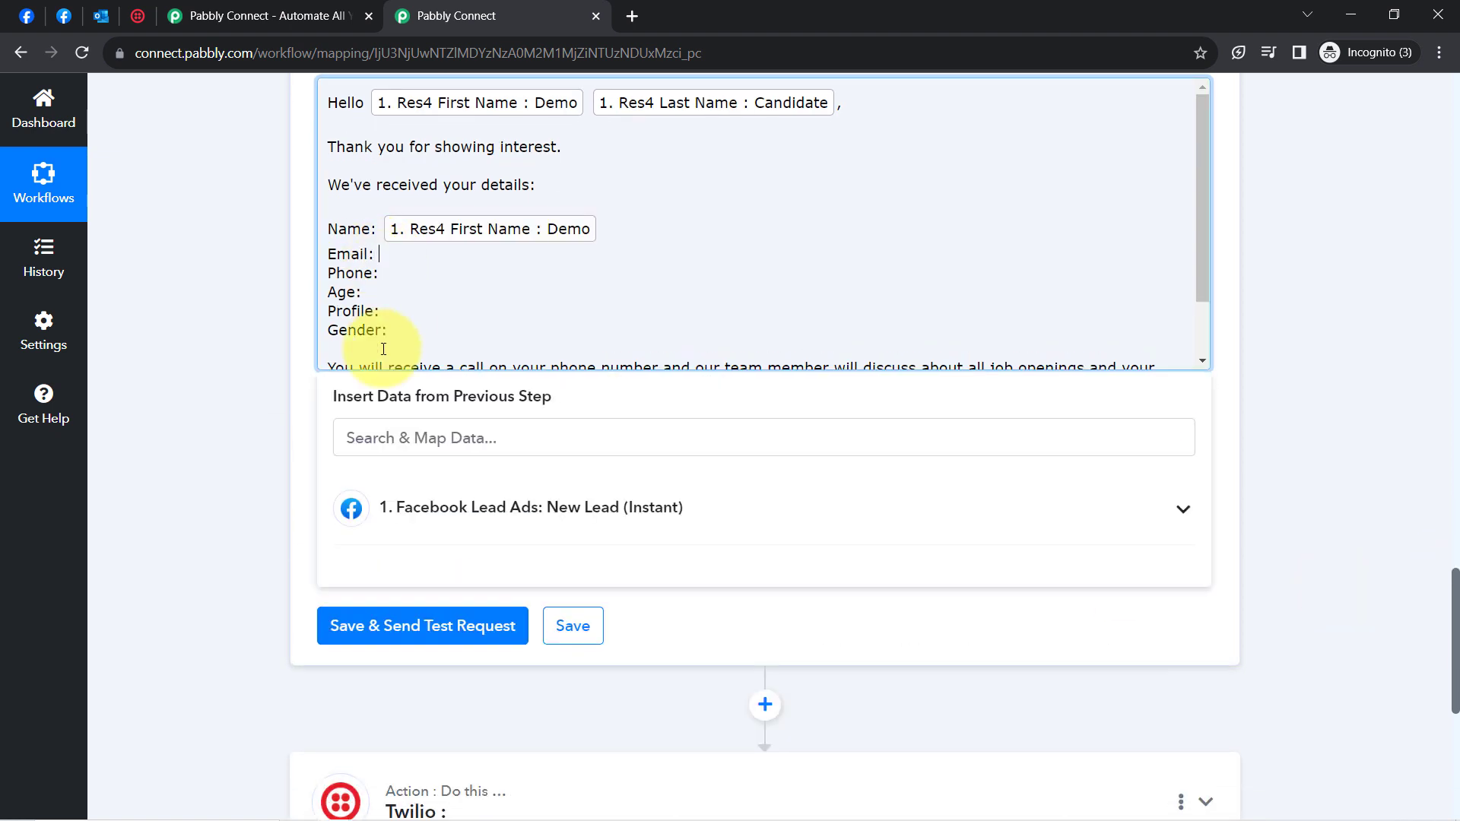
click(389, 440)
text(@)
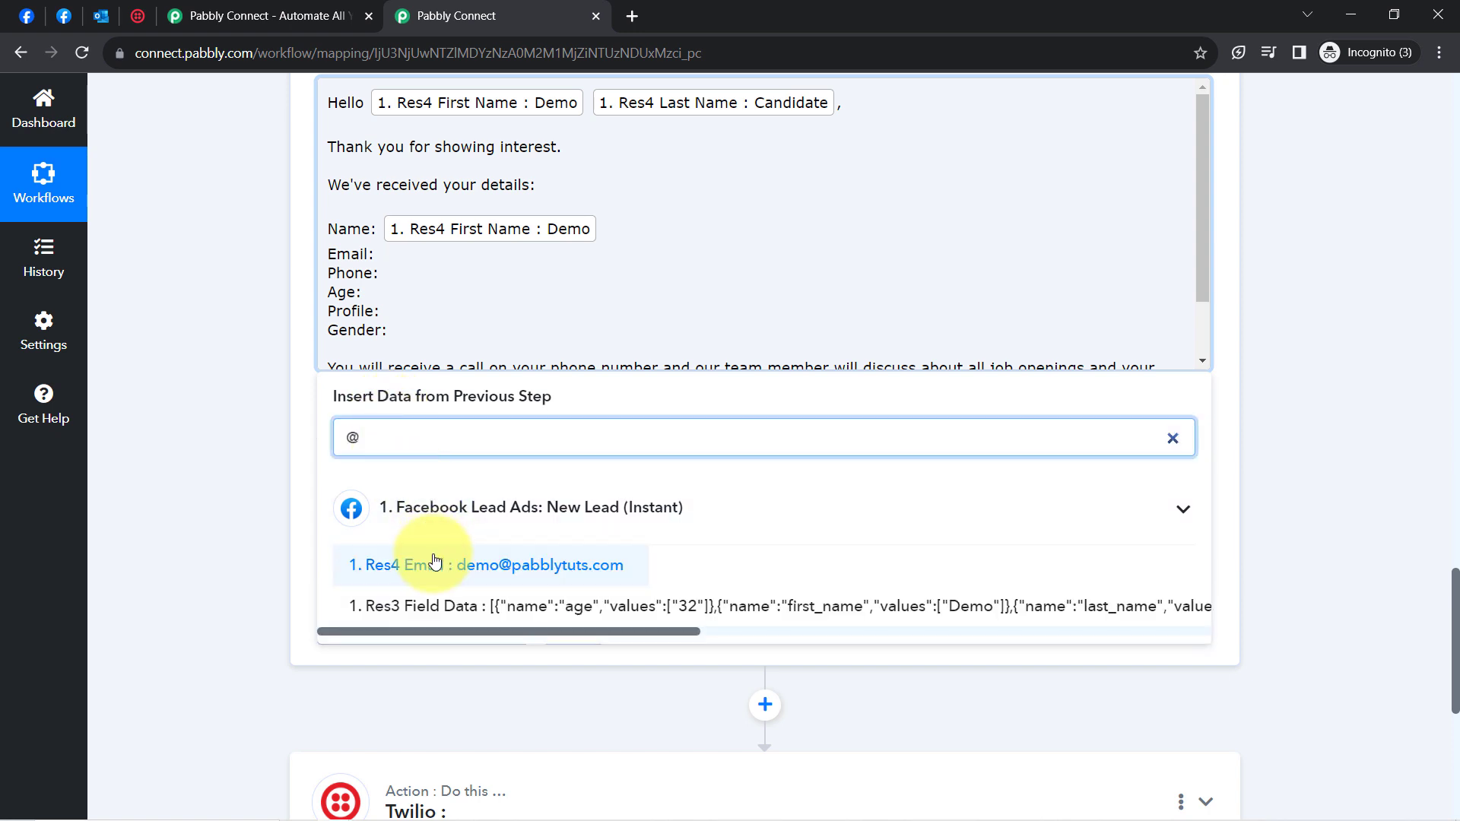
click(434, 562)
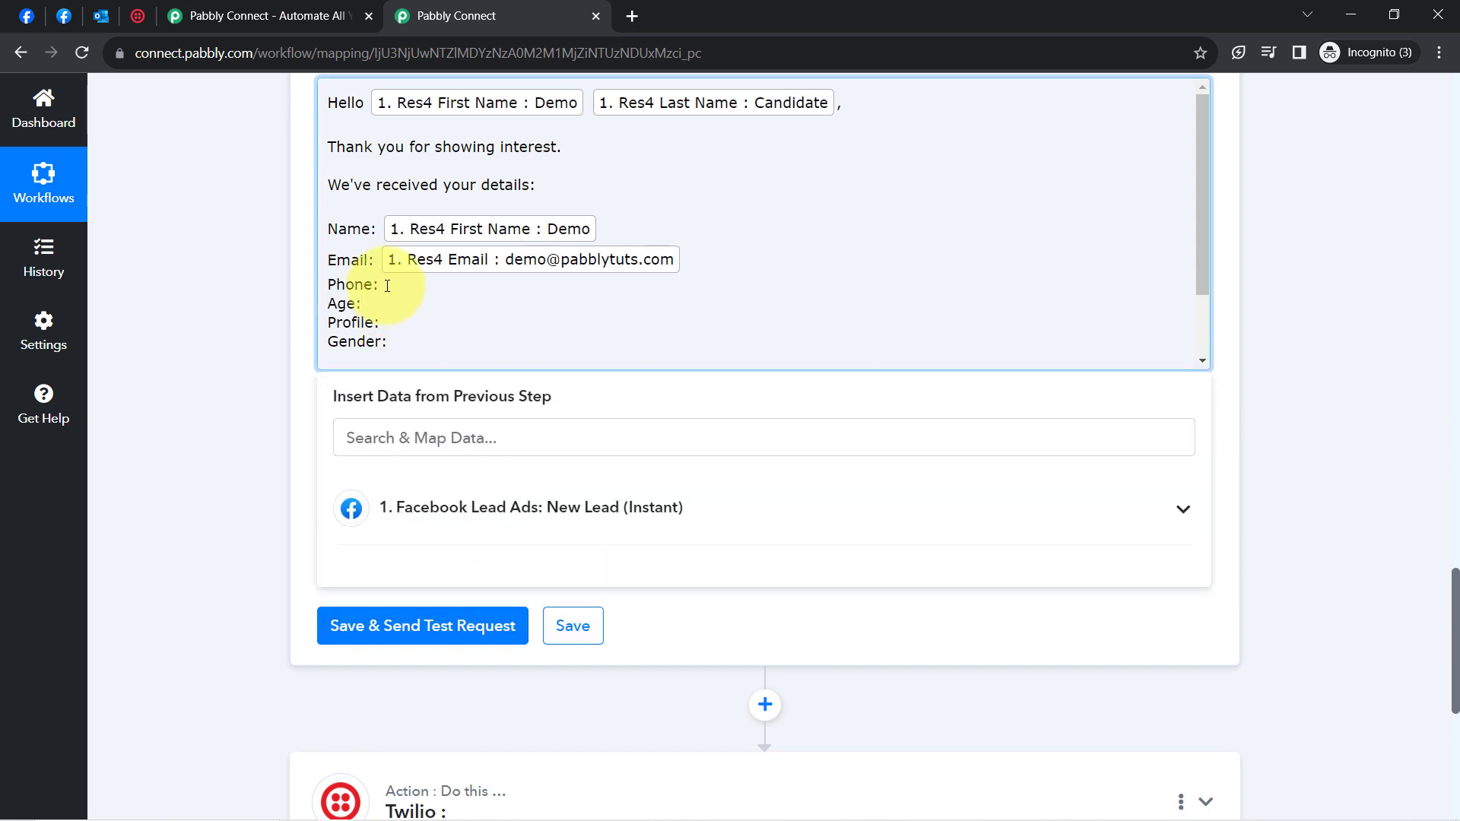
click(344, 395)
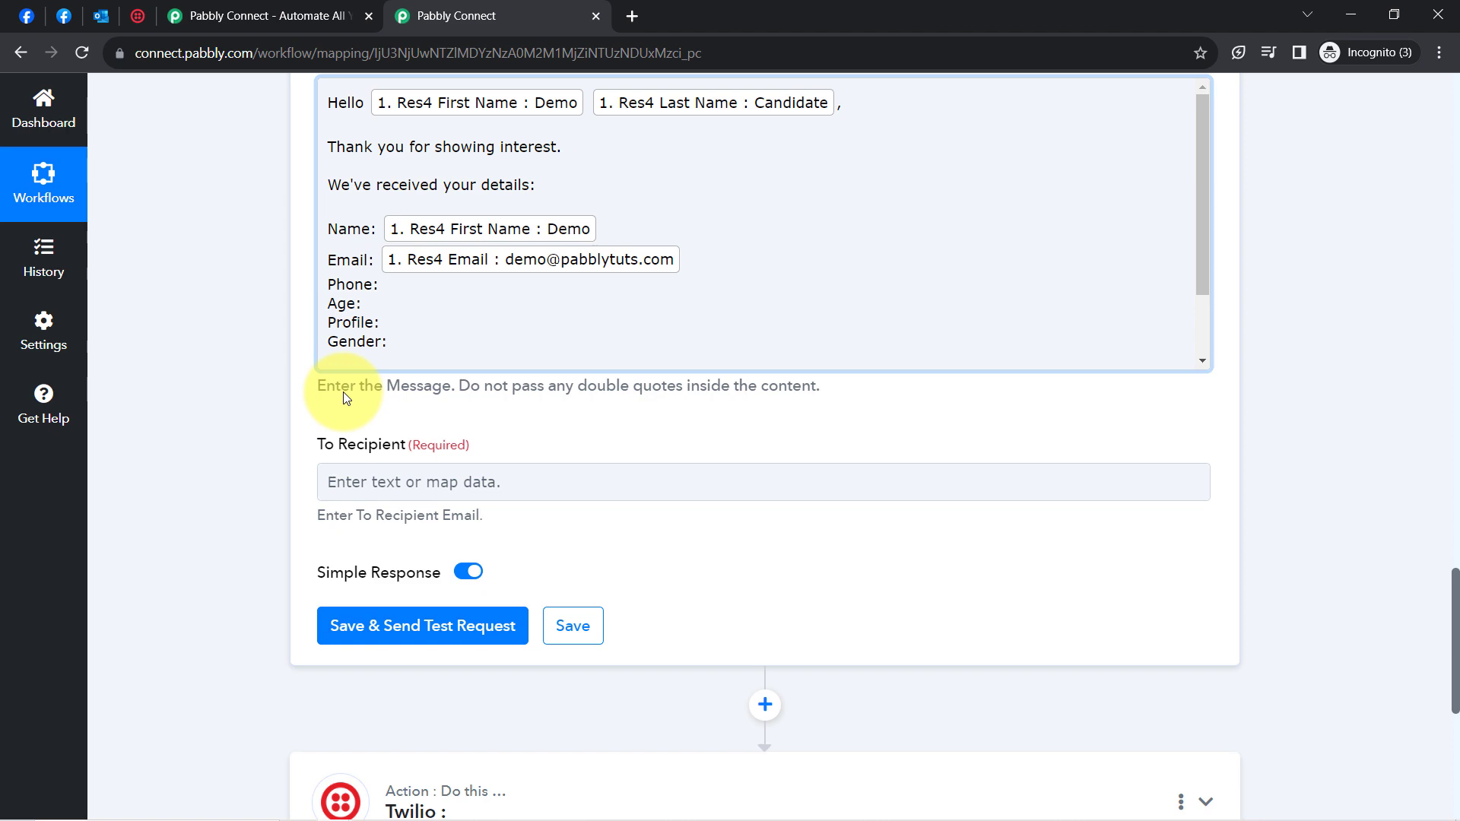
click(357, 482)
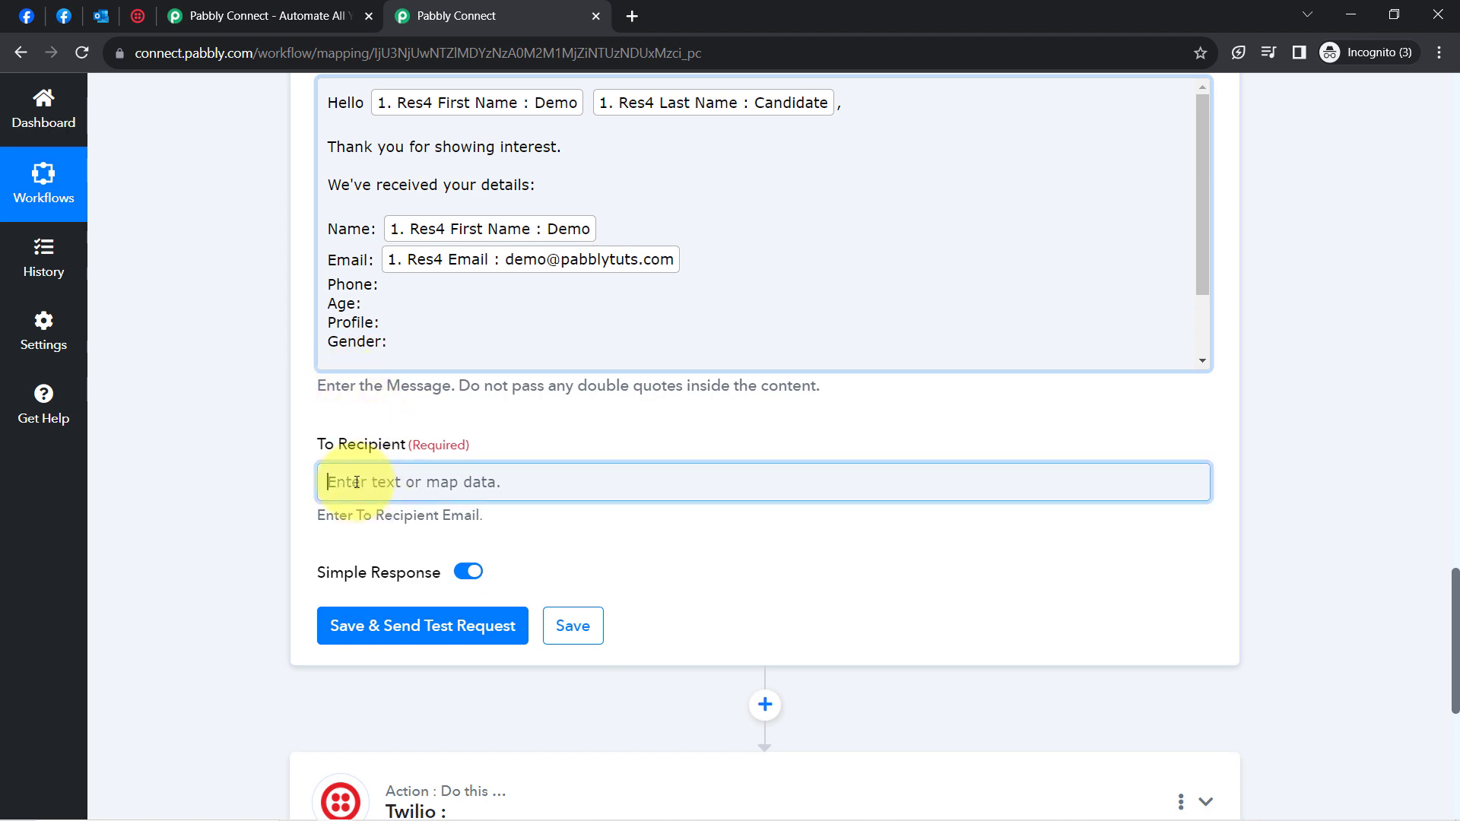
scroll(308, 428, up, 8)
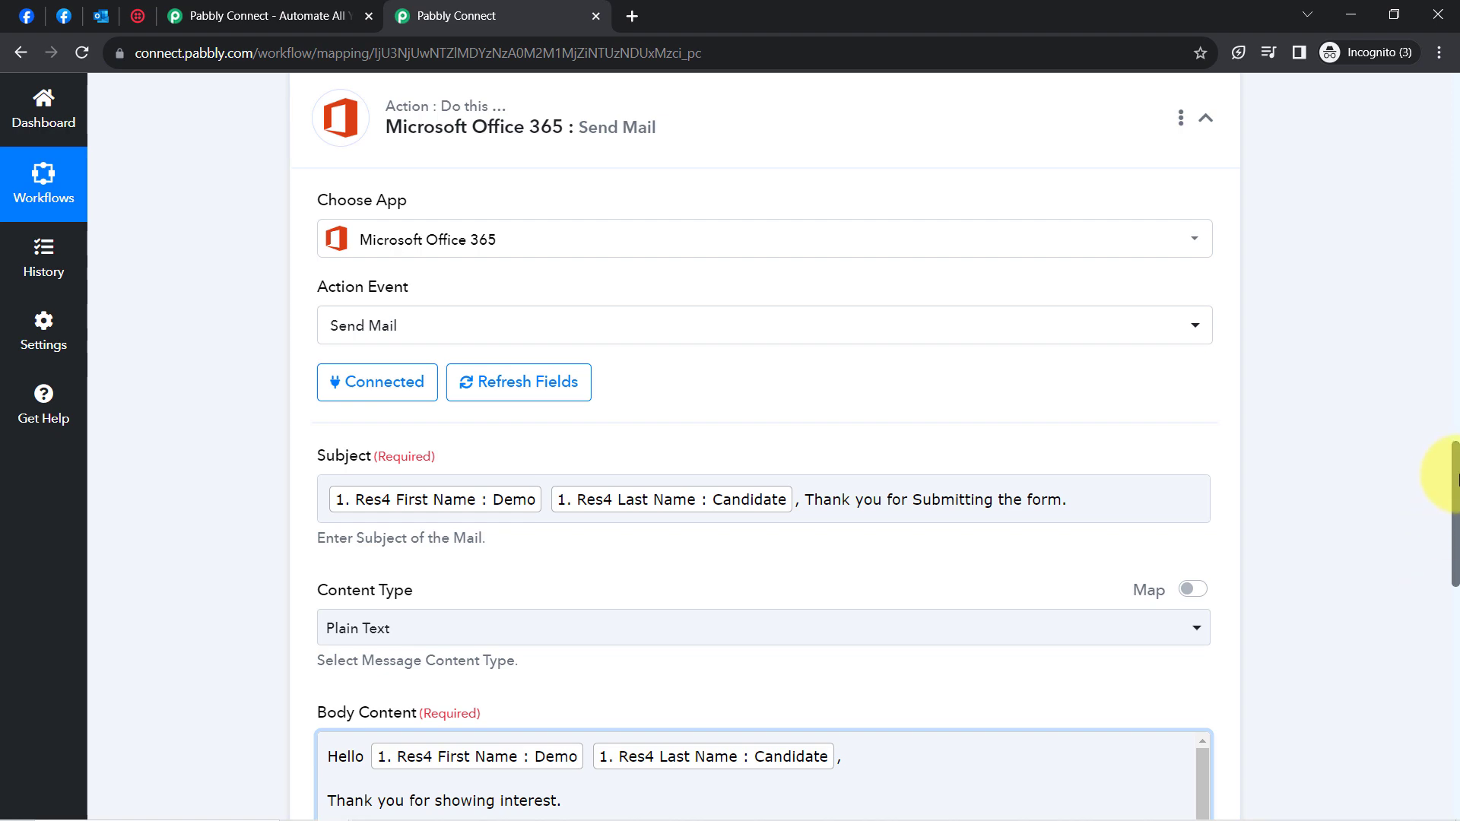
drag(1455, 479, 1455, 561)
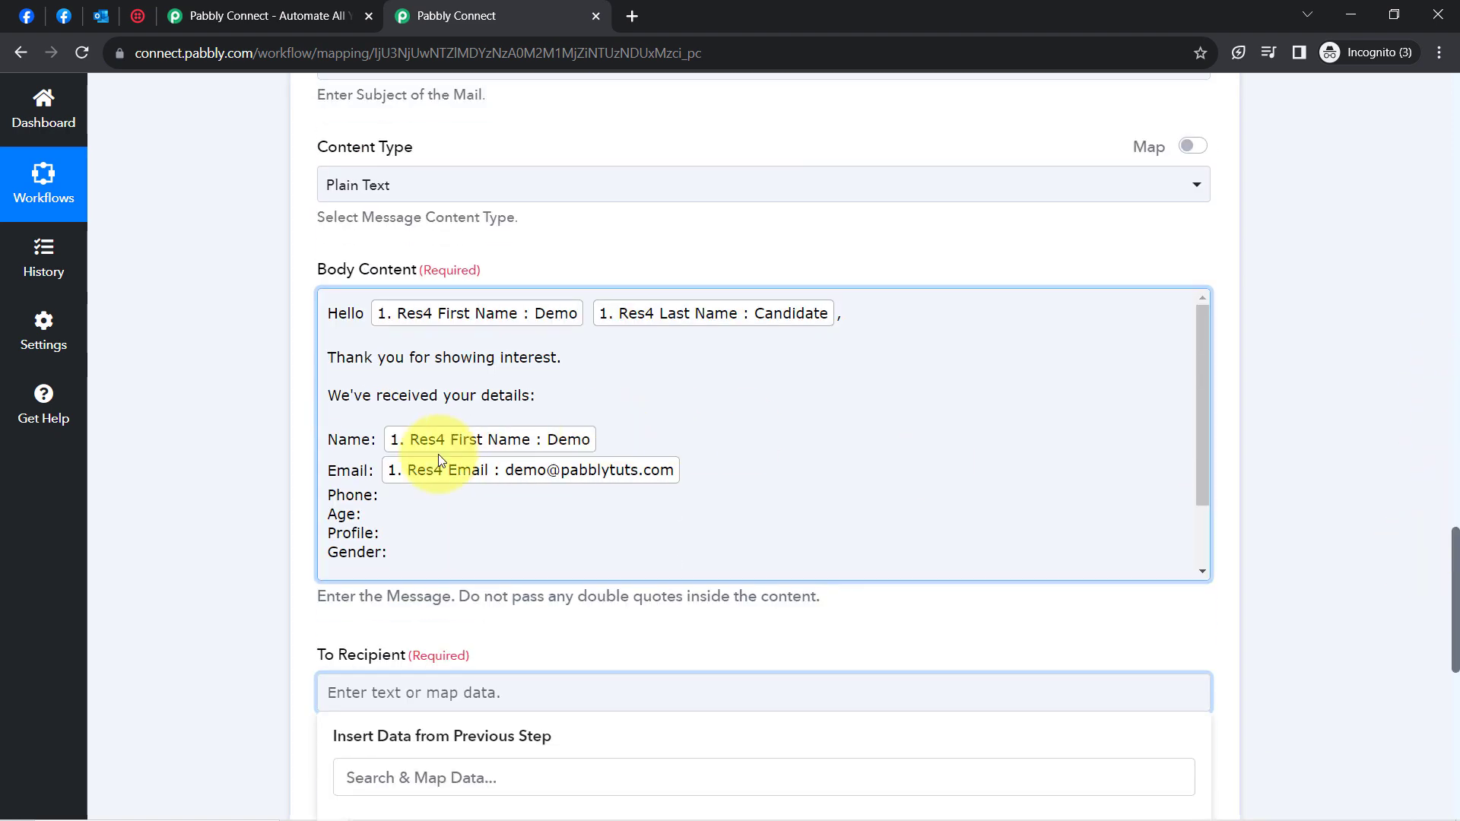
- Map the lead's Res4 Phone Number after "Phone:" in the Body Content
click(418, 496)
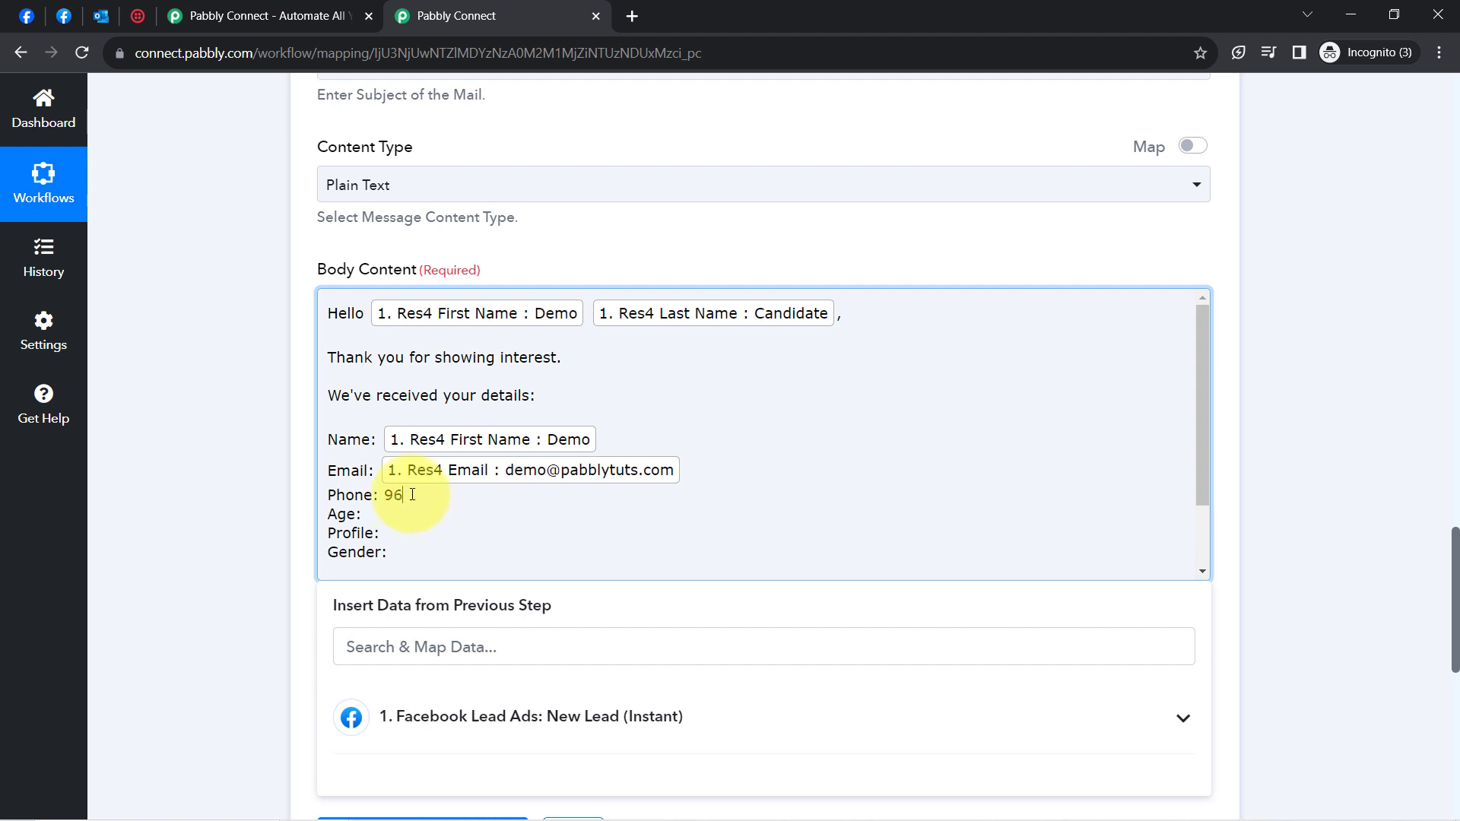
key(BackSpace)
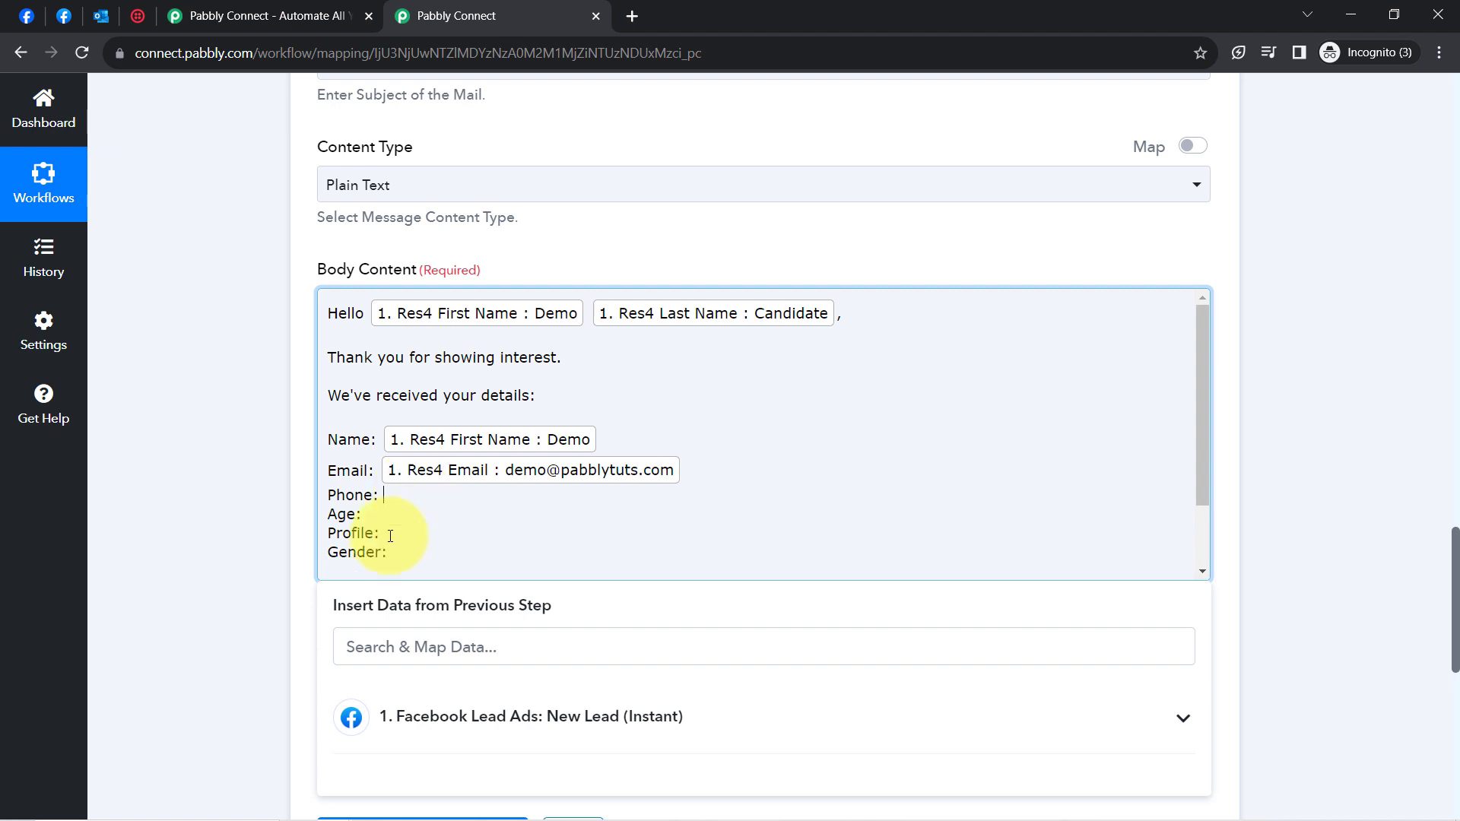
click(359, 647)
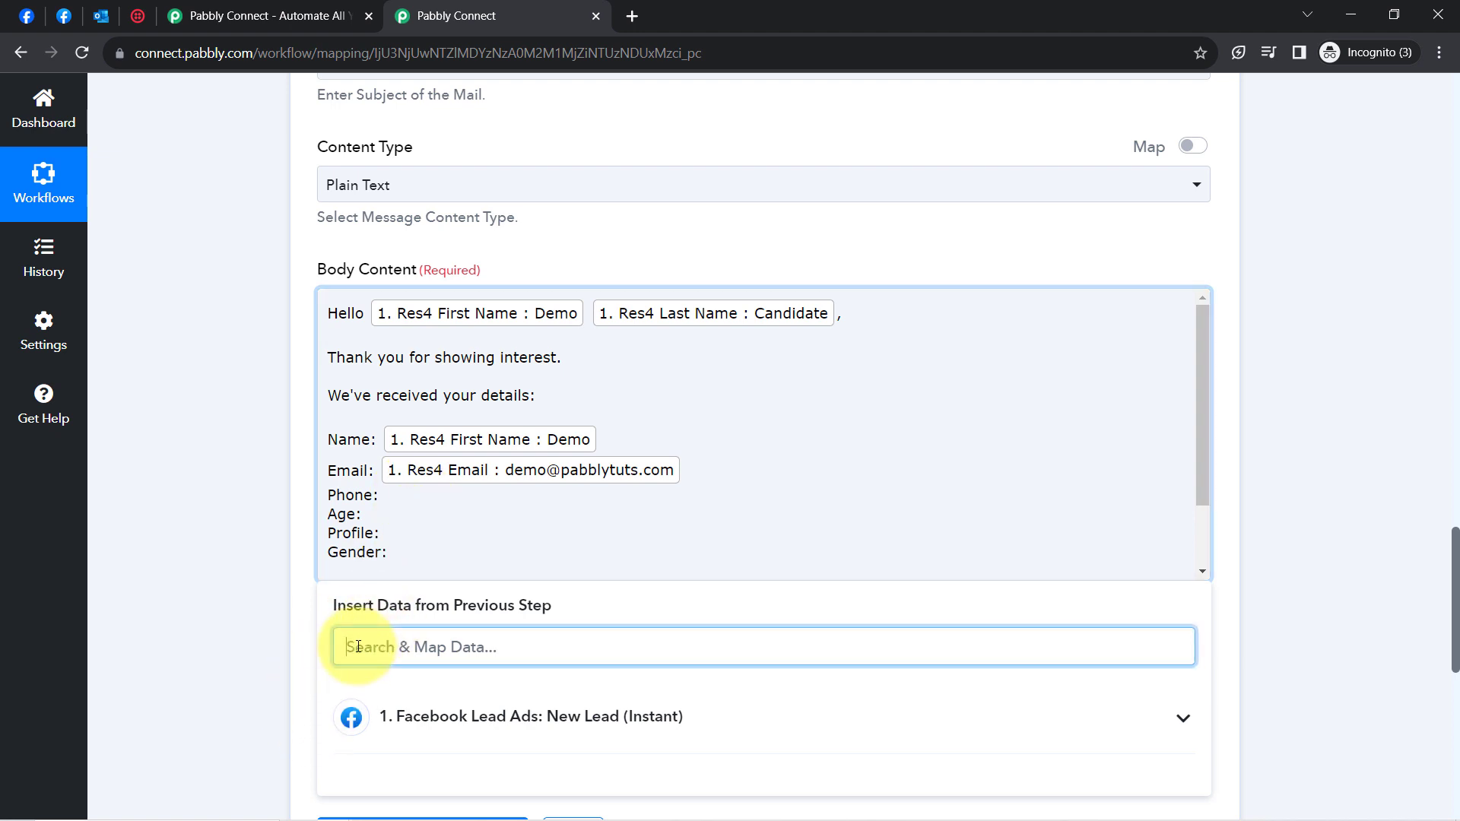
text(96)
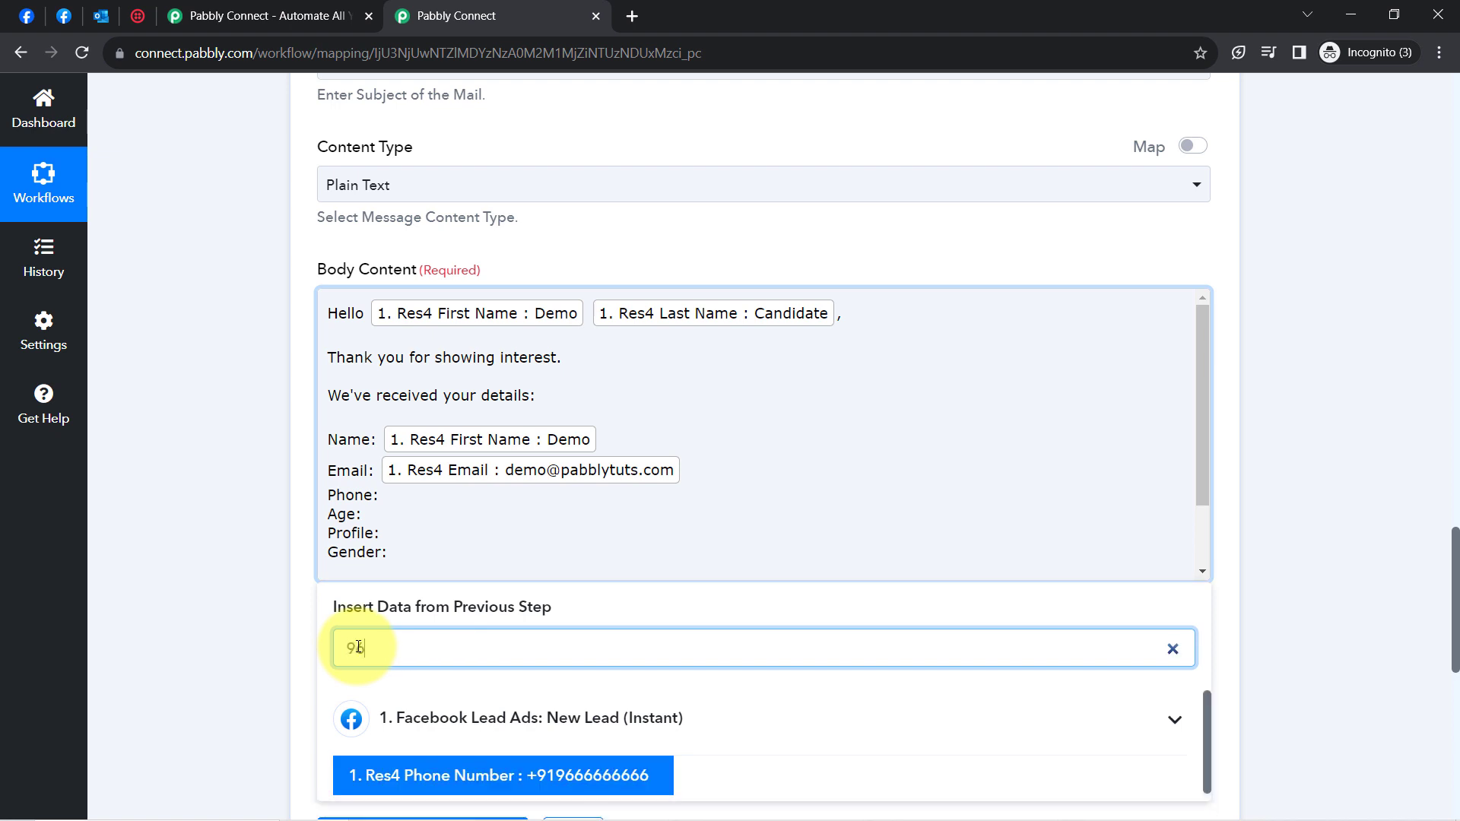
click(363, 773)
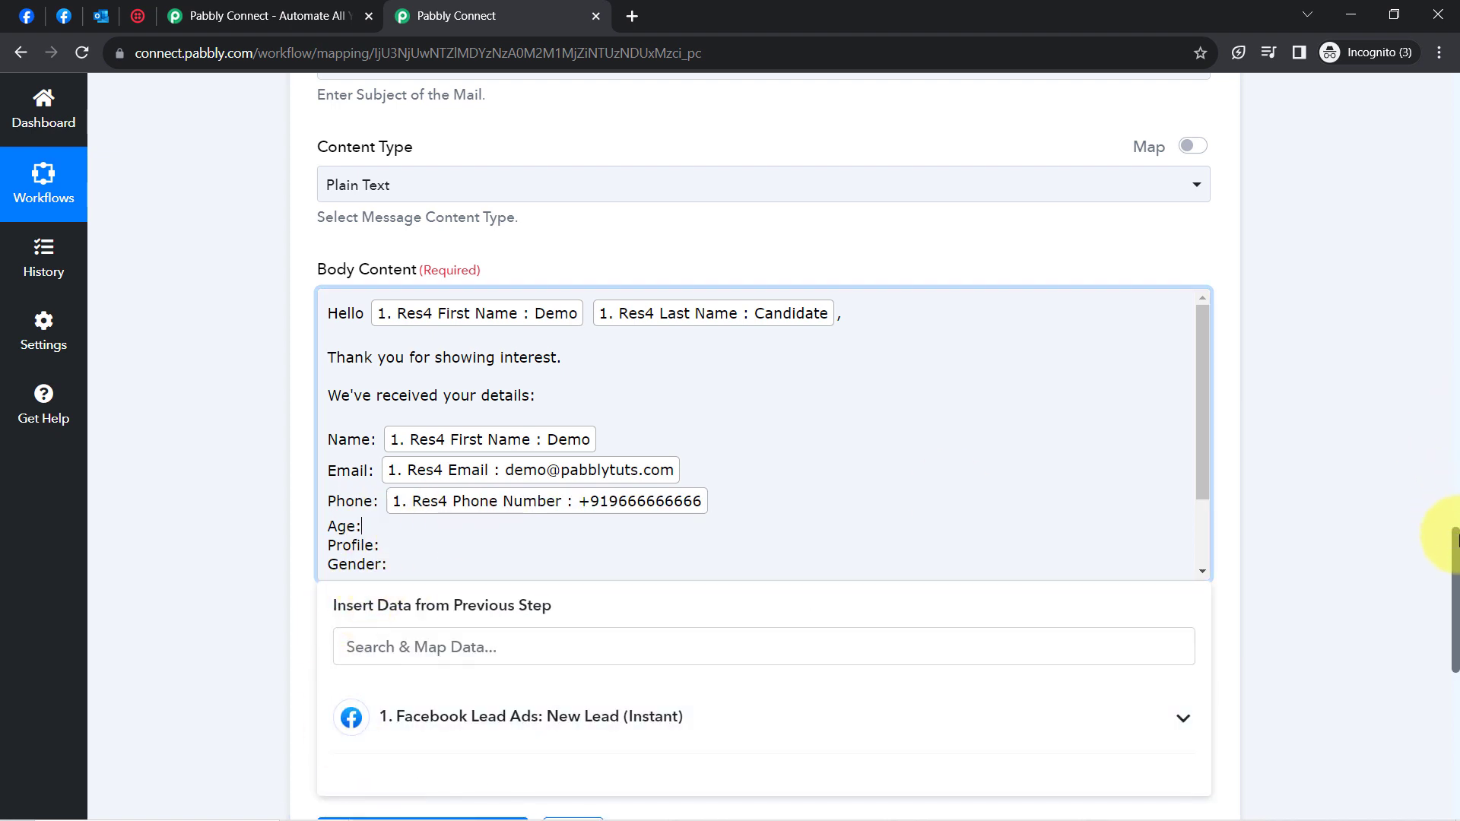
- Map the lead's Res4 Age after "Age:" in the Body Content
scroll(1454, 539, down, 2)
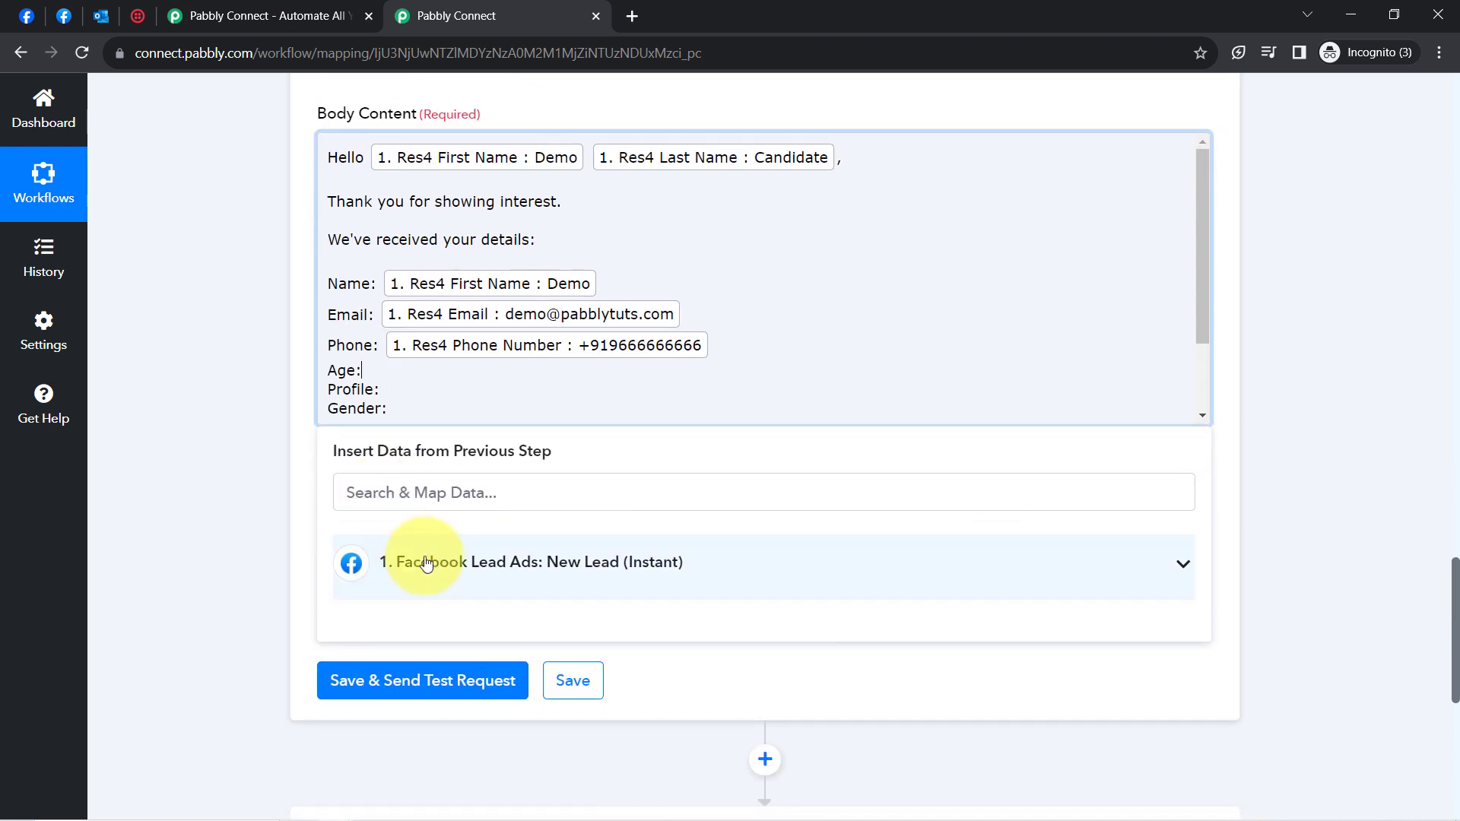
click(430, 488)
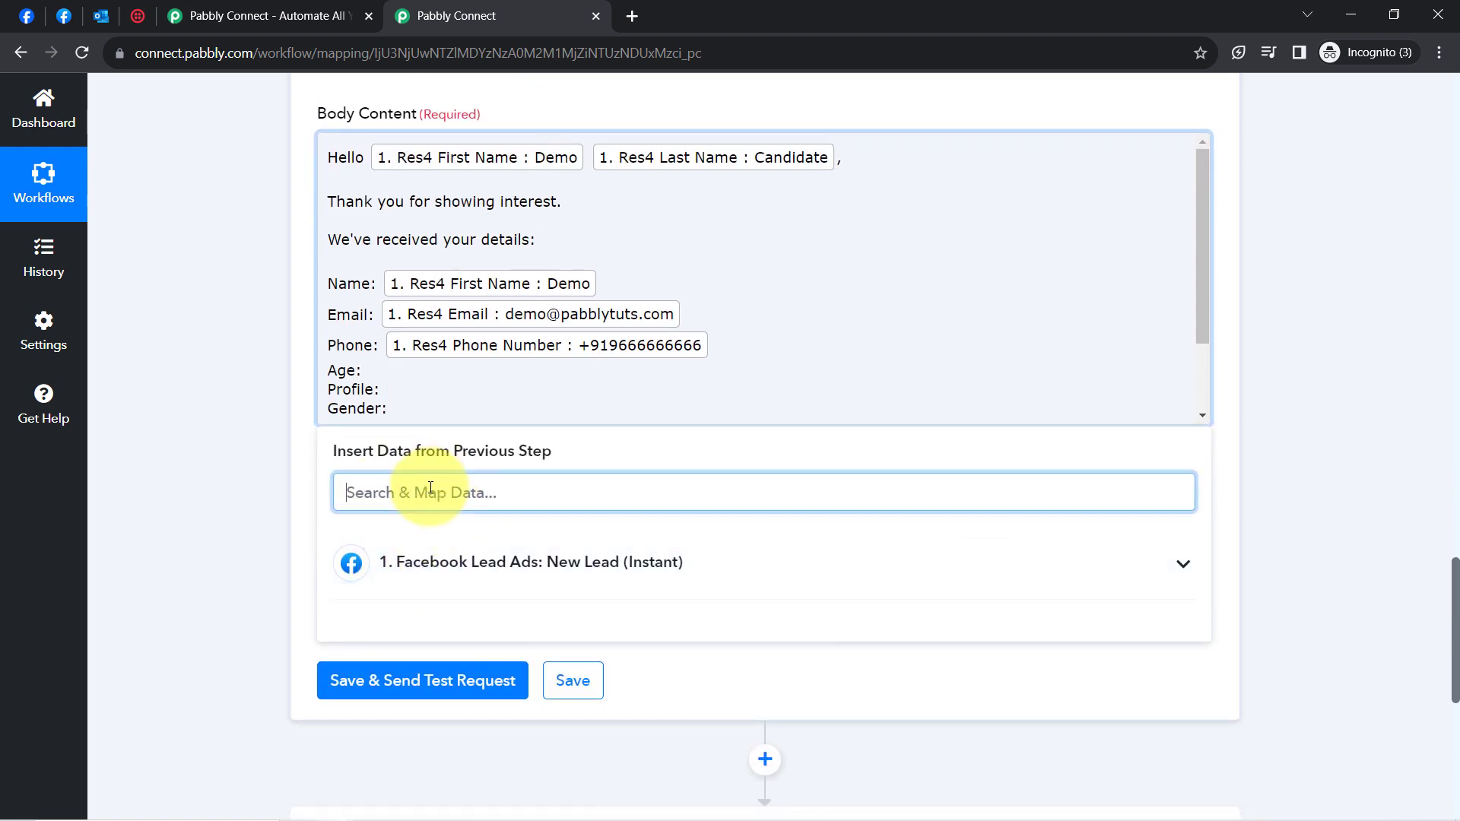
text(27)
key(BackSpace)
key(BackSpace)
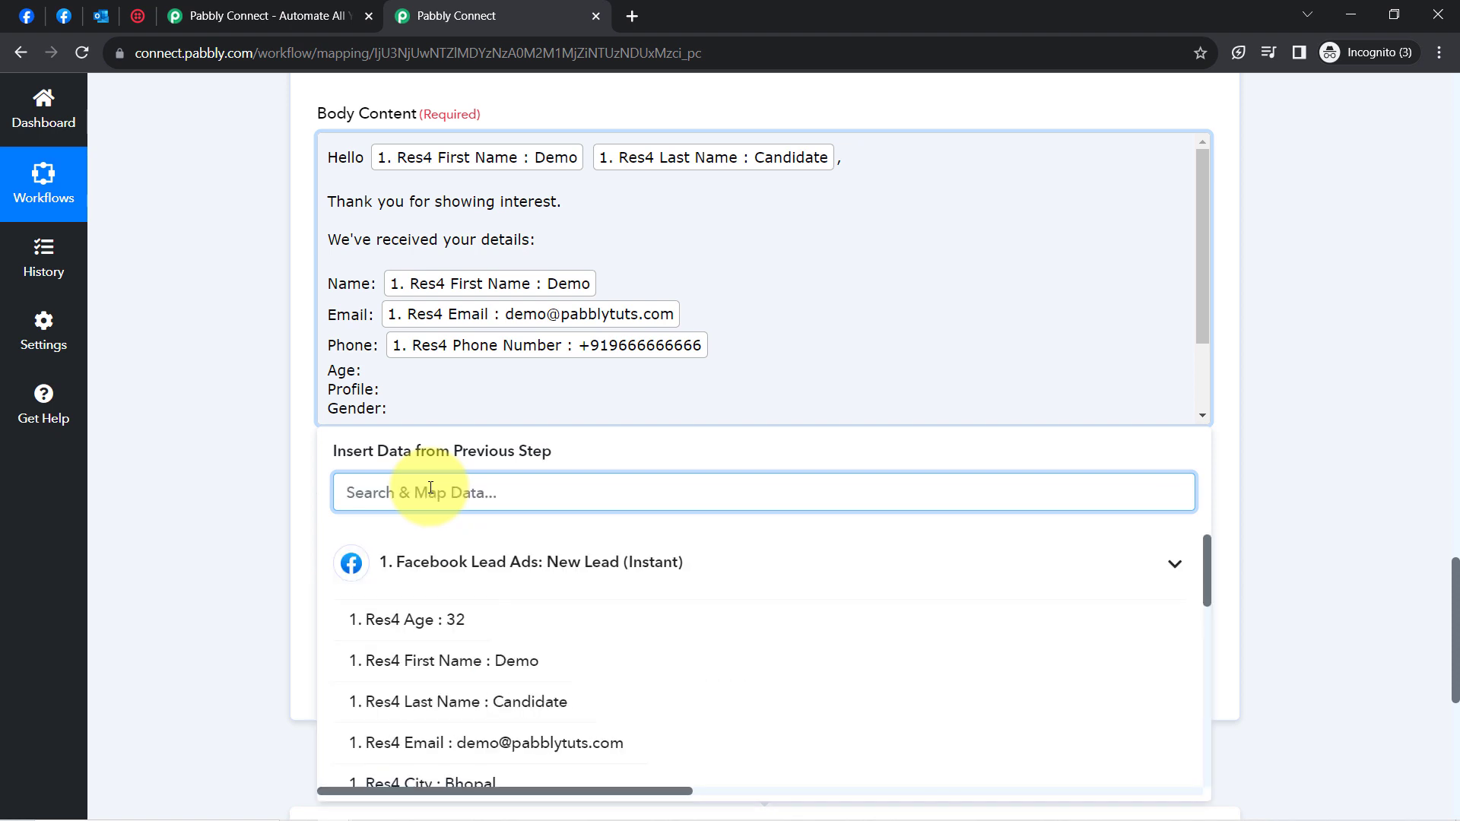
text(agw)
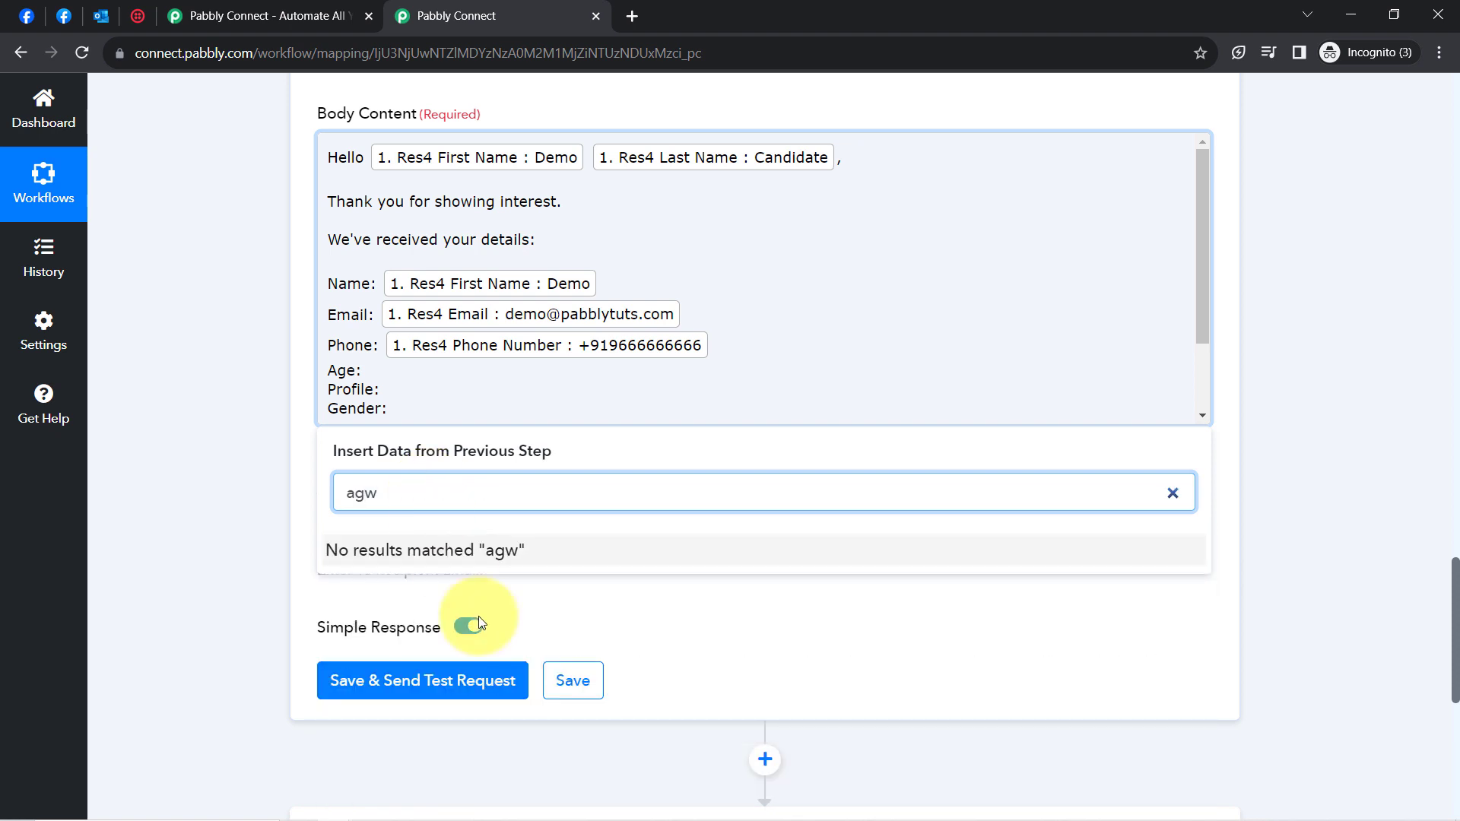
key(BackSpace)
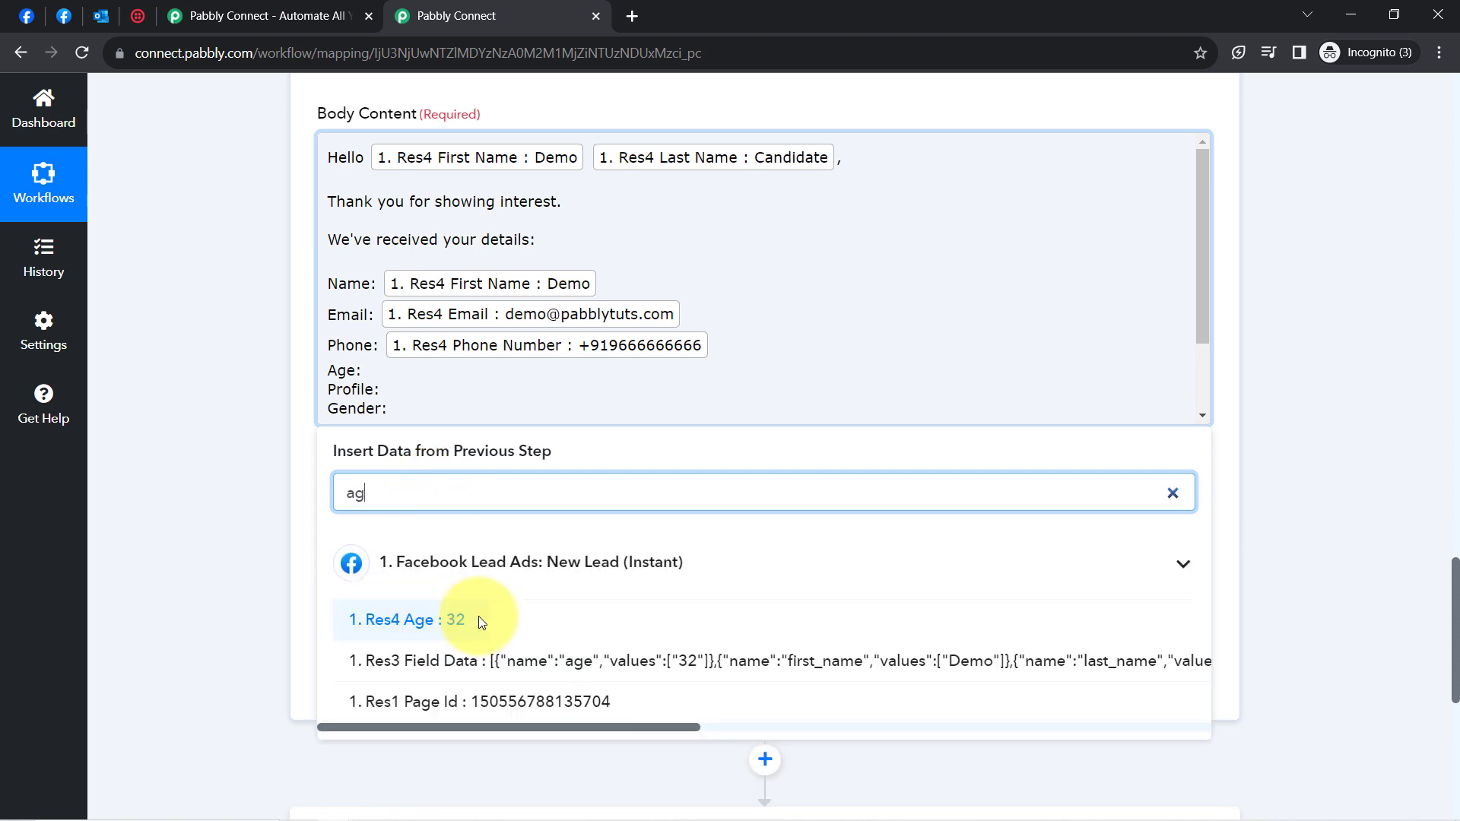
click(409, 621)
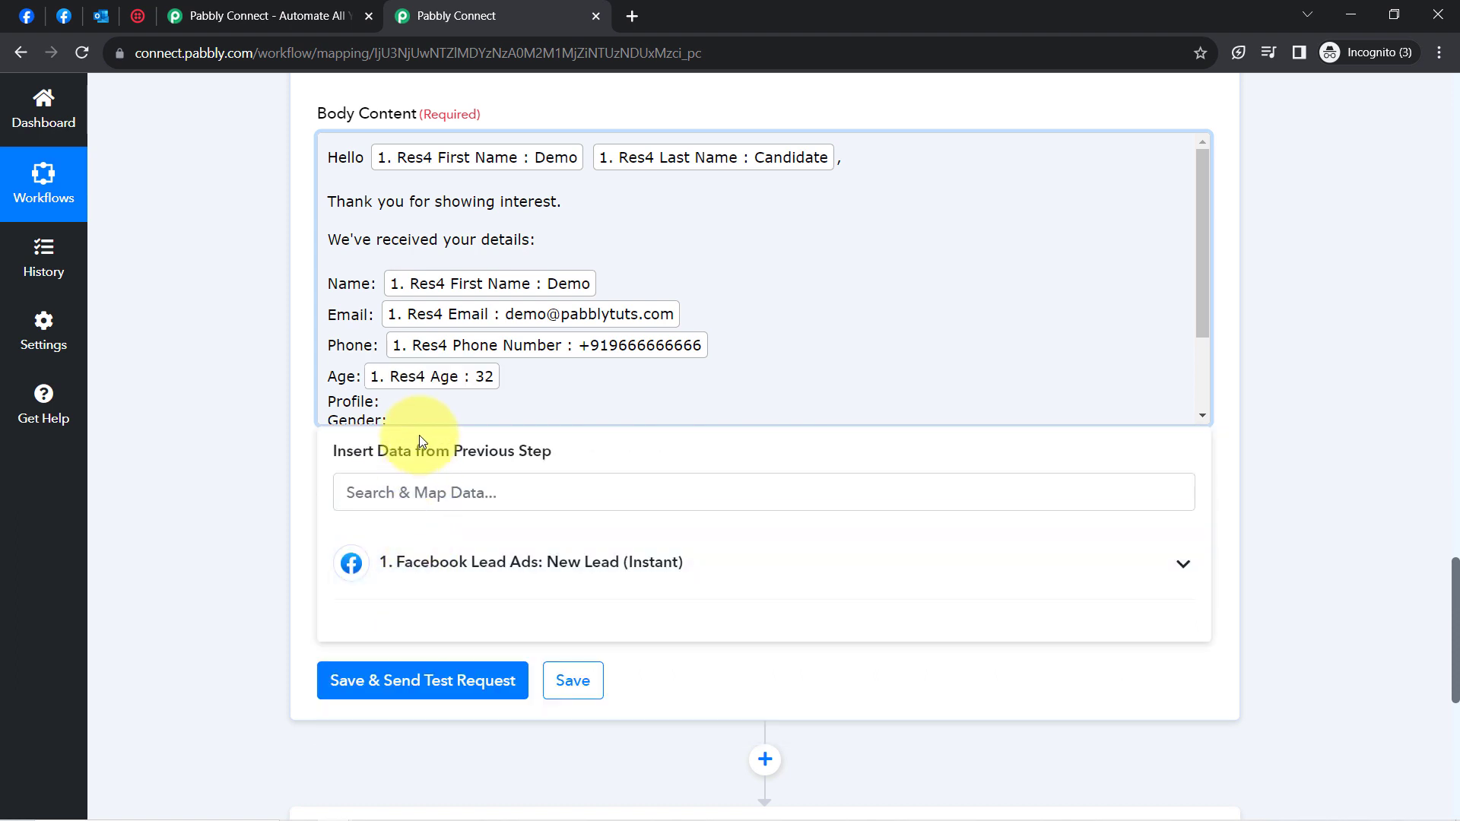
- Map the lead's Res4 Job Title after "Profile:" in the Body Content
click(358, 491)
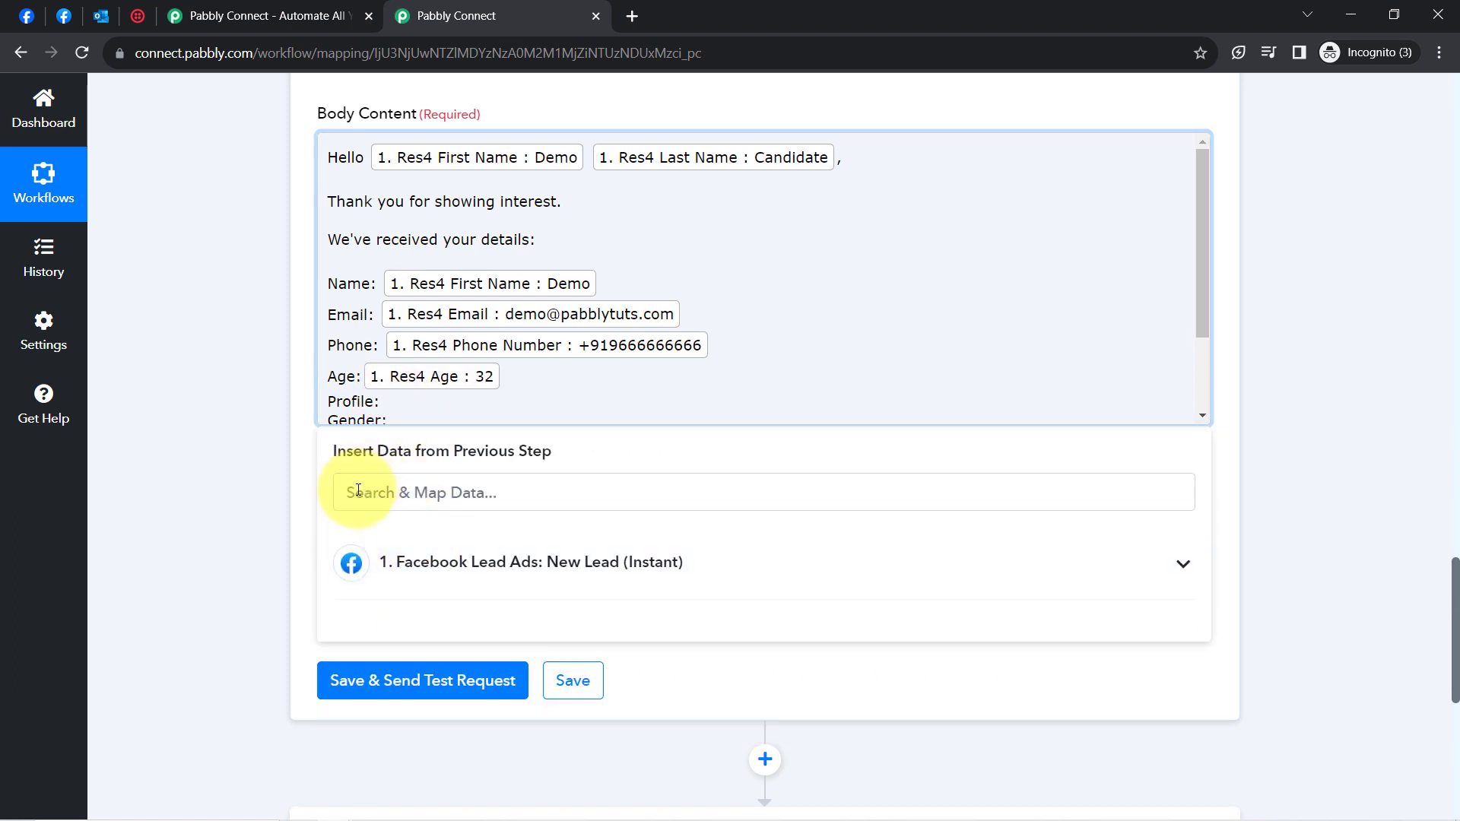
text(des)
click(408, 620)
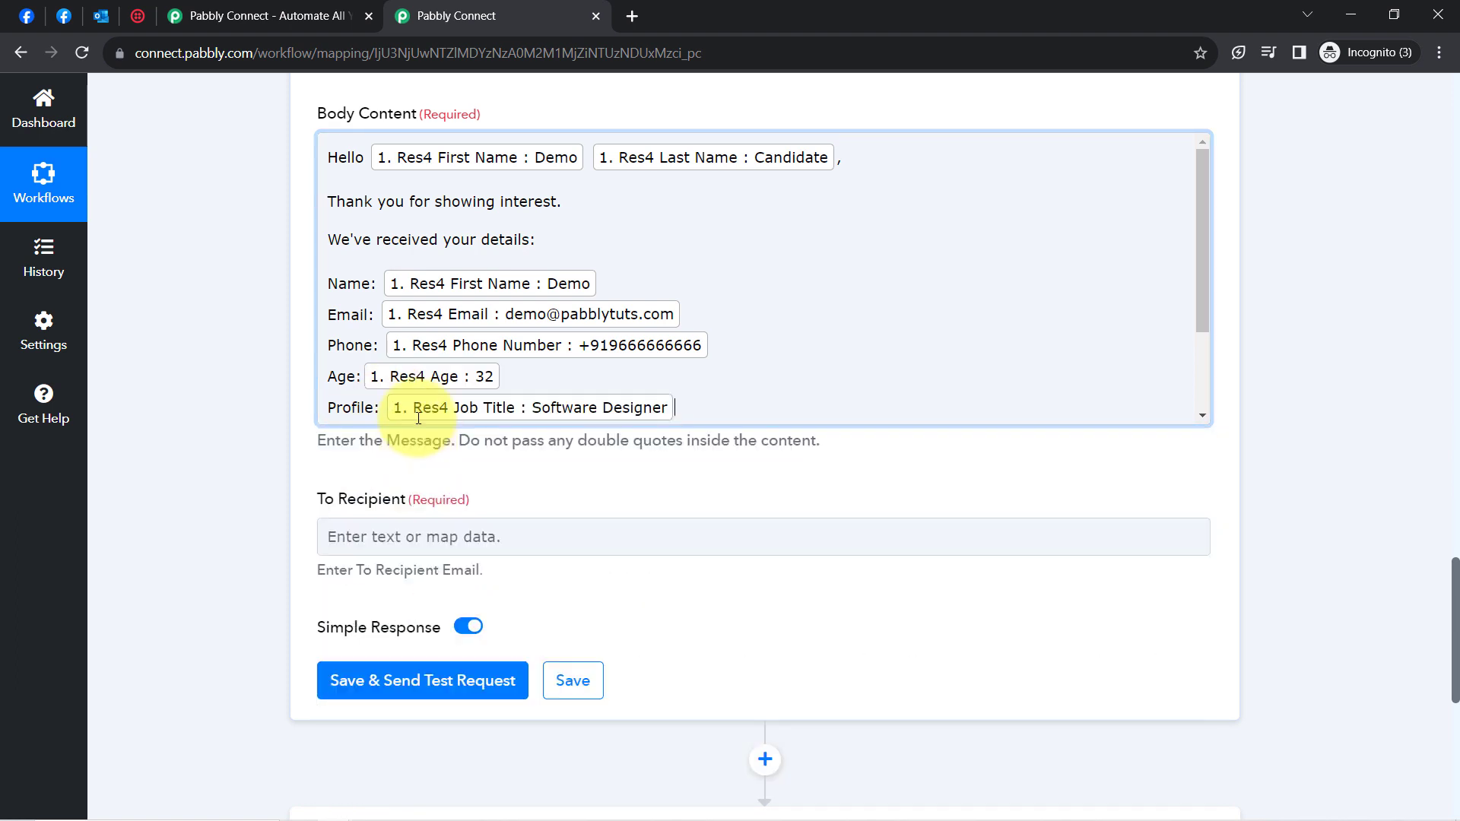
- Map the lead's Res4 Gender after "Gender:" in the Body Content and review the message text
scroll(679, 398, down, 1)
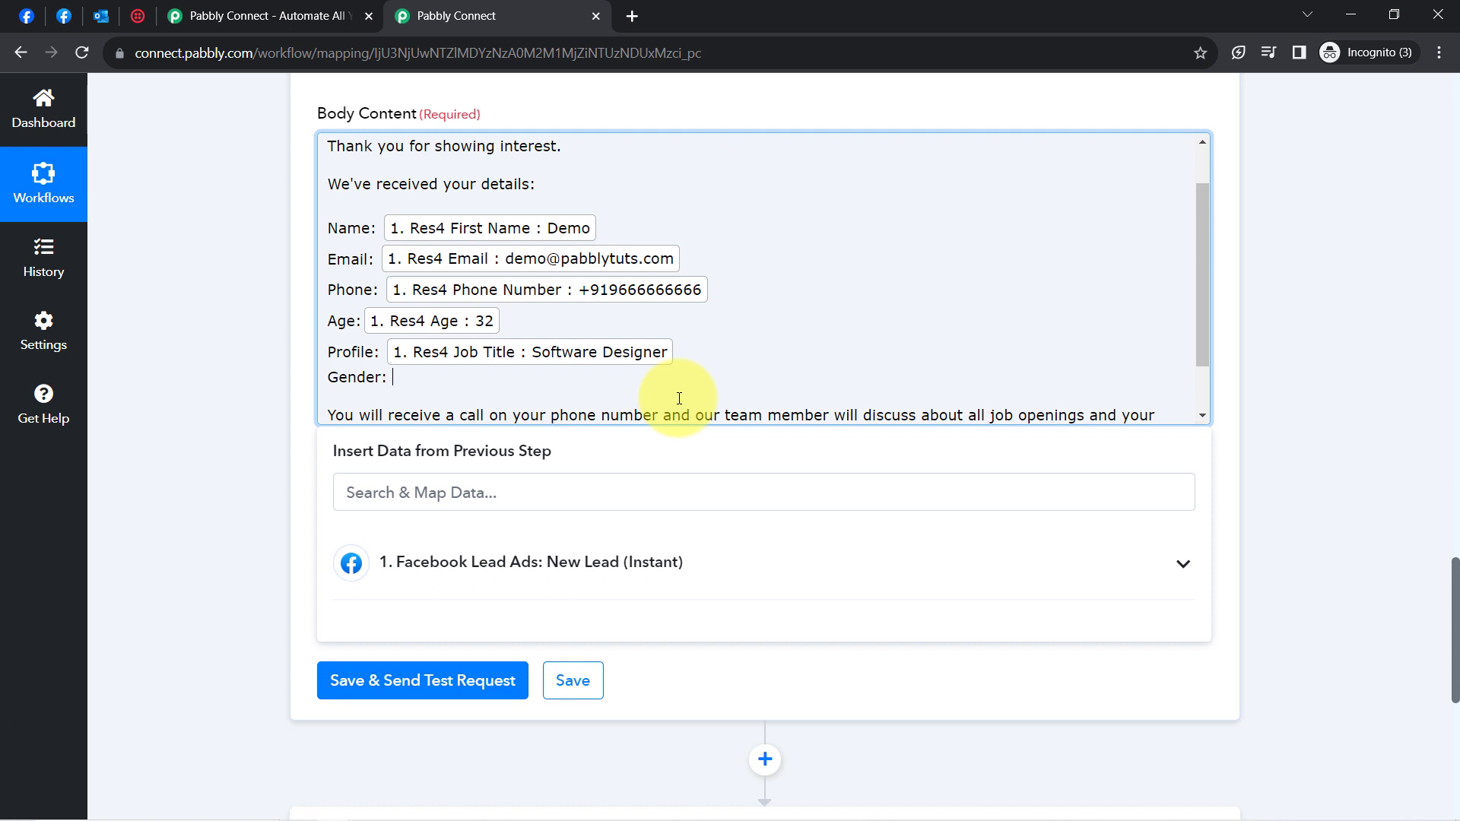
click(376, 484)
text(rem)
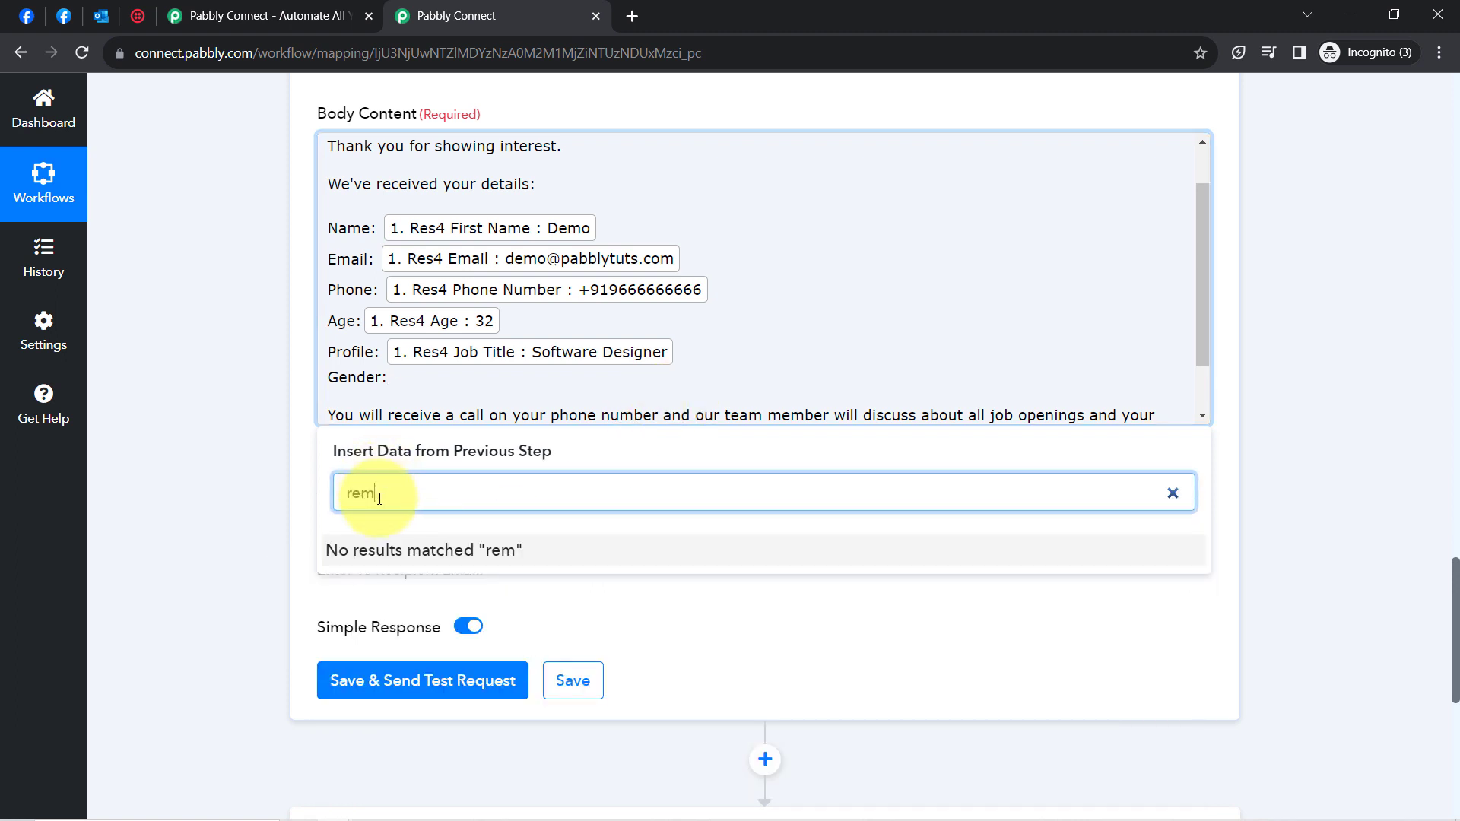
key(BackSpace)
key(BackSpace)
key(BackSpace)
text(fem)
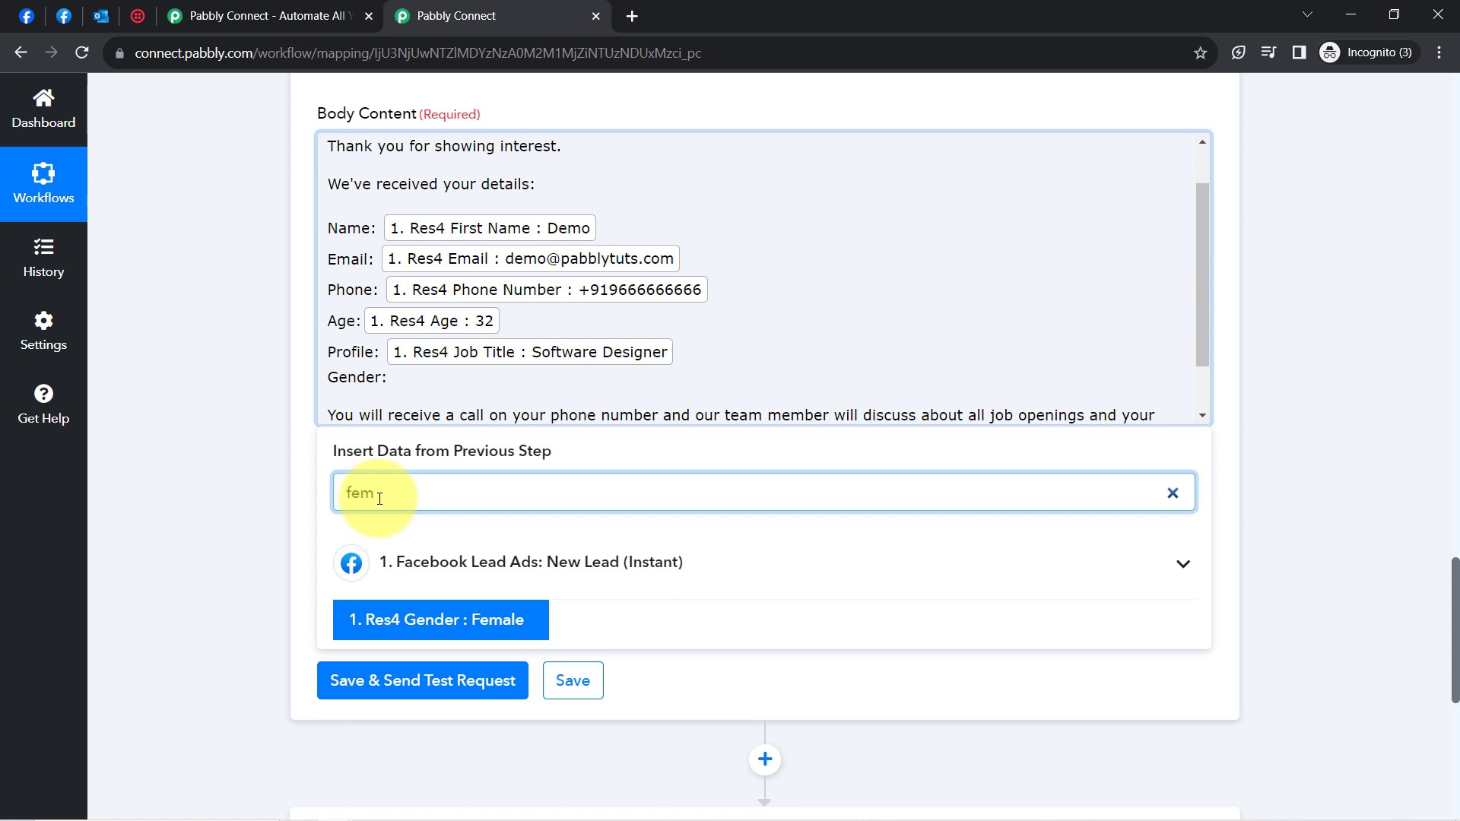
click(374, 618)
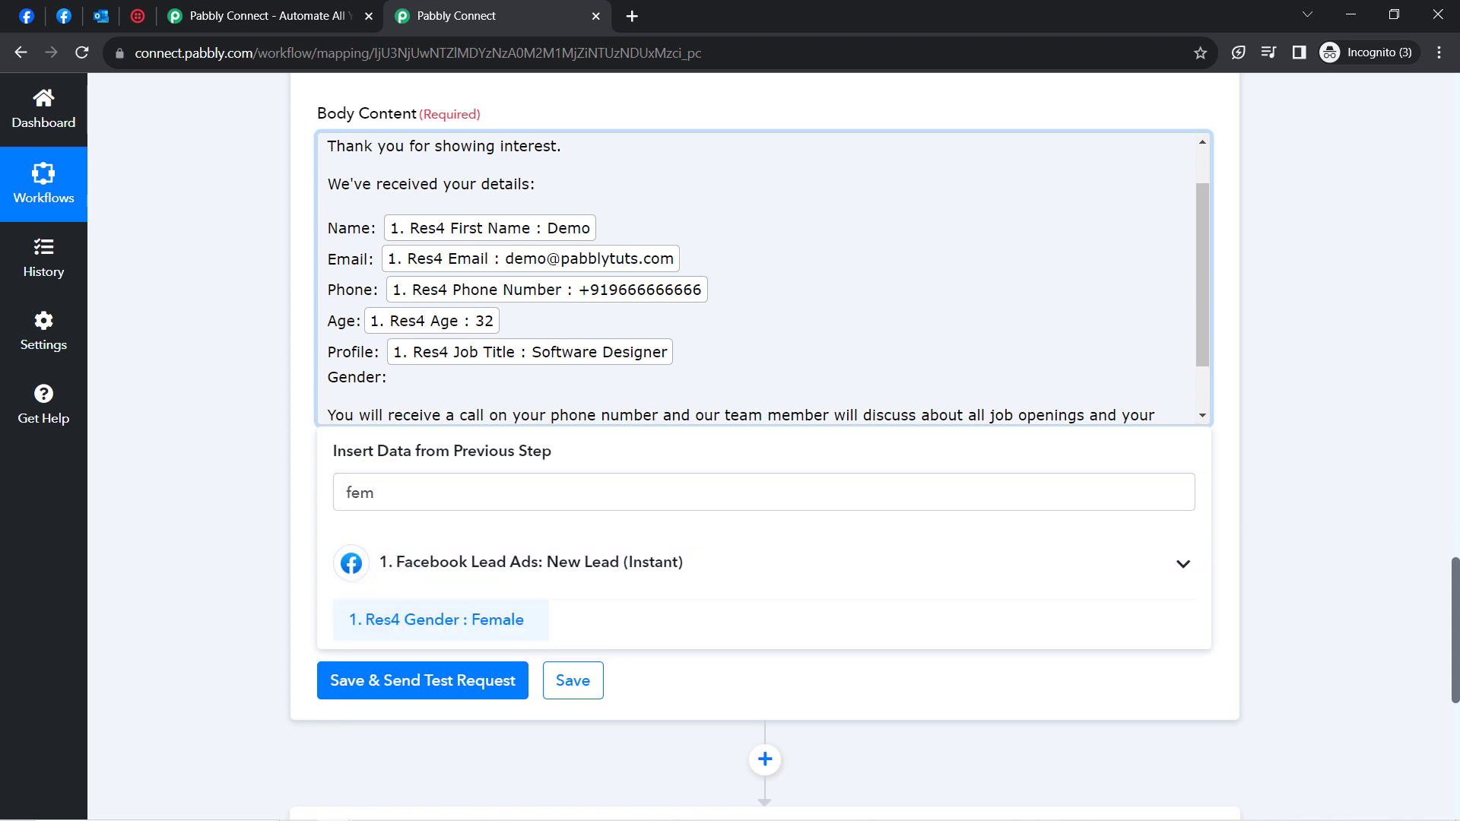
click(235, 343)
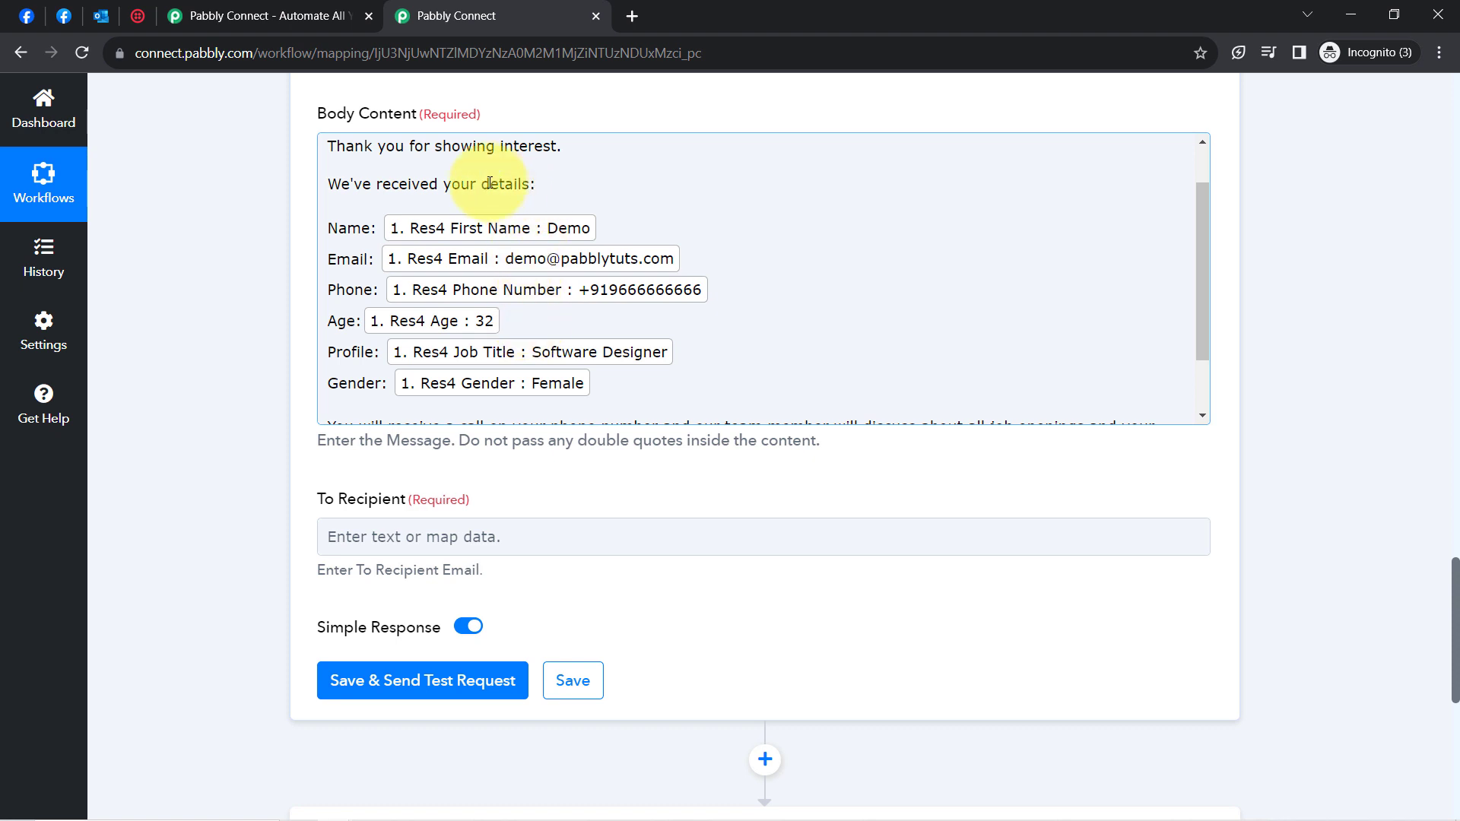
drag(354, 146, 588, 200)
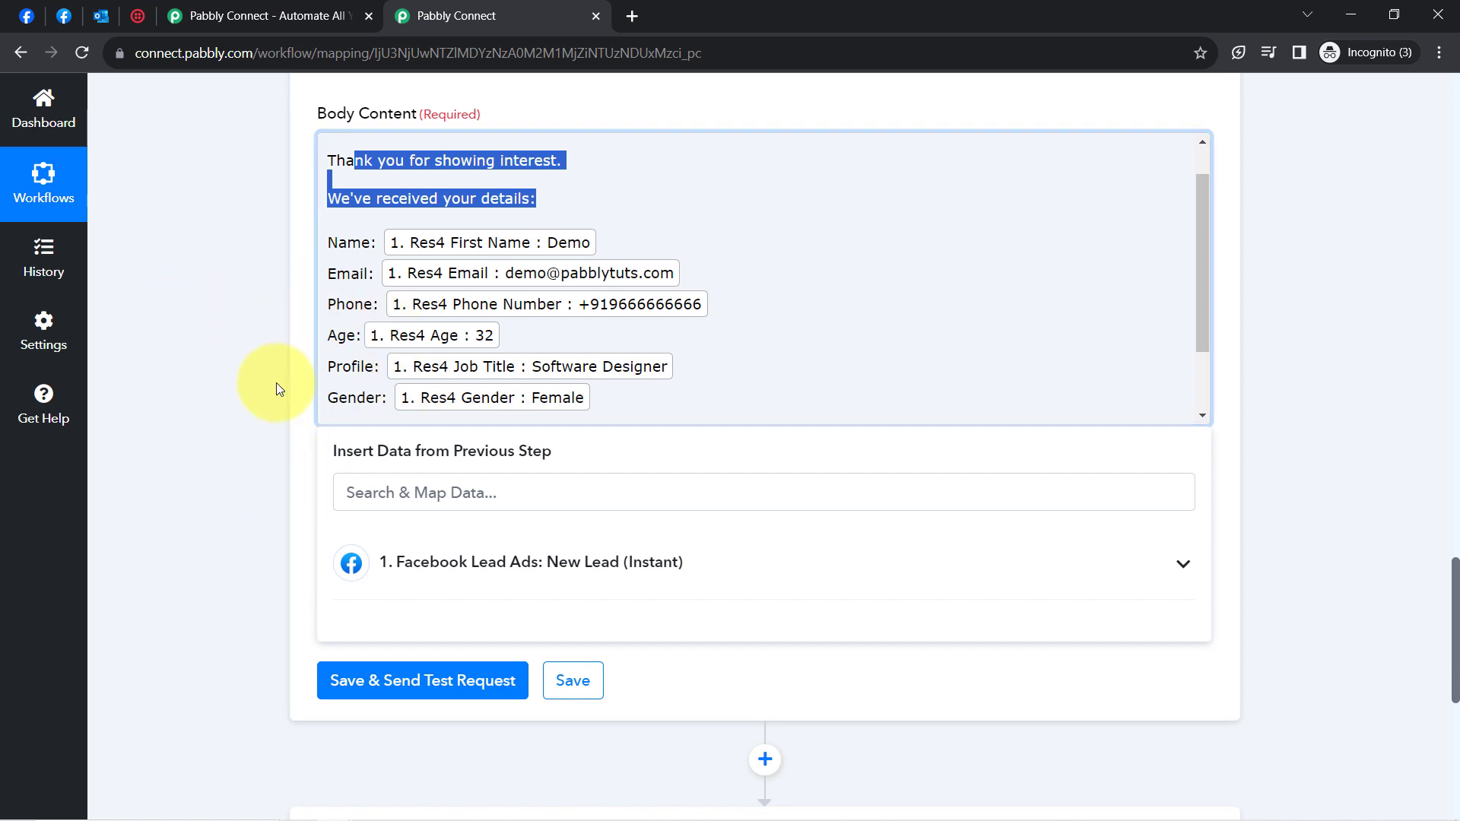
click(253, 359)
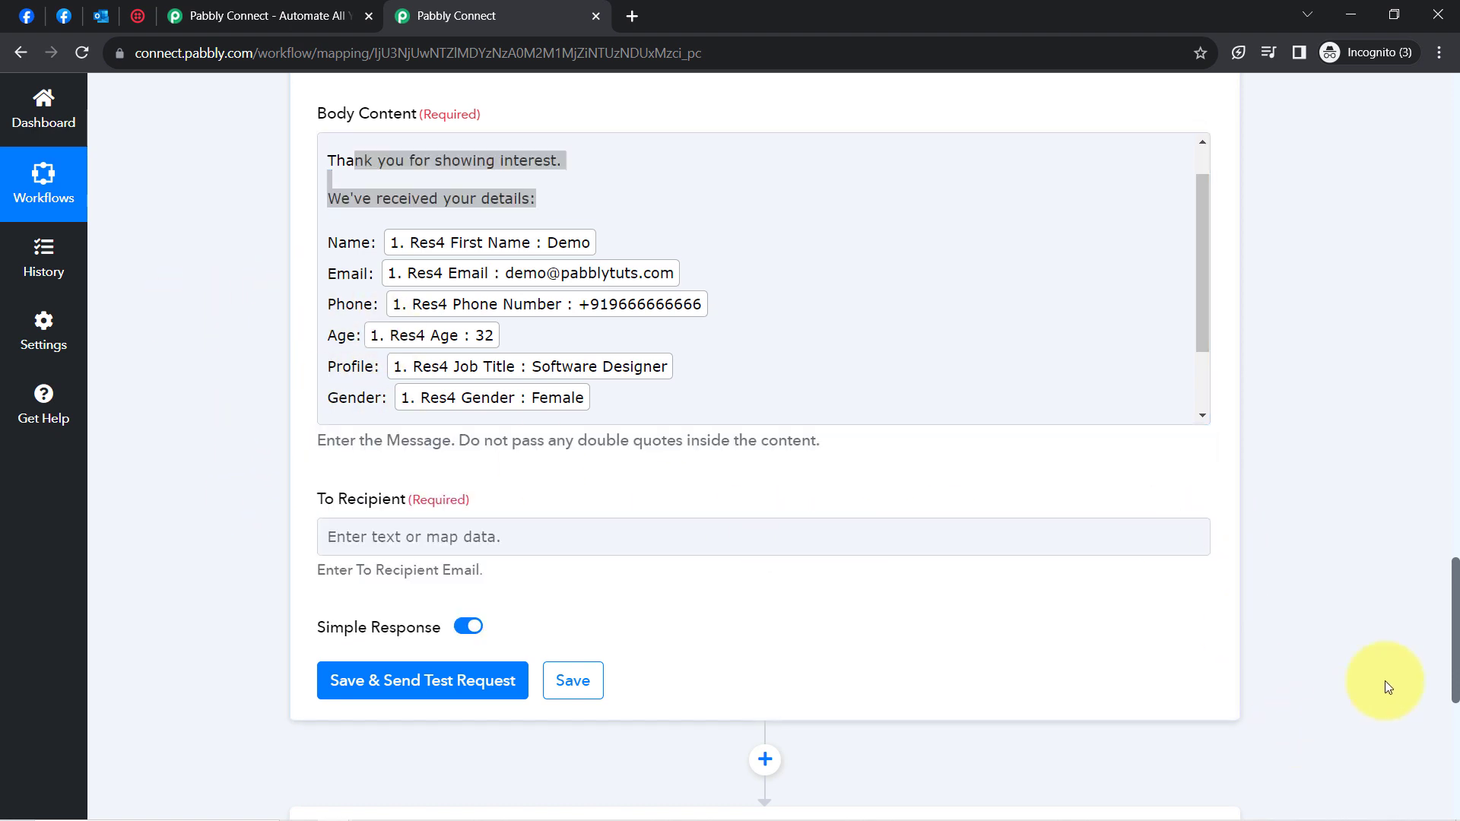
- Map the lead's Res4 Email as the To Recipient, then save the Outlook action and send a test request
scroll(1454, 594, down, 2)
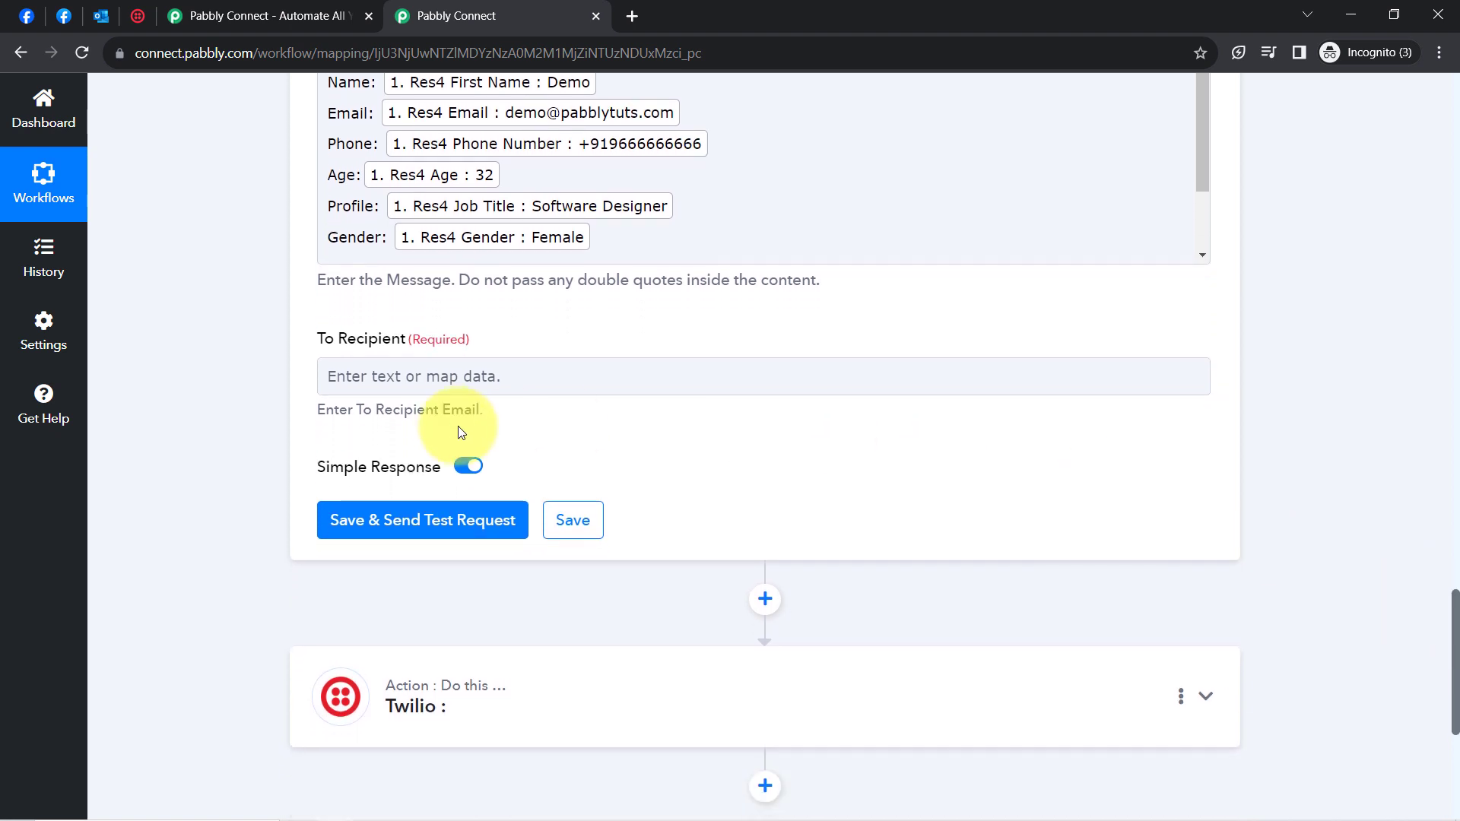
click(410, 378)
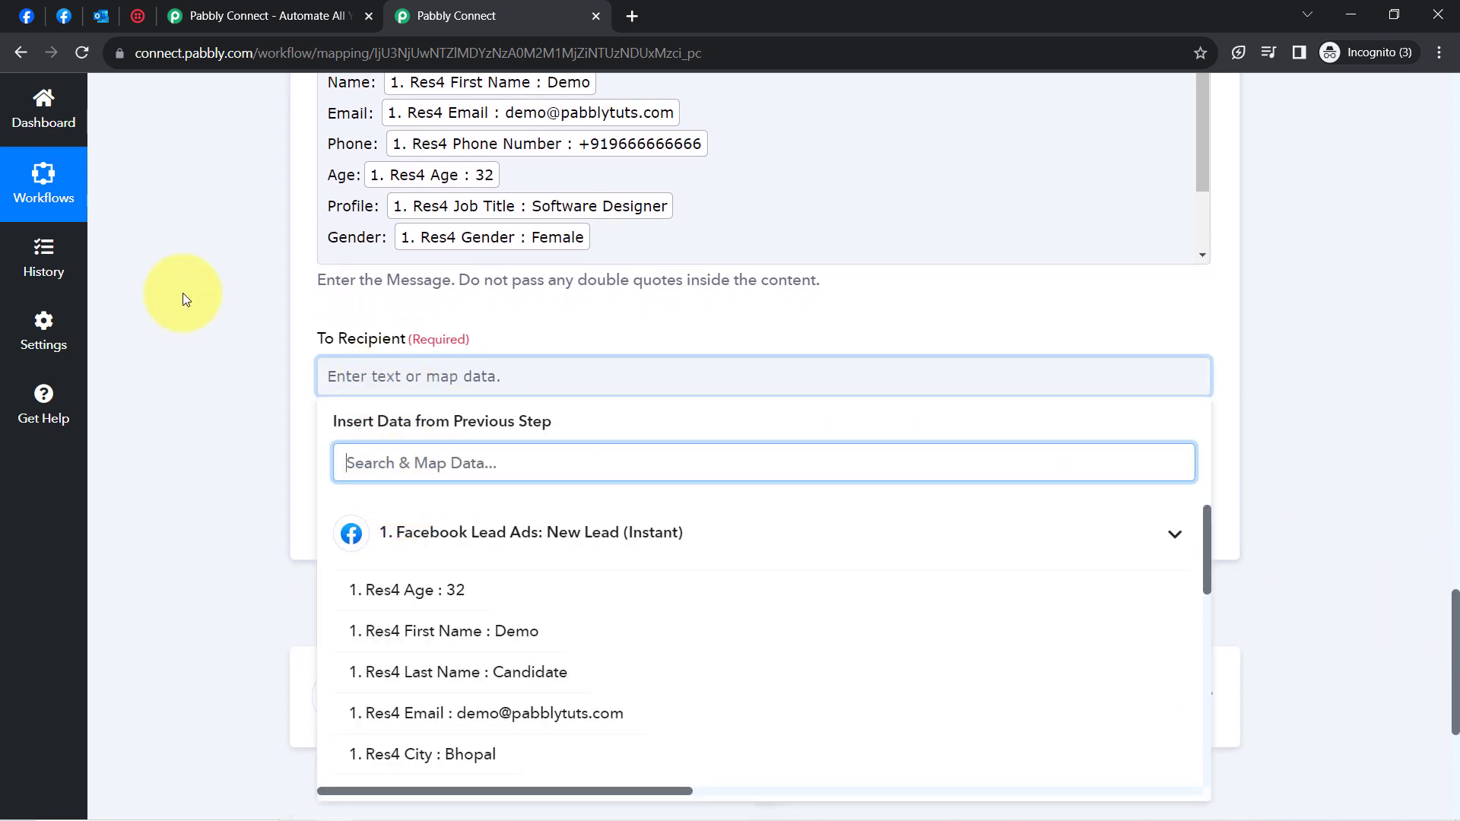
click(185, 297)
click(335, 375)
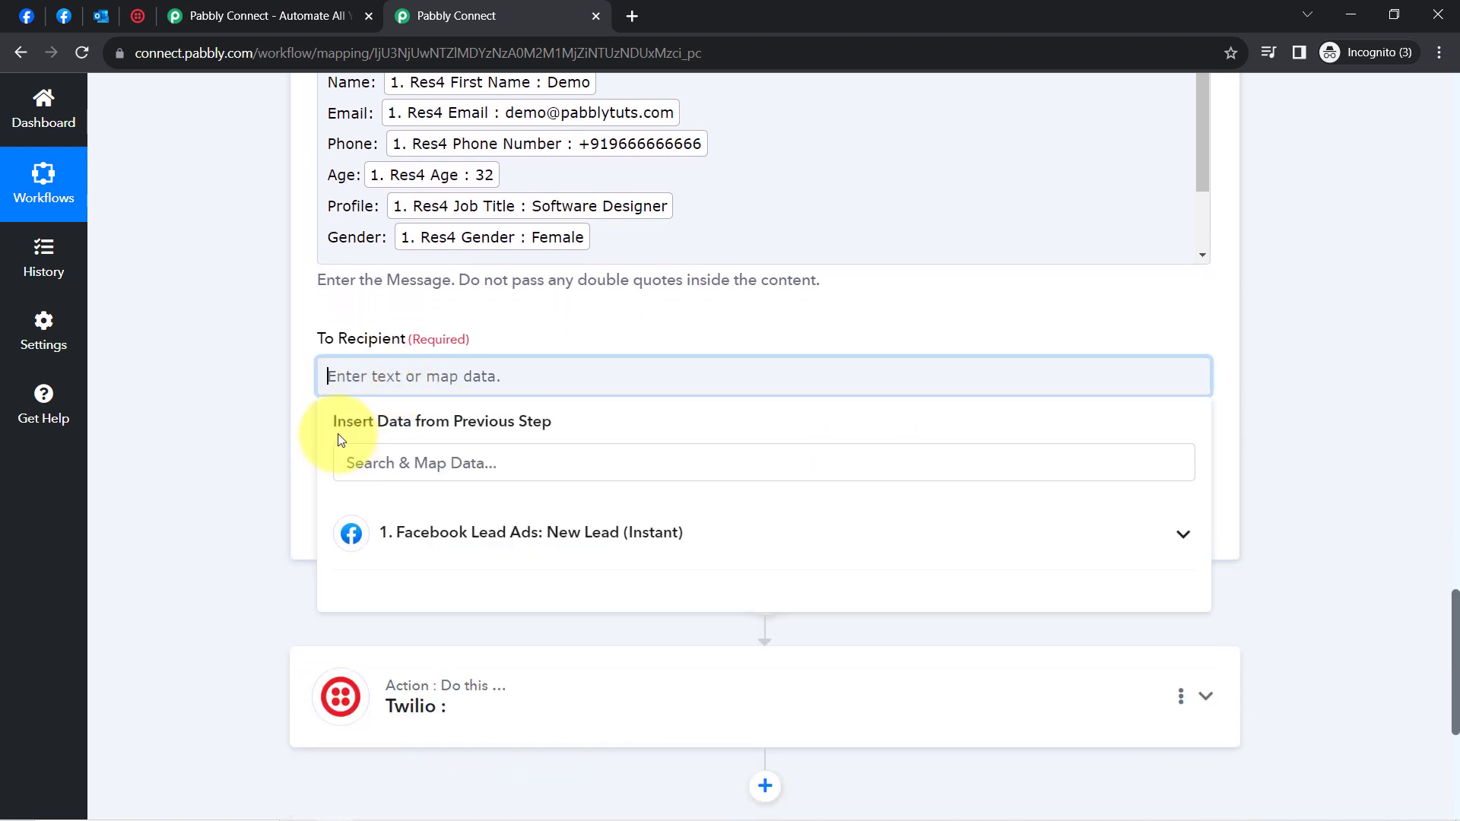
click(391, 542)
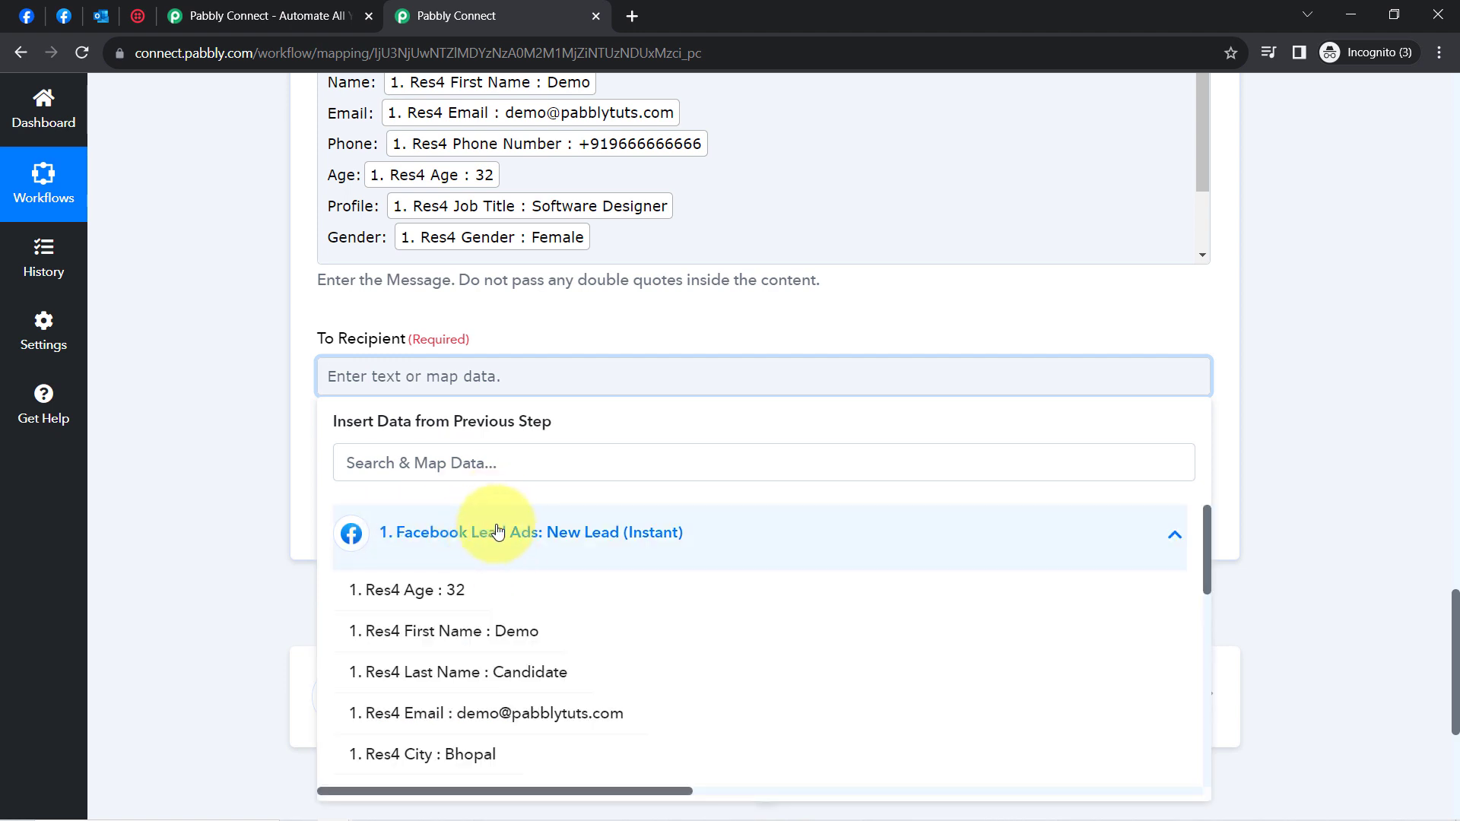
click(489, 713)
click(235, 426)
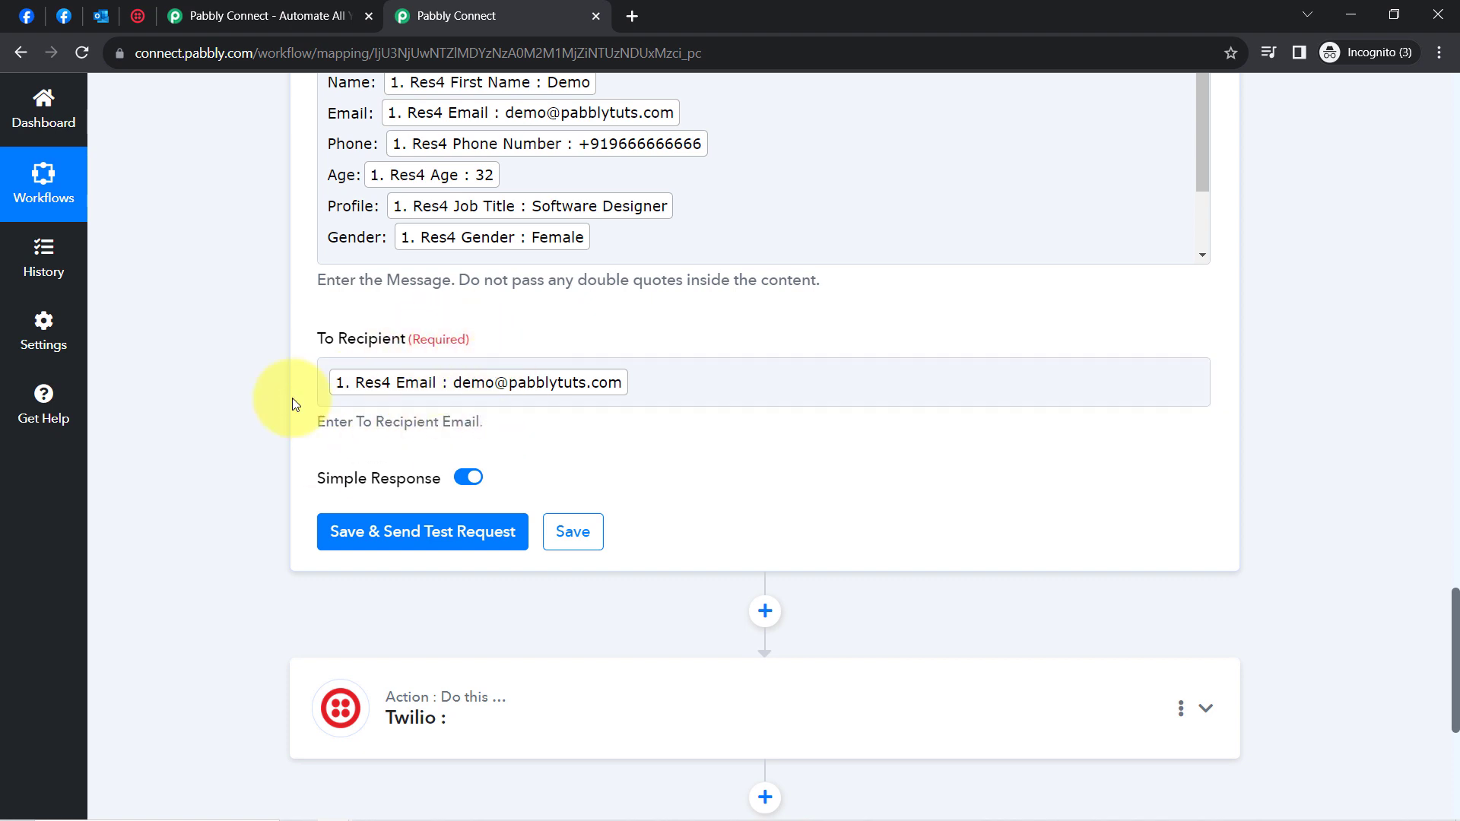
click(360, 533)
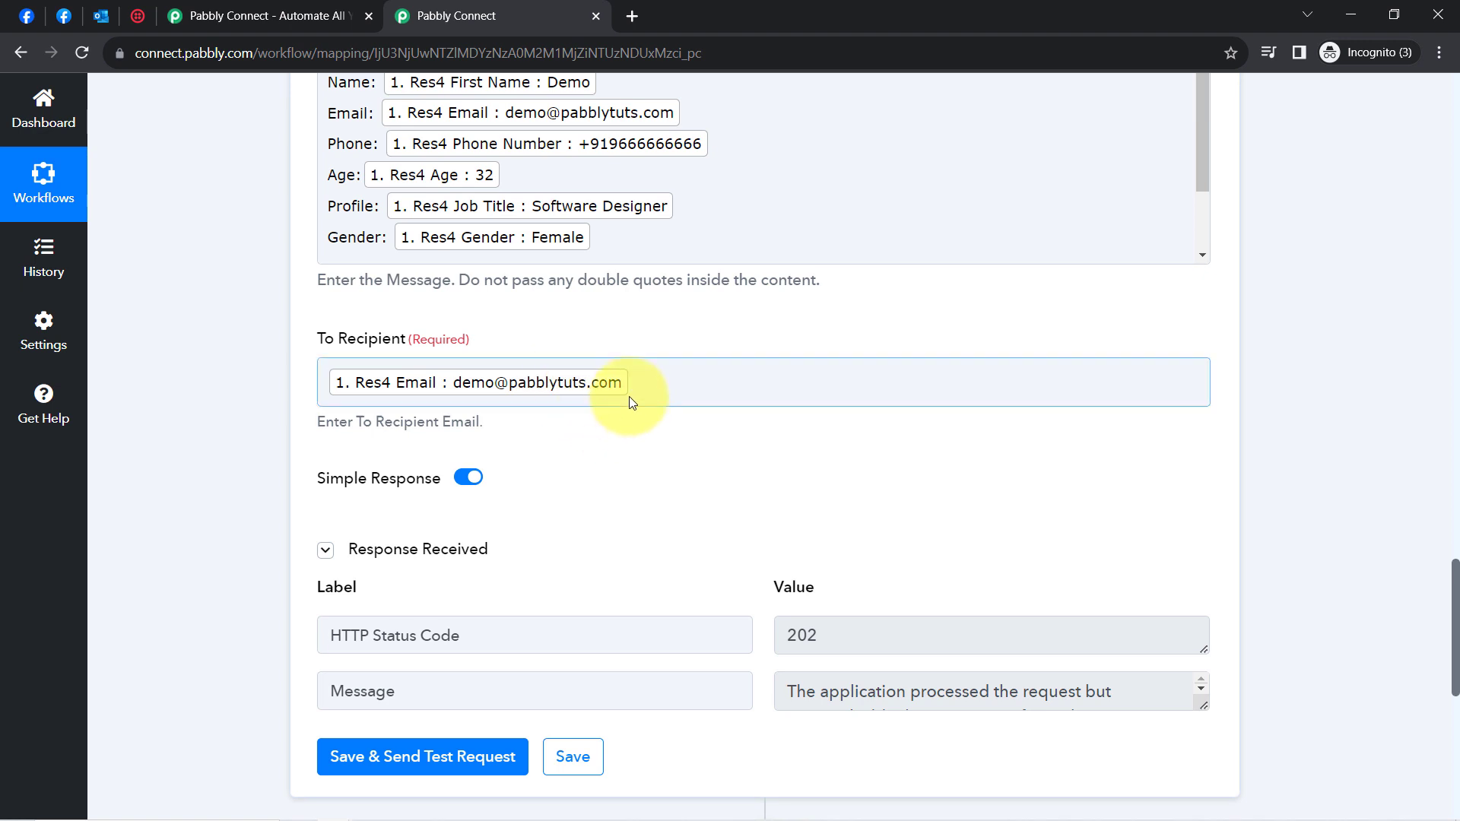
- Replace the mapped To Recipient with a real recipient's email address, then save and send the test request again
click(647, 386)
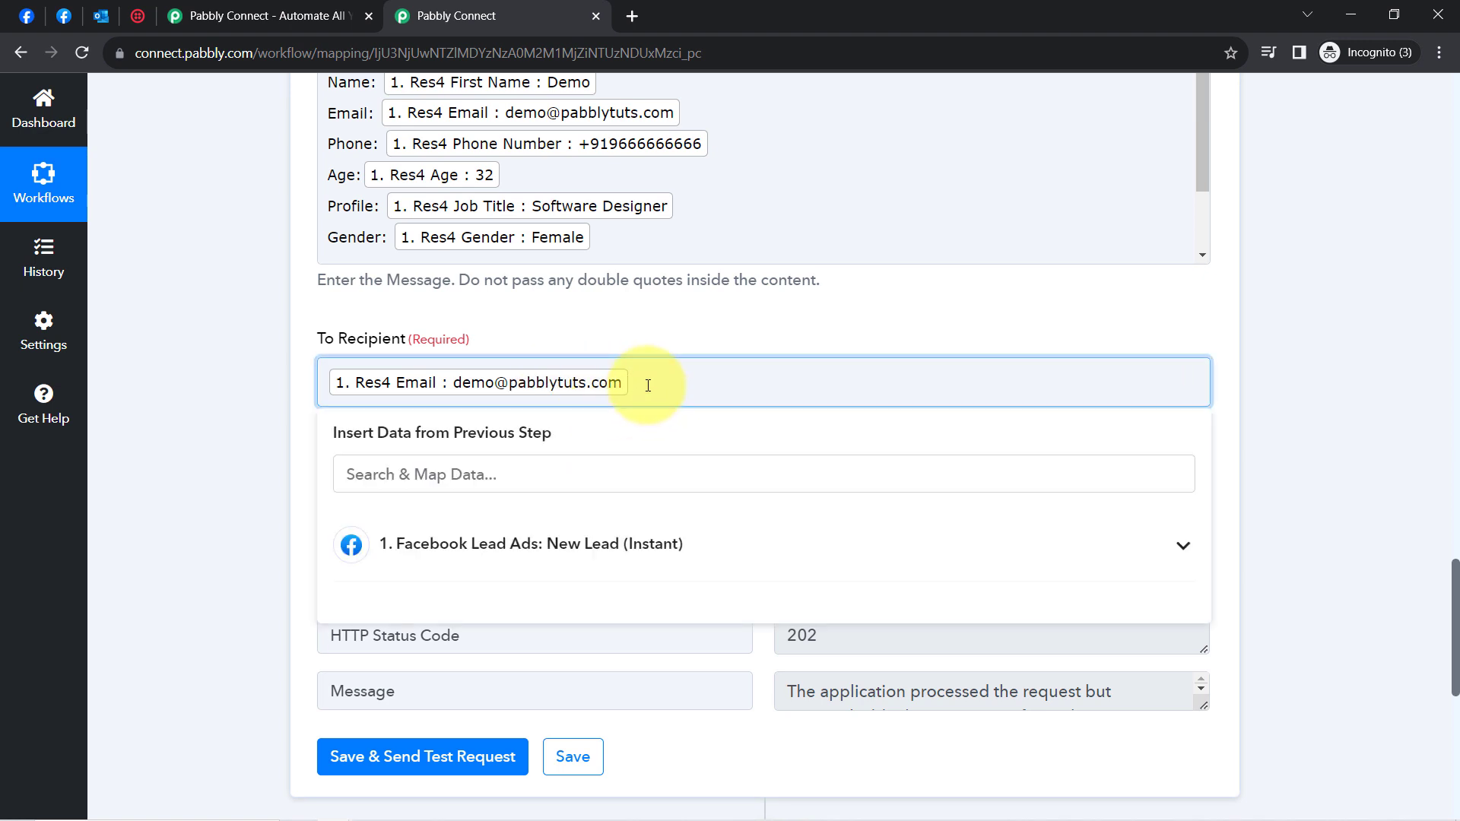
key(BackSpace)
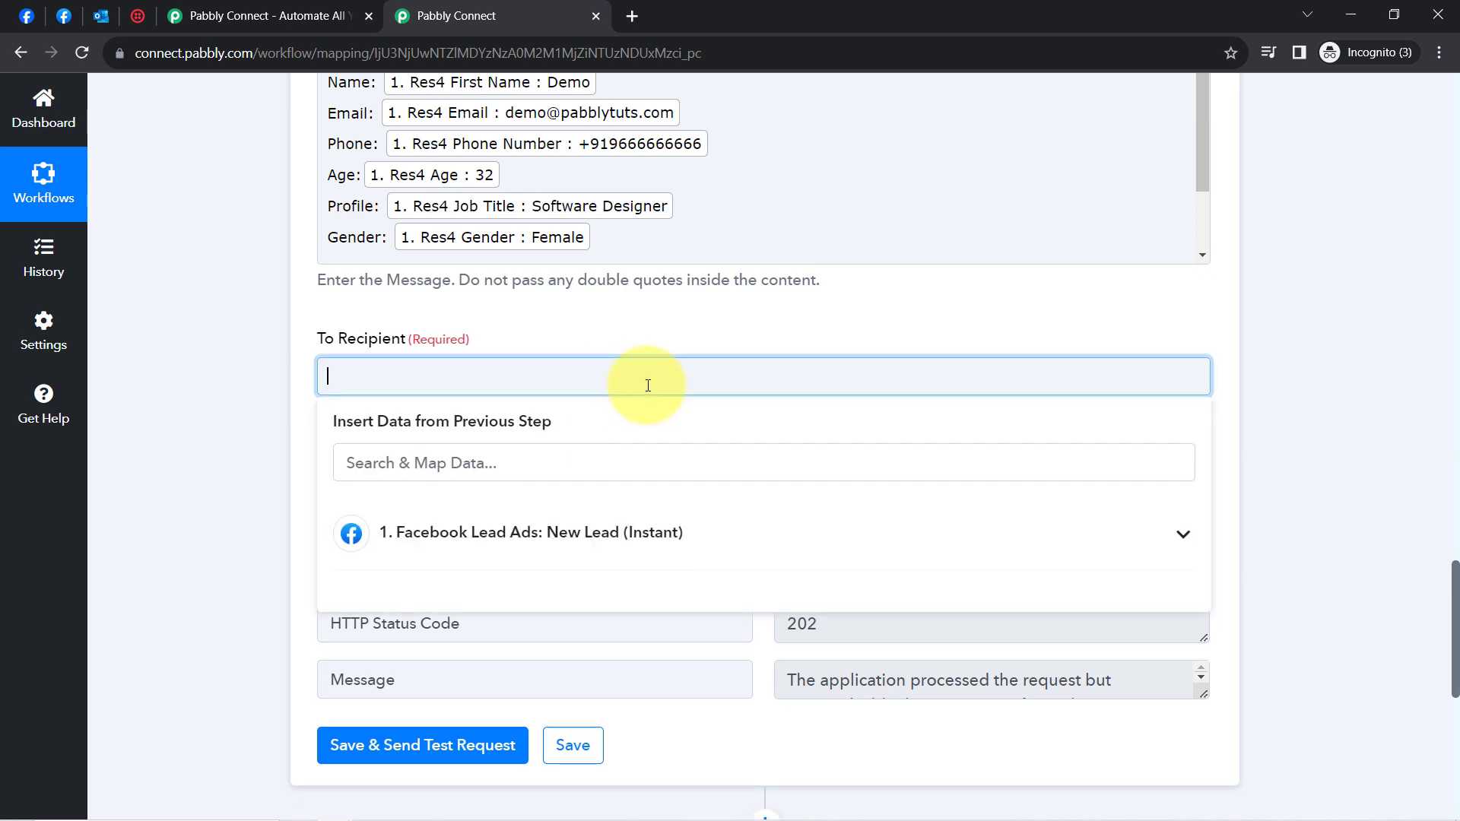
scroll(648, 385, down, 4)
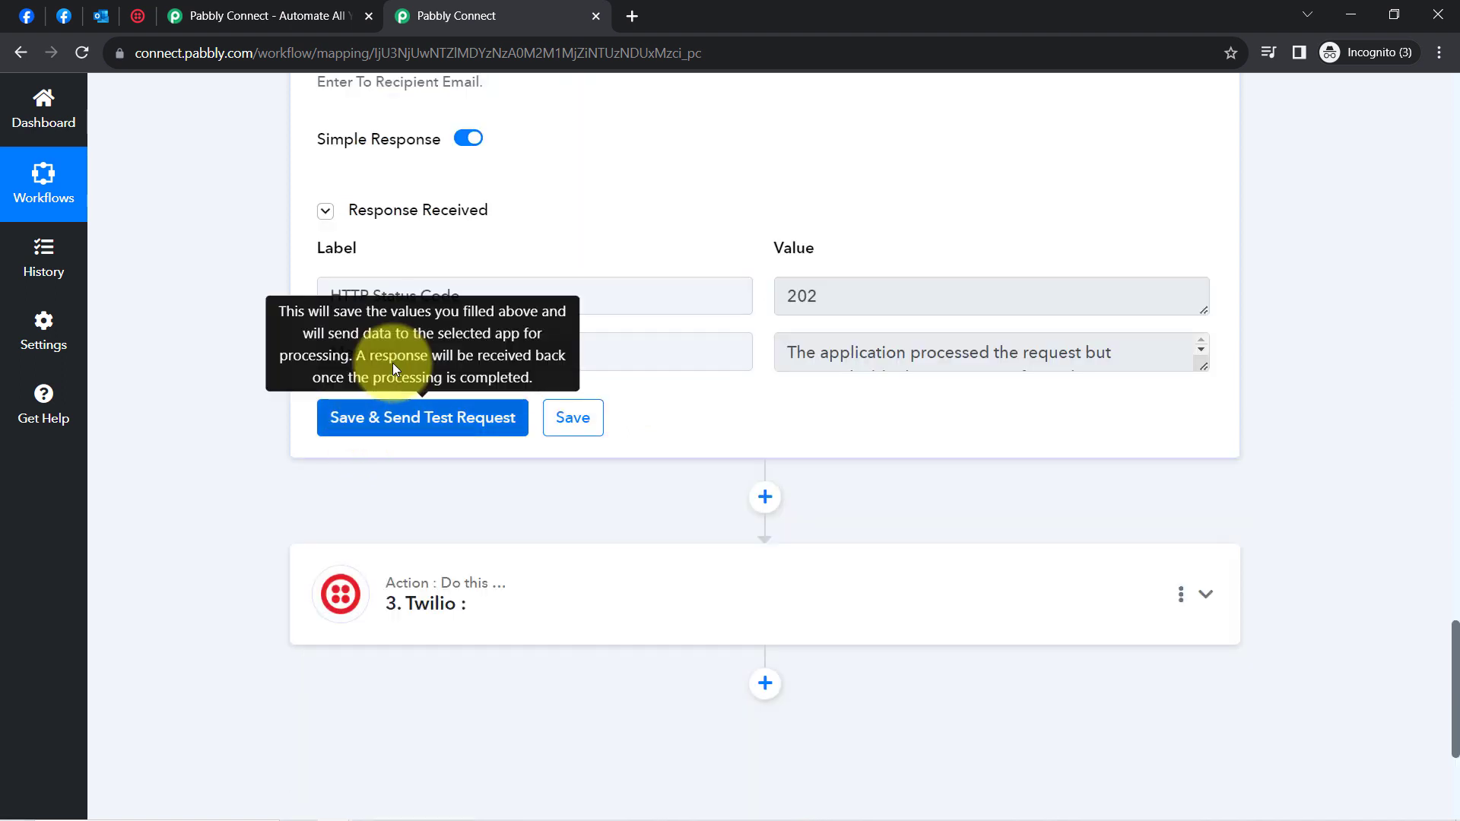
click(398, 425)
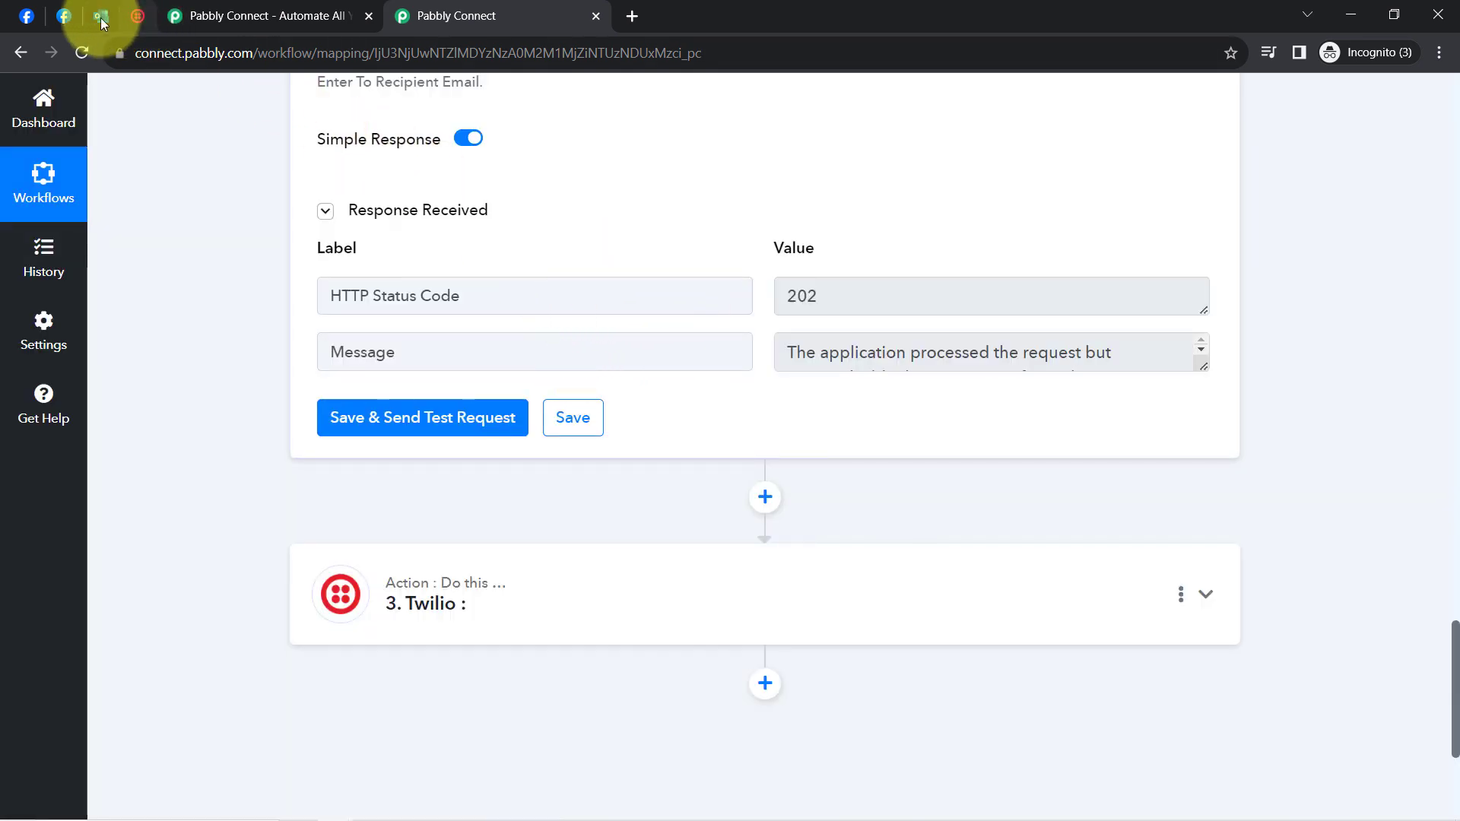
- Switch to Outlook, delete the selected earlier email and open the newly received form-submission message
click(100, 17)
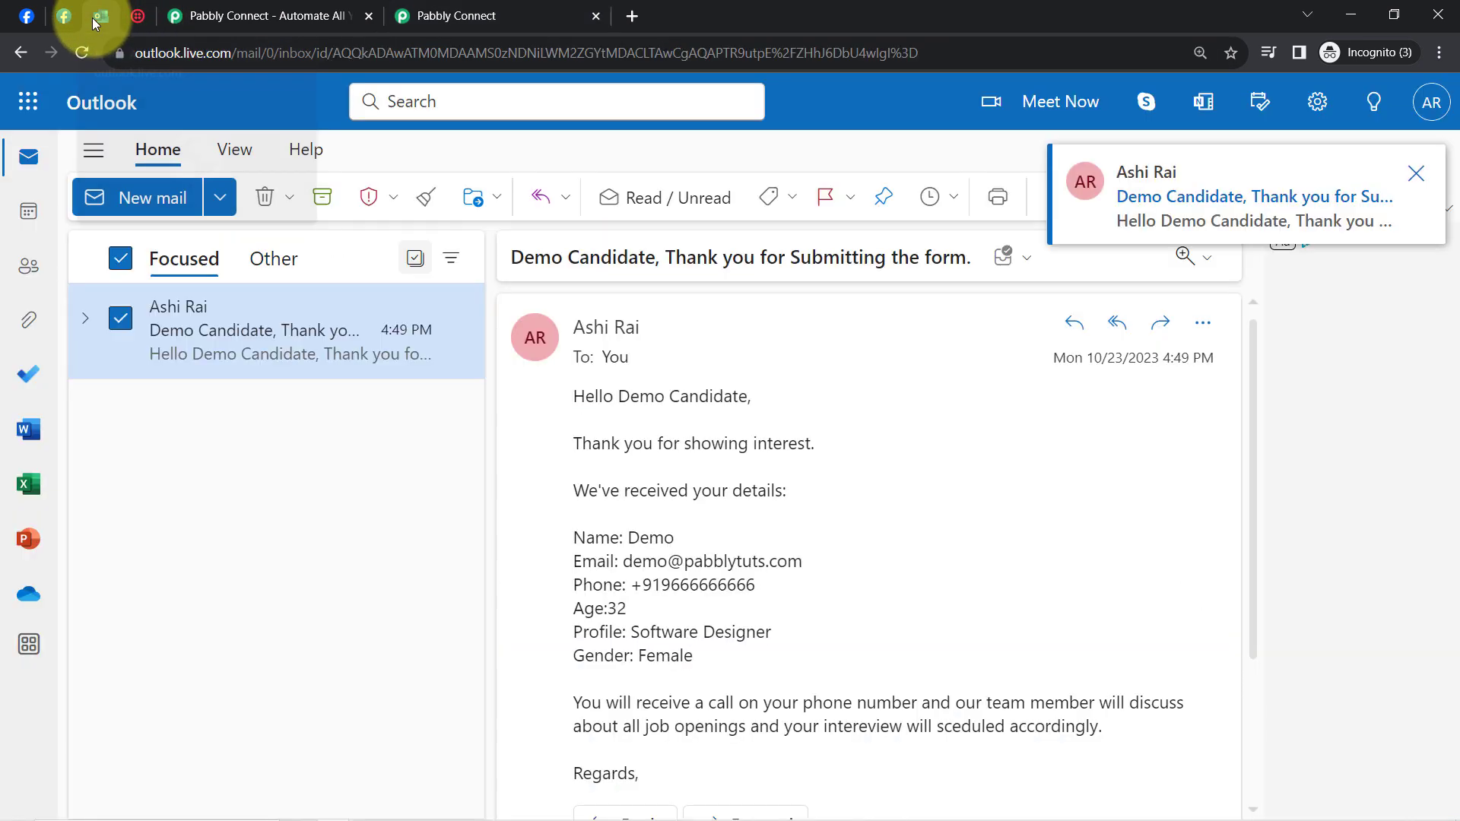
key(Delete)
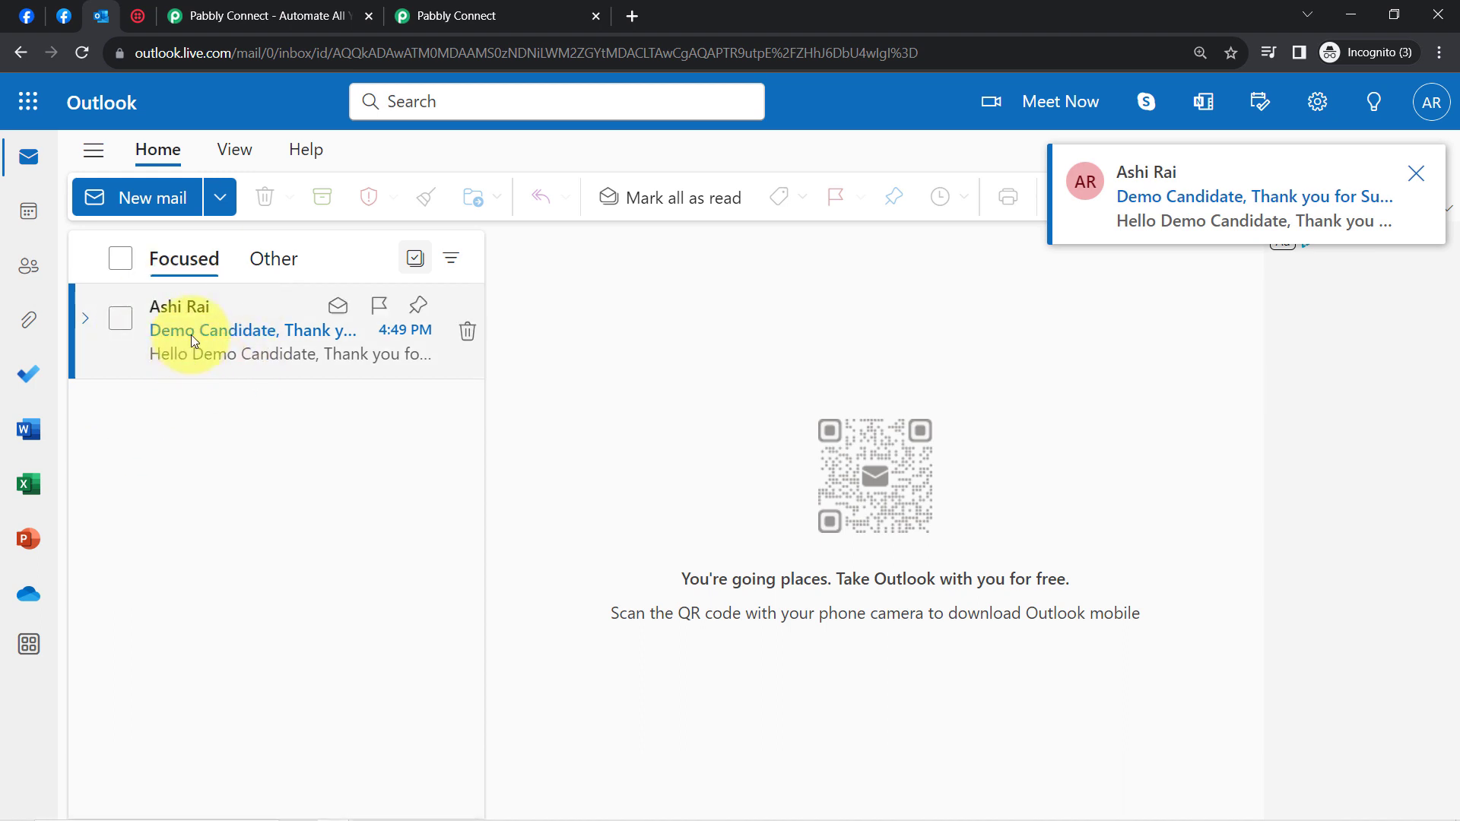
click(213, 343)
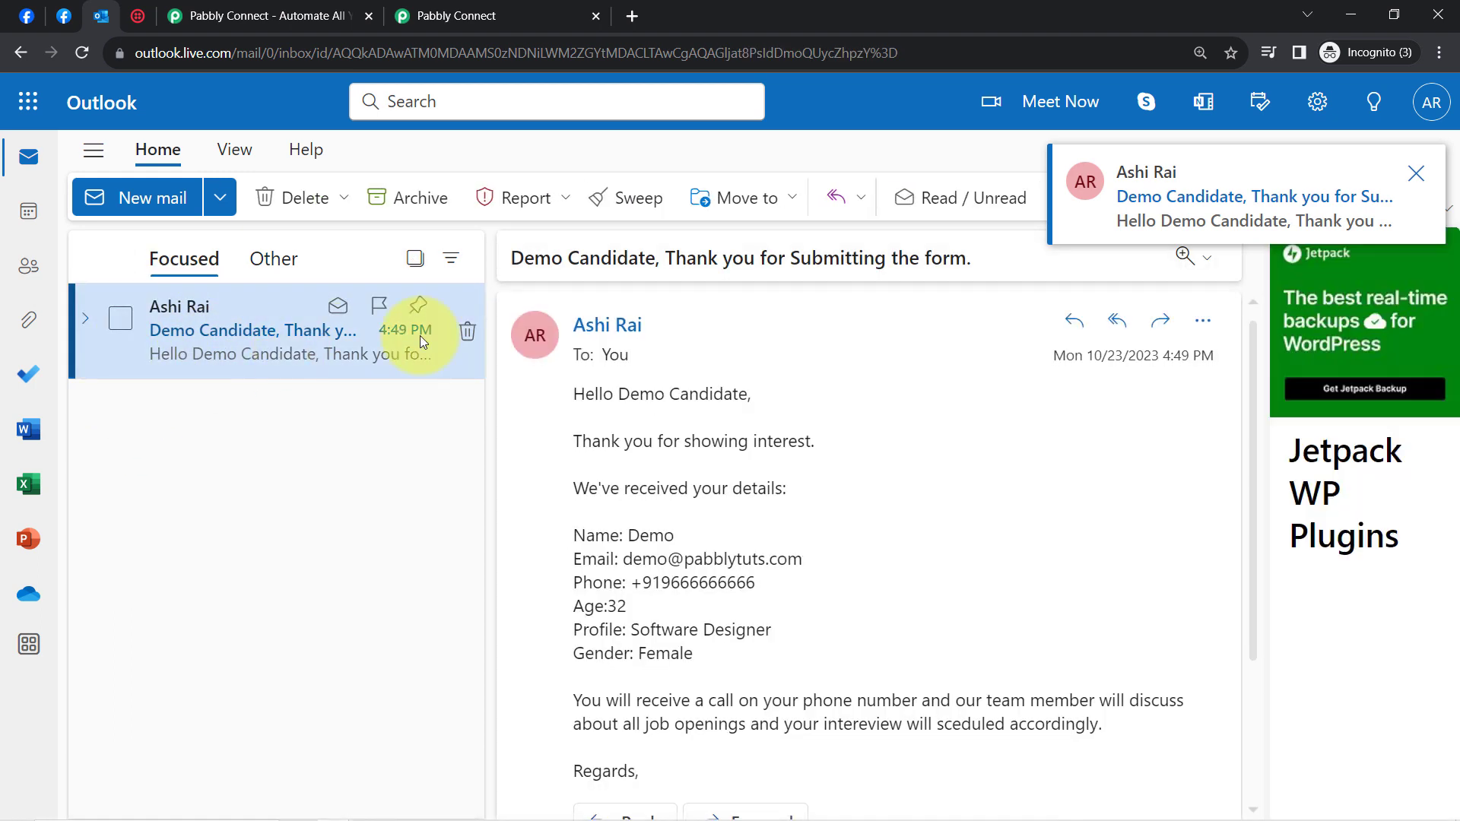
- Check the received email's subject, greeting, mapped lead details and closing paragraph against the configured message
drag(535, 258, 772, 255)
click(759, 257)
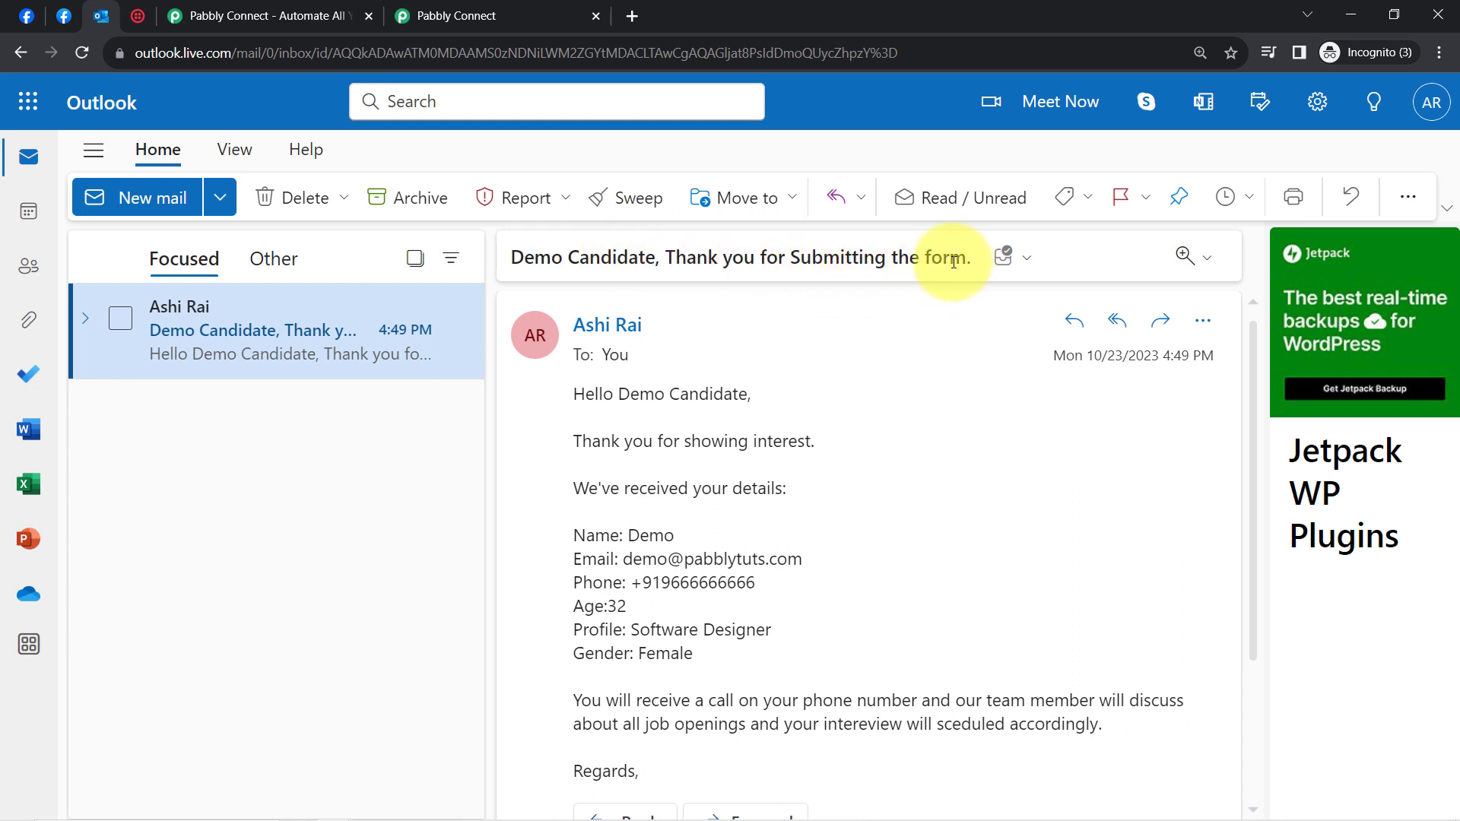
drag(519, 260, 612, 269)
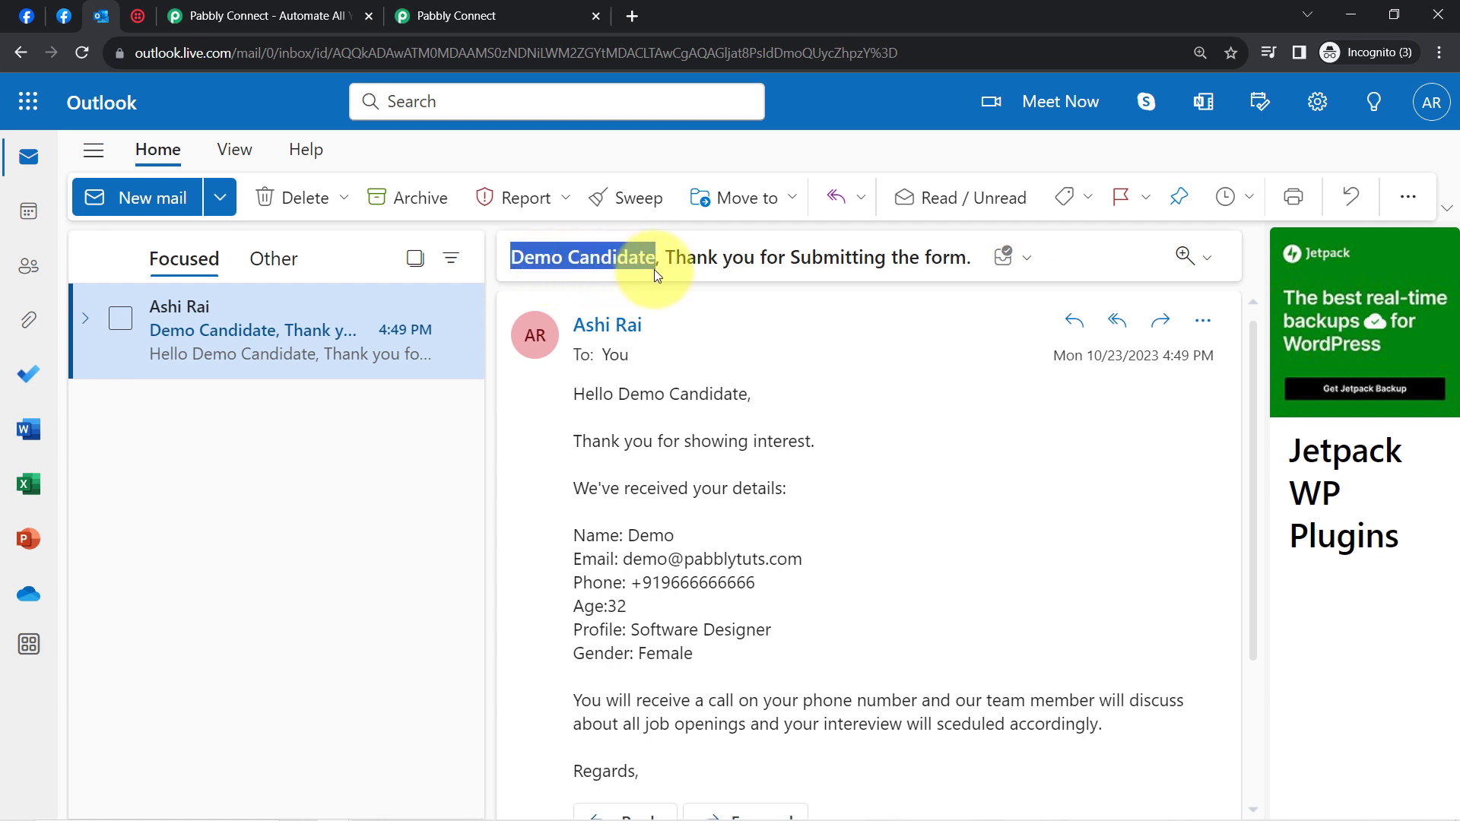
drag(582, 394, 733, 393)
drag(663, 441, 805, 441)
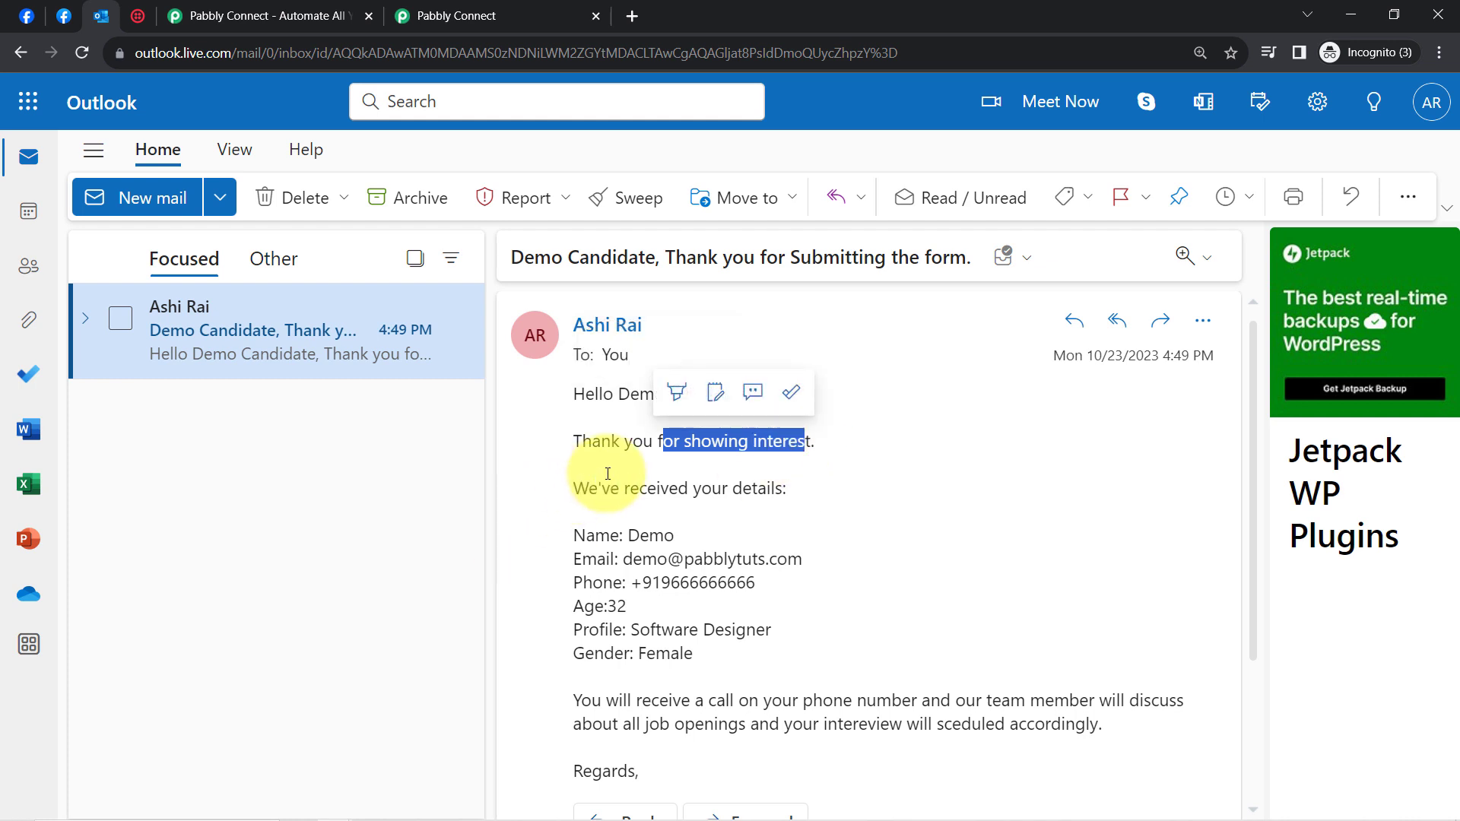
drag(594, 536, 627, 536)
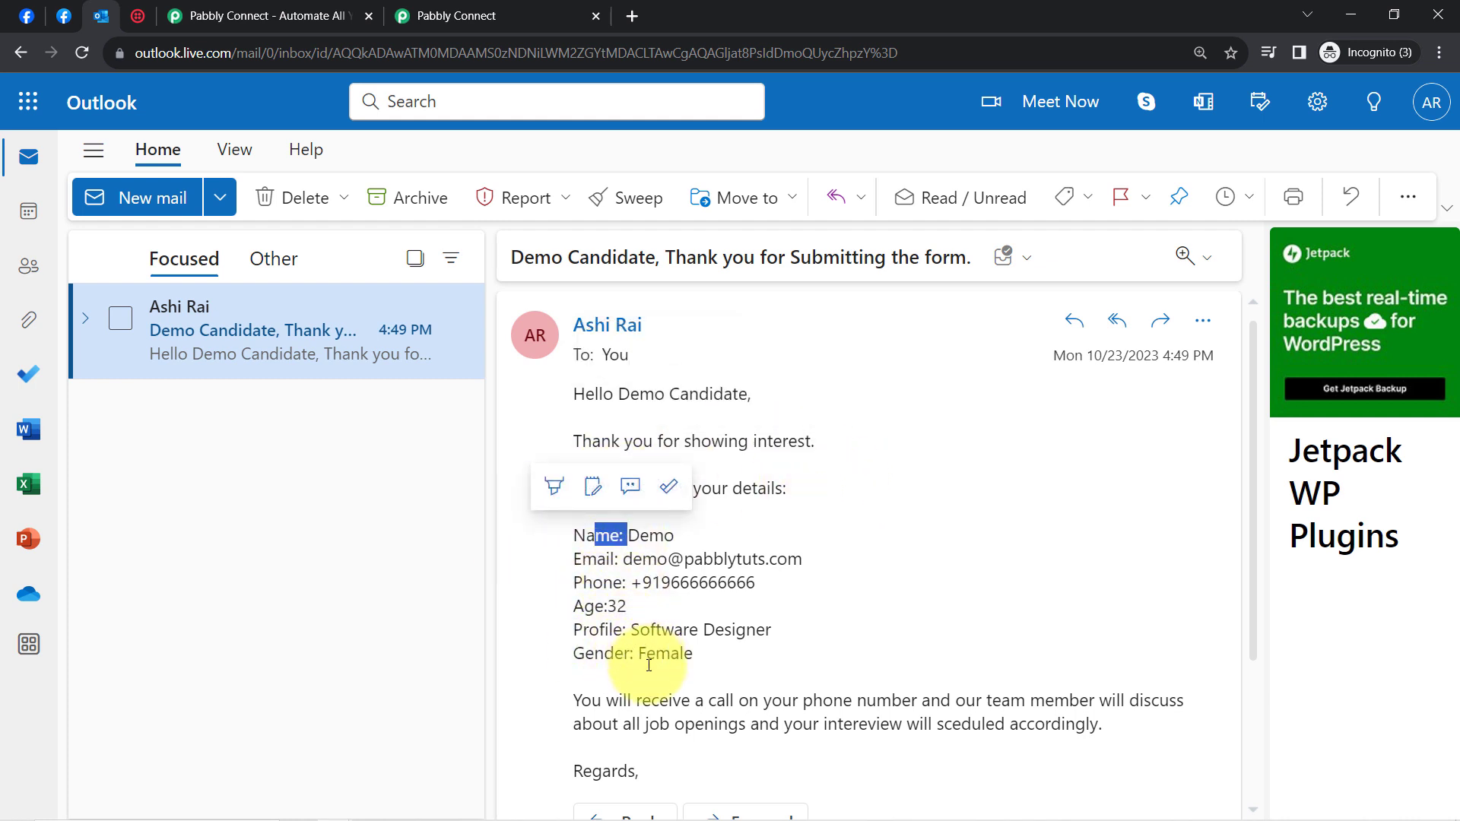
drag(602, 701, 723, 719)
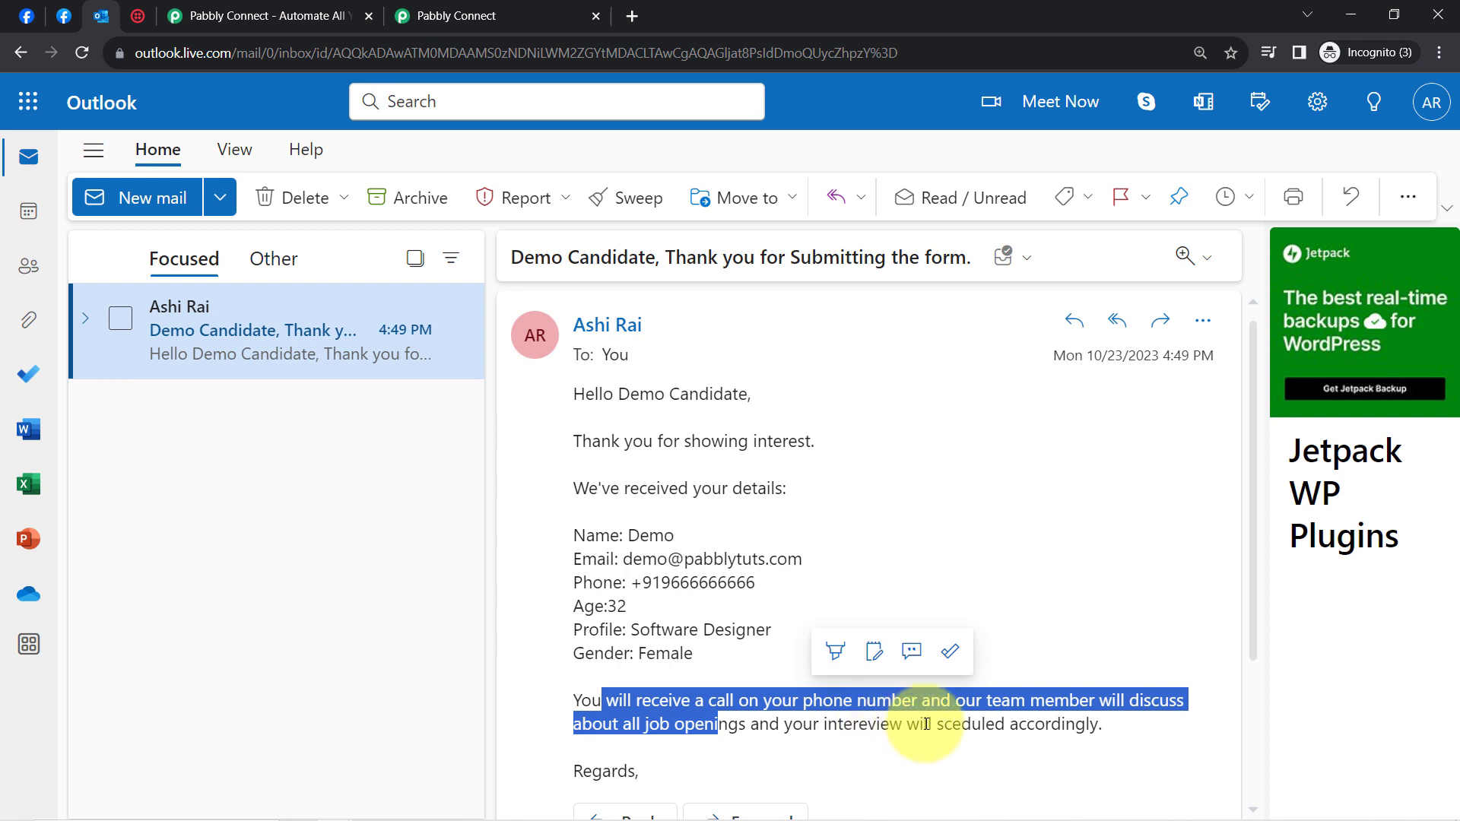
double_click(859, 724)
double_click(966, 724)
- In the Outlook action's Body Content, correct the misspelled words to "interview" and "scheduled", then save and send the test request again
click(471, 15)
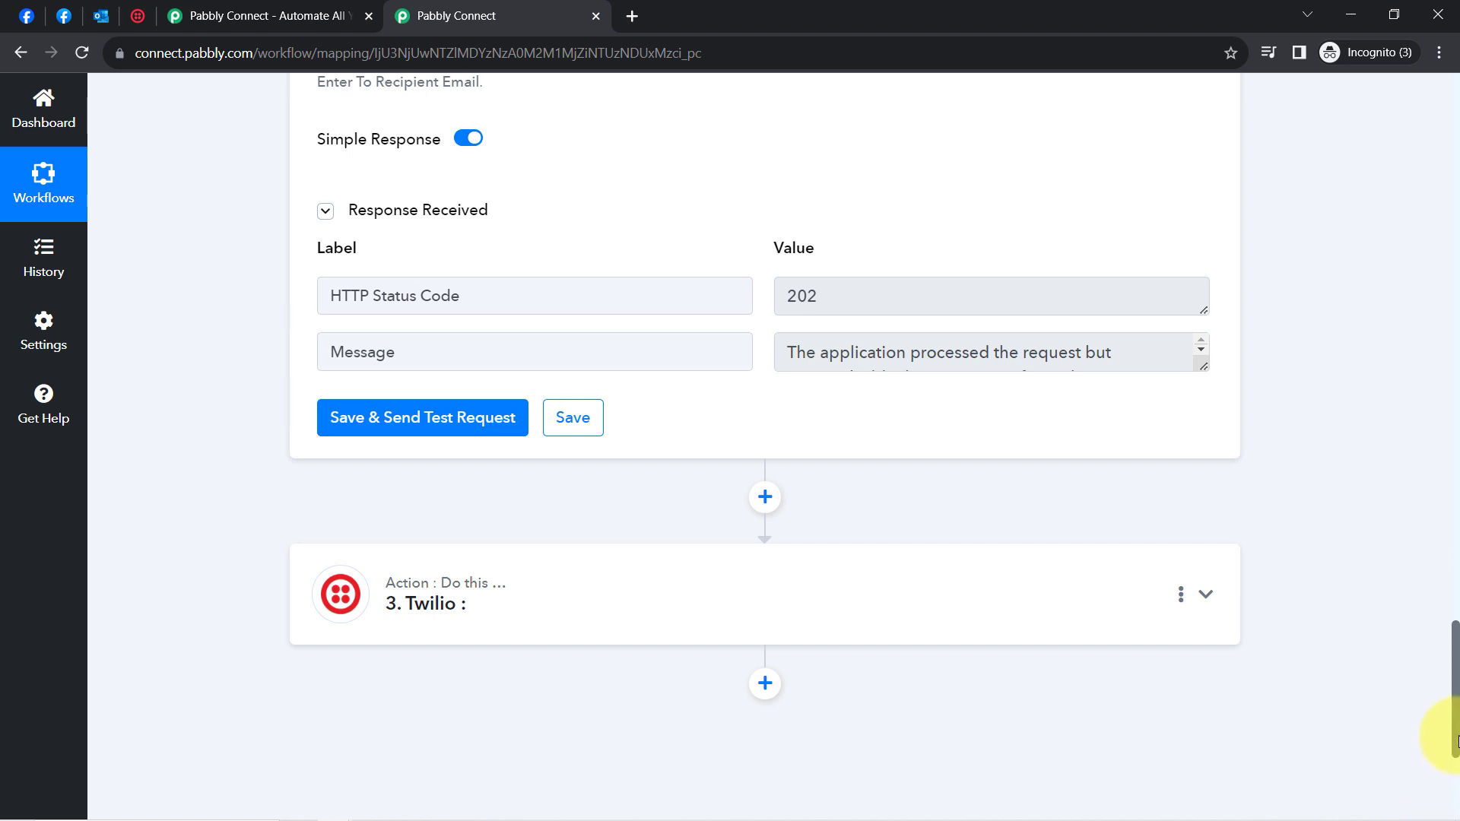
scroll(1456, 738, up, 6)
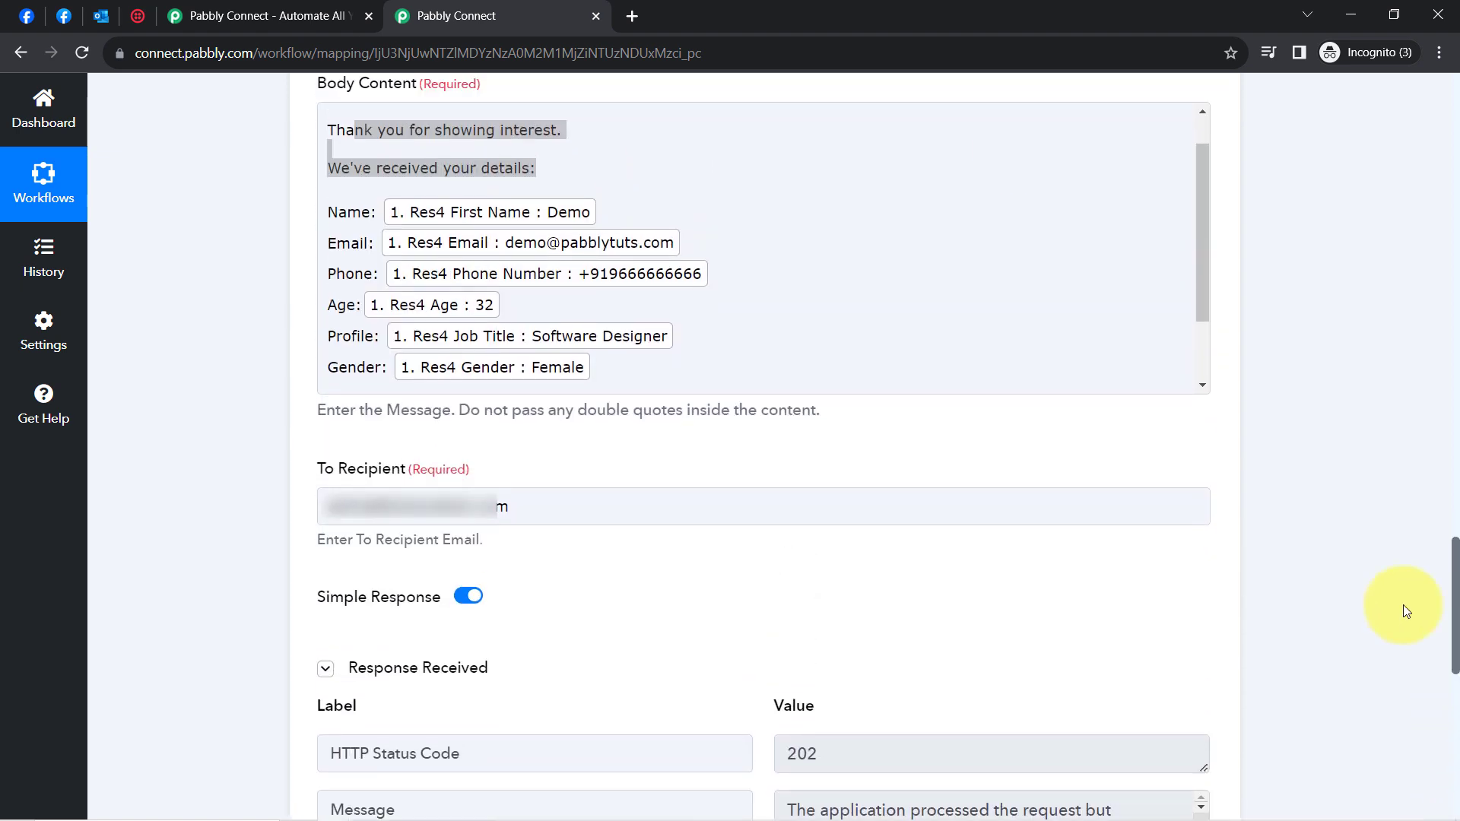
drag(1197, 216, 1199, 320)
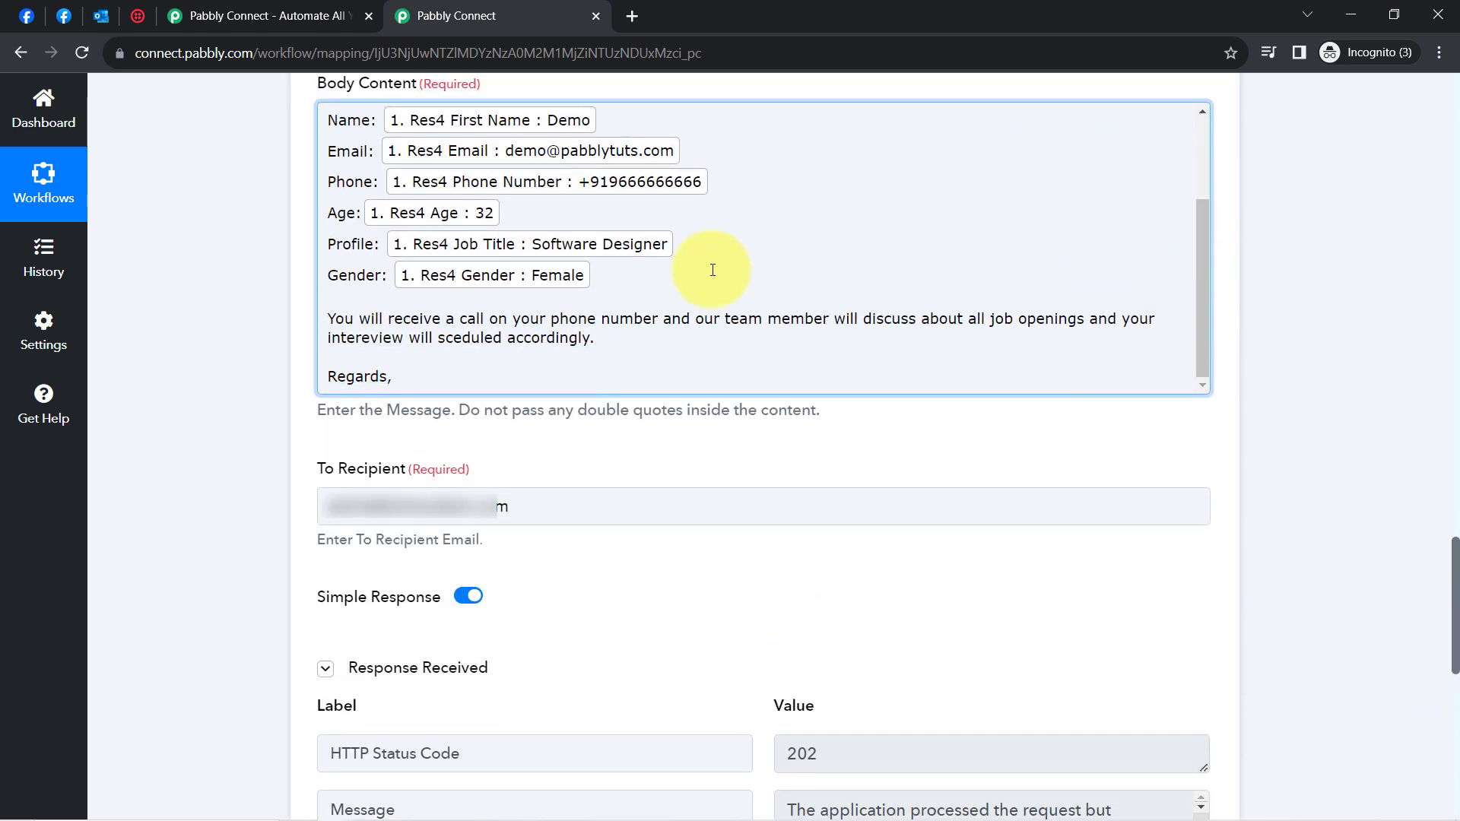
click(368, 339)
key(BackSpace)
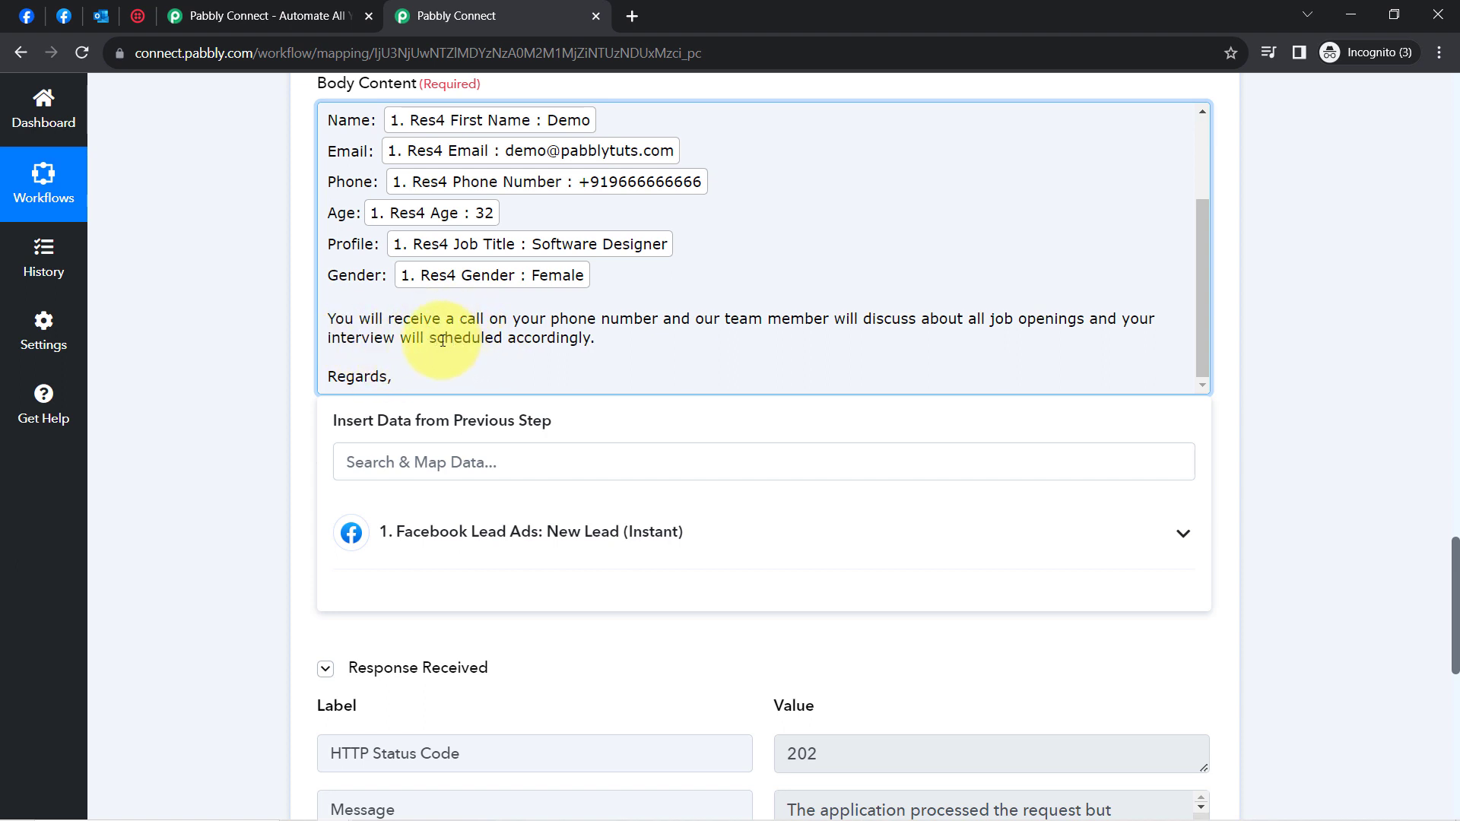
drag(1455, 609, 1446, 664)
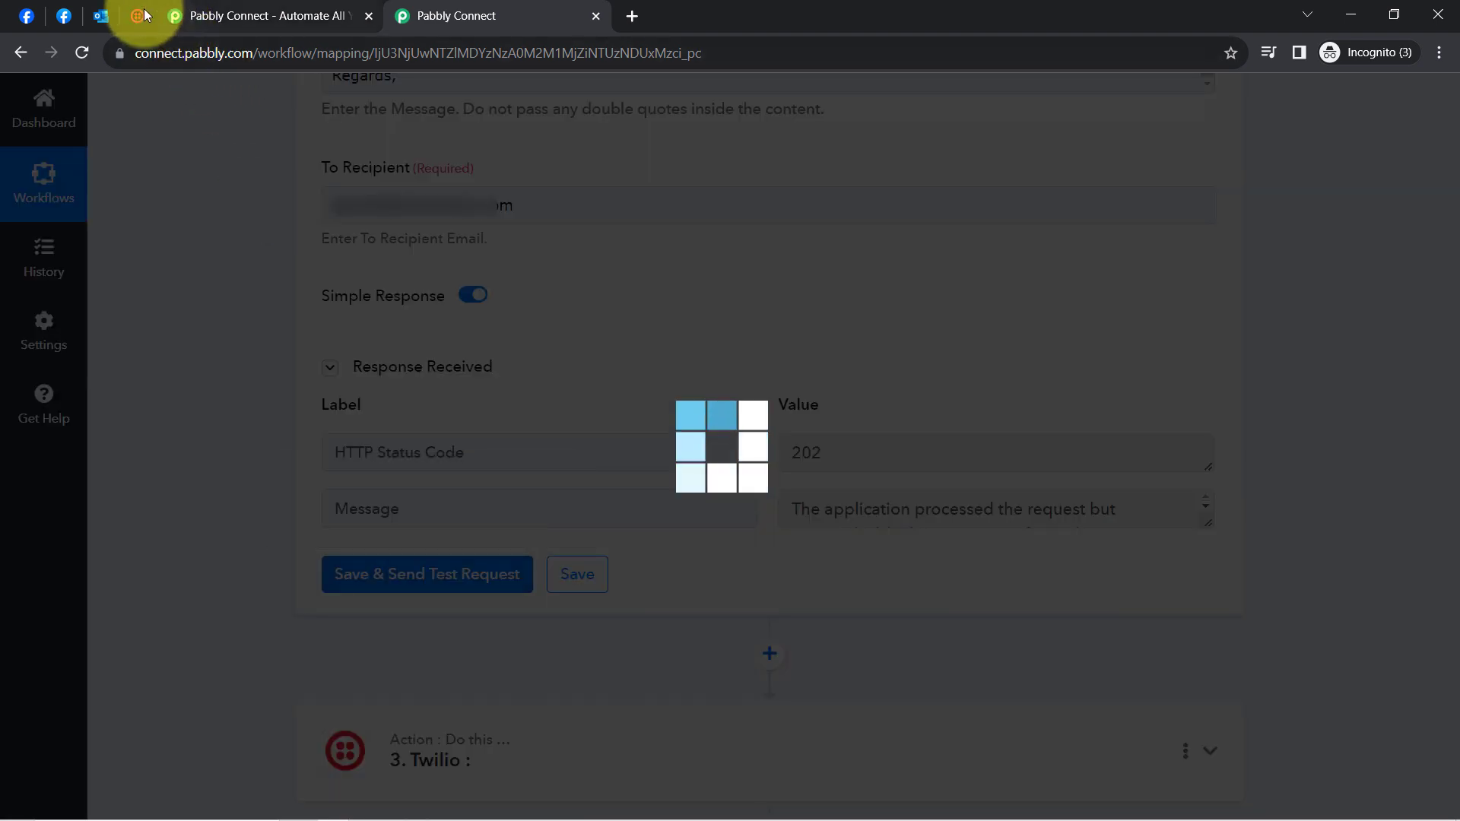
- Switch to Outlook, open the newest form-submission email and check the words "interview" and "scheduled" in its closing paragraph
click(105, 15)
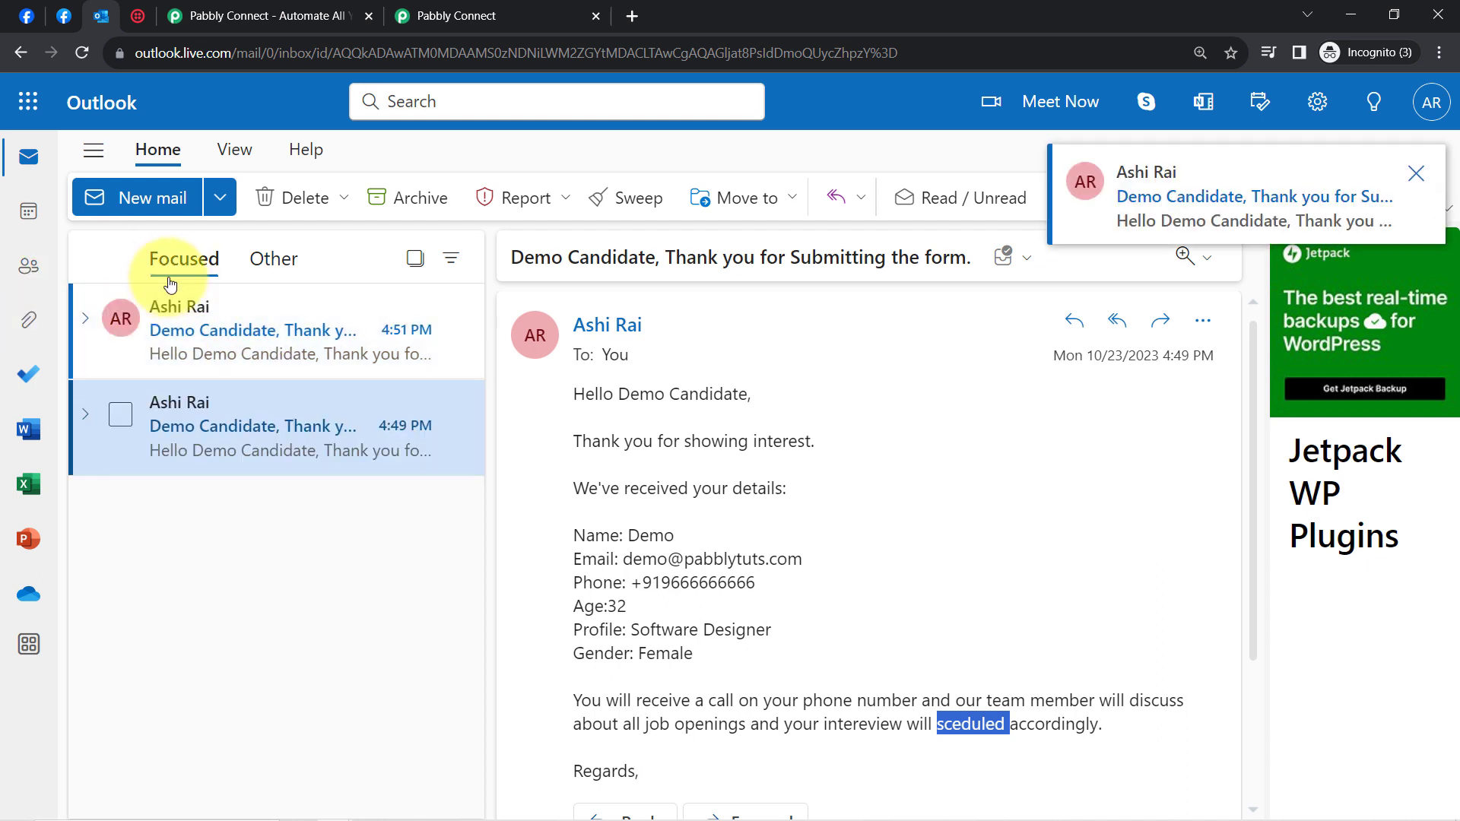
click(181, 308)
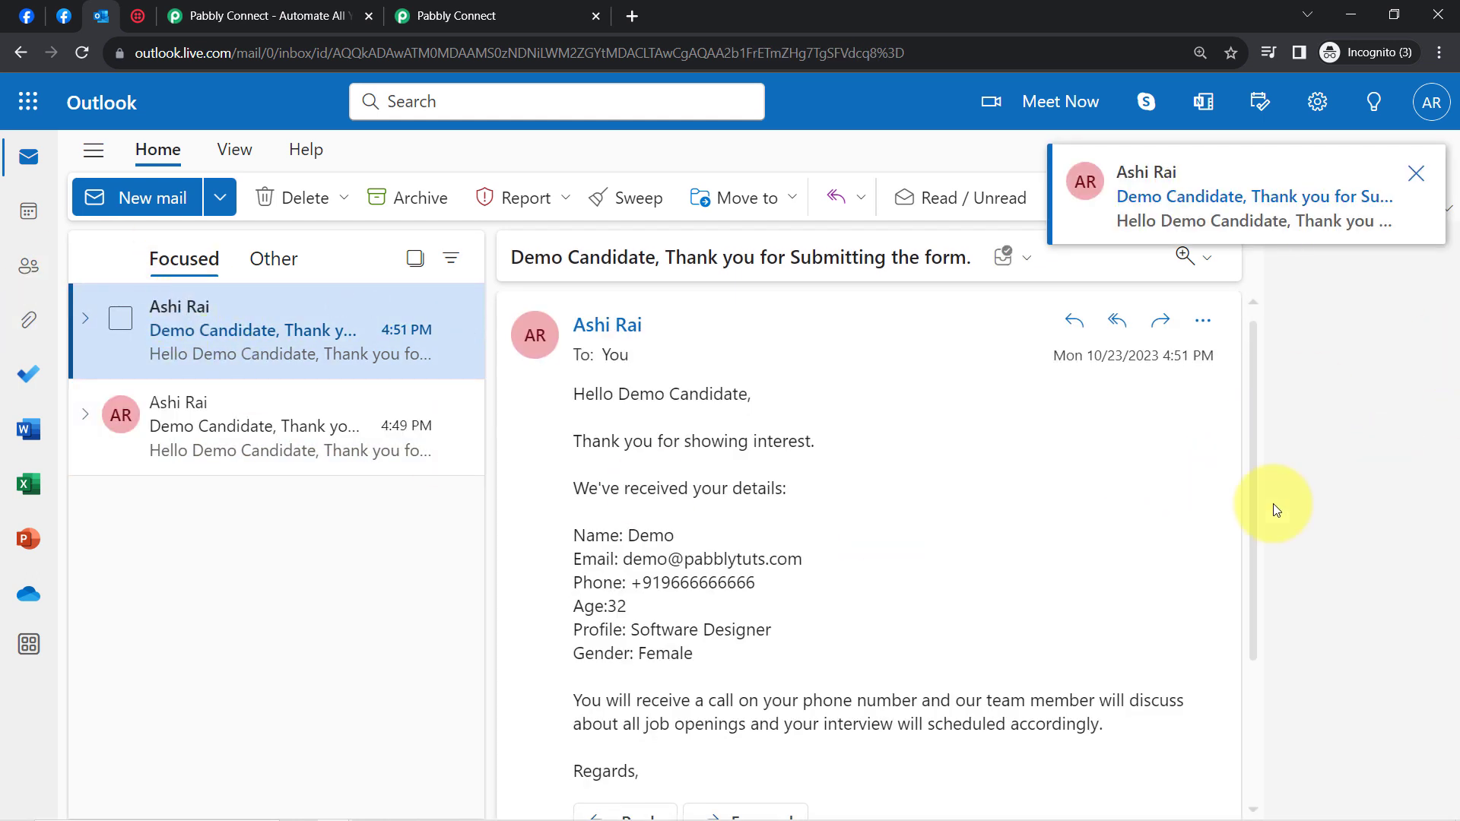
double_click(957, 730)
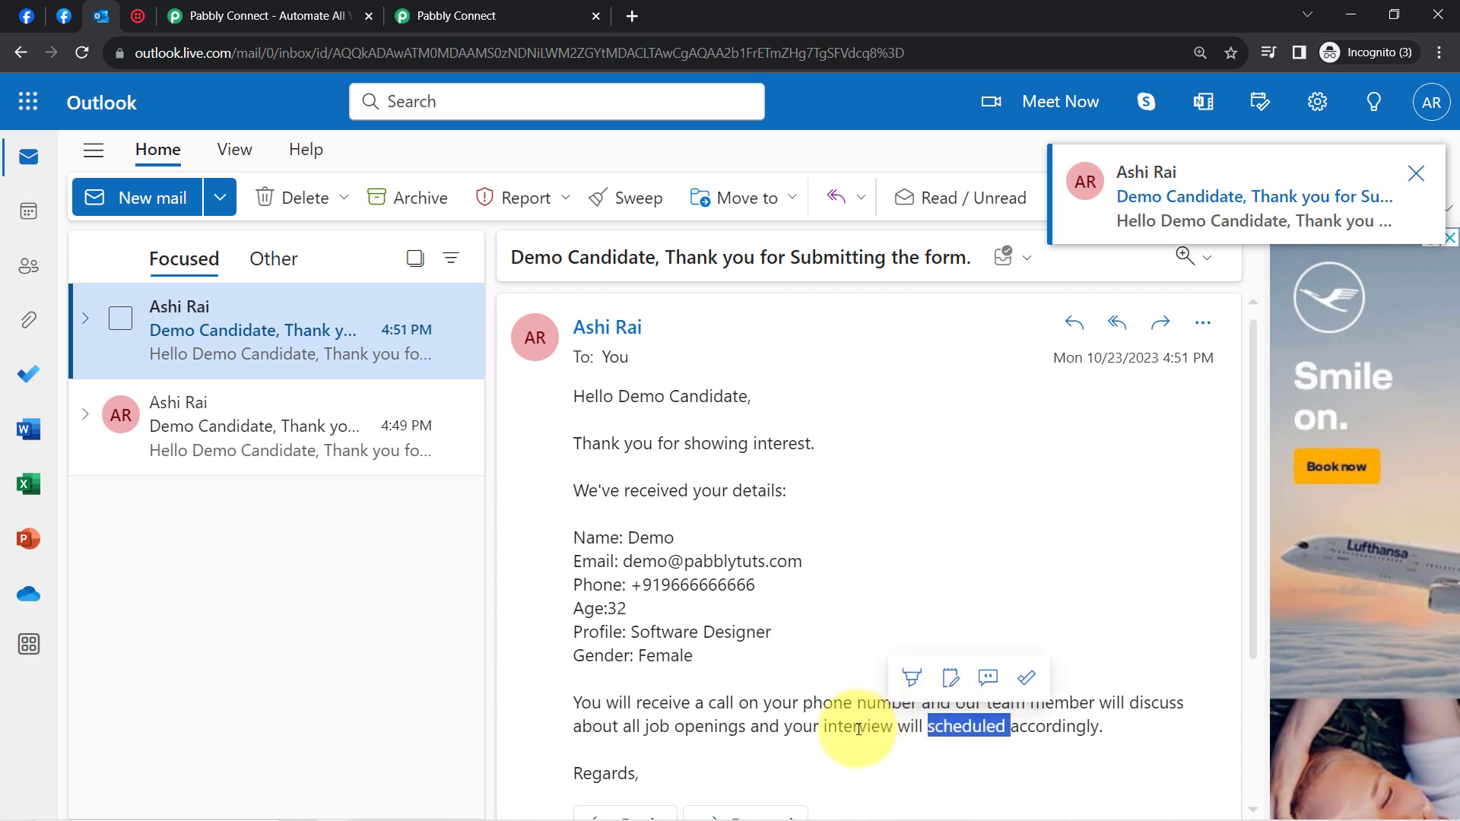
double_click(859, 727)
- Return to the Pabbly Connect workflow and set the Twilio action's event to Send SMS Message
click(525, 9)
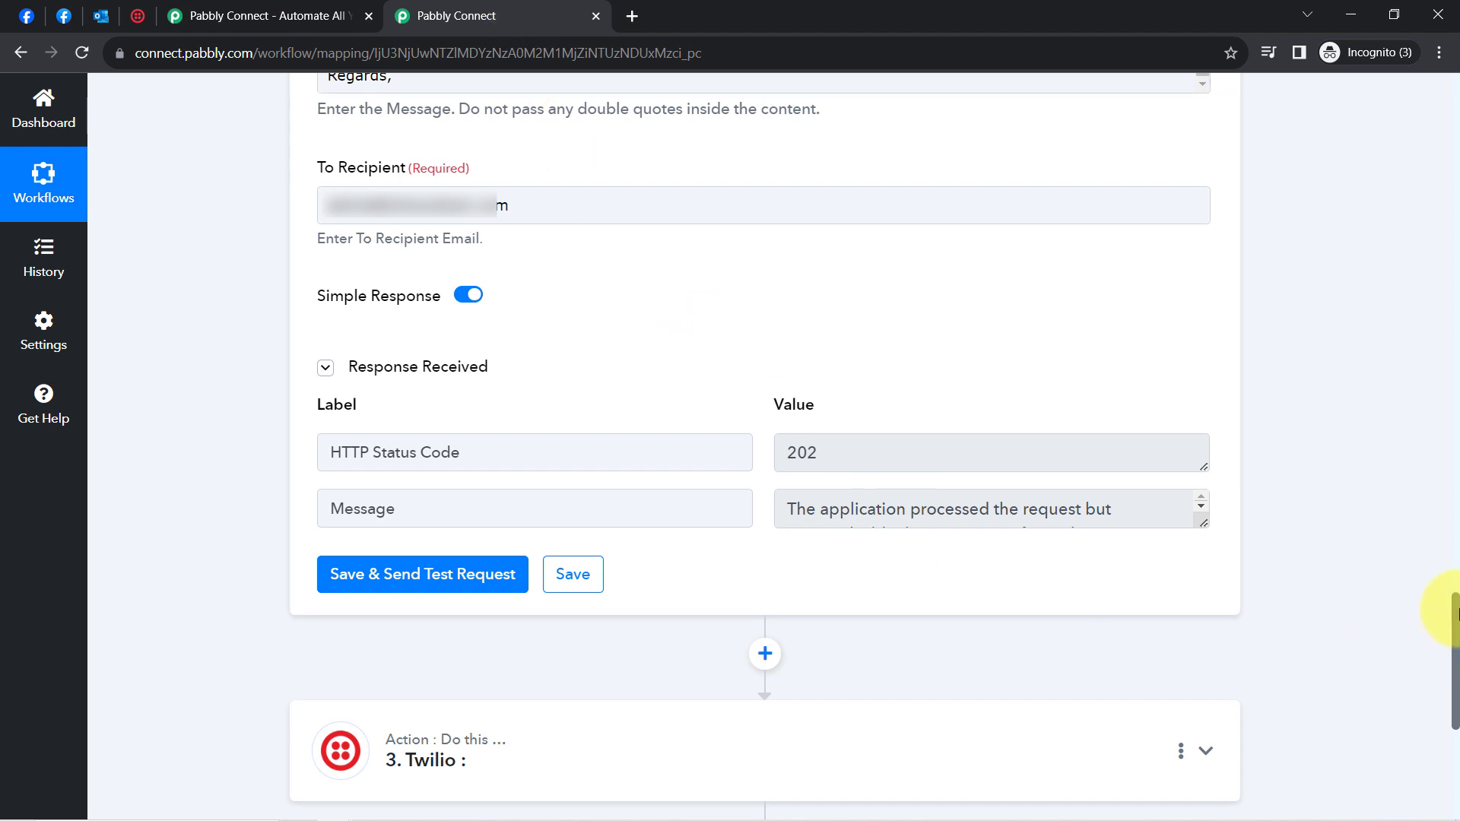
drag(1456, 614, 1439, 713)
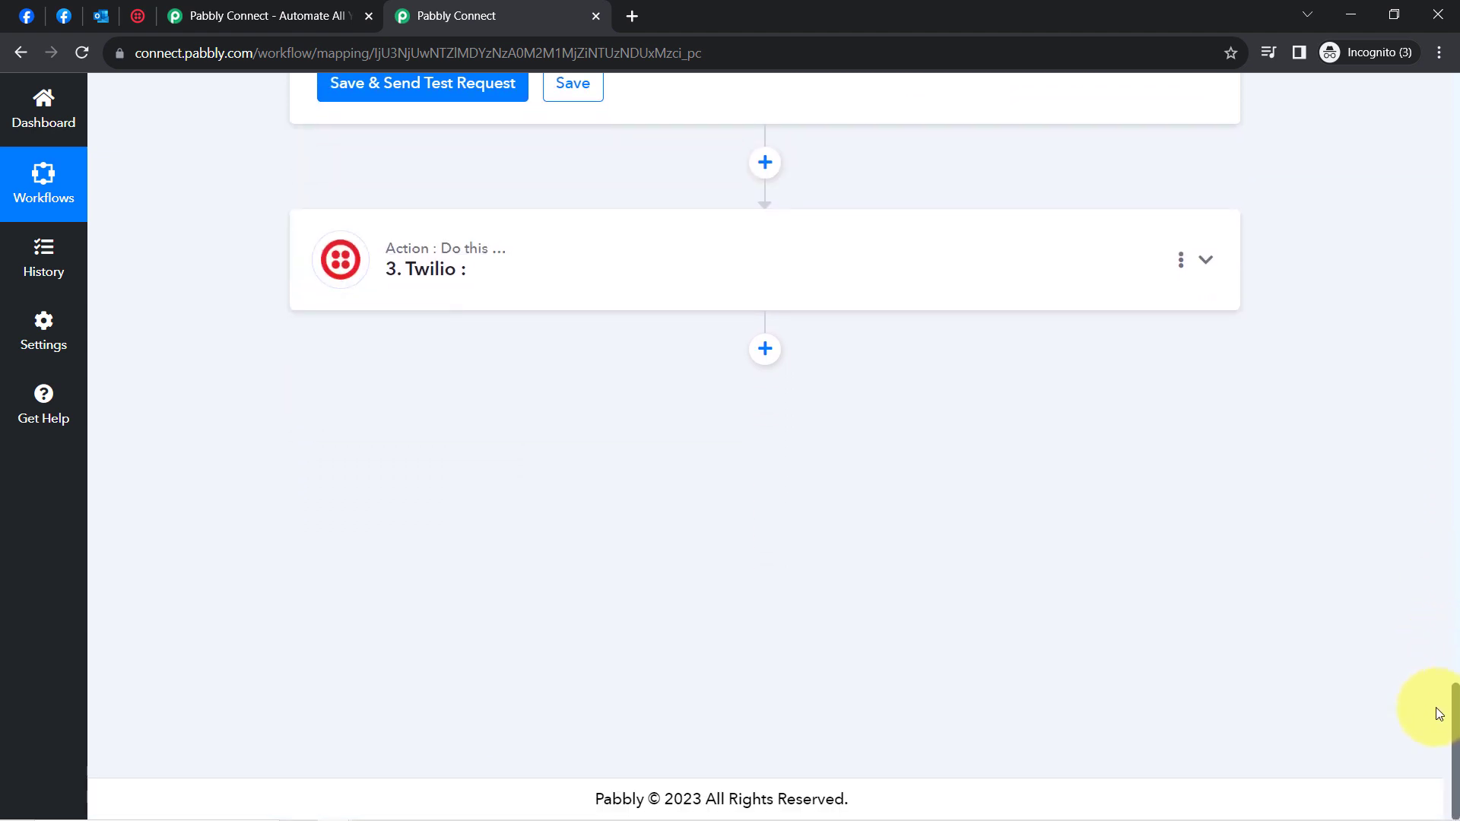
click(457, 283)
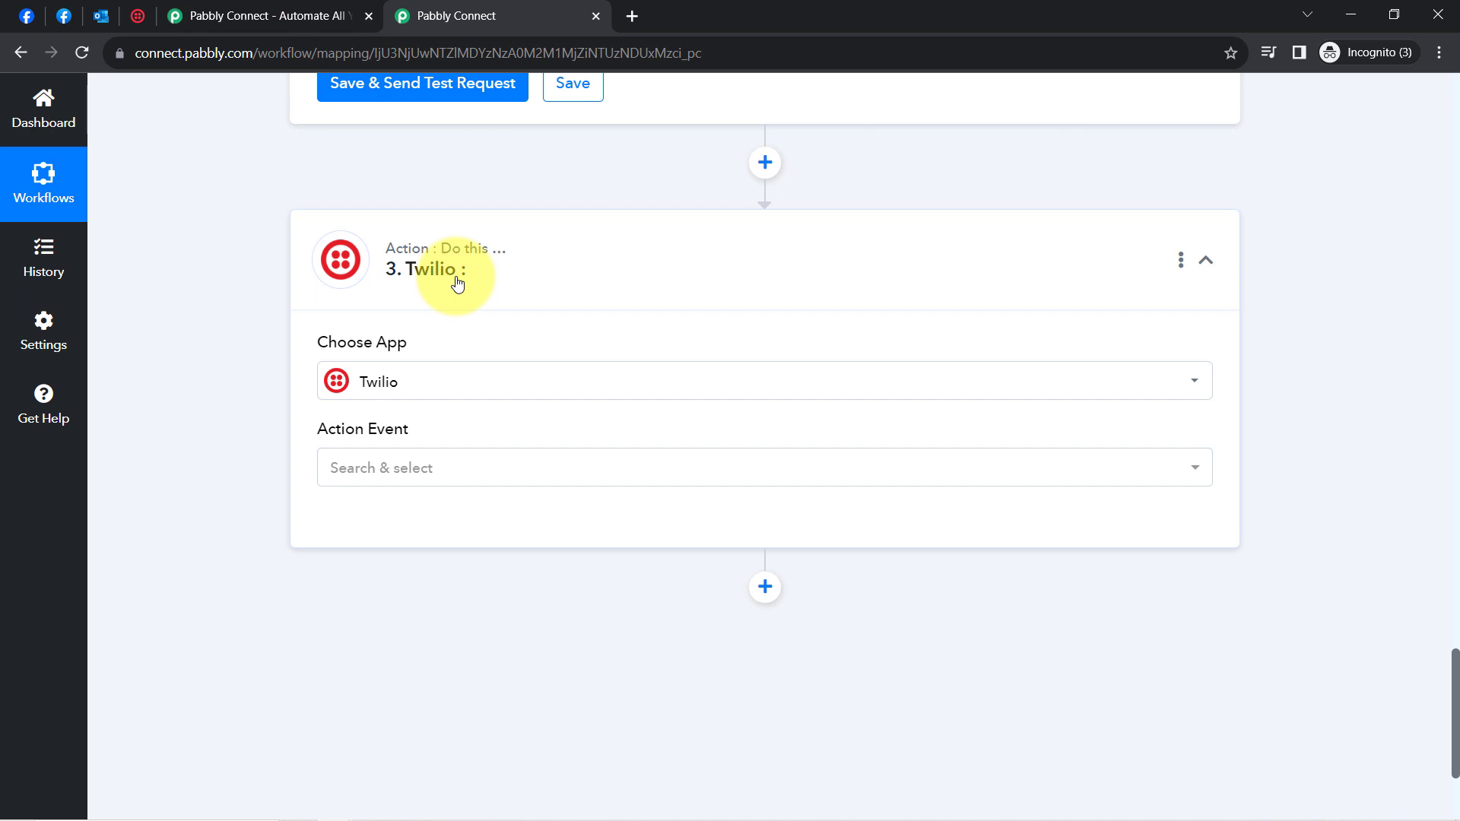
click(353, 470)
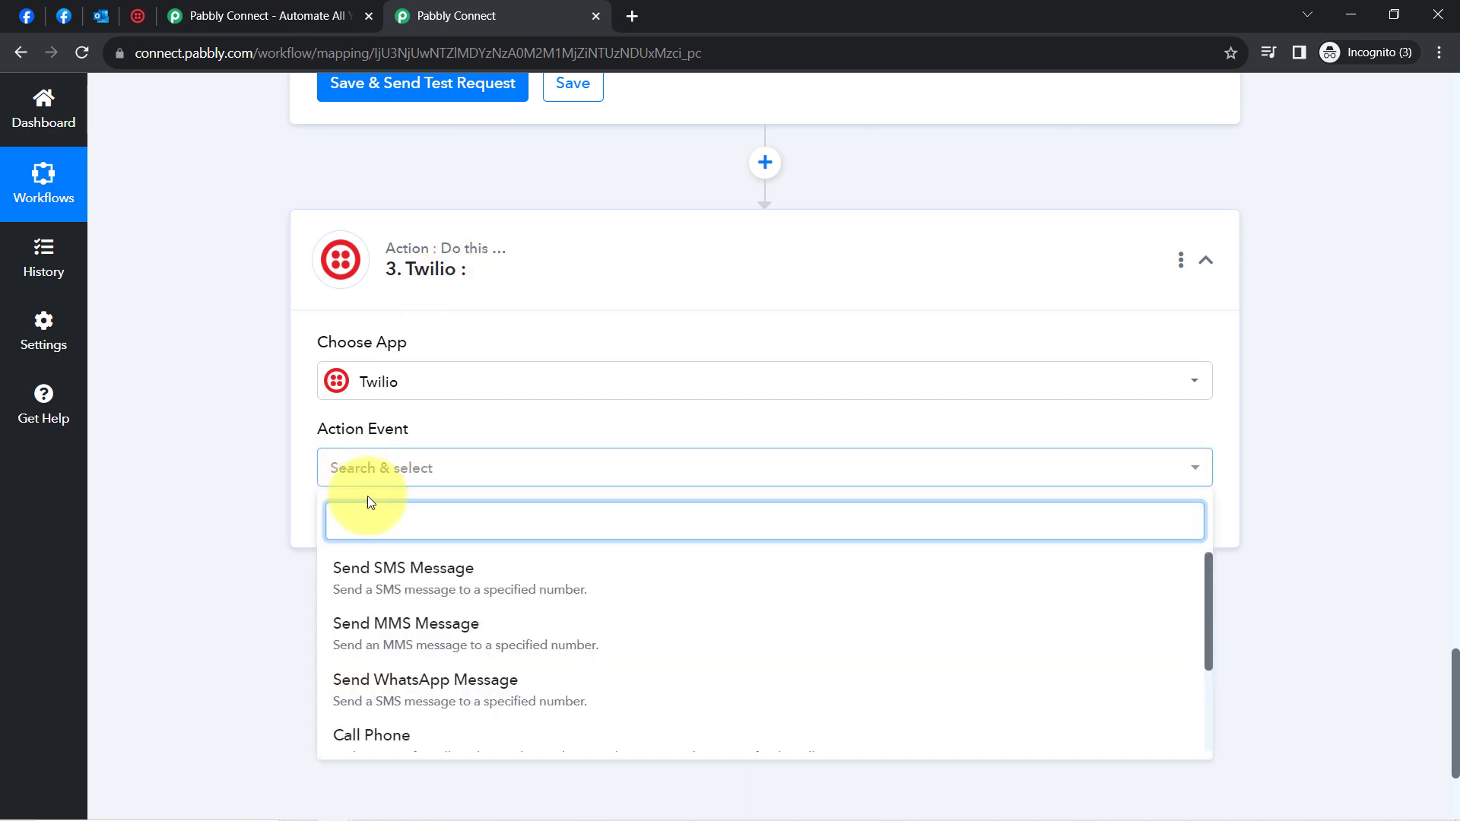
click(381, 586)
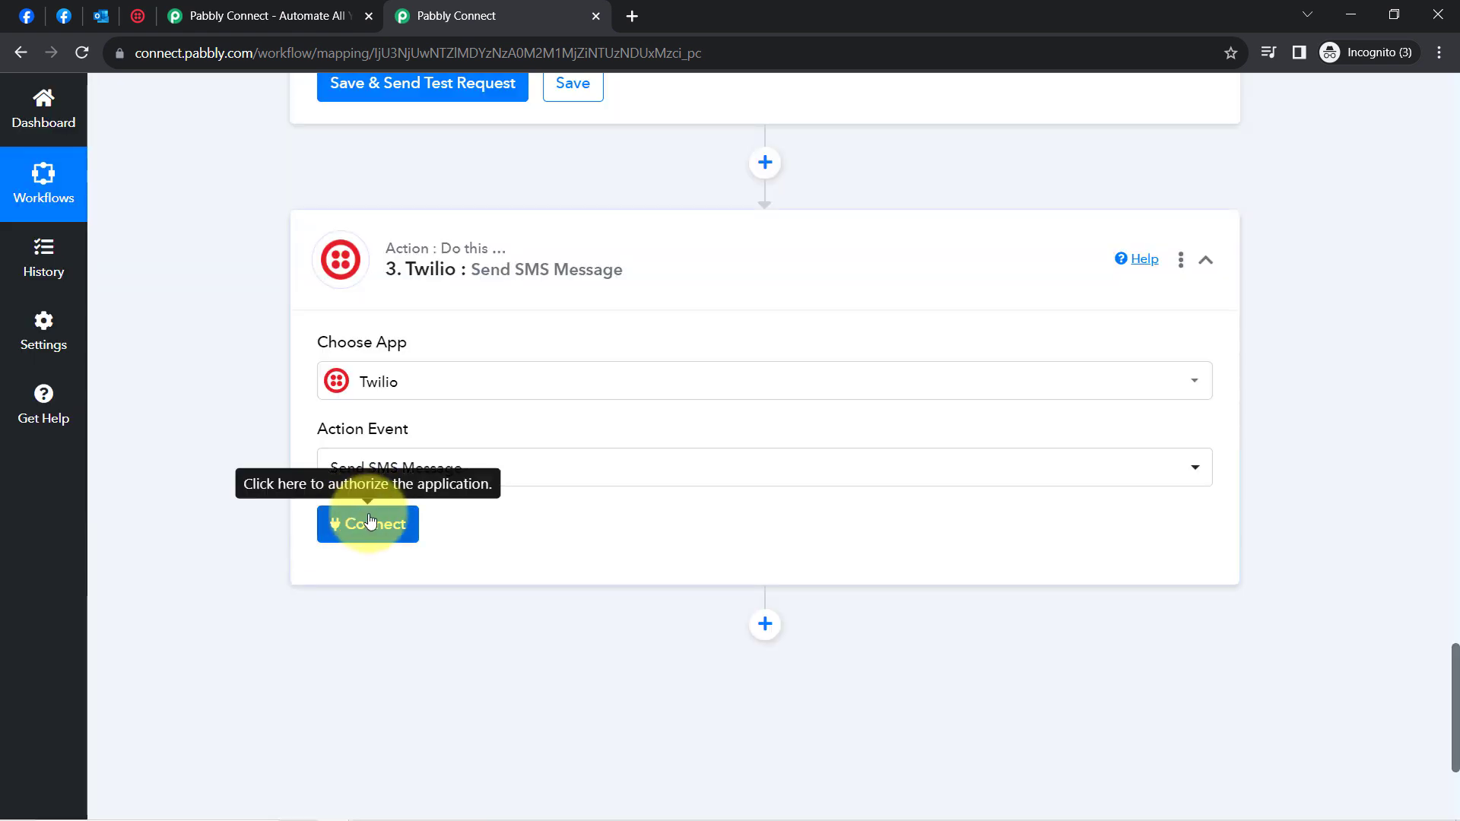
- Start connecting a Twilio account for the SMS action, using a new connection instead of an existing one
click(369, 521)
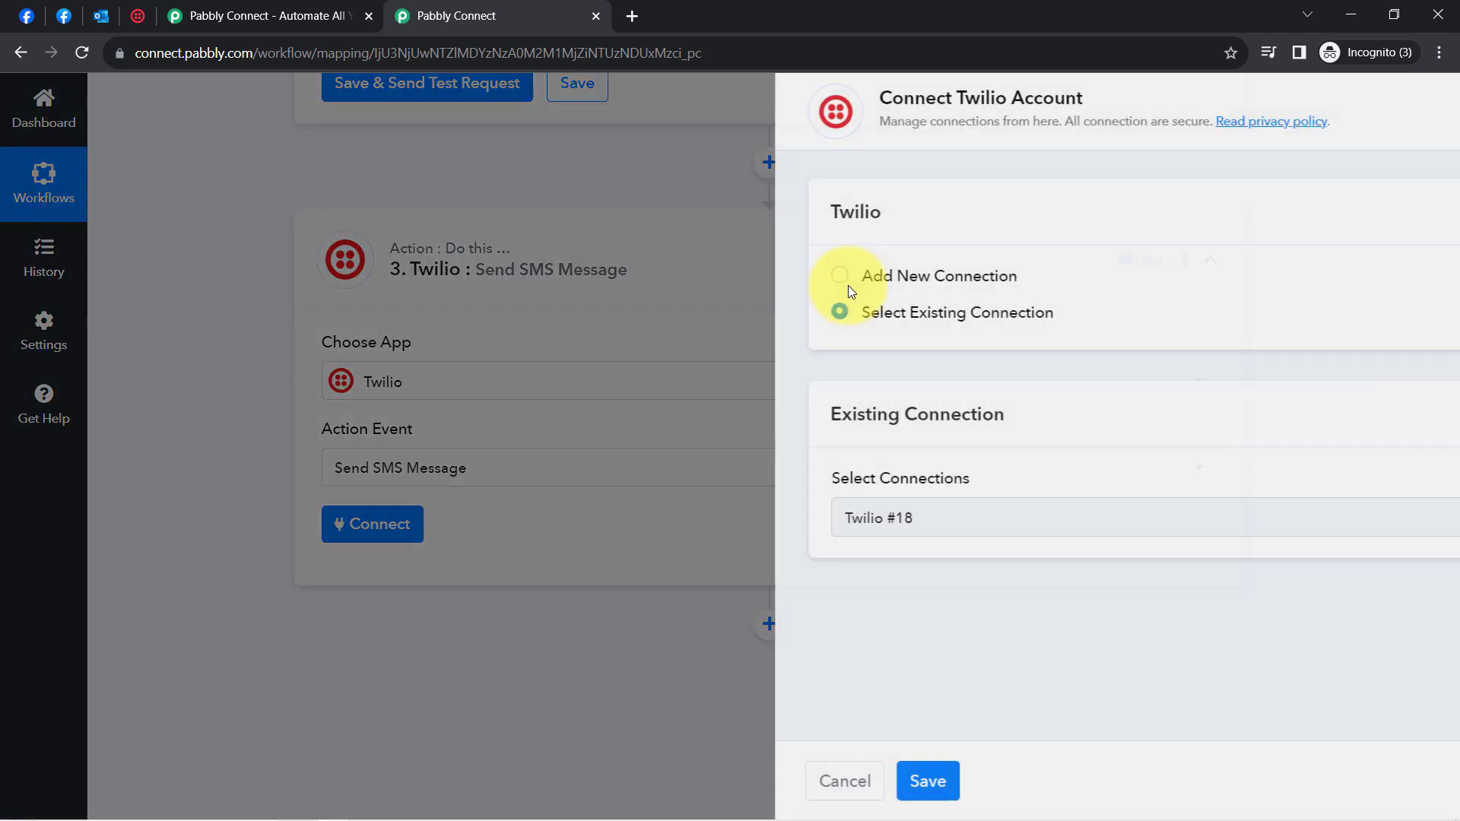
click(822, 281)
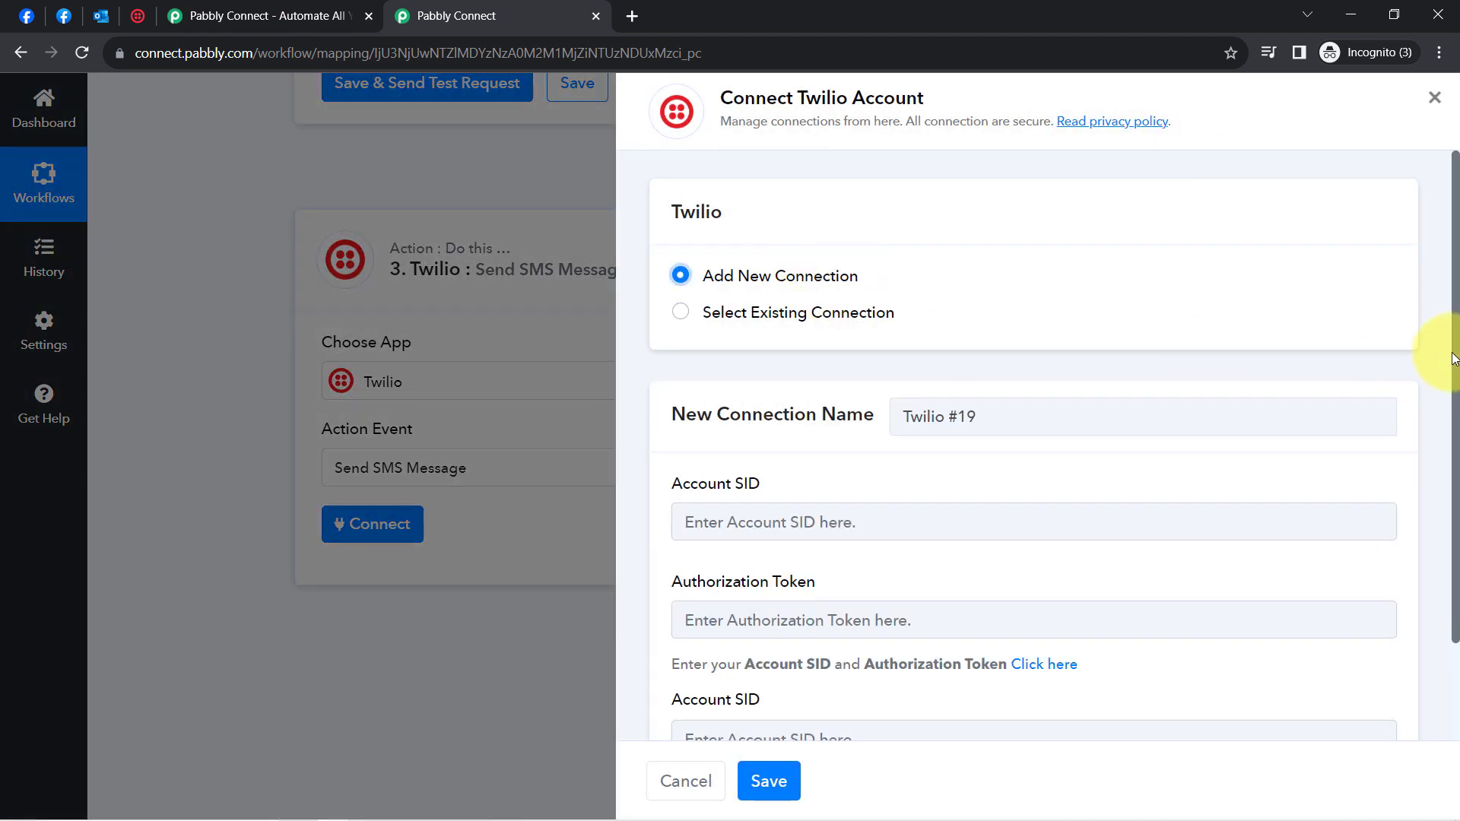
scroll(1444, 342, down, 2)
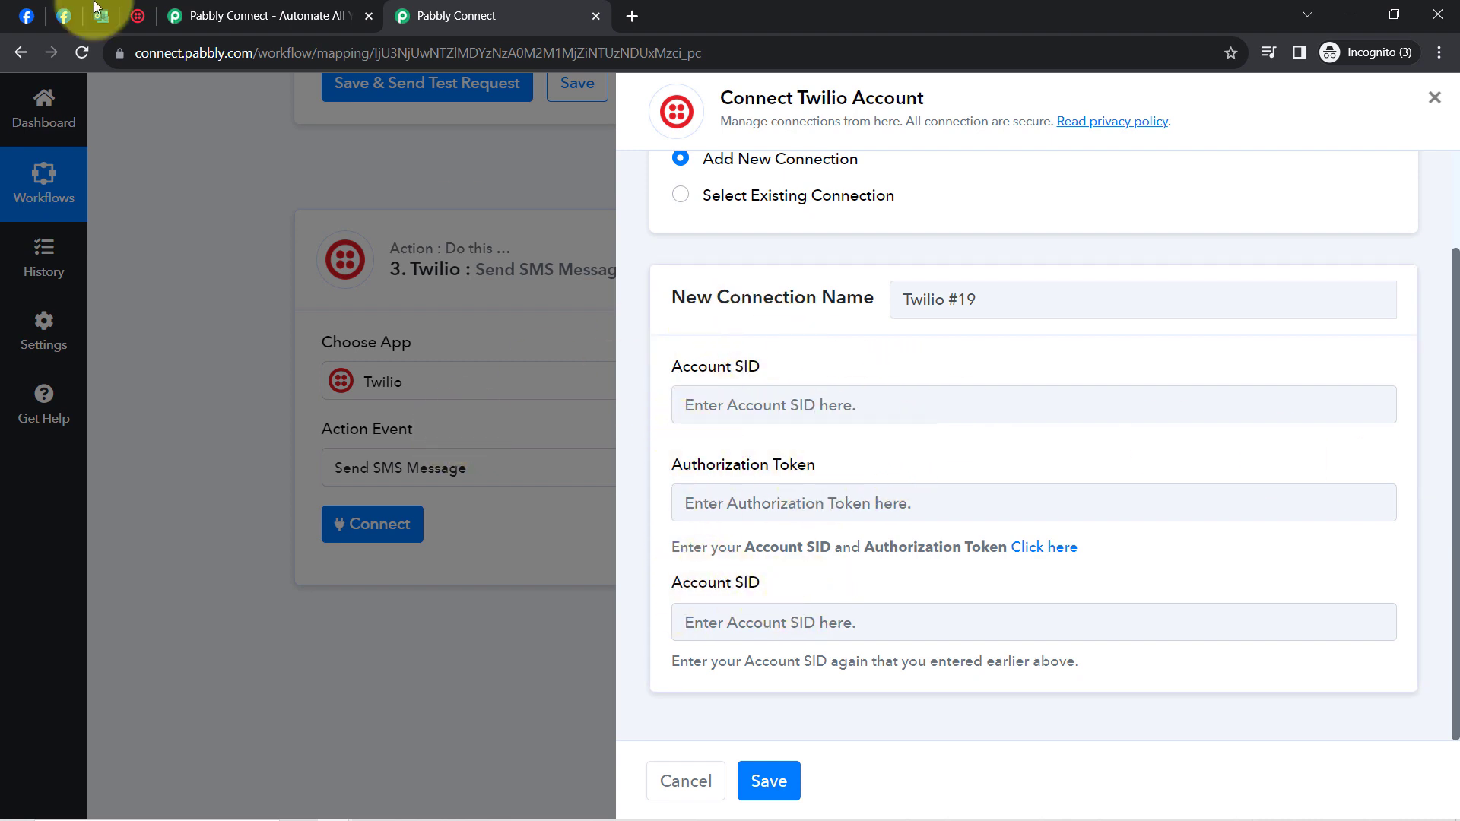
- Copy the Account SID from the Twilio console and paste it into both Account SID fields of the new connection
click(138, 15)
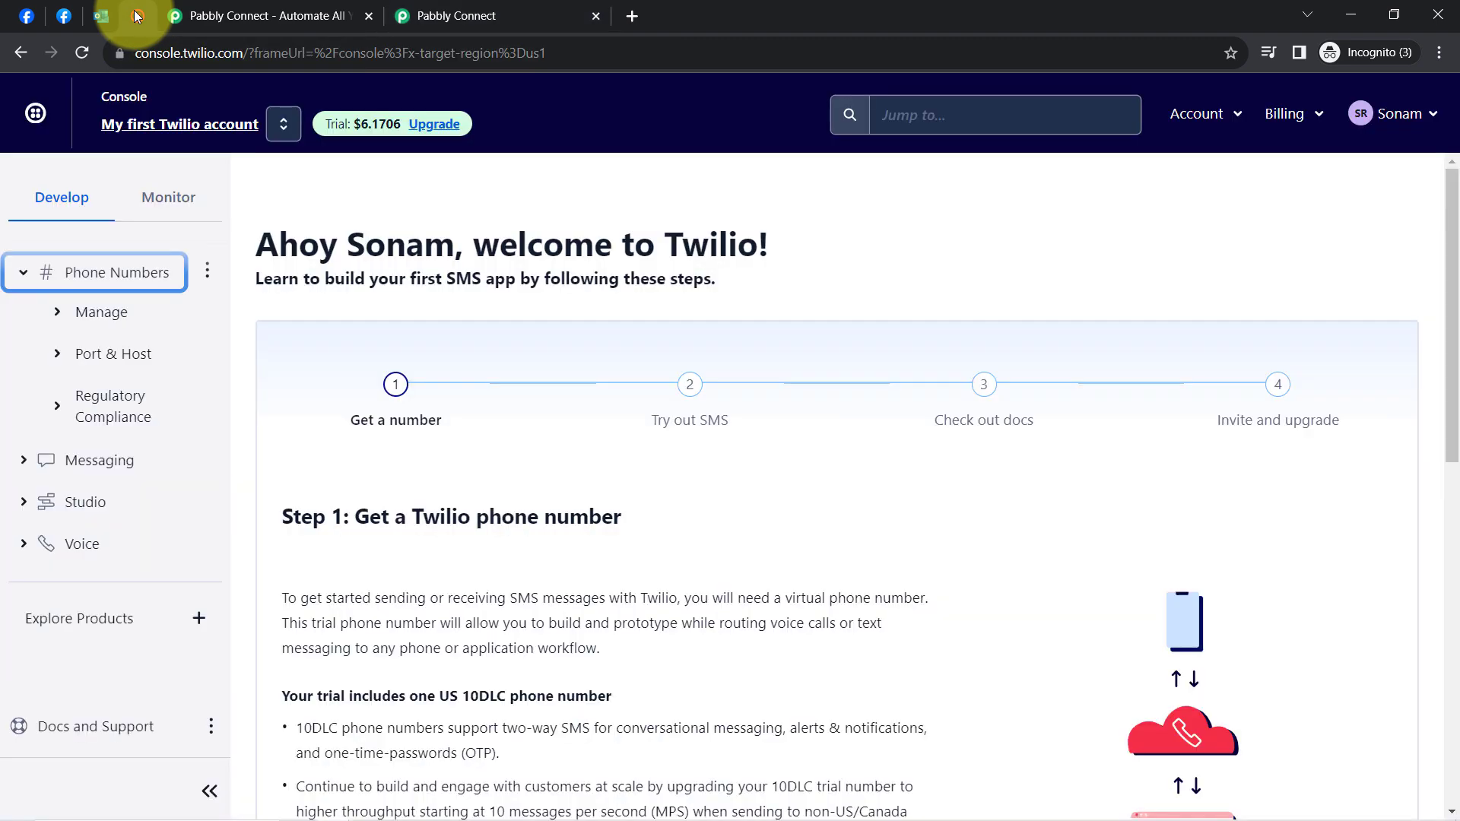
scroll(1450, 271, down, 3)
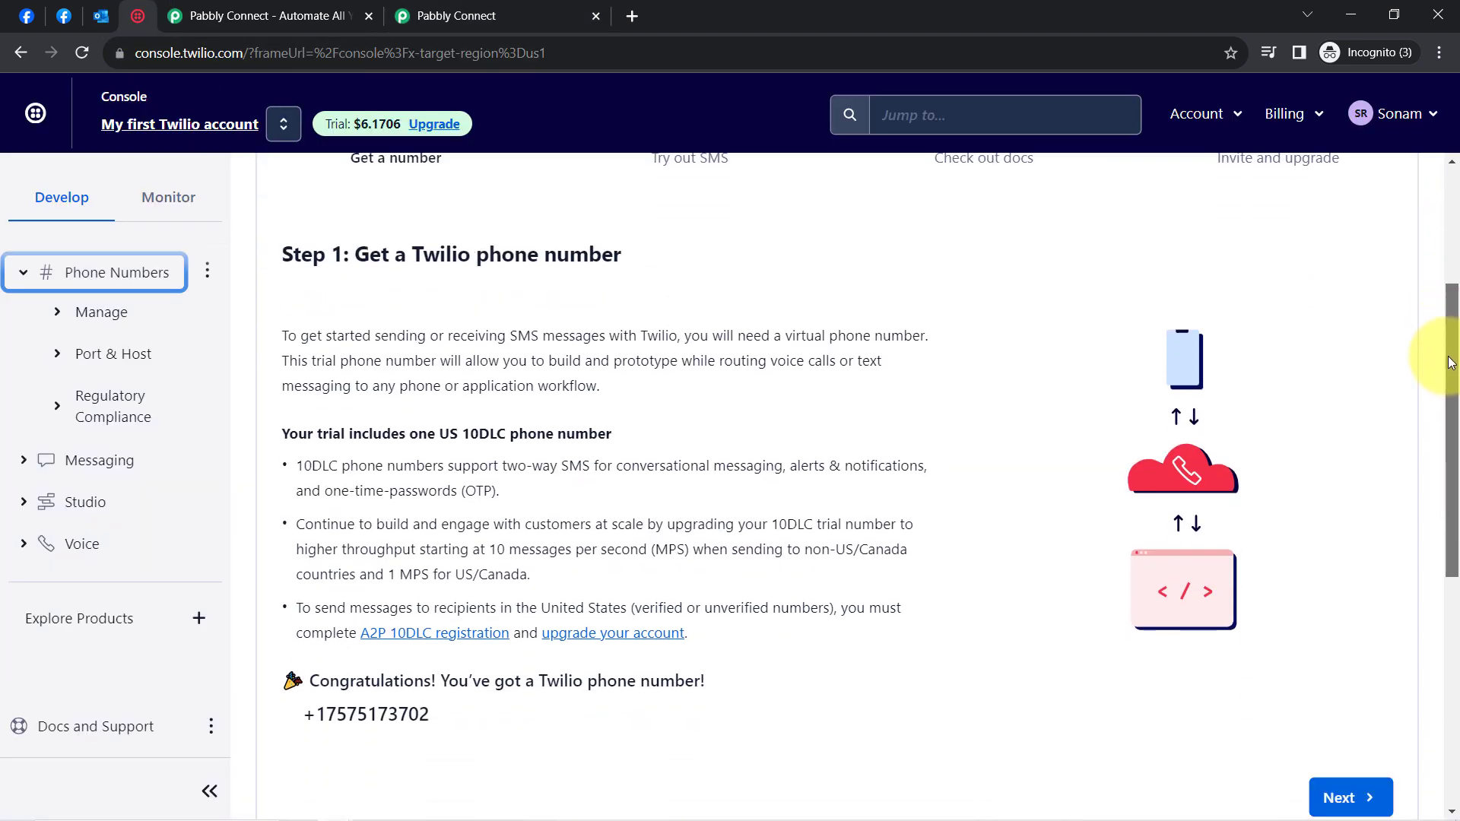
drag(1451, 363, 1454, 618)
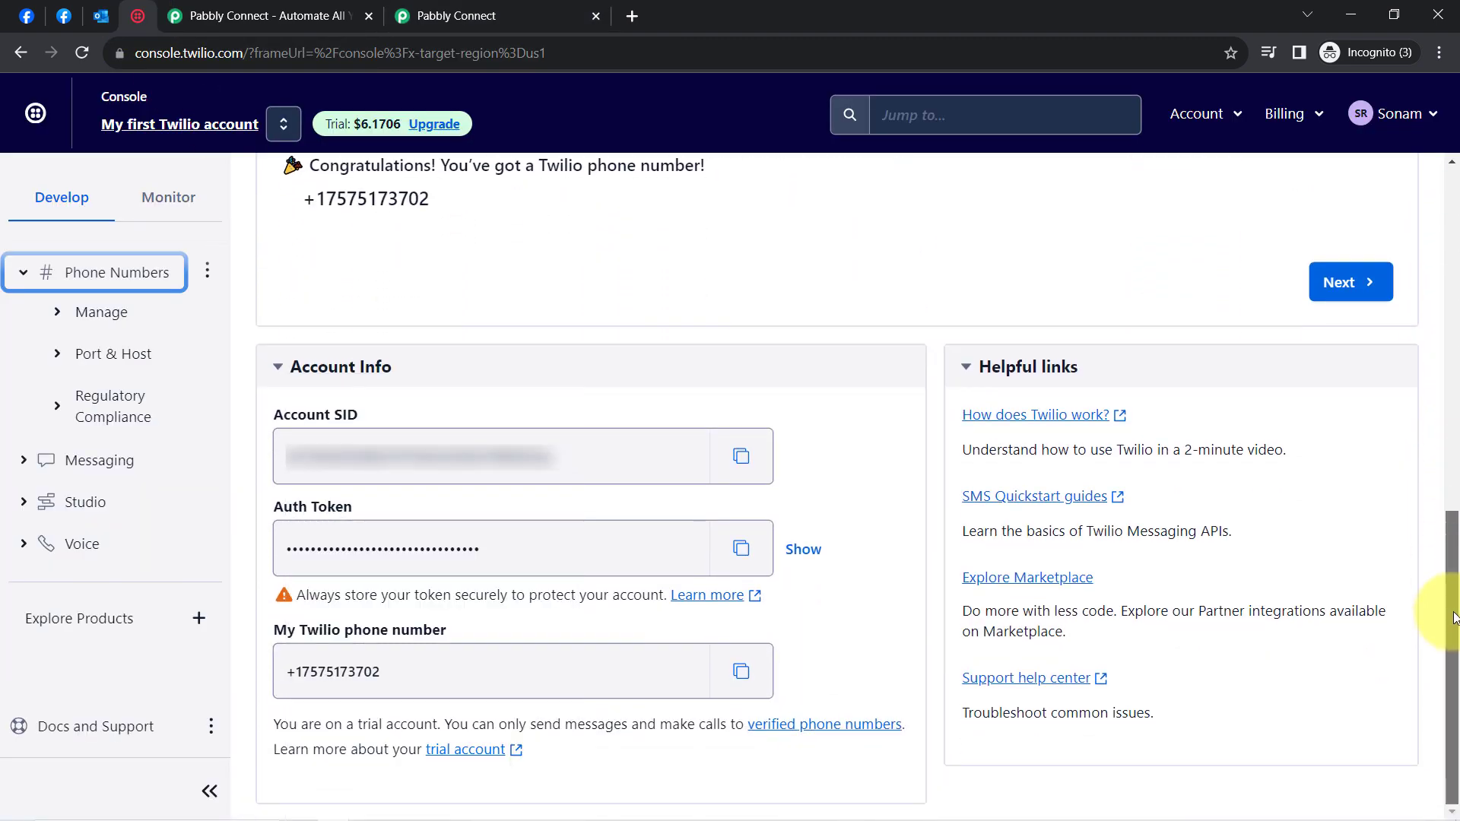
click(738, 456)
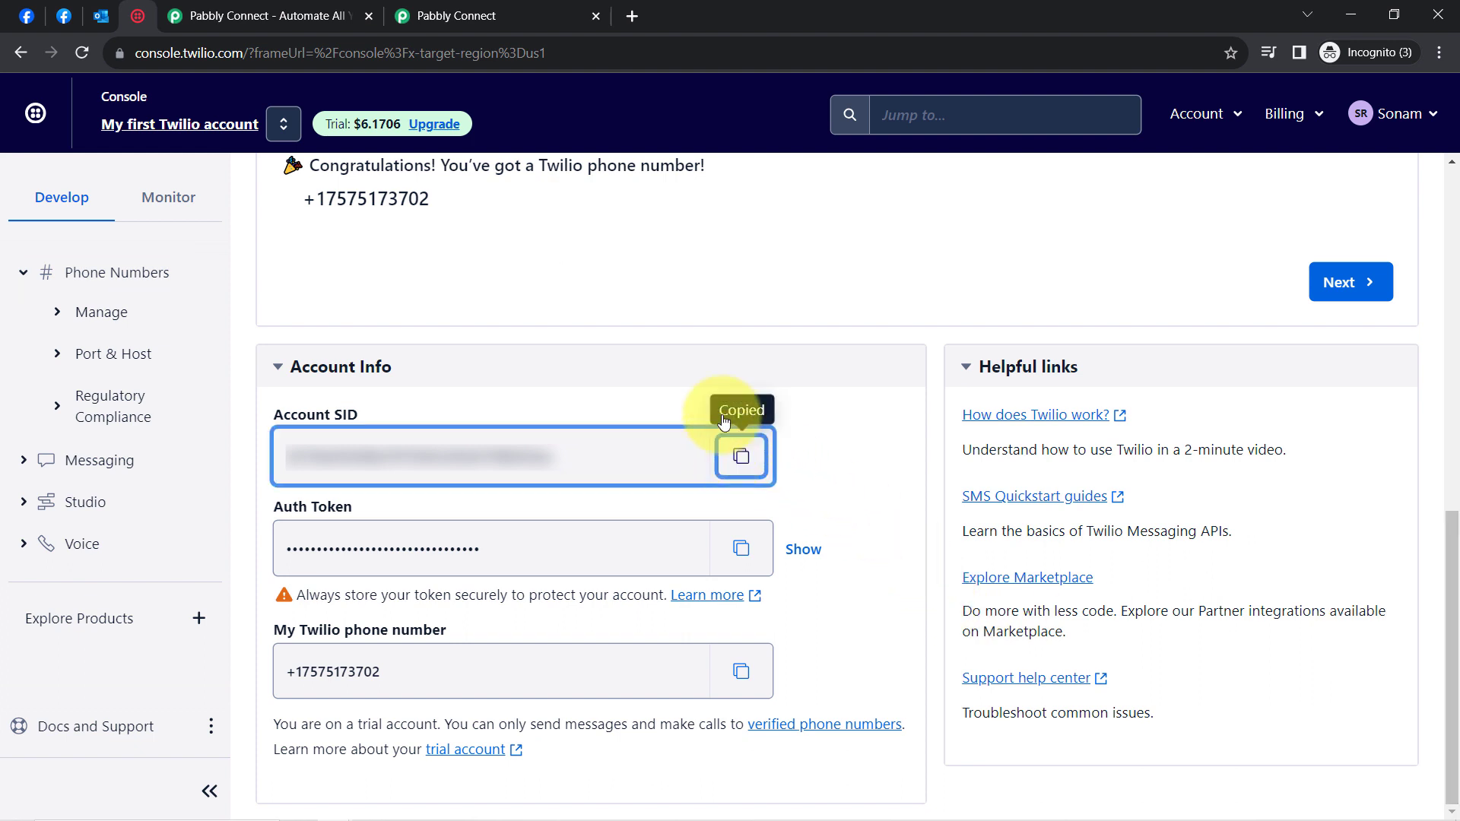
click(424, 13)
click(771, 403)
key(ctrl+v)
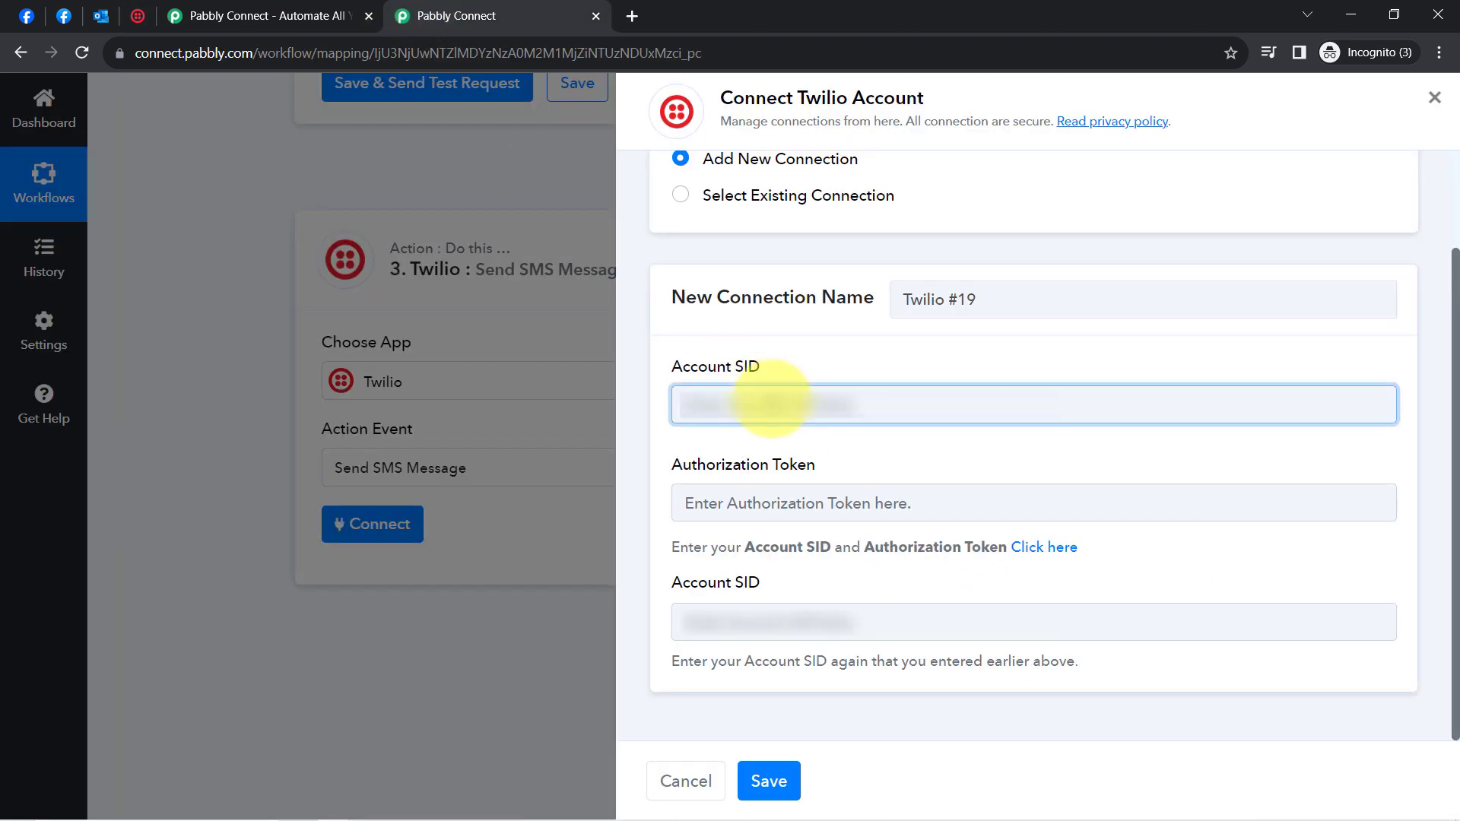
click(688, 622)
key(ctrl+v)
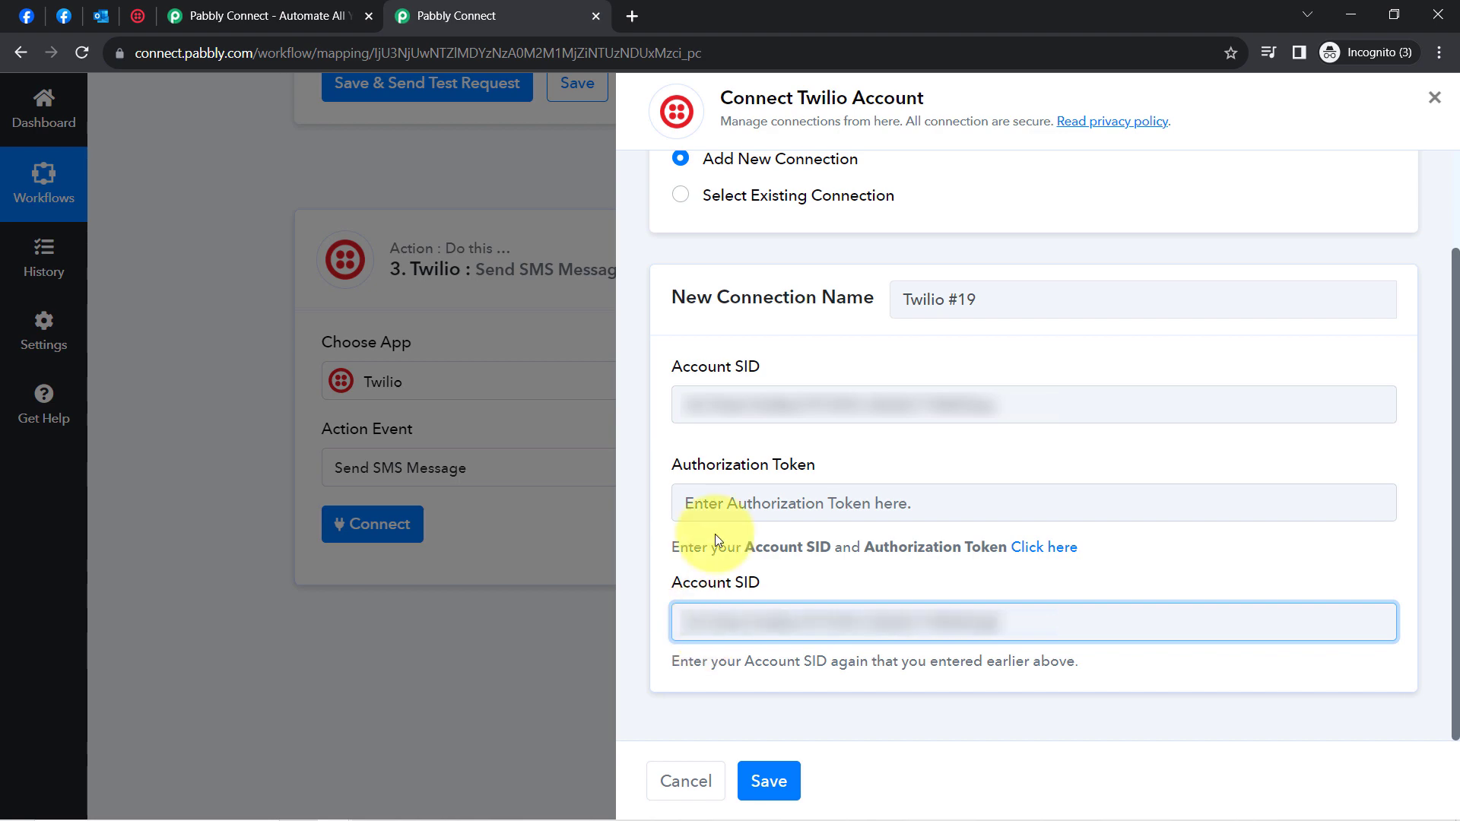
- Copy the Auth Token from the Twilio console into the connection's Authorization Token field and save the connection
click(138, 15)
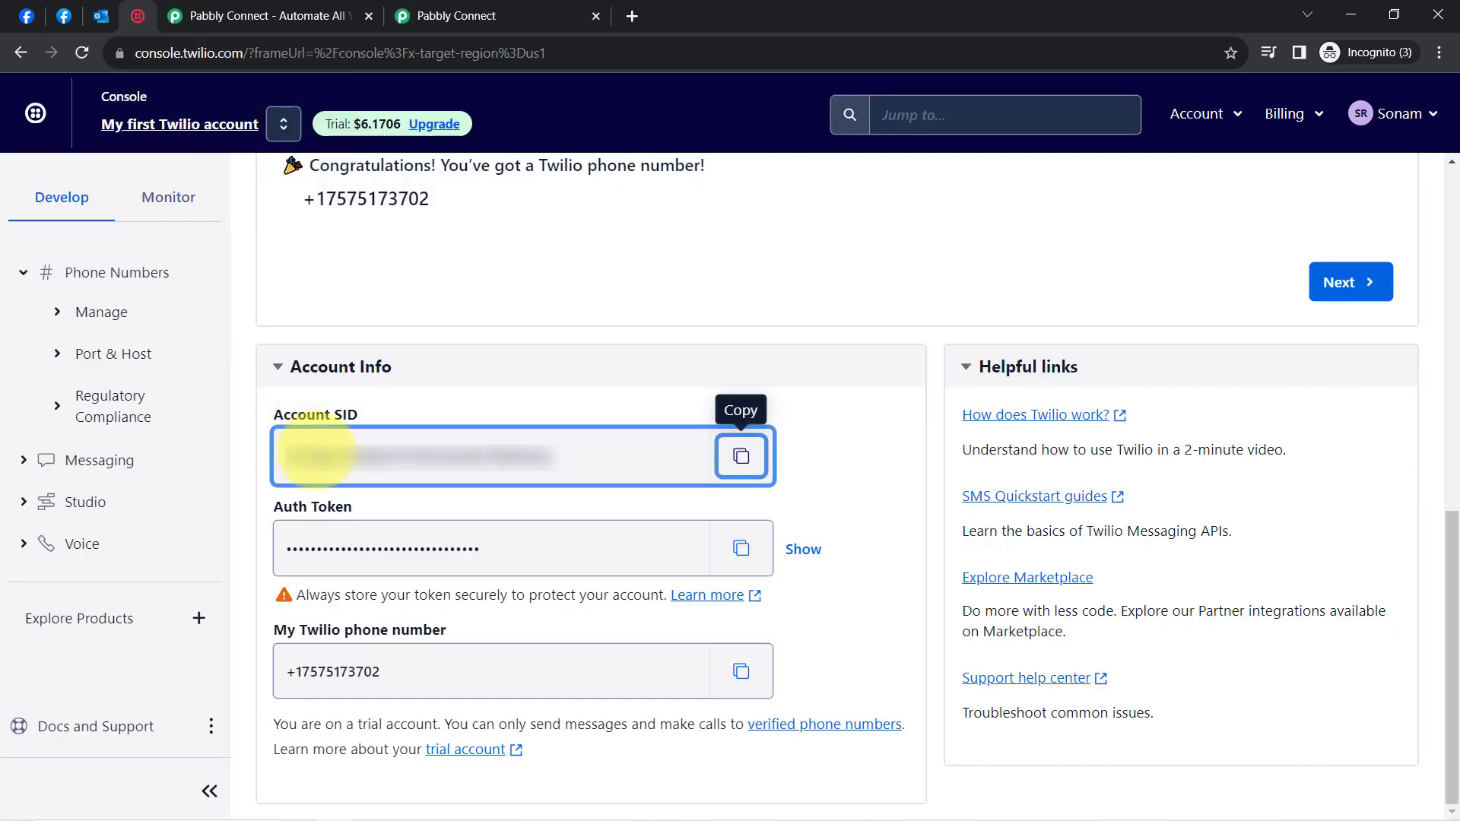
click(741, 548)
click(472, 16)
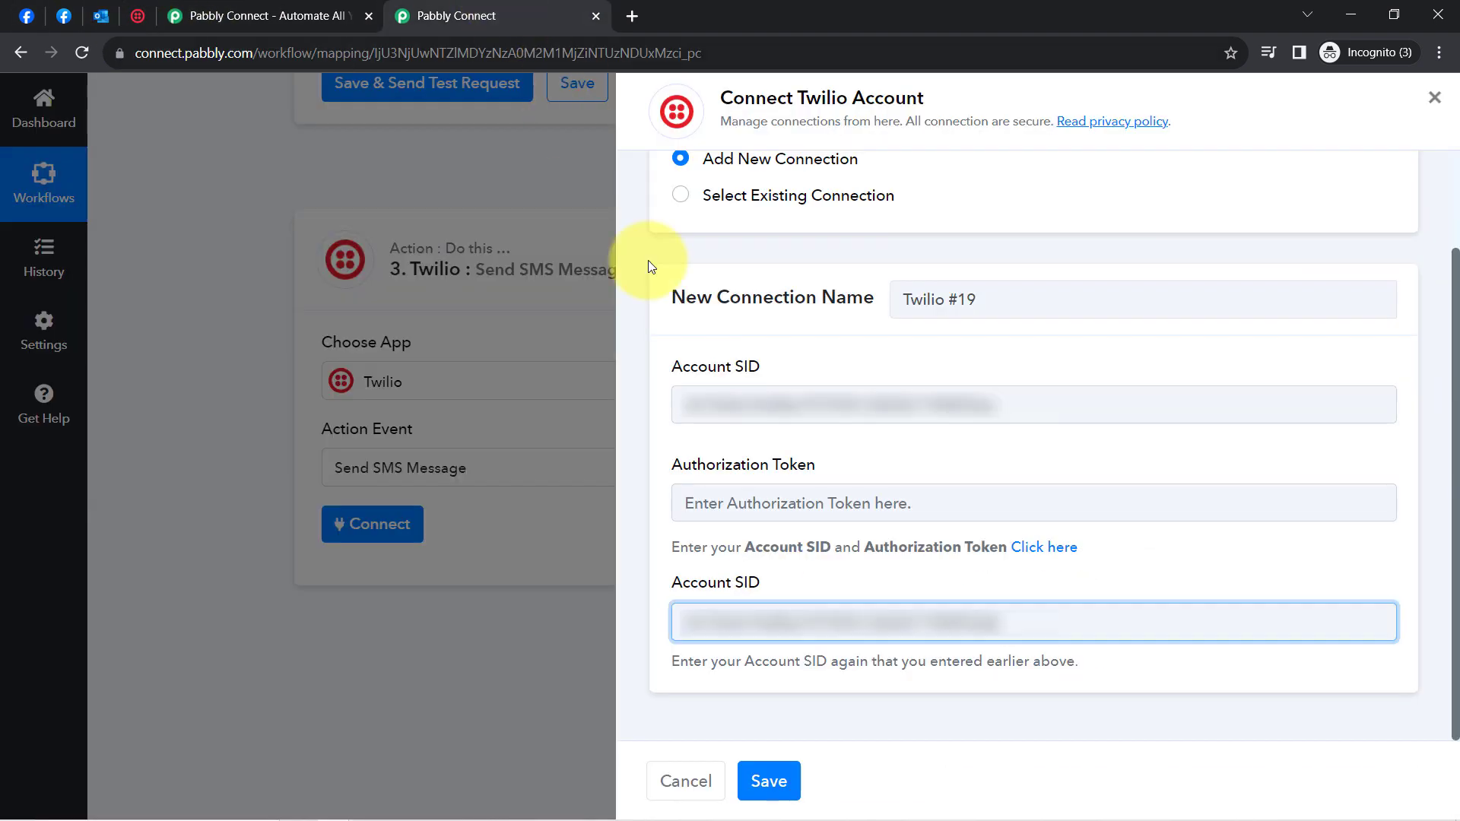
click(678, 499)
key(ctrl+v)
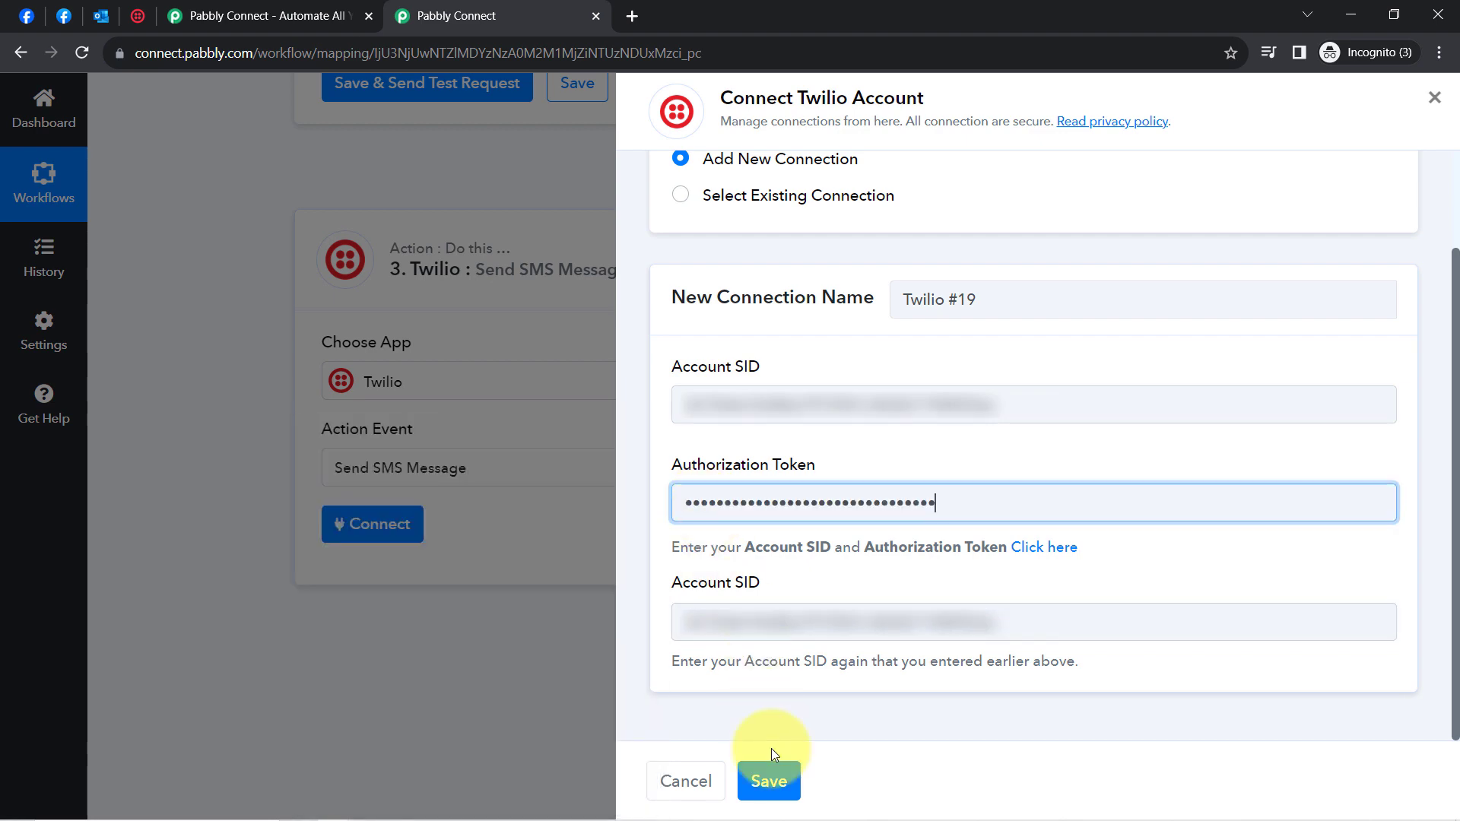
click(766, 782)
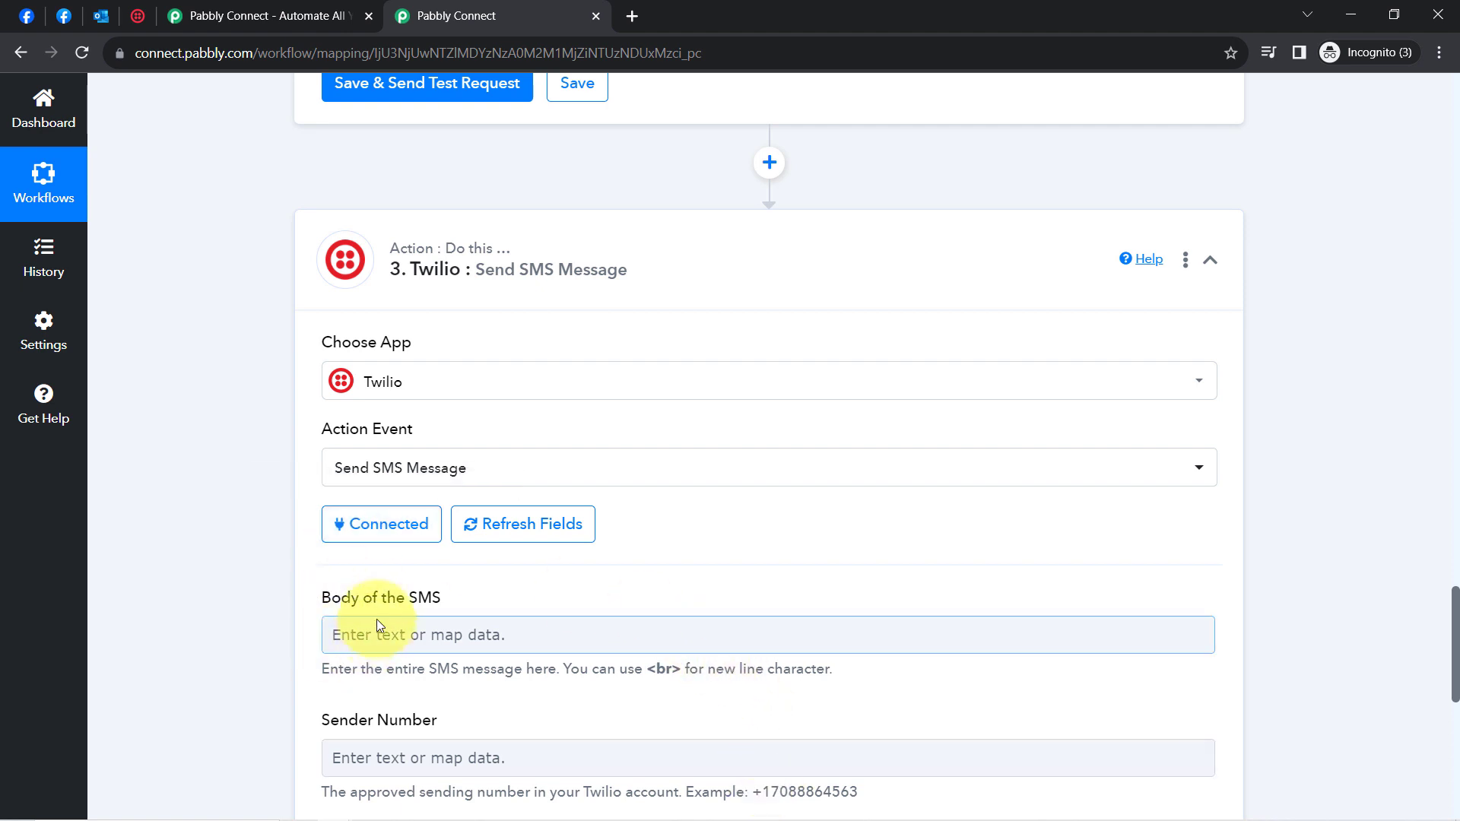
- Begin the Body of the SMS with "Hello" followed by the mapped Res4 First Name from the Facebook lead
drag(1454, 598, 1454, 645)
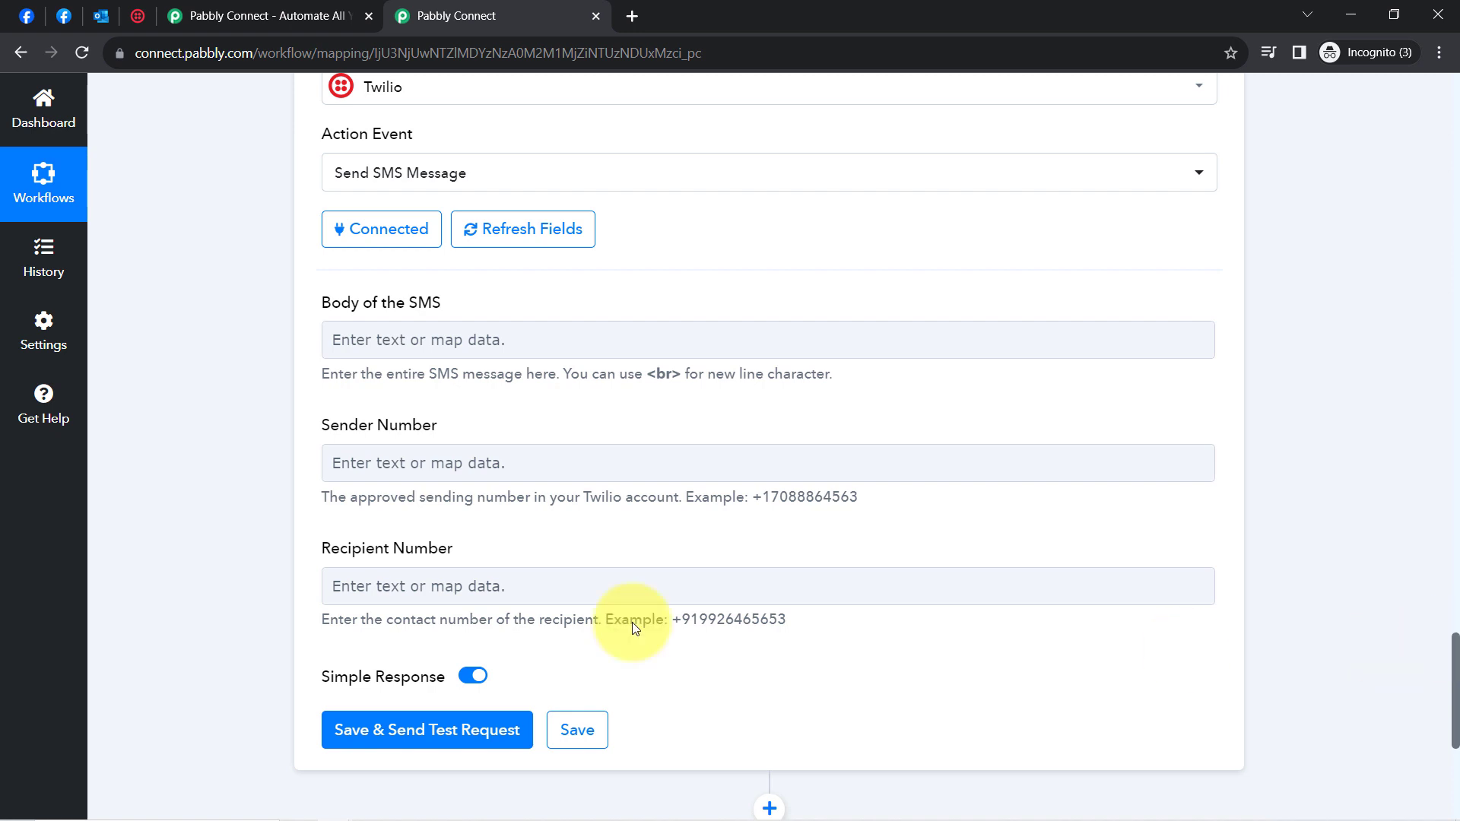
drag(336, 317, 444, 319)
click(327, 344)
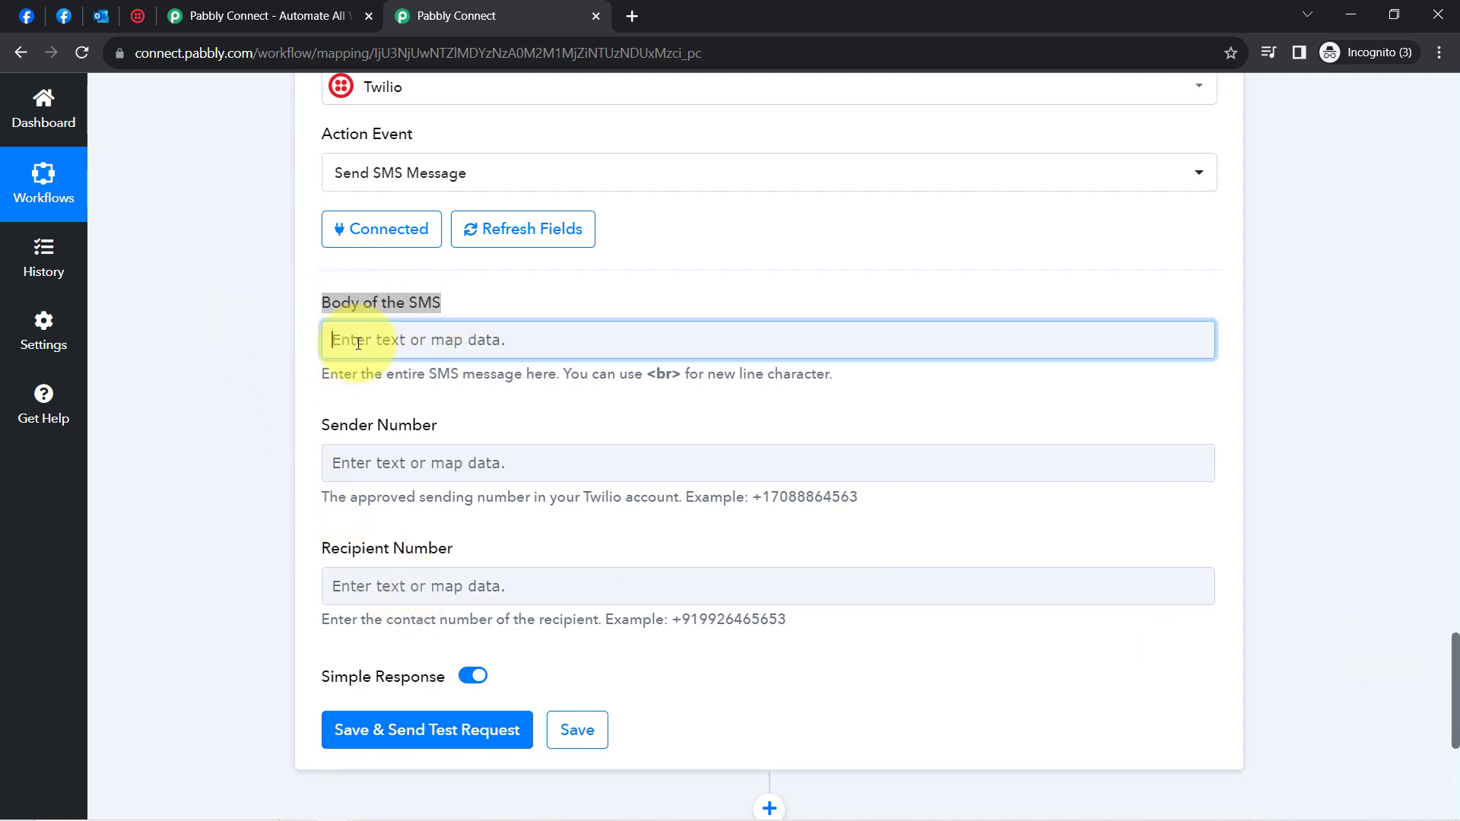
text(Hello)
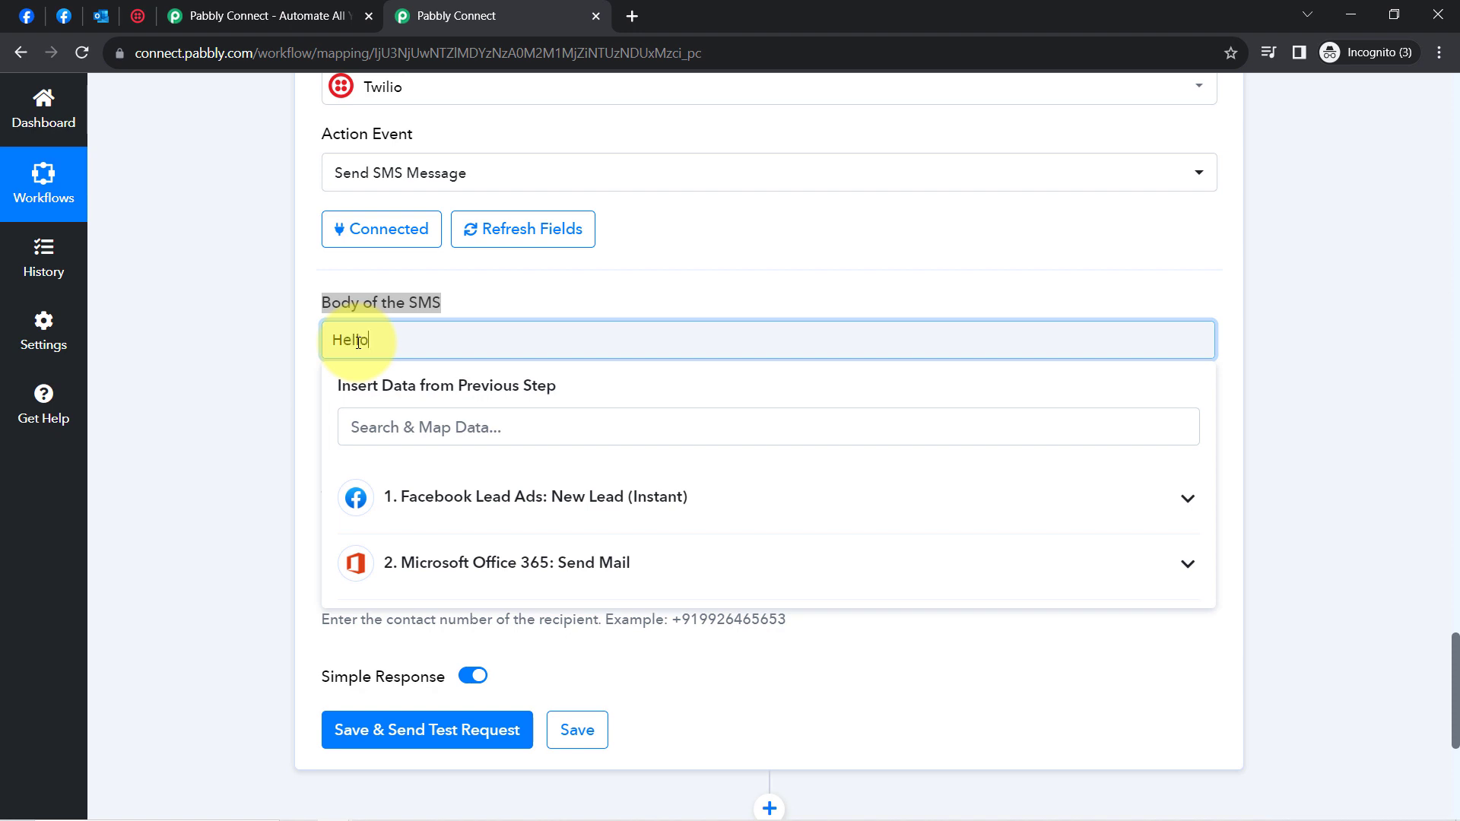
click(369, 430)
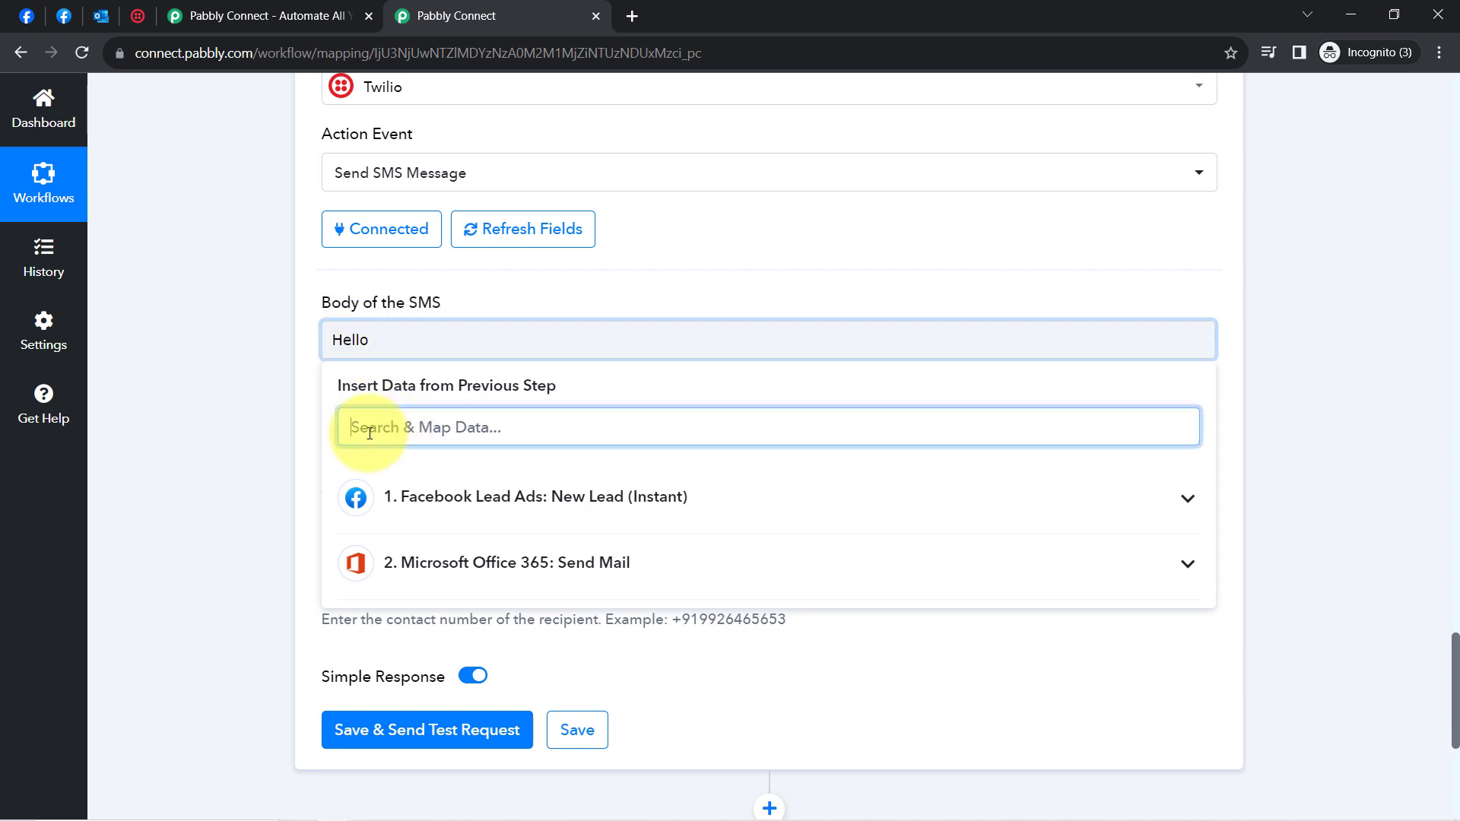
text(firs)
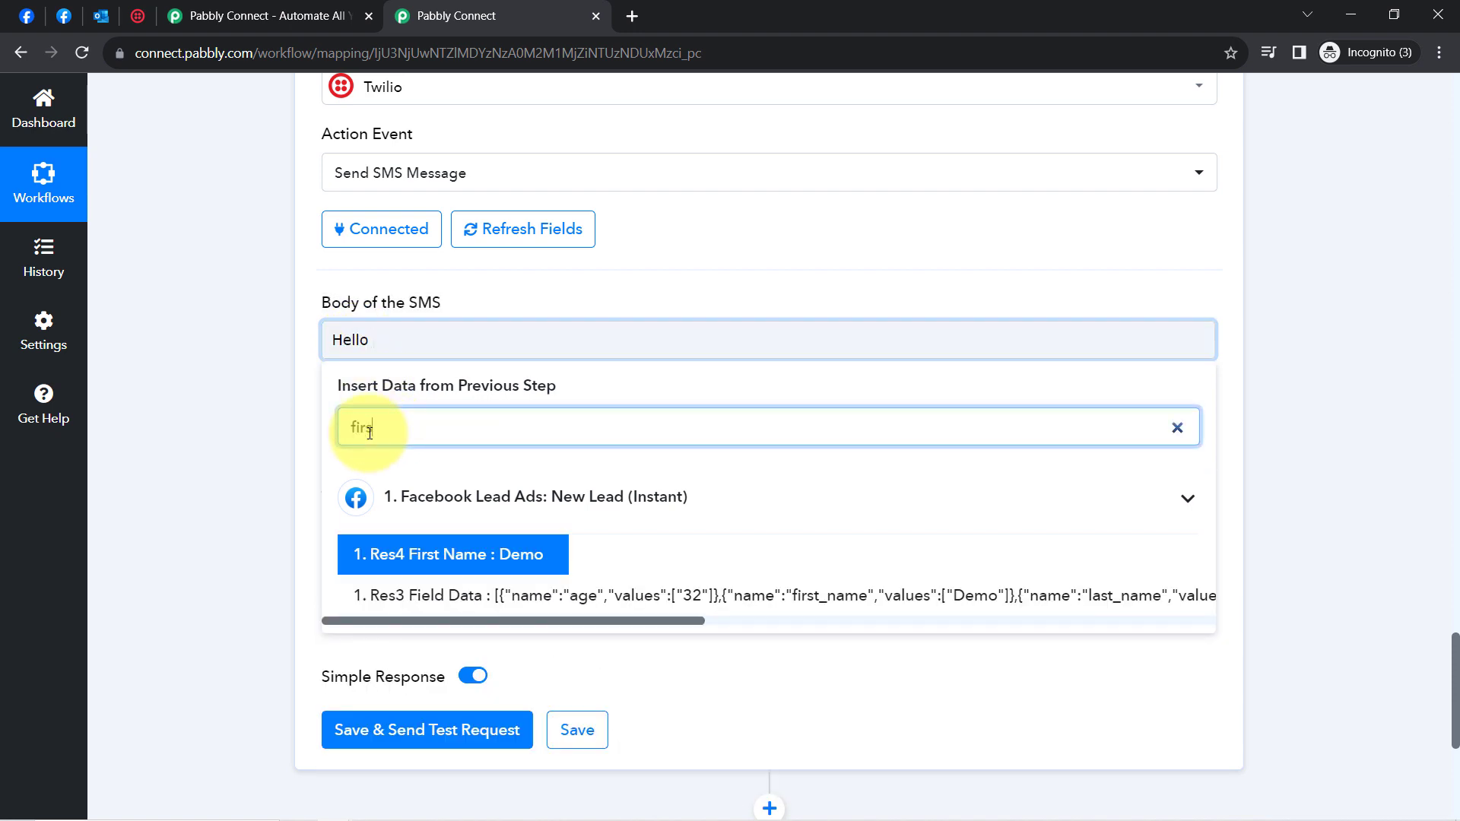
click(380, 554)
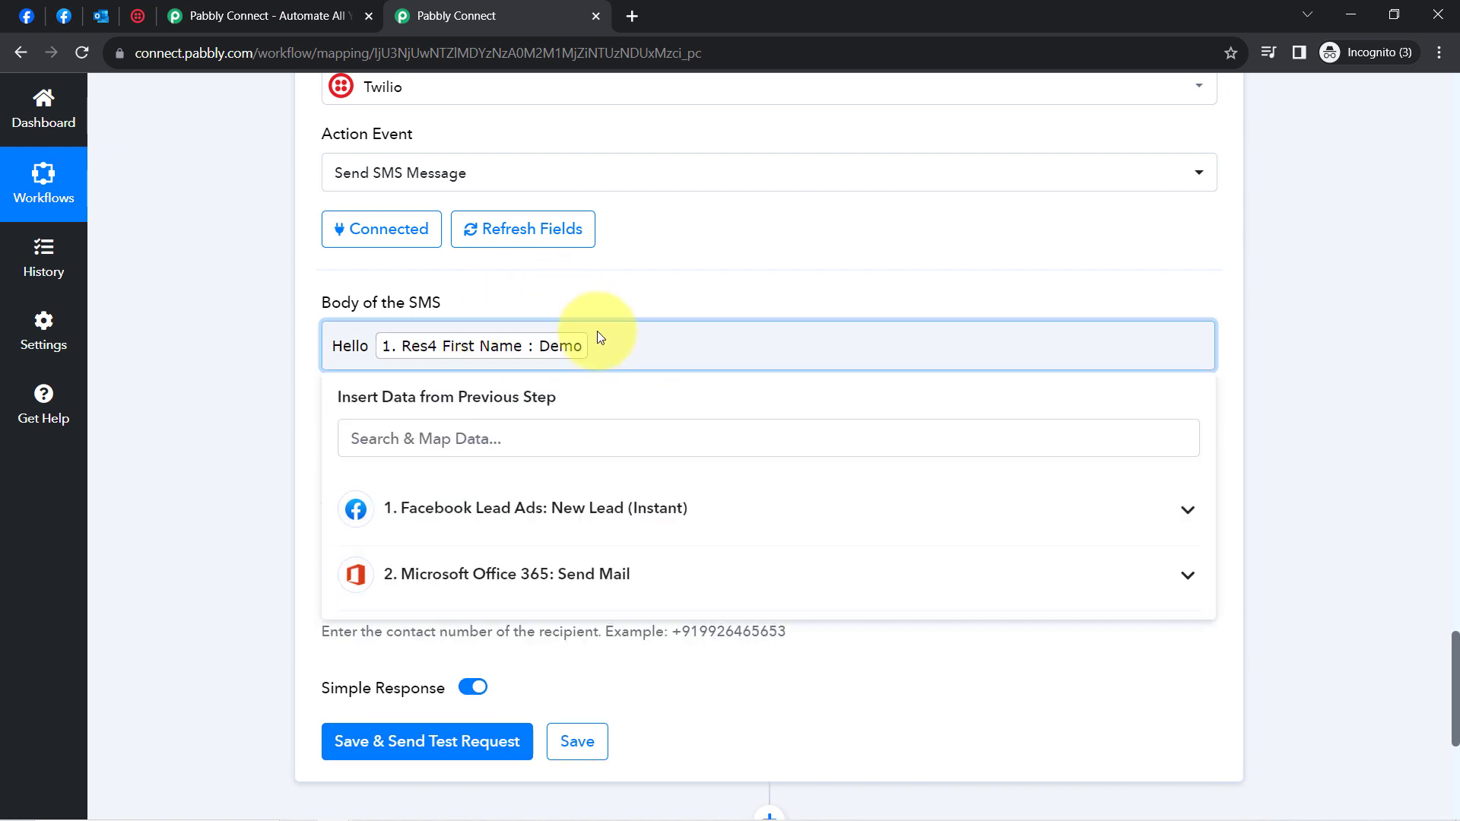
- Add the mapped Res4 Last Name to the SMS greeting, followed by a comma and a line break
click(463, 438)
text(can)
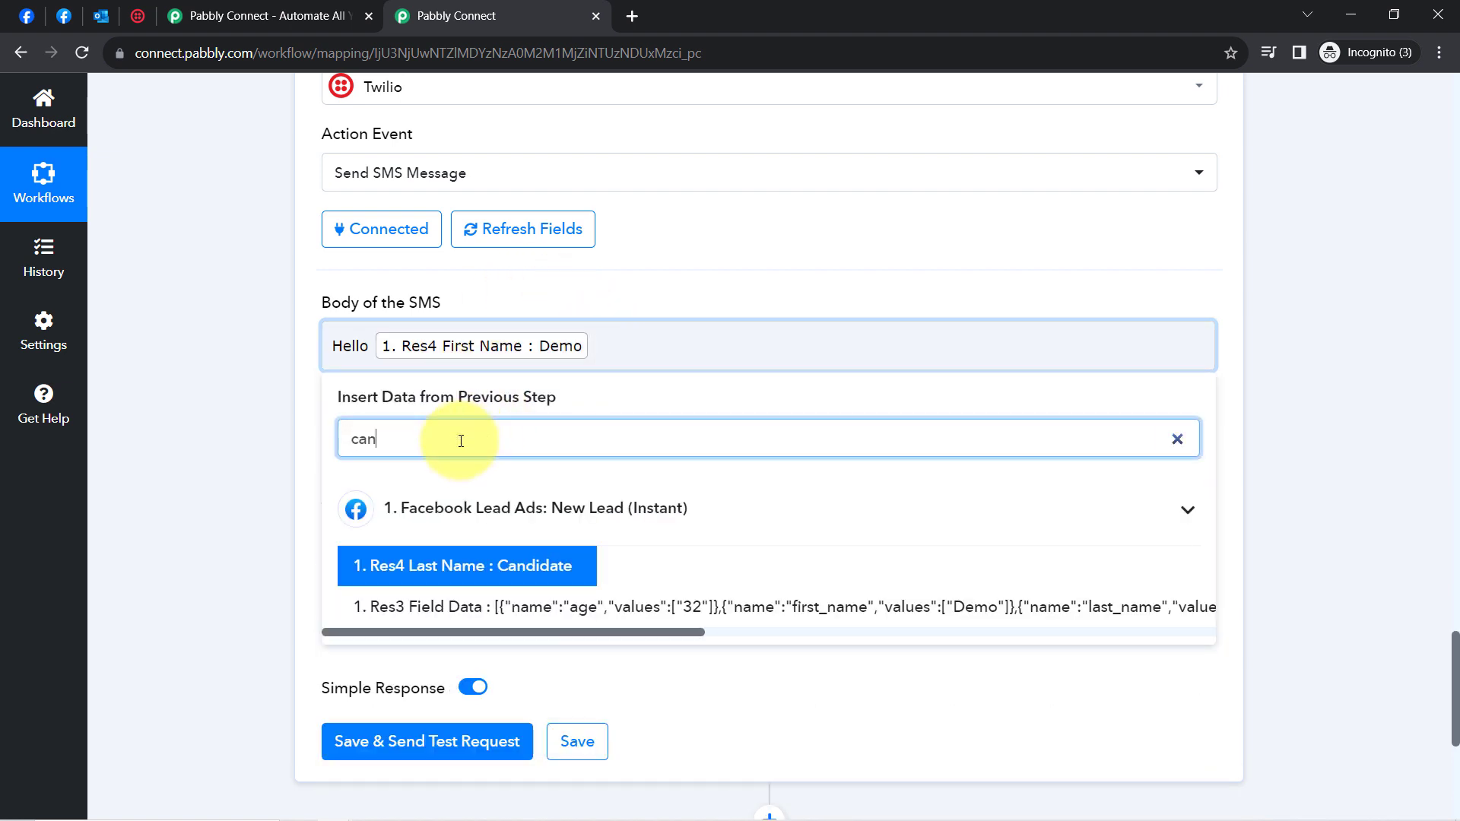
text(d)
click(425, 563)
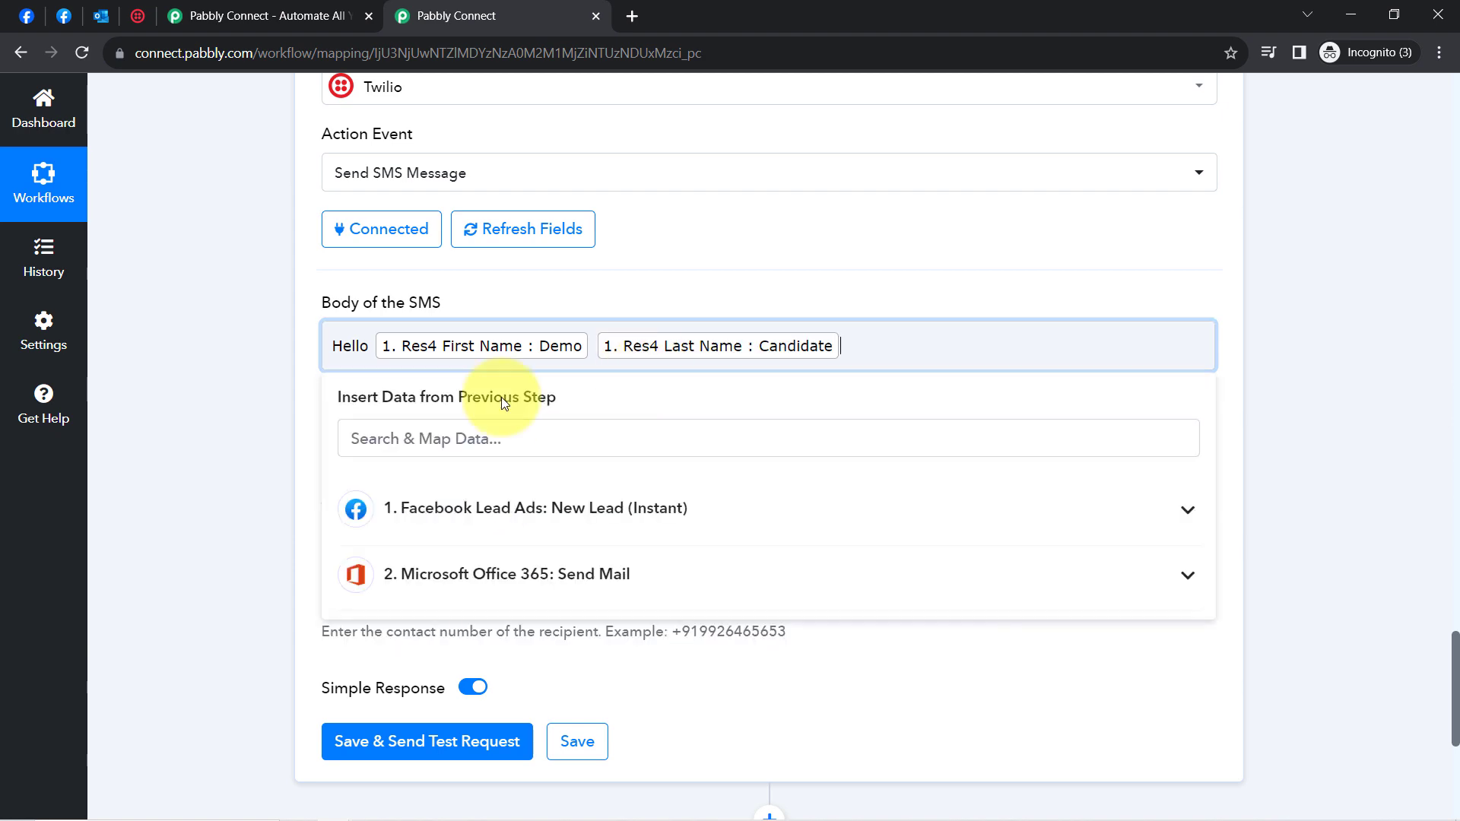
text(,)
key(Return)
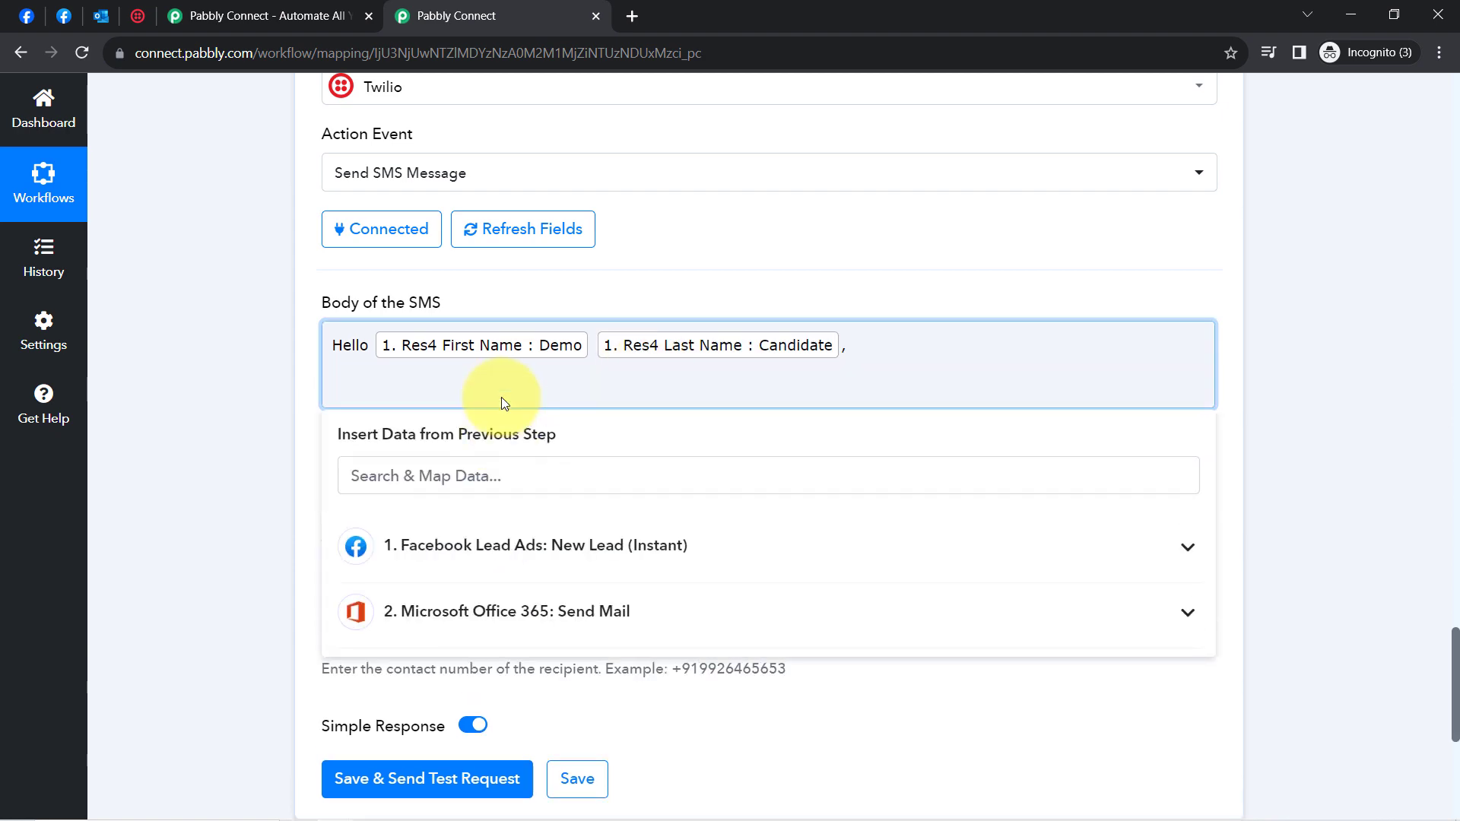
- Copy the text from "Thank you for showing interest." through "Regards," in the Notepad draft and paste it below the SMS greeting
click(369, 807)
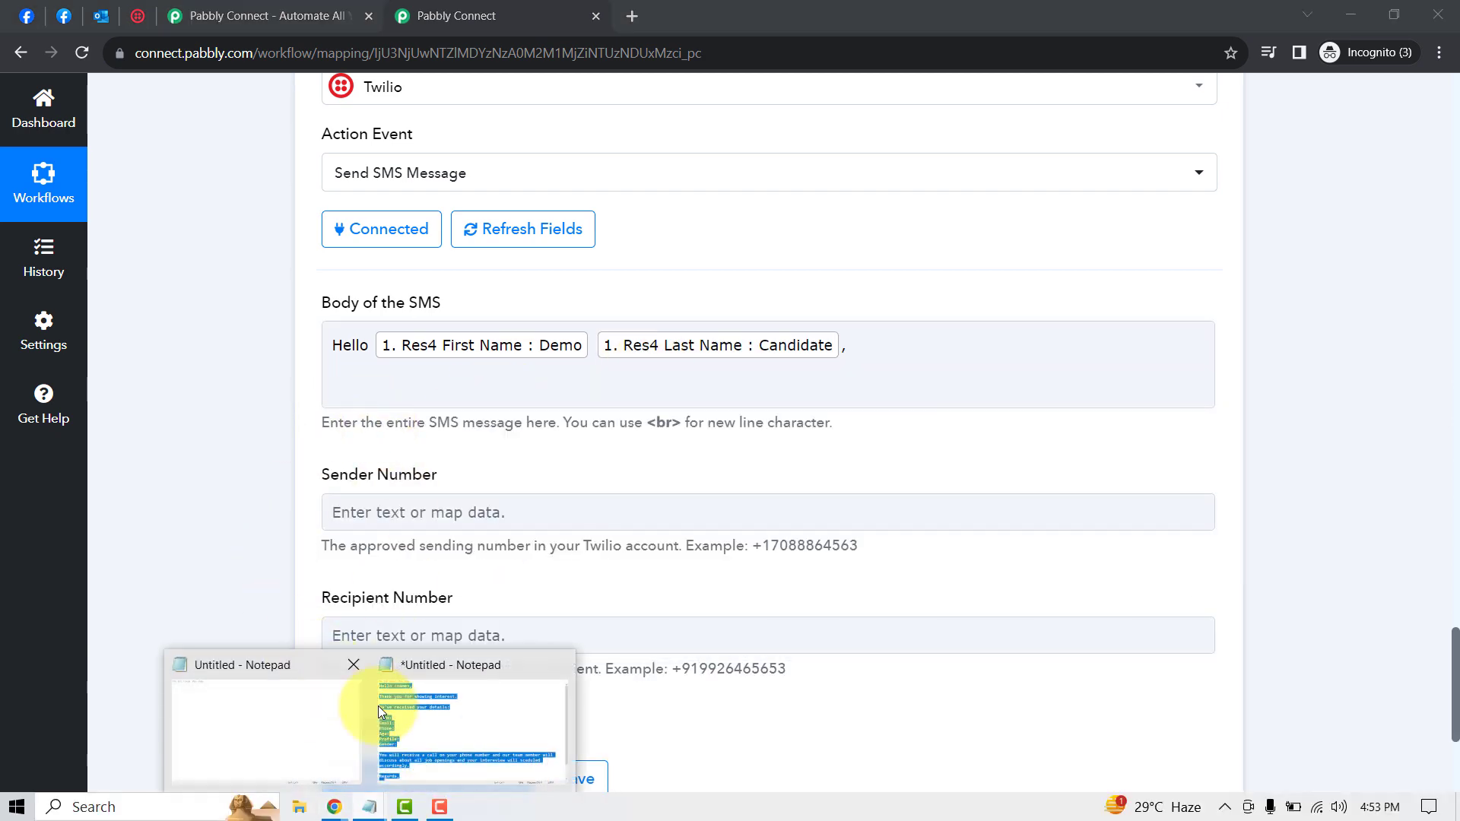
click(447, 739)
click(293, 399)
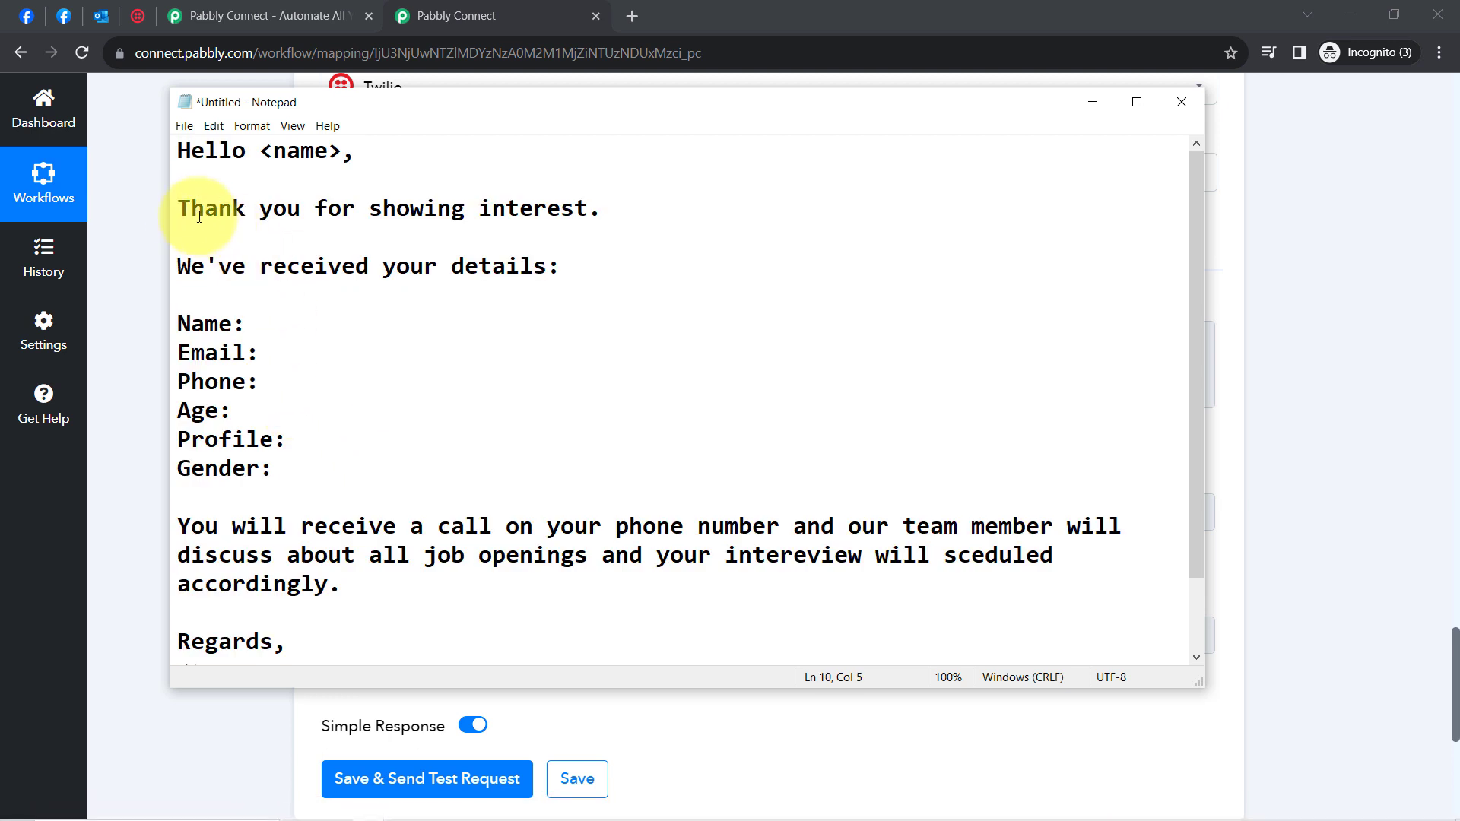
drag(184, 211, 350, 637)
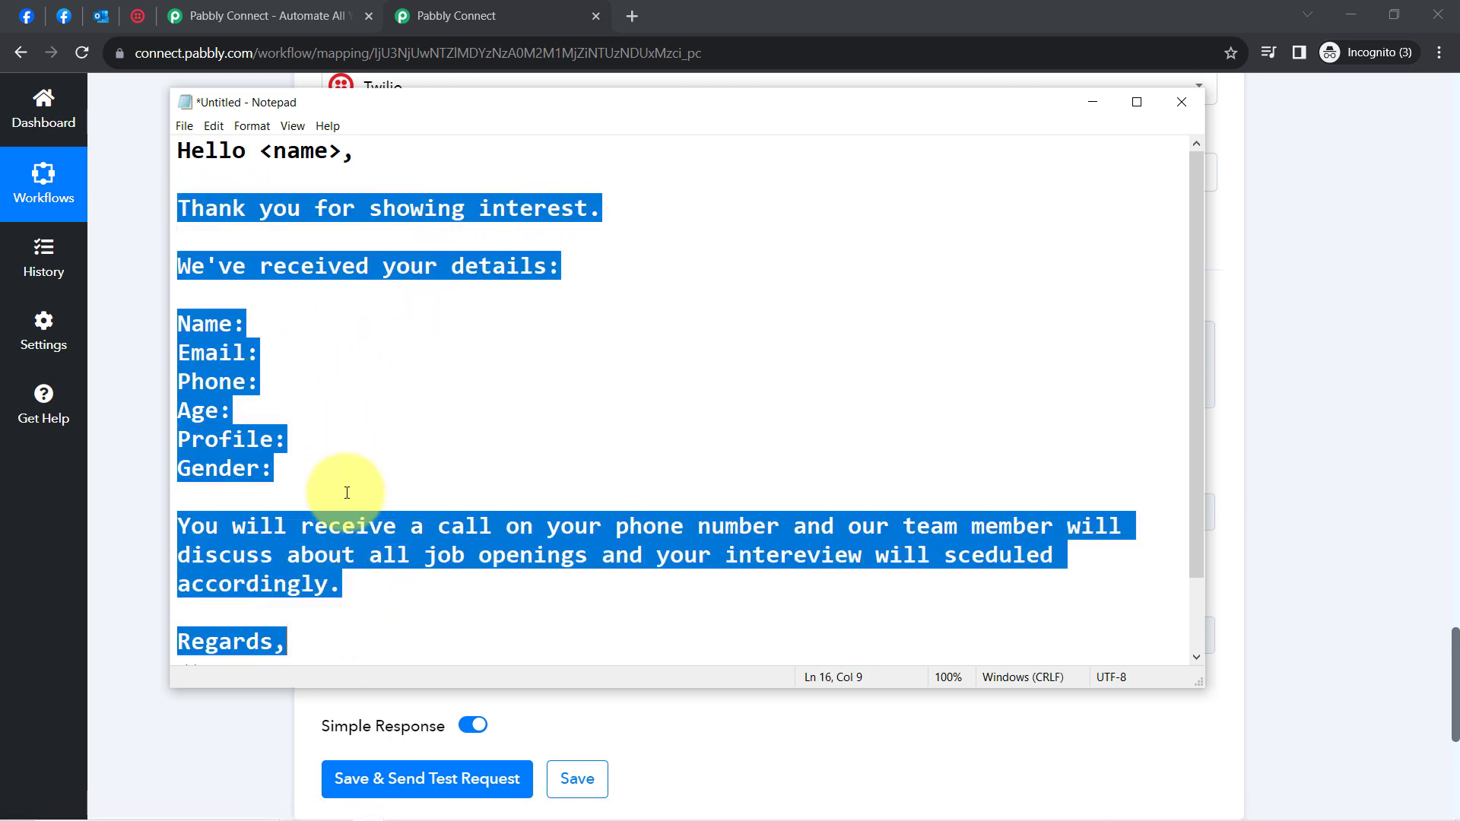
click(157, 377)
click(348, 386)
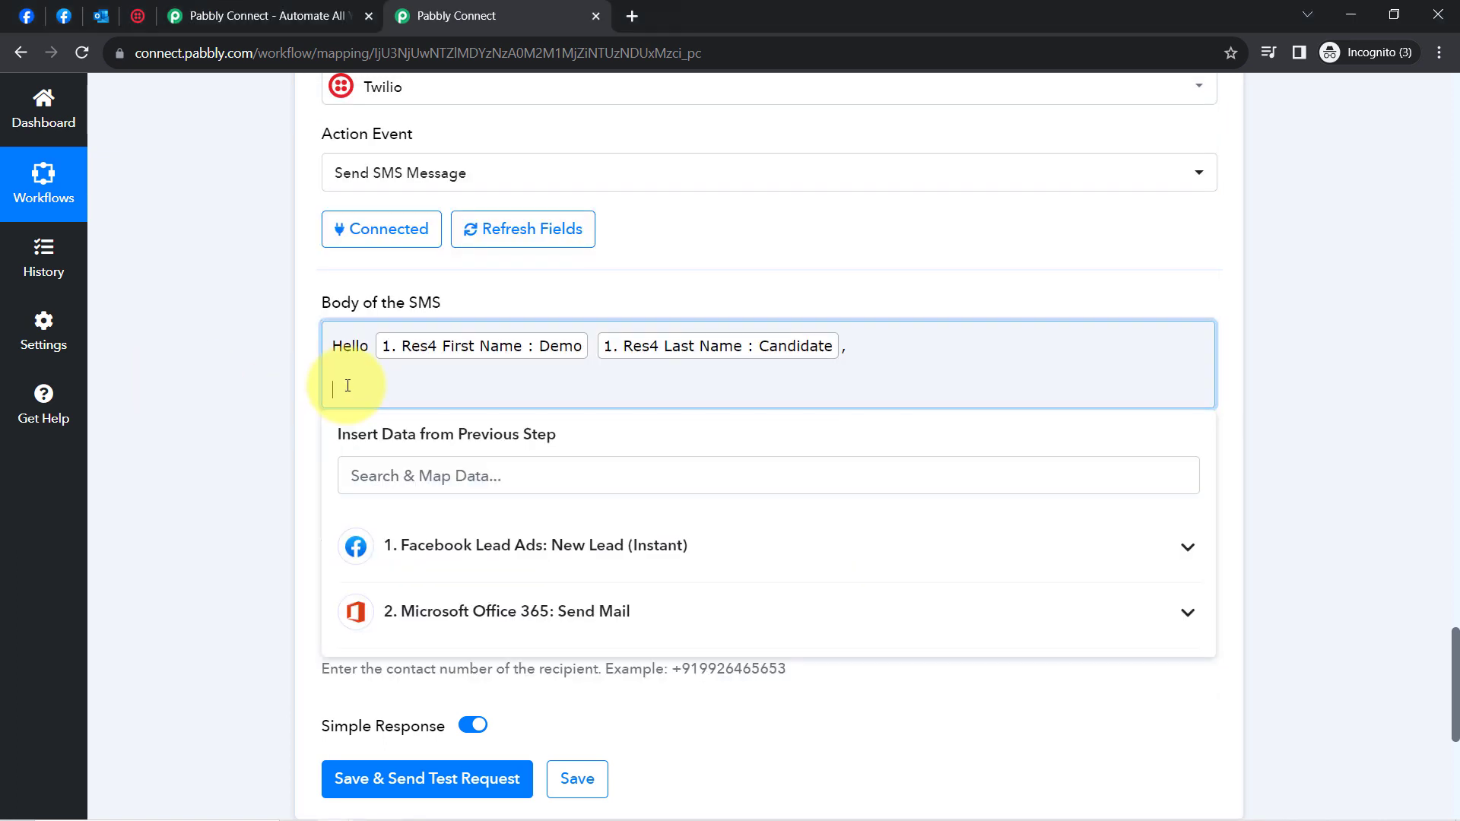
text(Thank you for showing interest.We've received your details:Name: Email: Phone: Age: Profile: Gender:You will receive a call on your phone number and our team member will discuss about all job openings and your intereview will sceduled accordingly.Regards,)
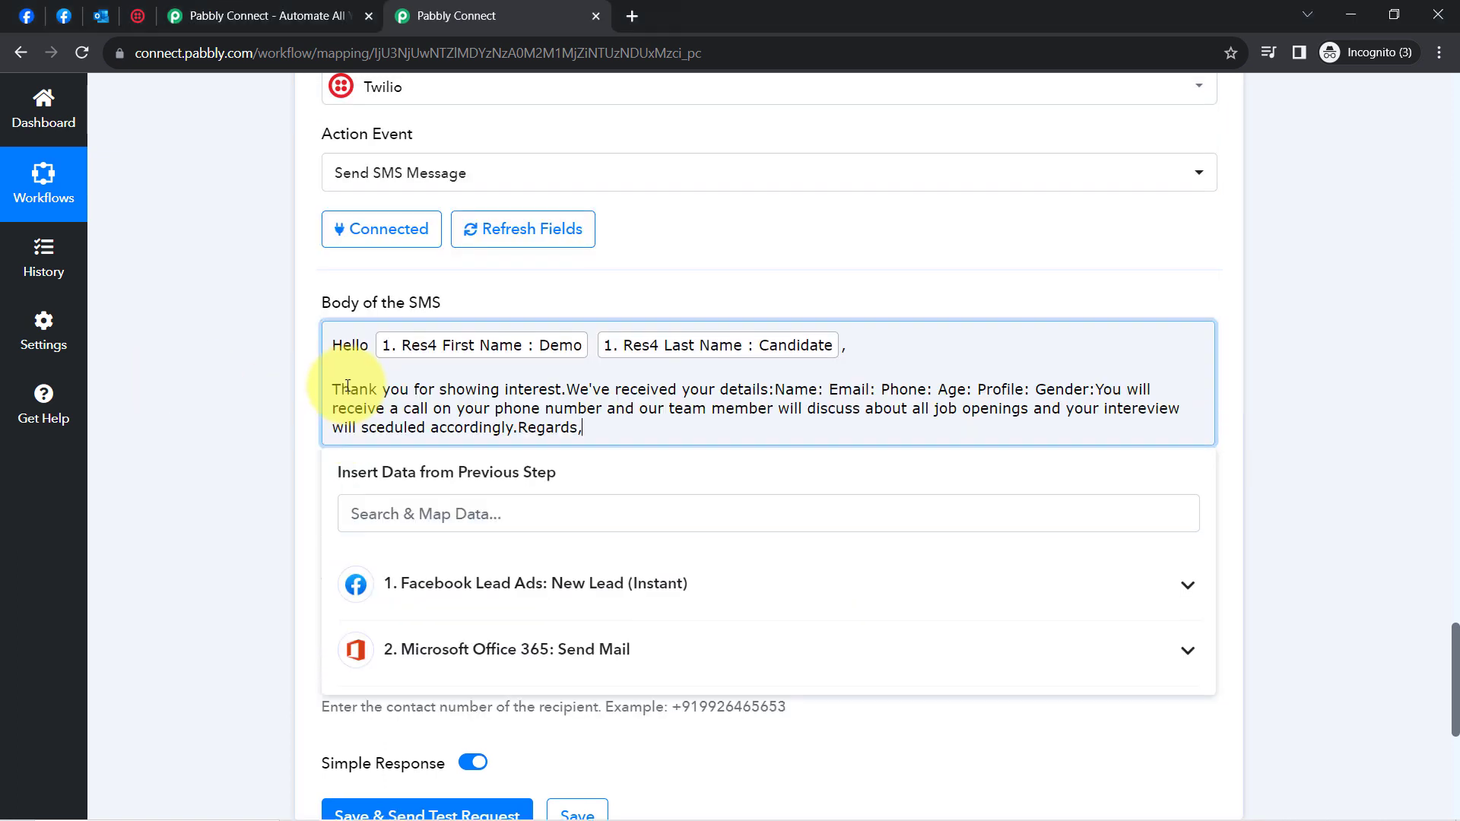
- Insert blank lines after "Thank you for showing interest." and after "We've received your details:" in the SMS body
click(569, 390)
key(Return)
key(Return)
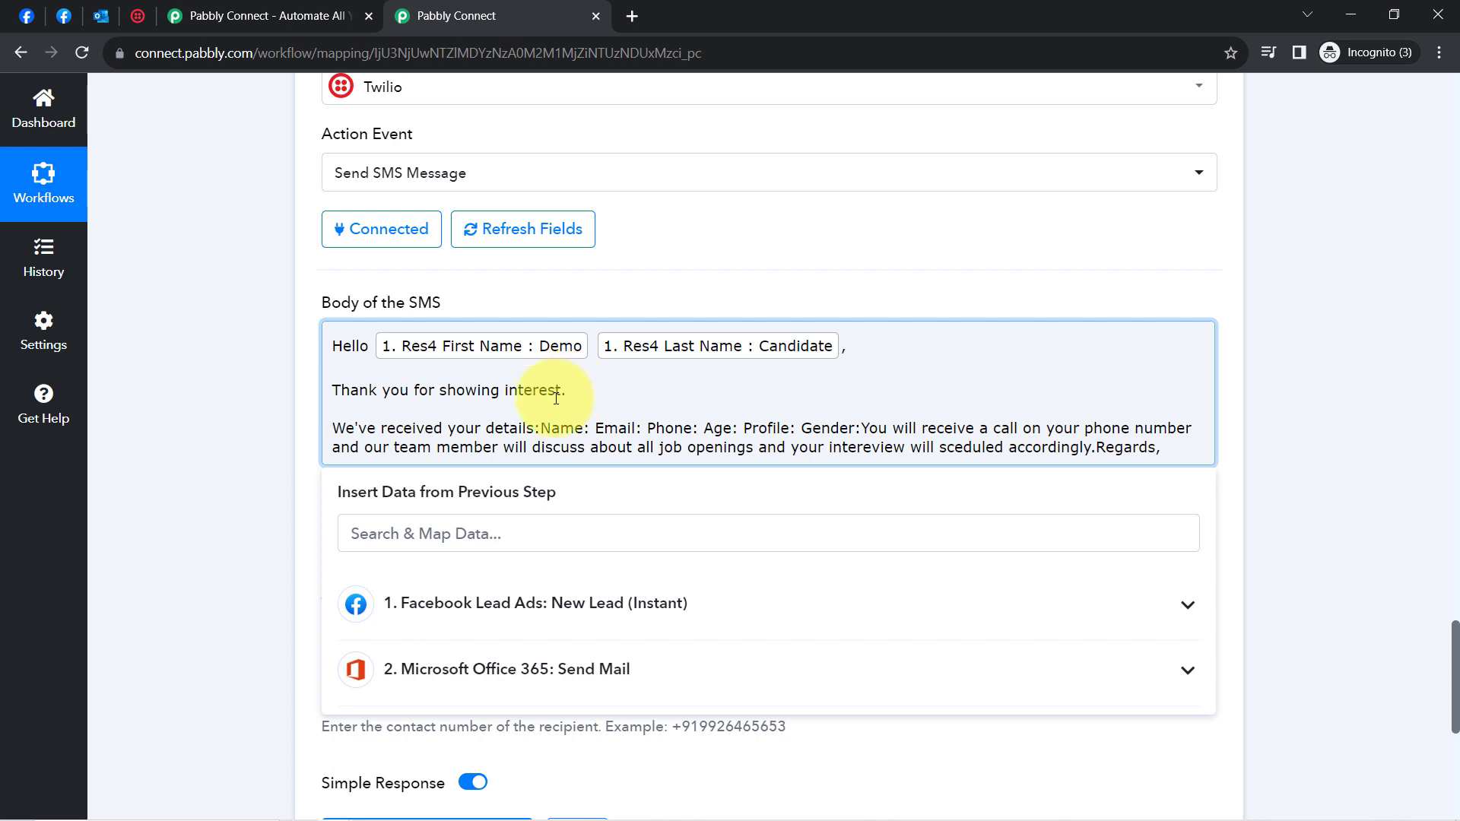
click(542, 428)
key(Return)
key(Return)
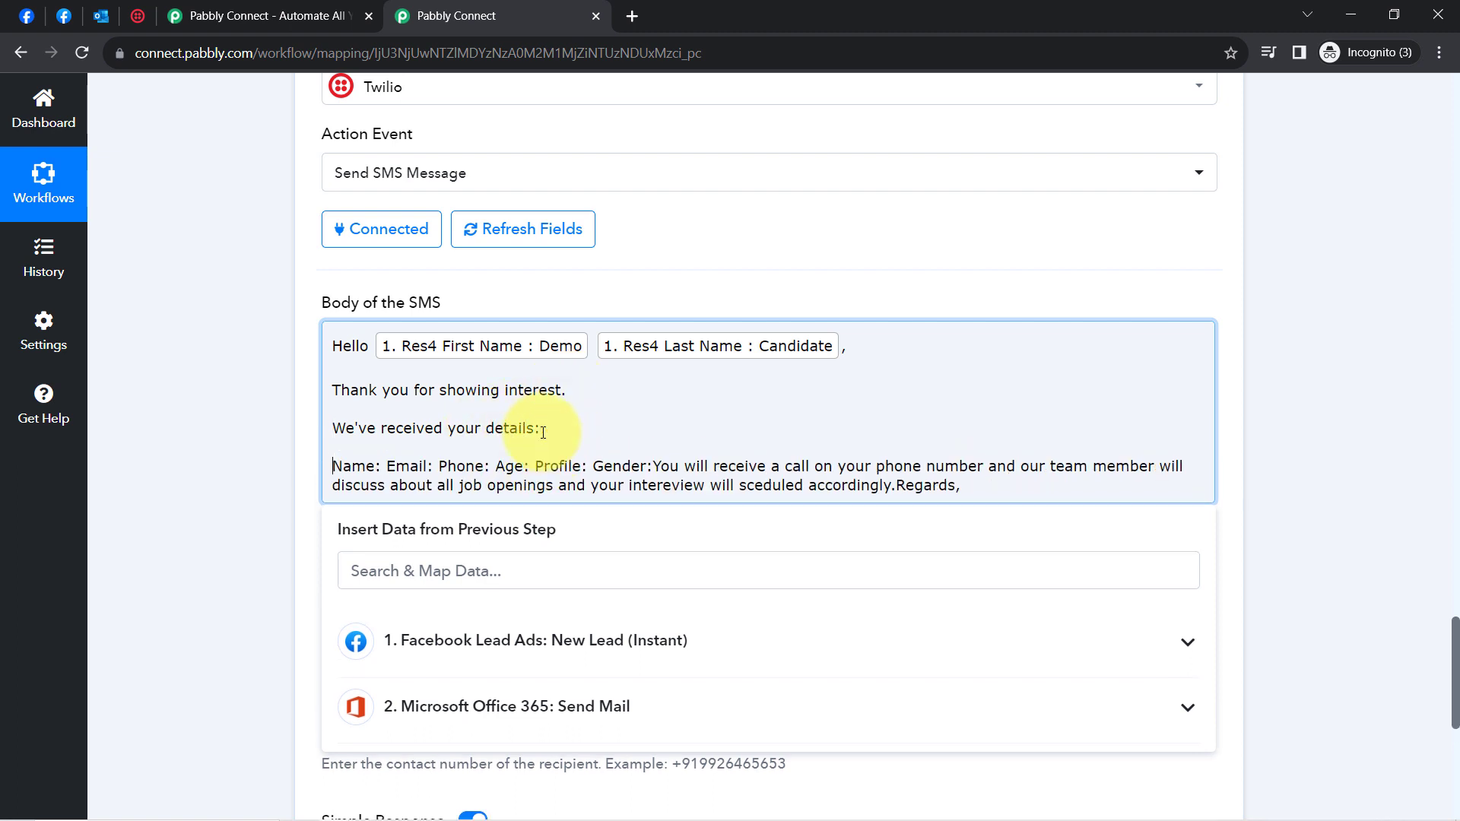
- Put Name, Email, Phone, Age, Profile and Gender on separate lines, with a blank line before "You will receive a call"
key(Return)
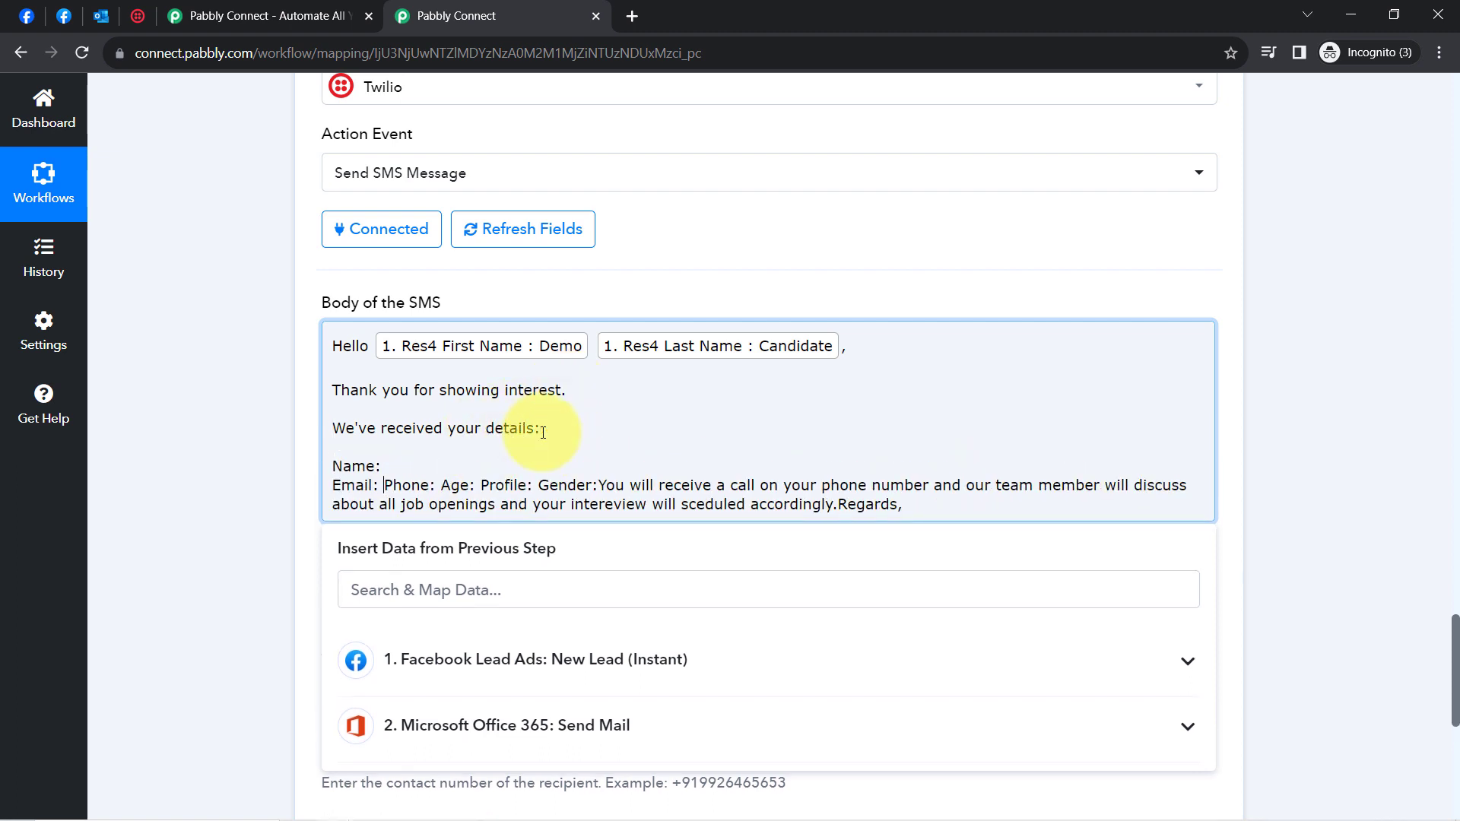
key(Return)
key(Right)
key(Right)
key(Right)
key(Right)
key(Right)
key(Right)
key(Right)
key(Return)
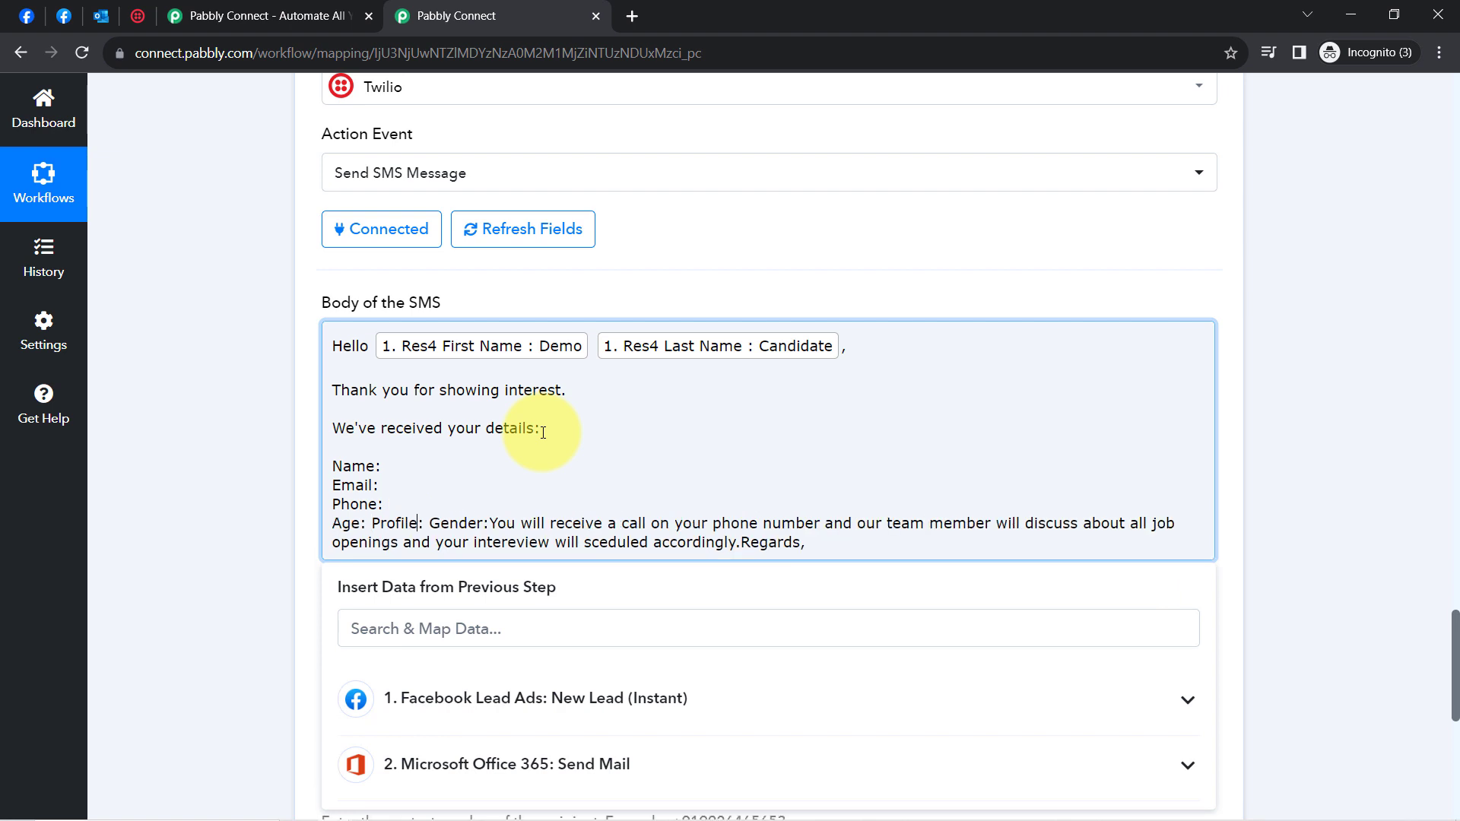
key(Return)
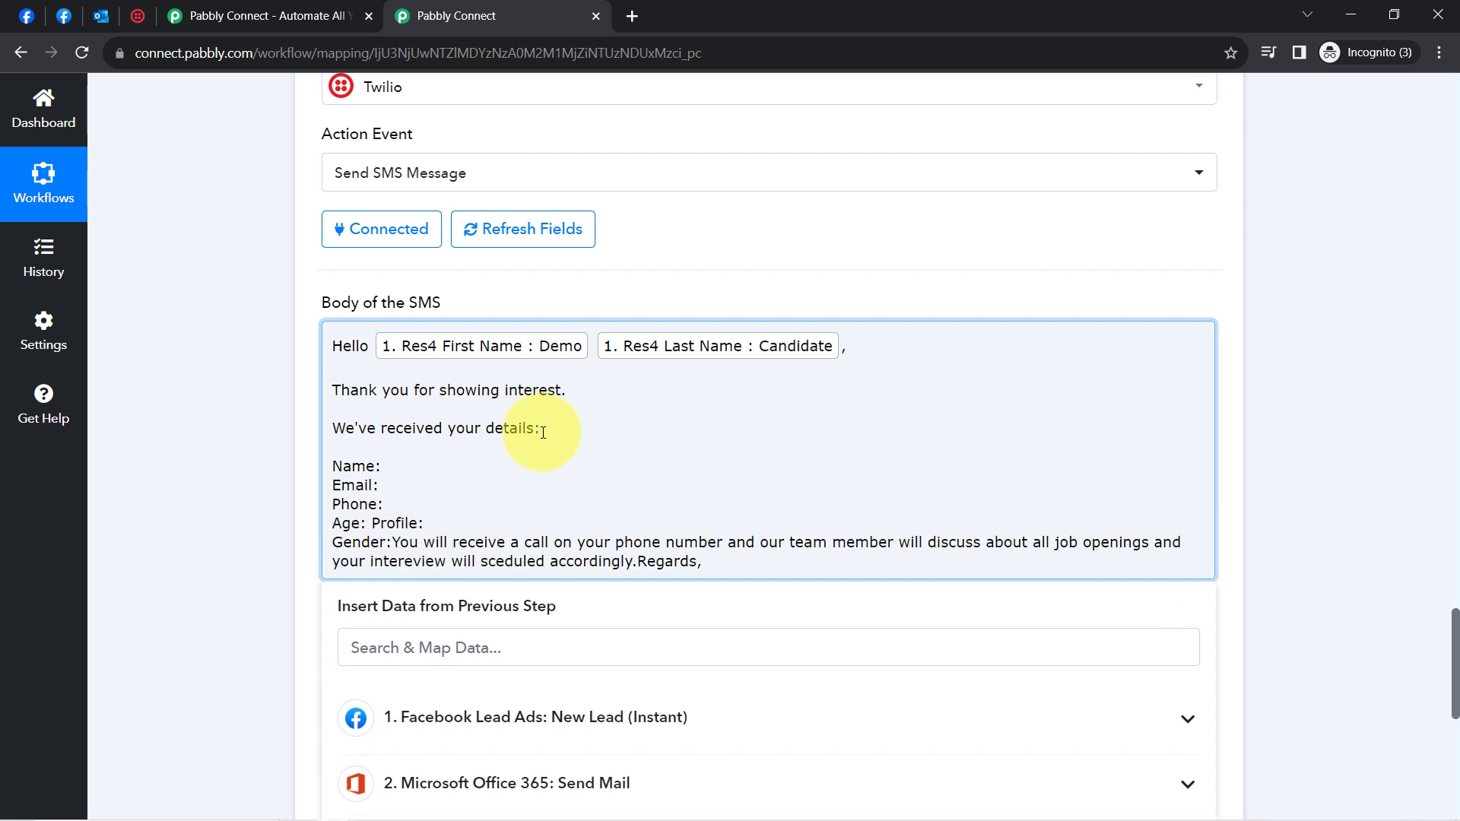
key(Return)
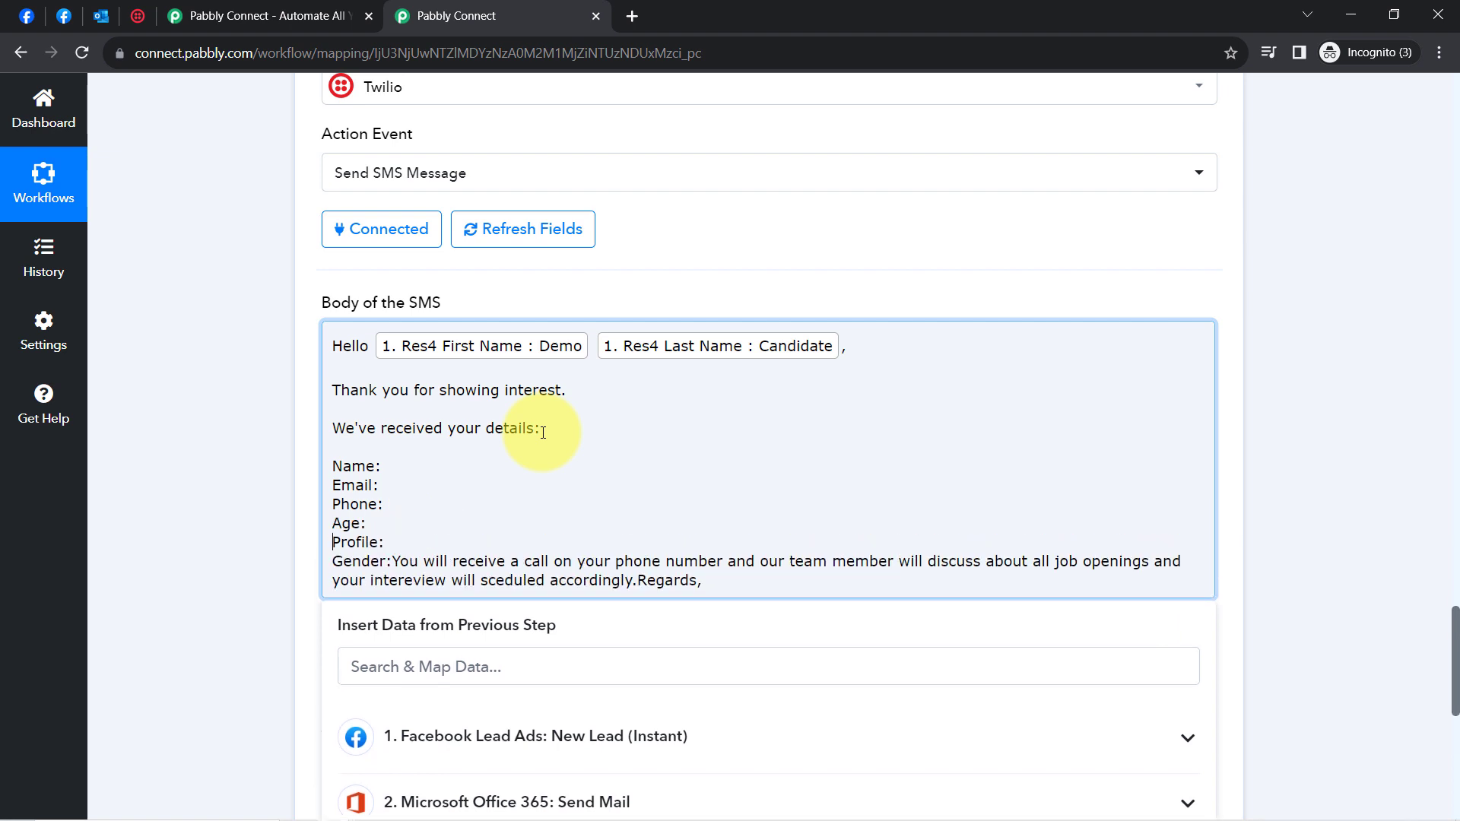
key(Return)
key(Return)
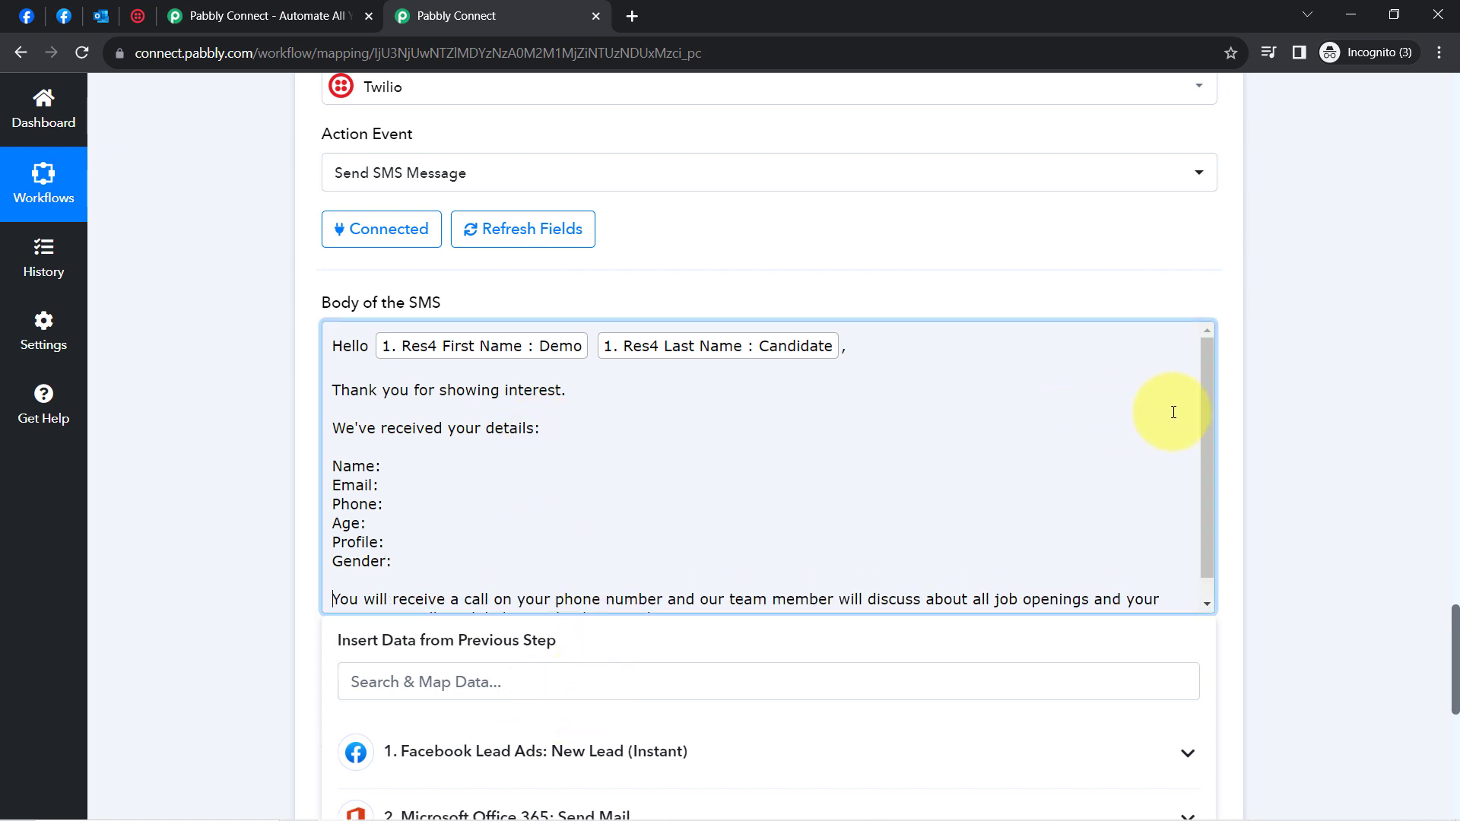
- Change "intereview" to "intreview" and "sceduled" to "shceduled" in the SMS body's closing sentence
scroll(1212, 477, down, 1)
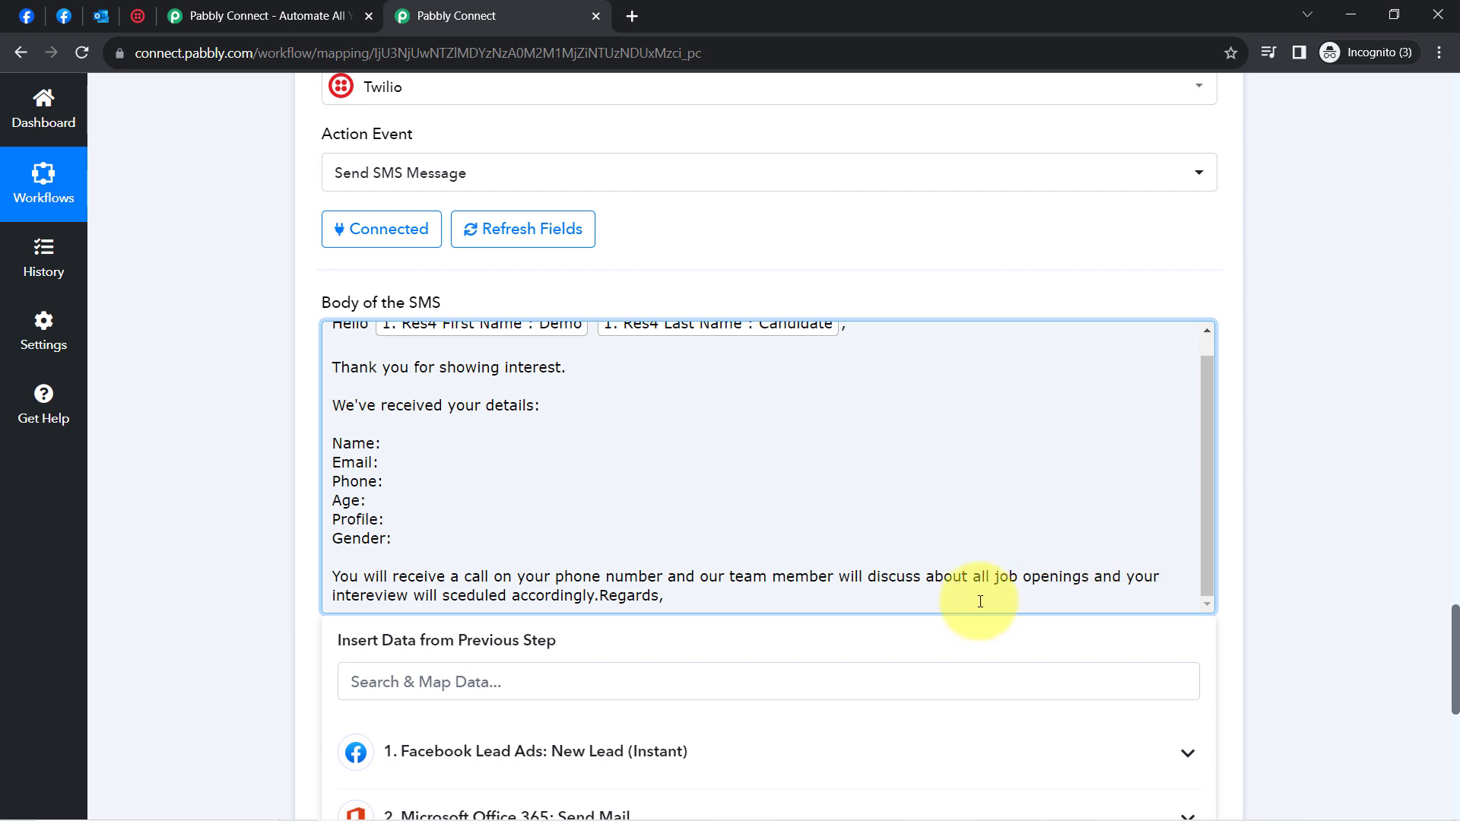
click(360, 596)
key(Delete)
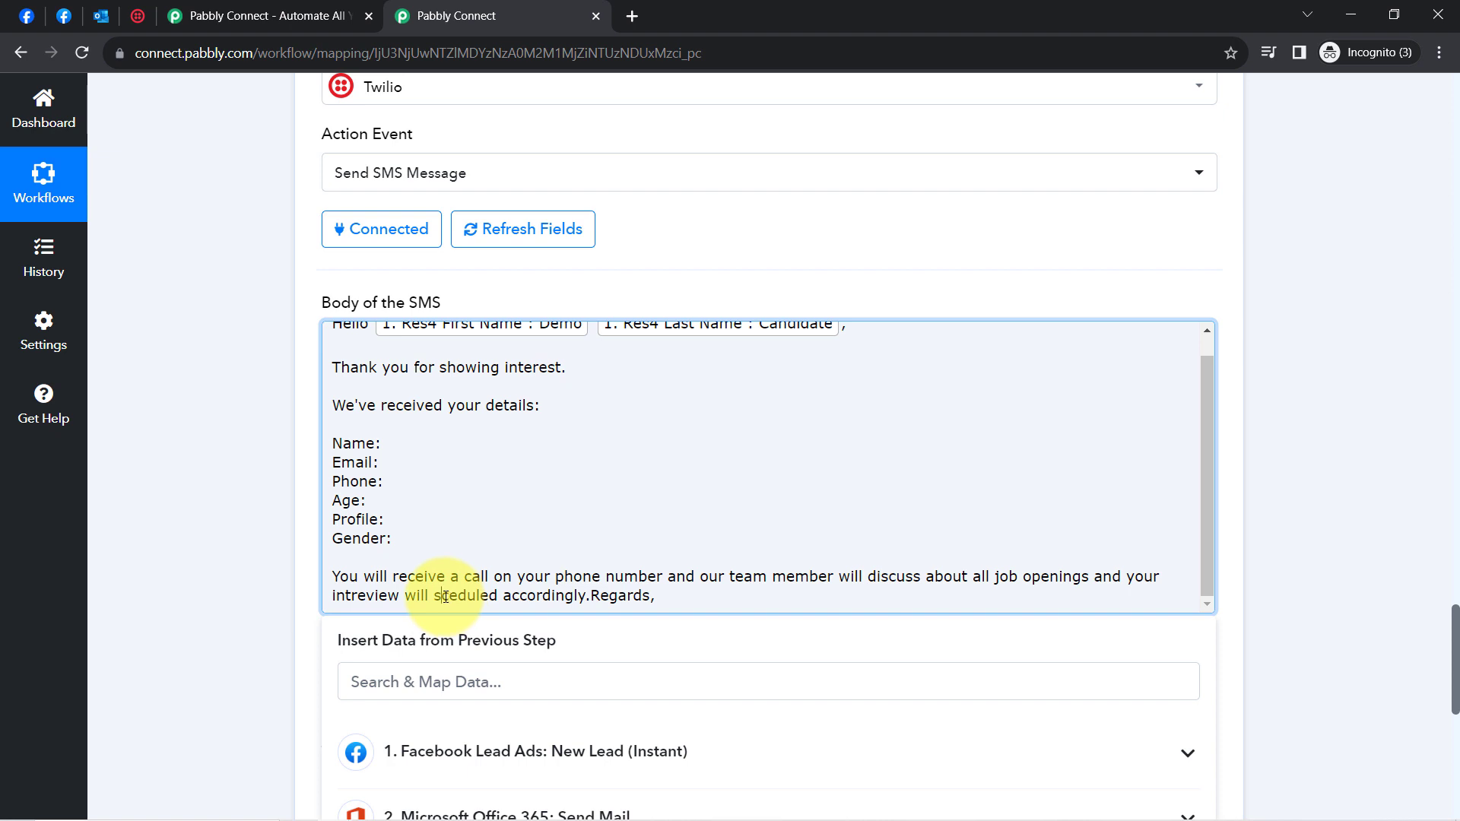
click(445, 596)
text(h)
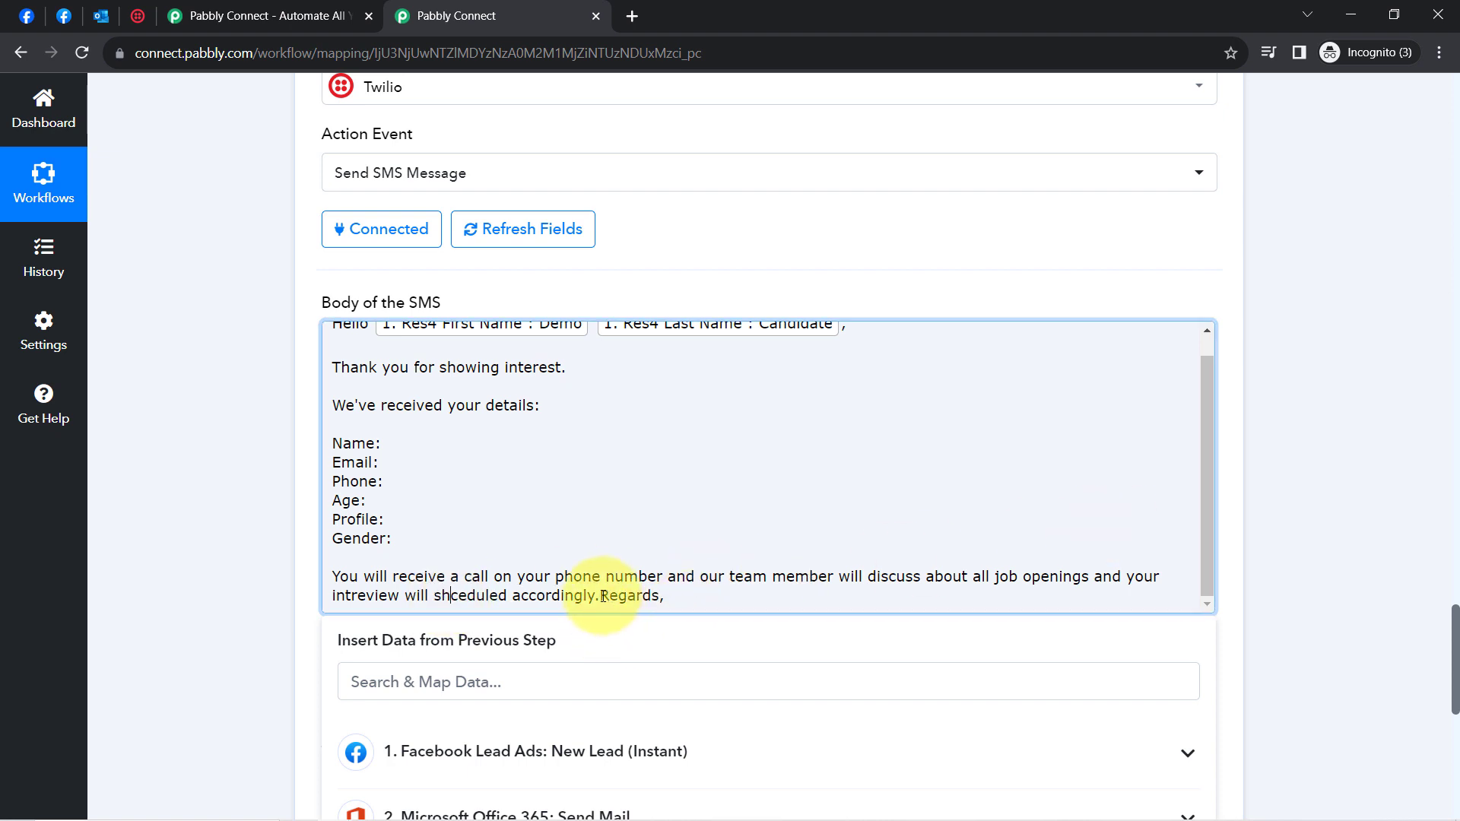
- Separate "Regards," from the closing sentence with a blank line and add "Team Recruitment" on the line below it
click(600, 596)
key(Return)
key(Return)
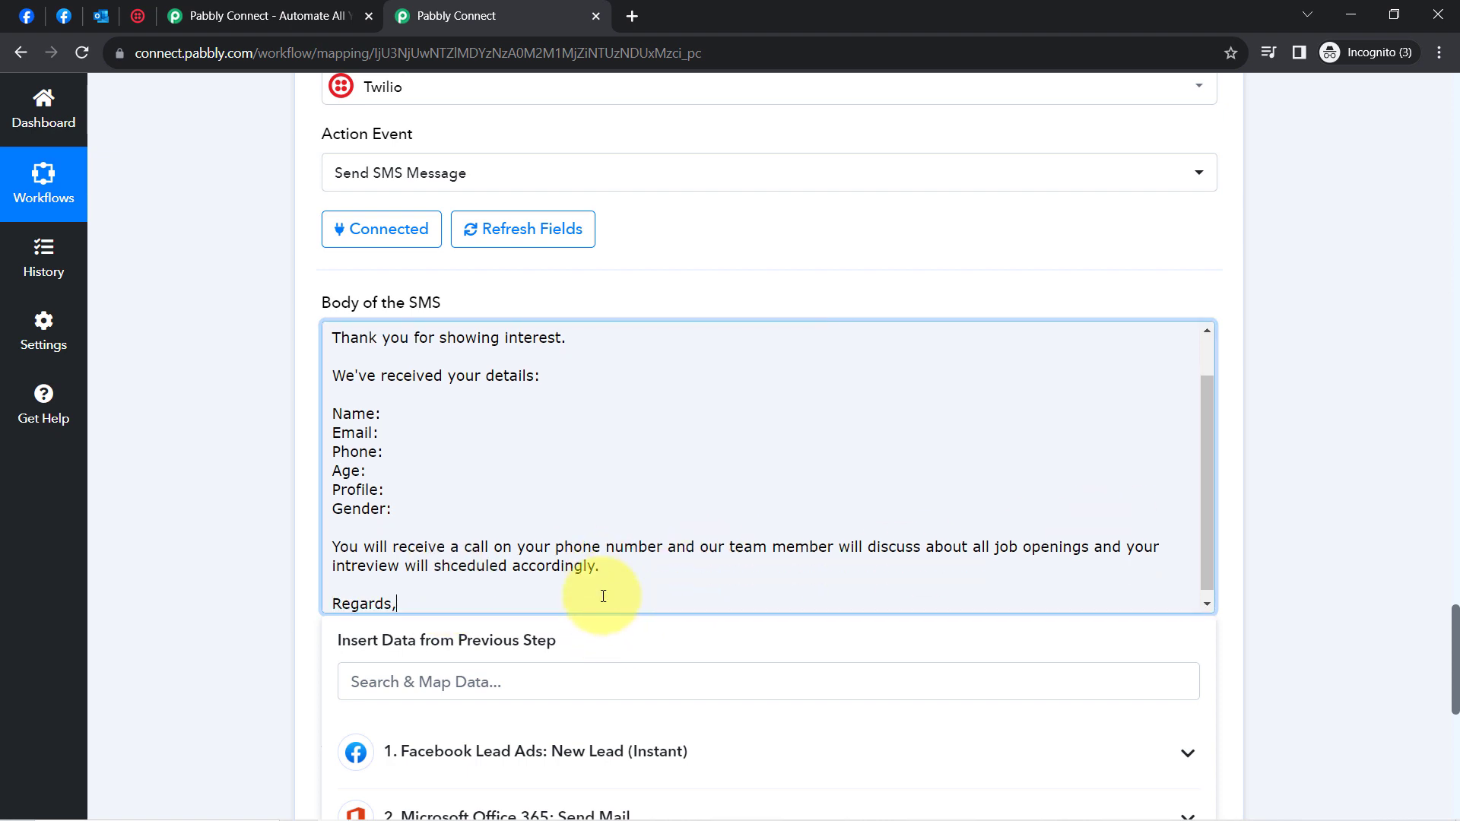
key(Return)
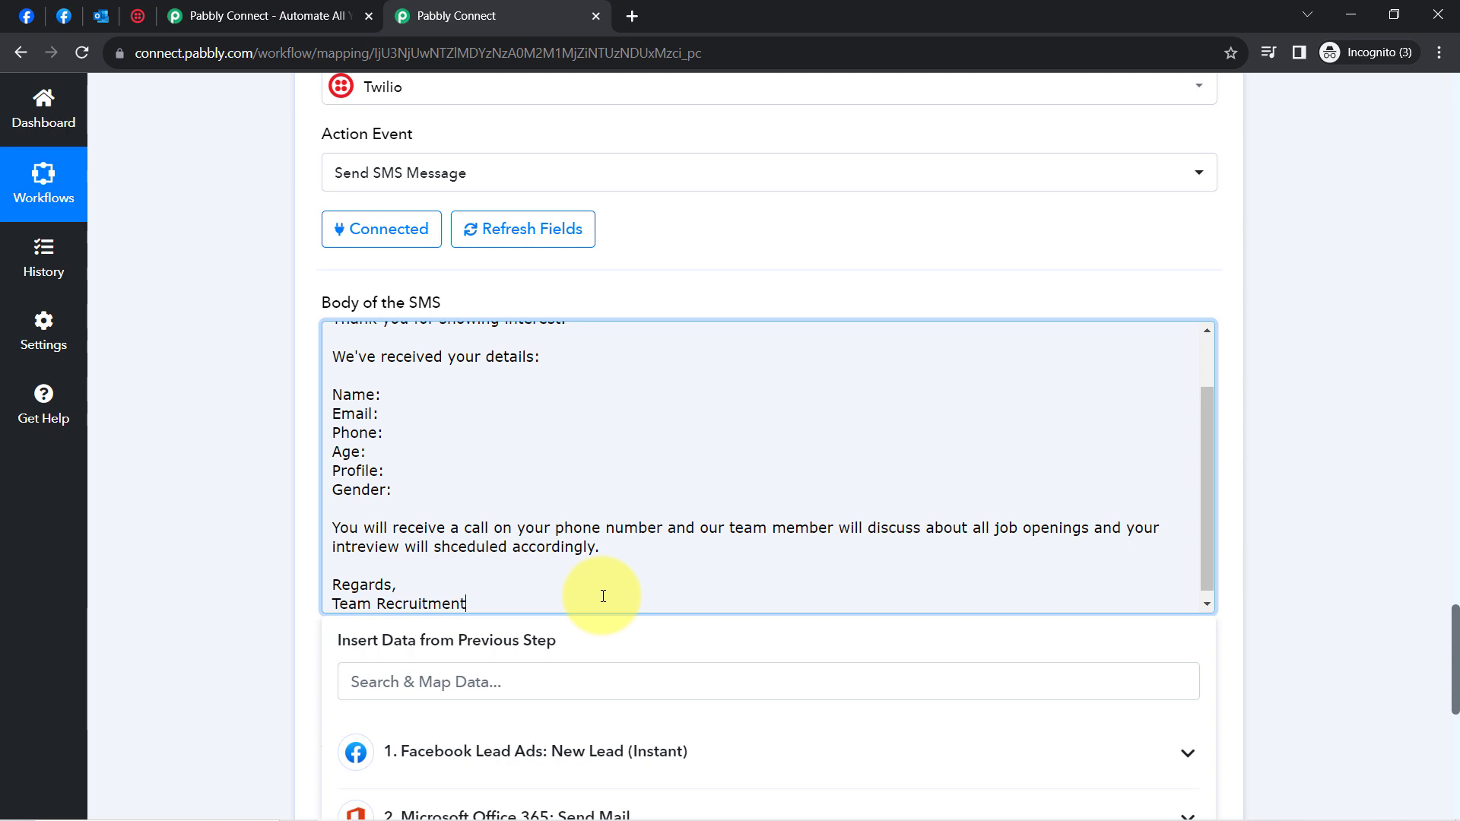
- Check the sign-off of the received test email in Outlook, and return to the SMS body in Pabbly Connect
click(100, 15)
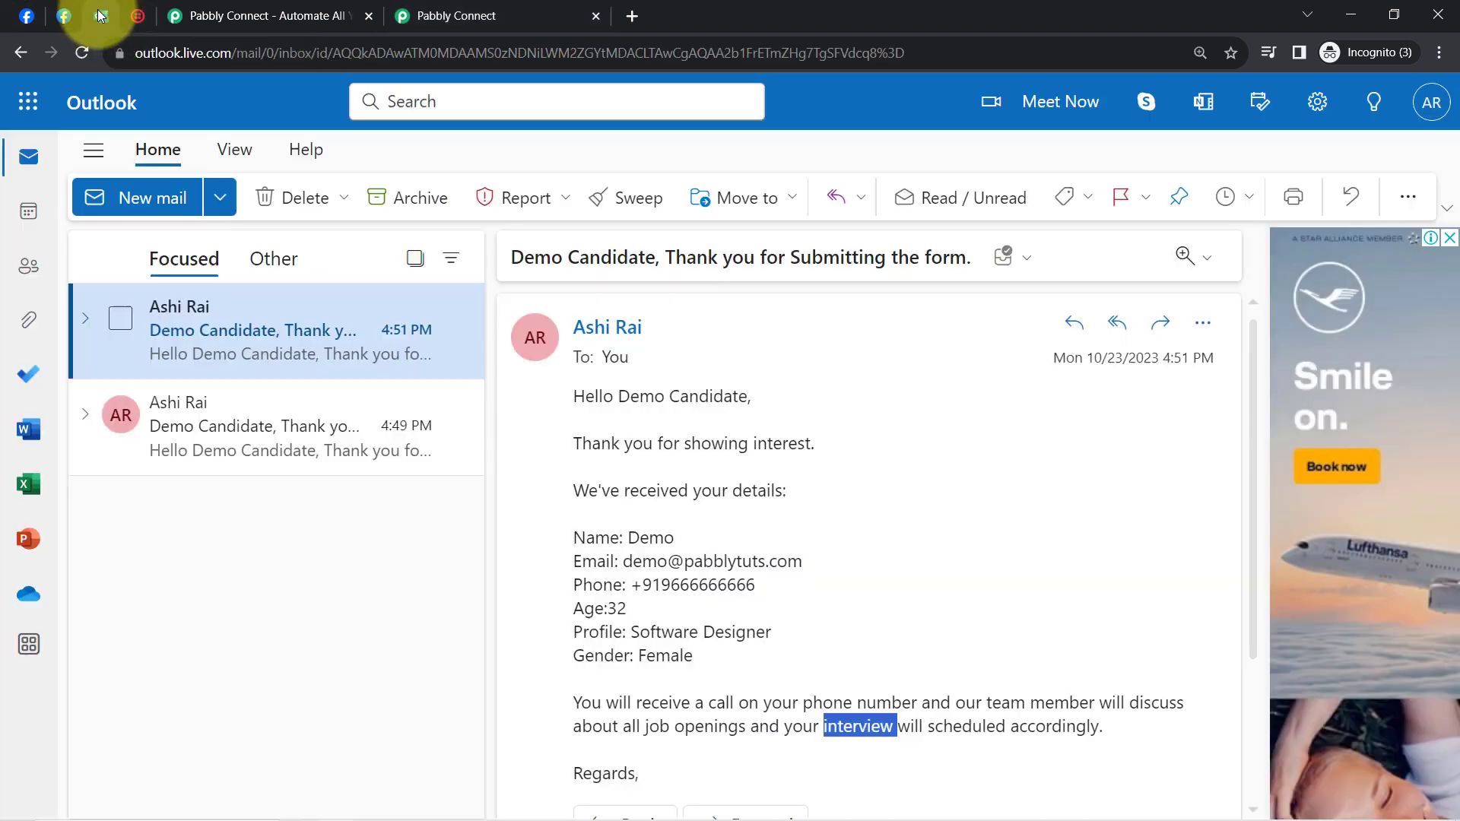
scroll(857, 609, down, 1)
scroll(609, 752, up, 1)
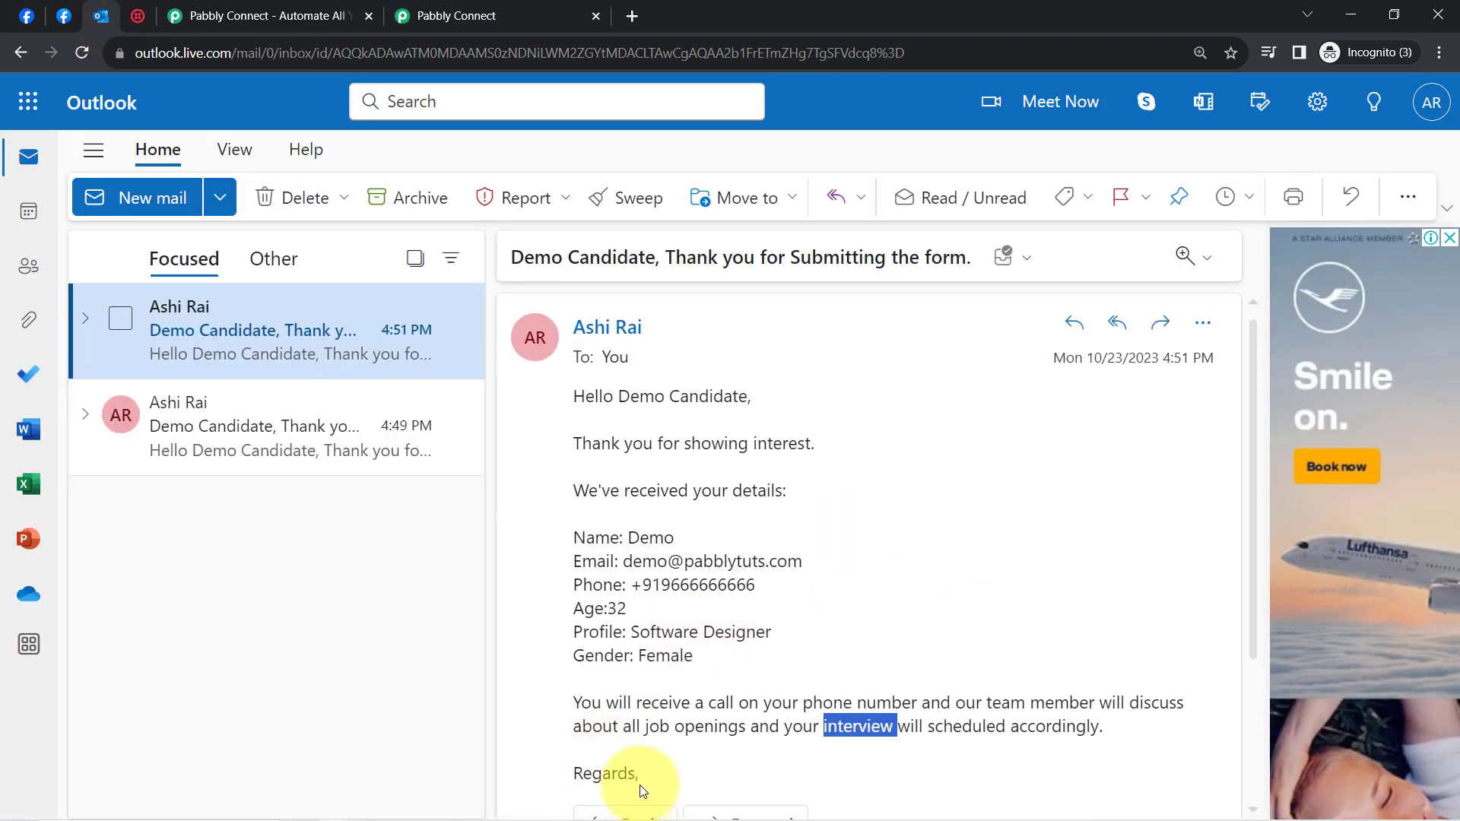
double_click(609, 772)
click(424, 16)
click(386, 591)
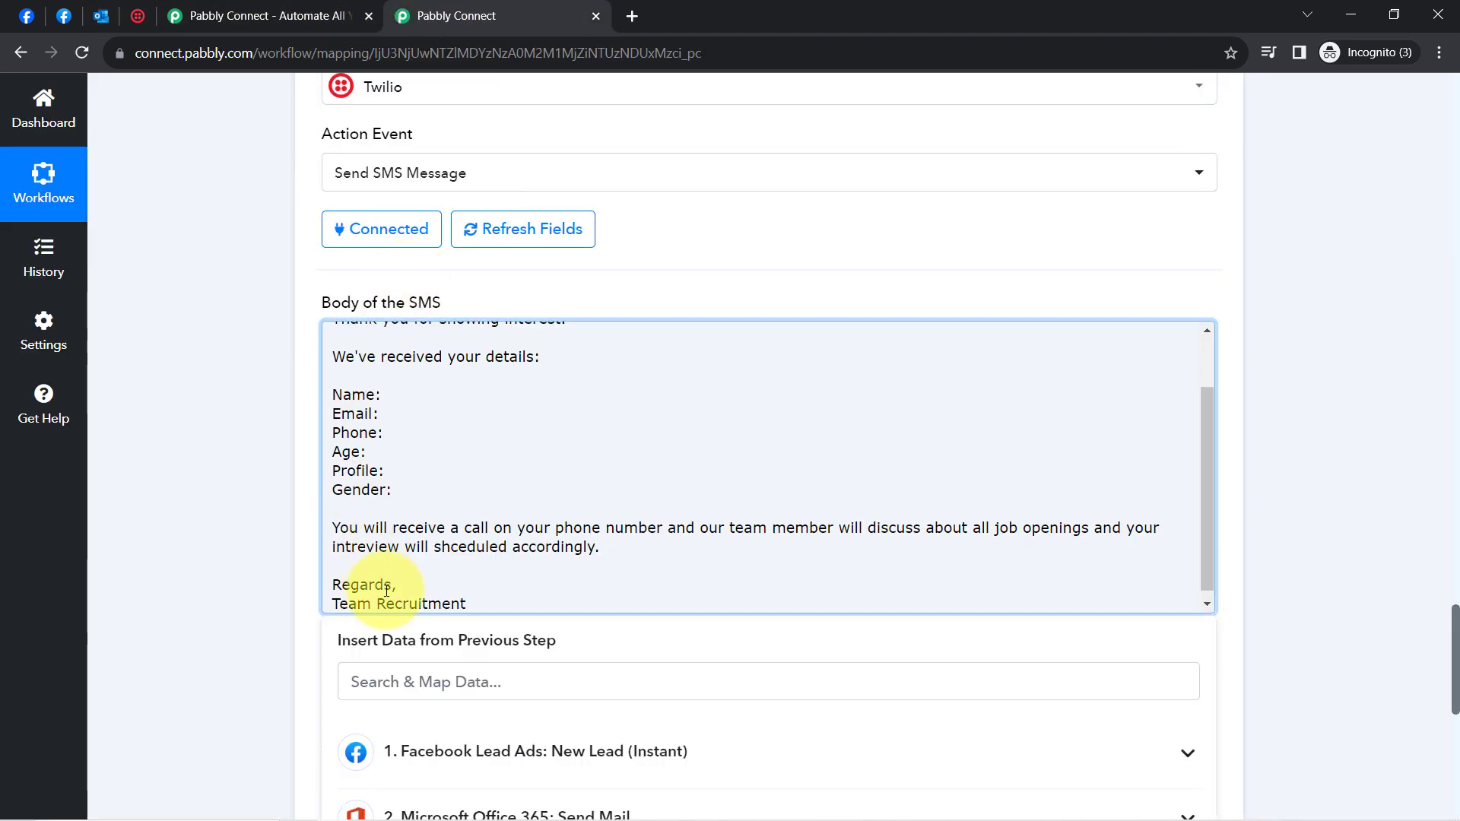
click(261, 628)
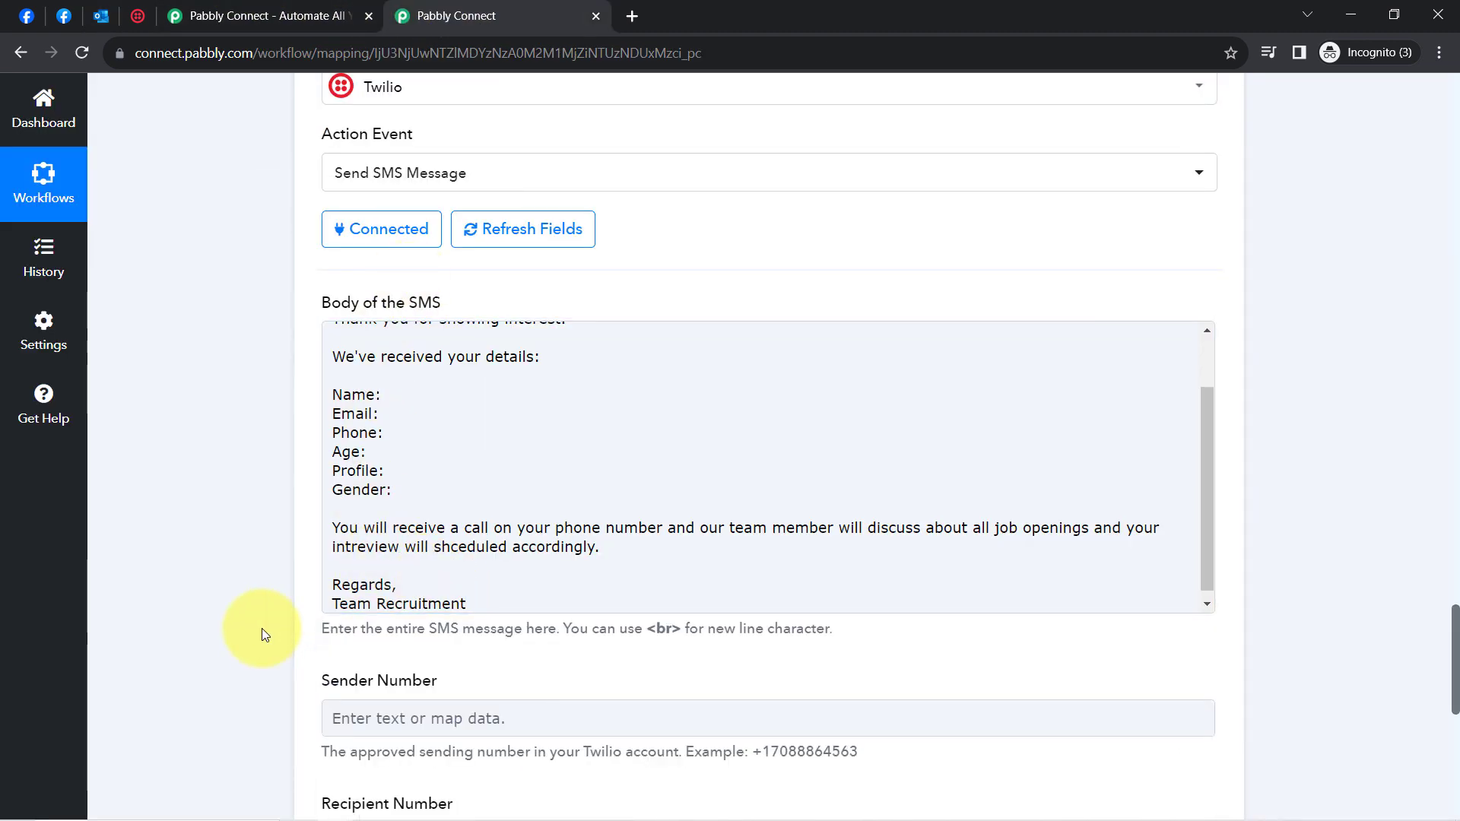
- Map the Facebook lead's Res4 Phone Number into the Recipient Number field
scroll(377, 414, down, 5)
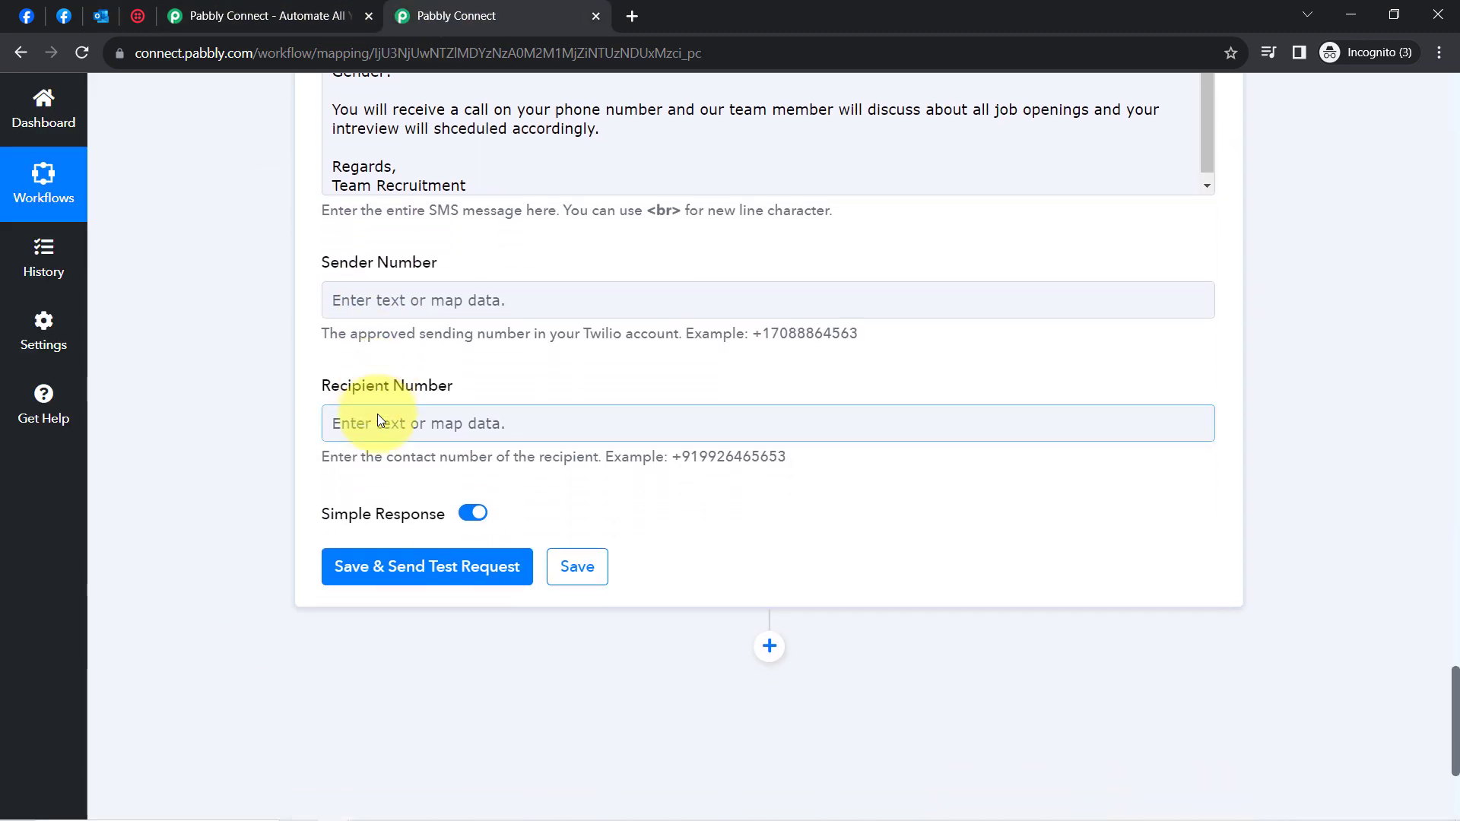
scroll(377, 413, down, 1)
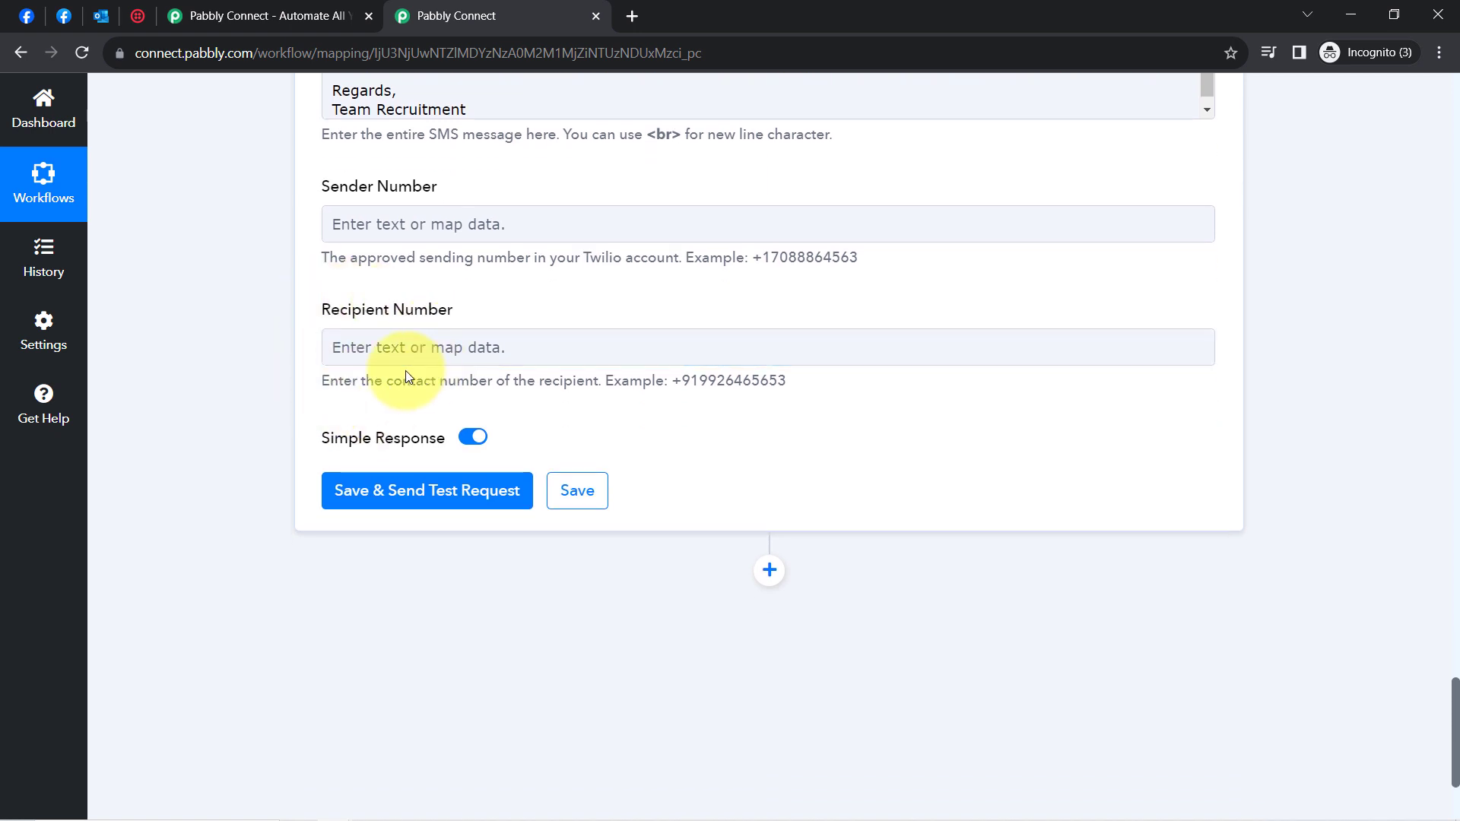
click(355, 334)
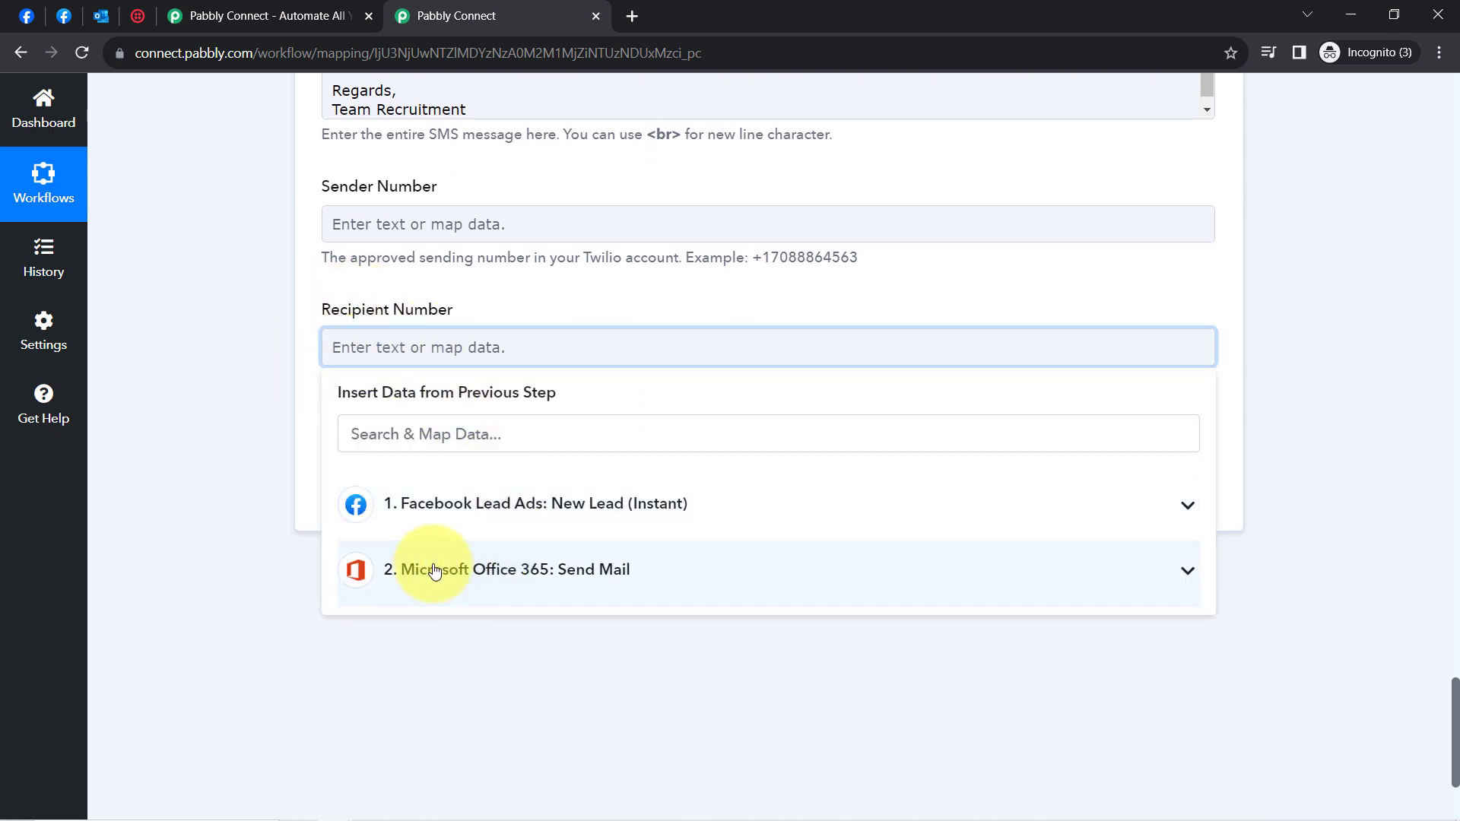
click(423, 505)
click(378, 436)
text(9)
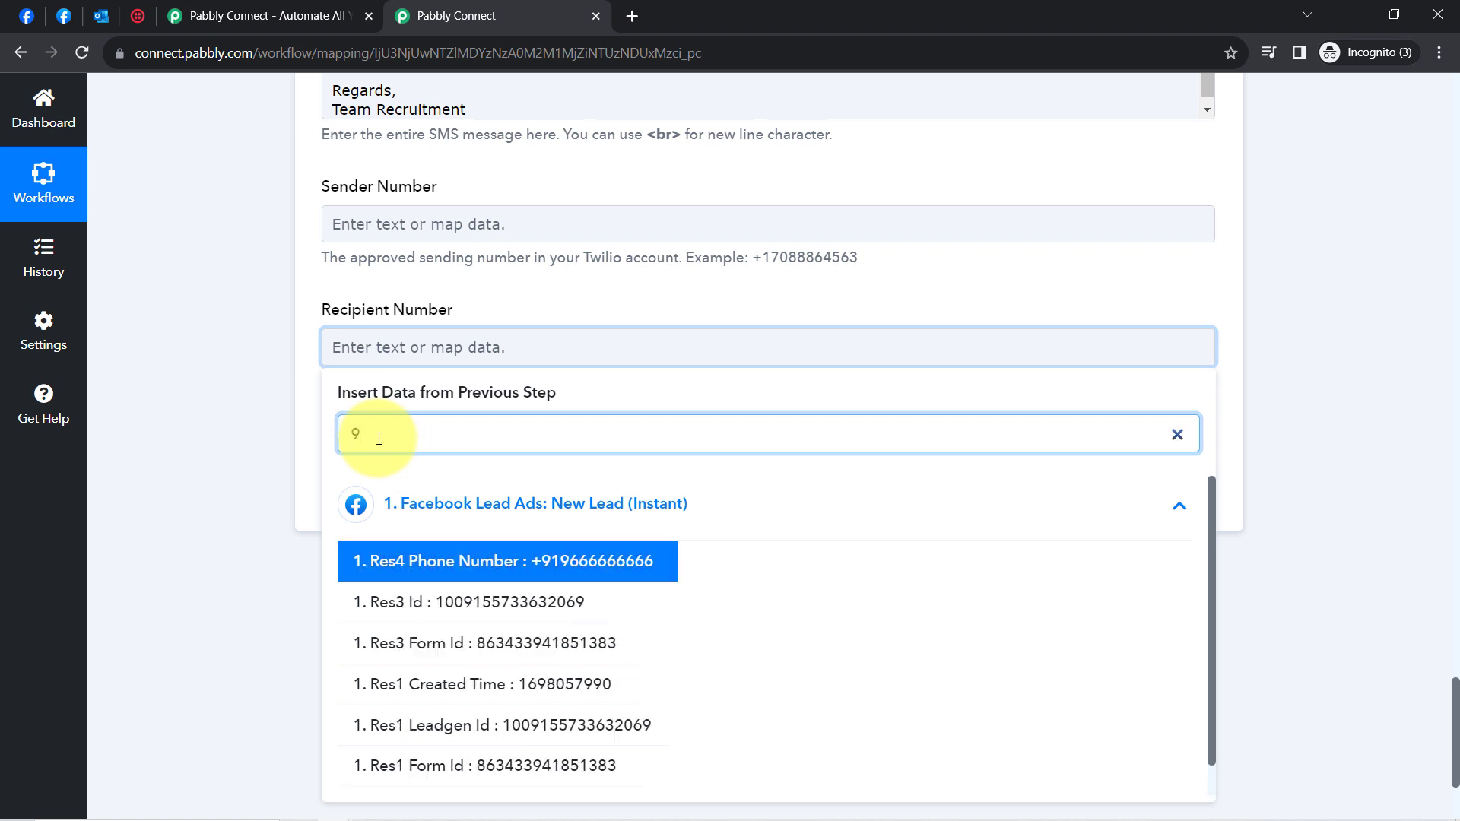
text(6)
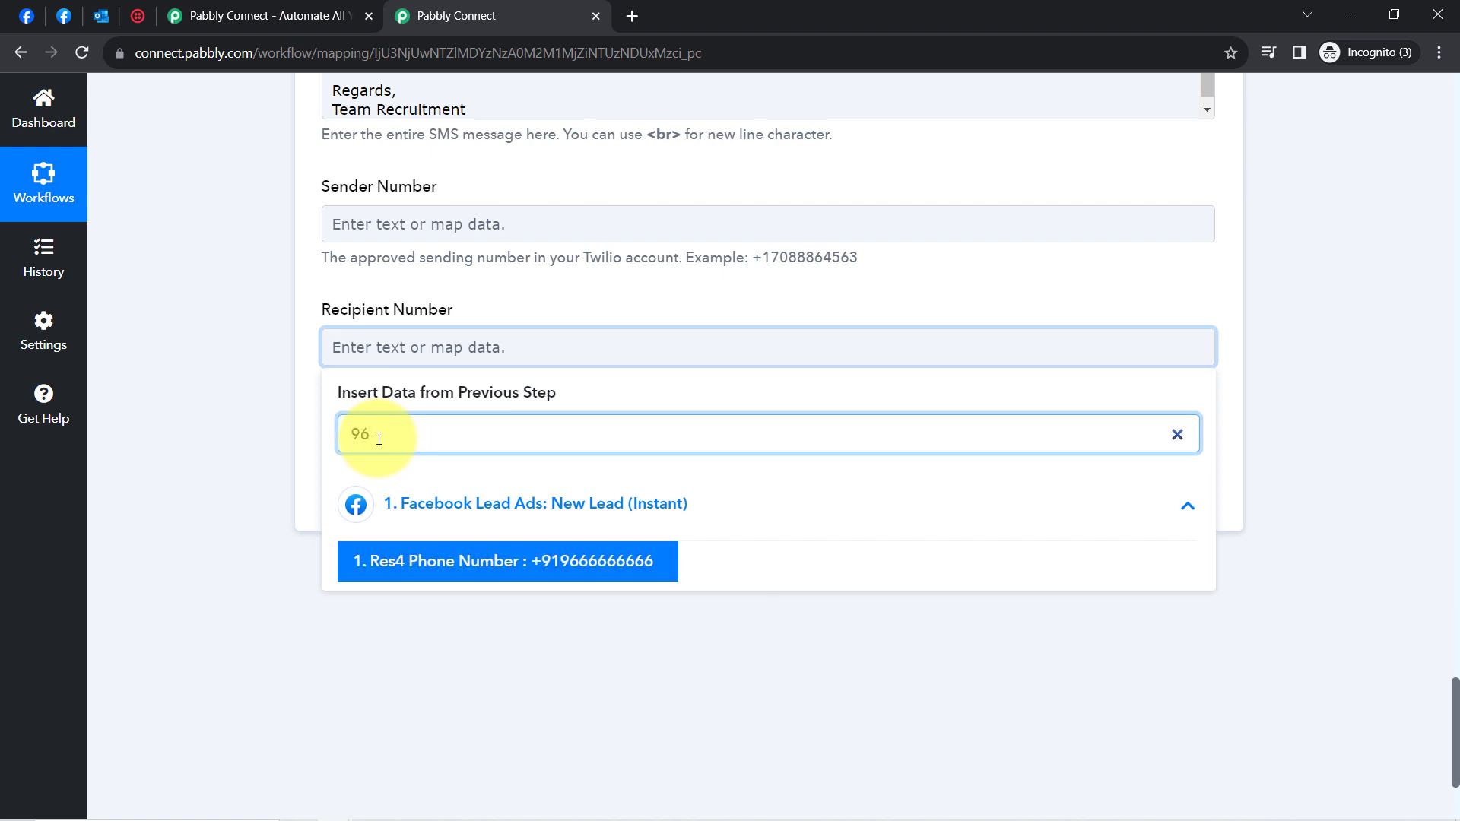
click(423, 560)
click(207, 385)
- Copy the Twilio phone number from the Twilio console and paste it into the Sender Number field
scroll(171, 421, up, 1)
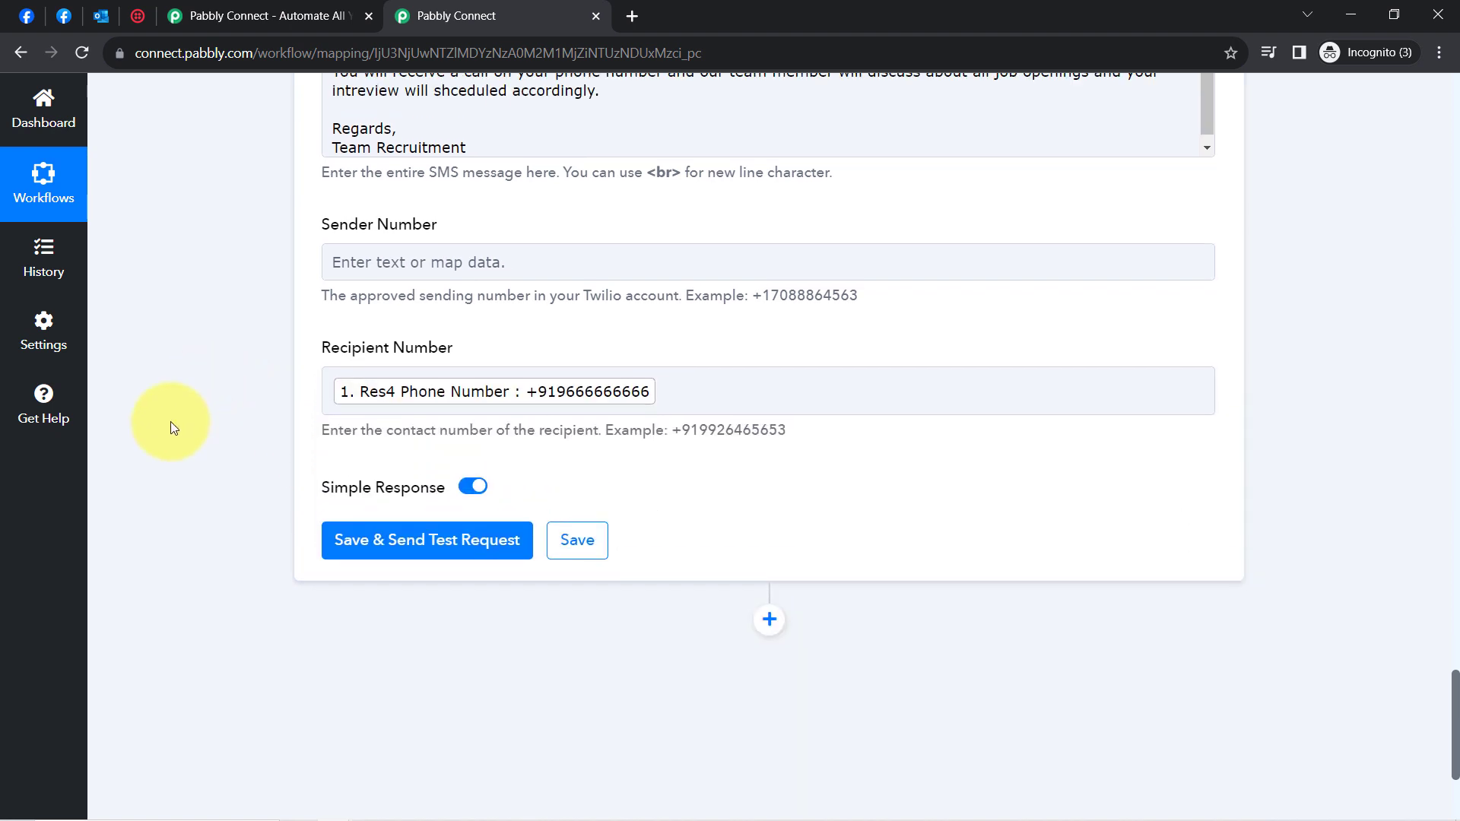
scroll(170, 421, up, 1)
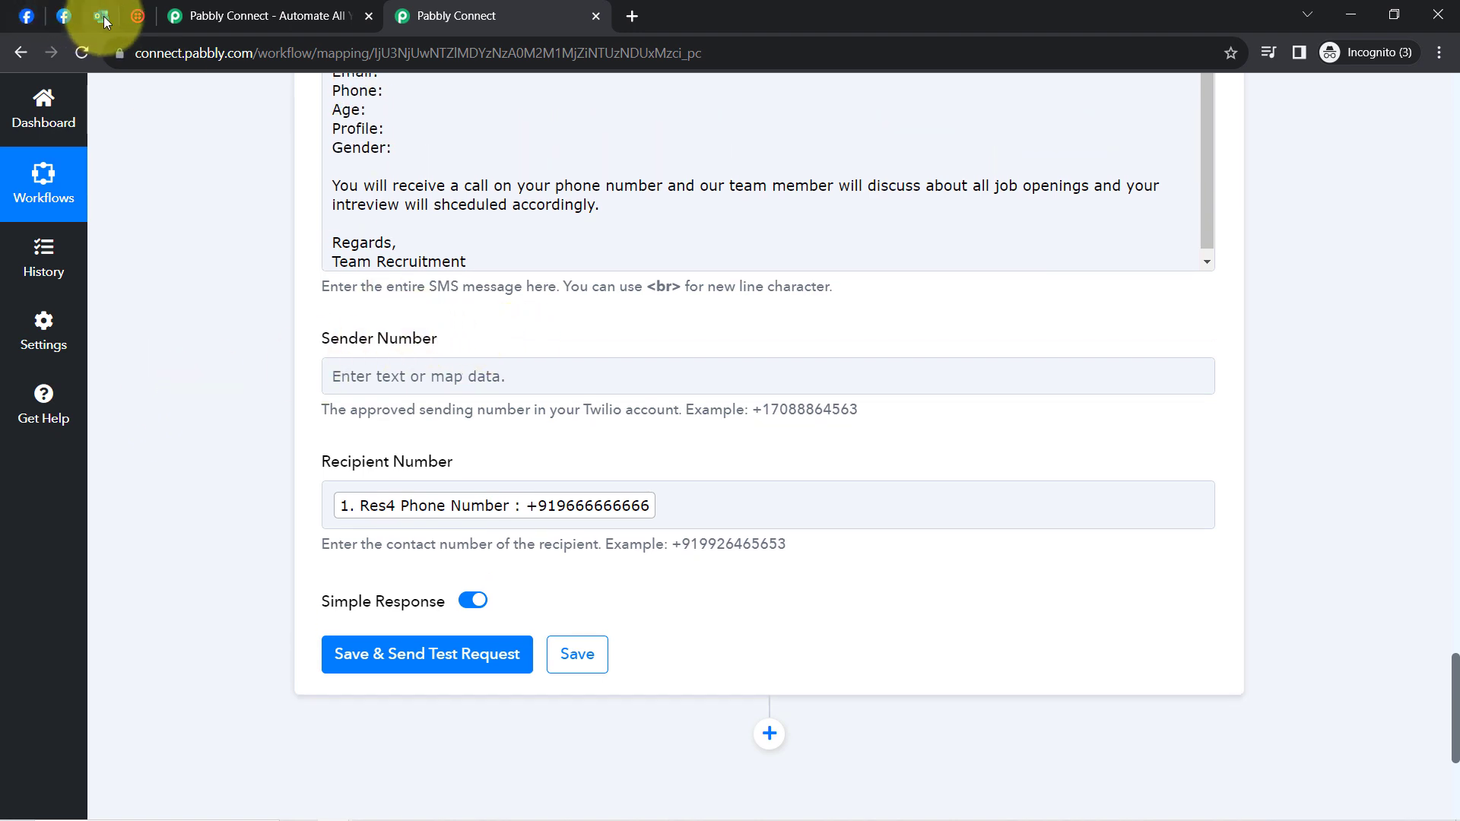
click(133, 20)
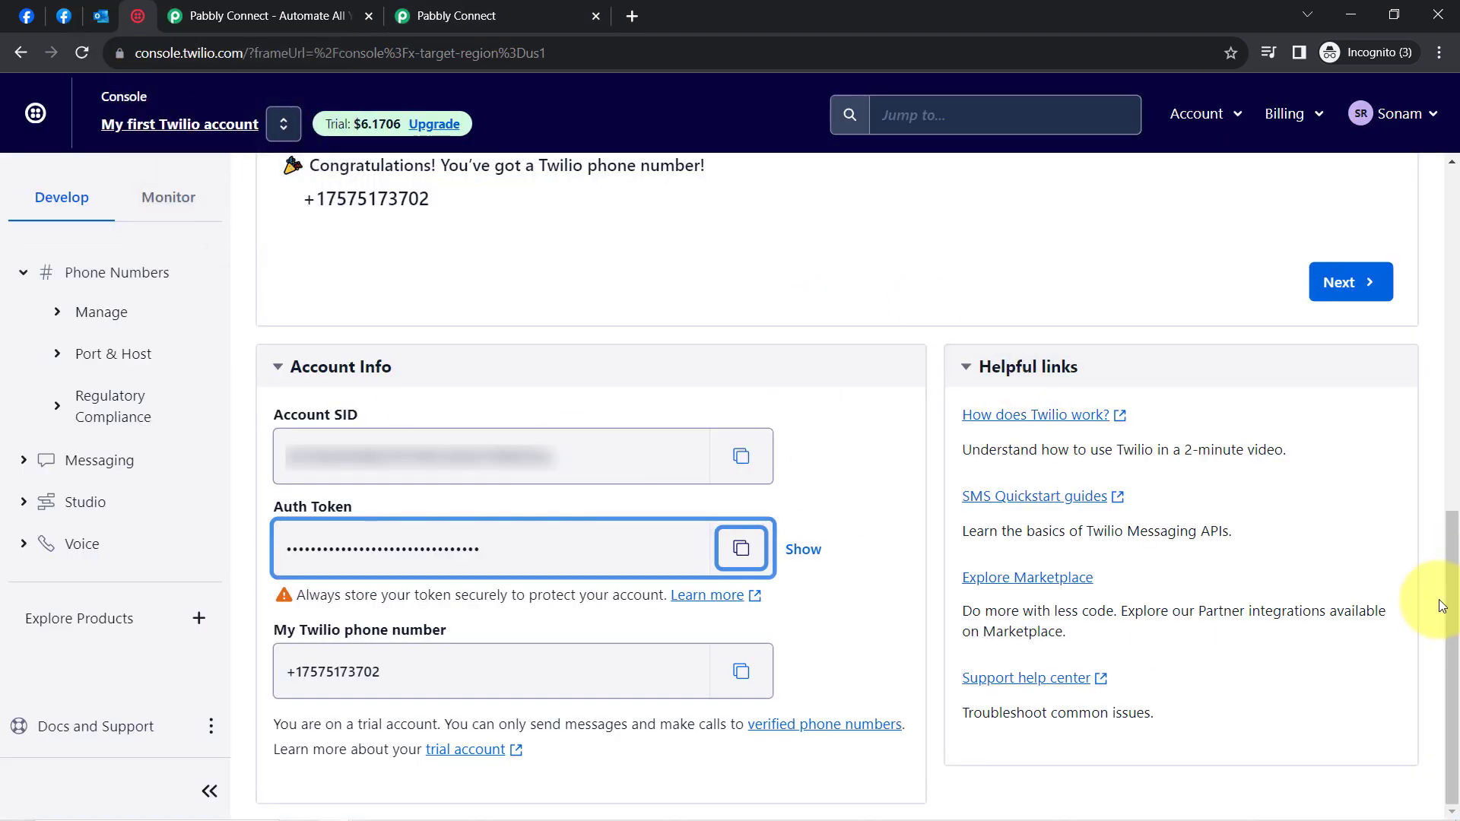
click(742, 670)
click(460, 7)
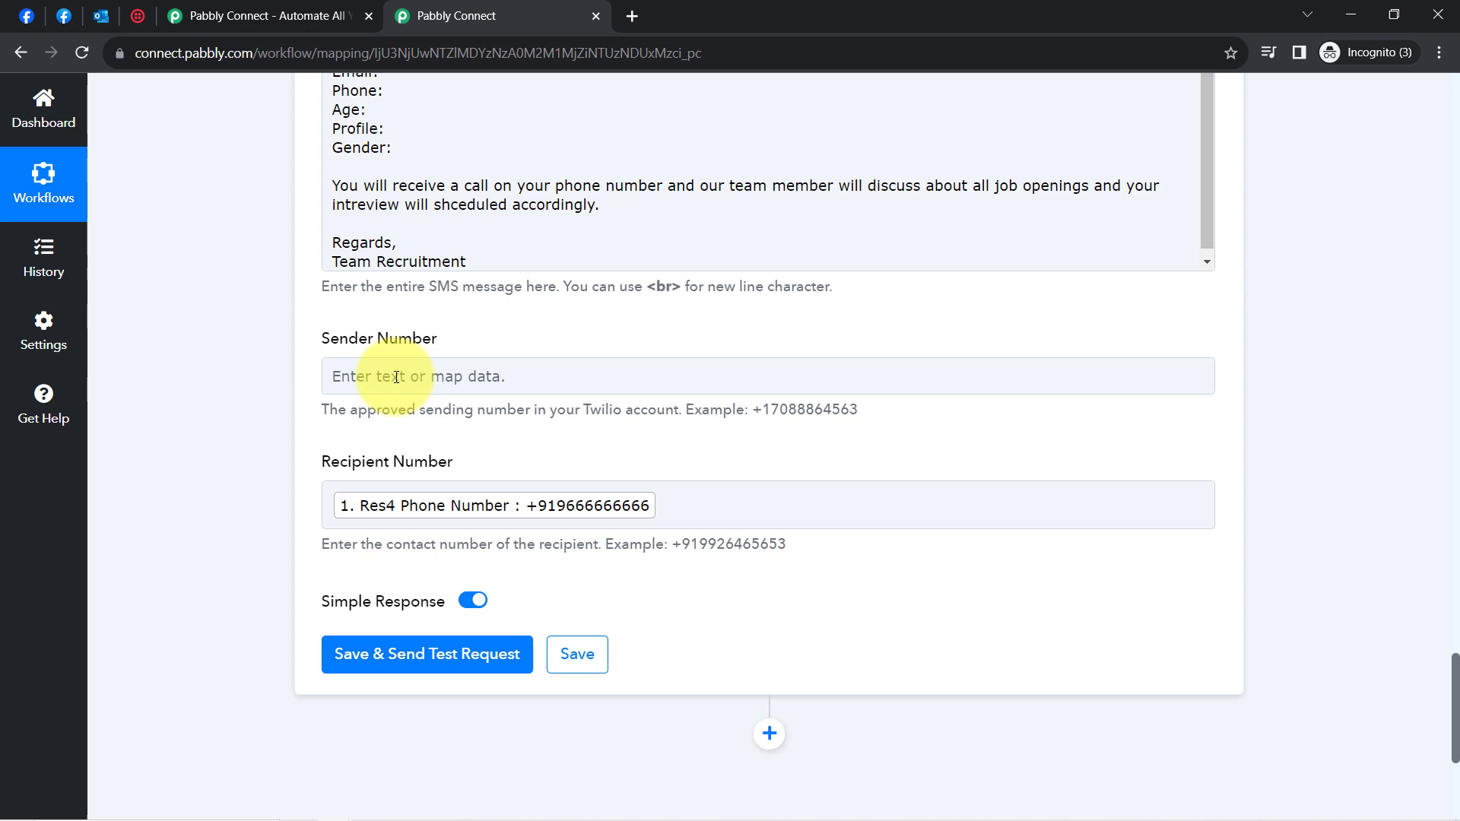
click(352, 367)
key(ctrl+v)
click(268, 417)
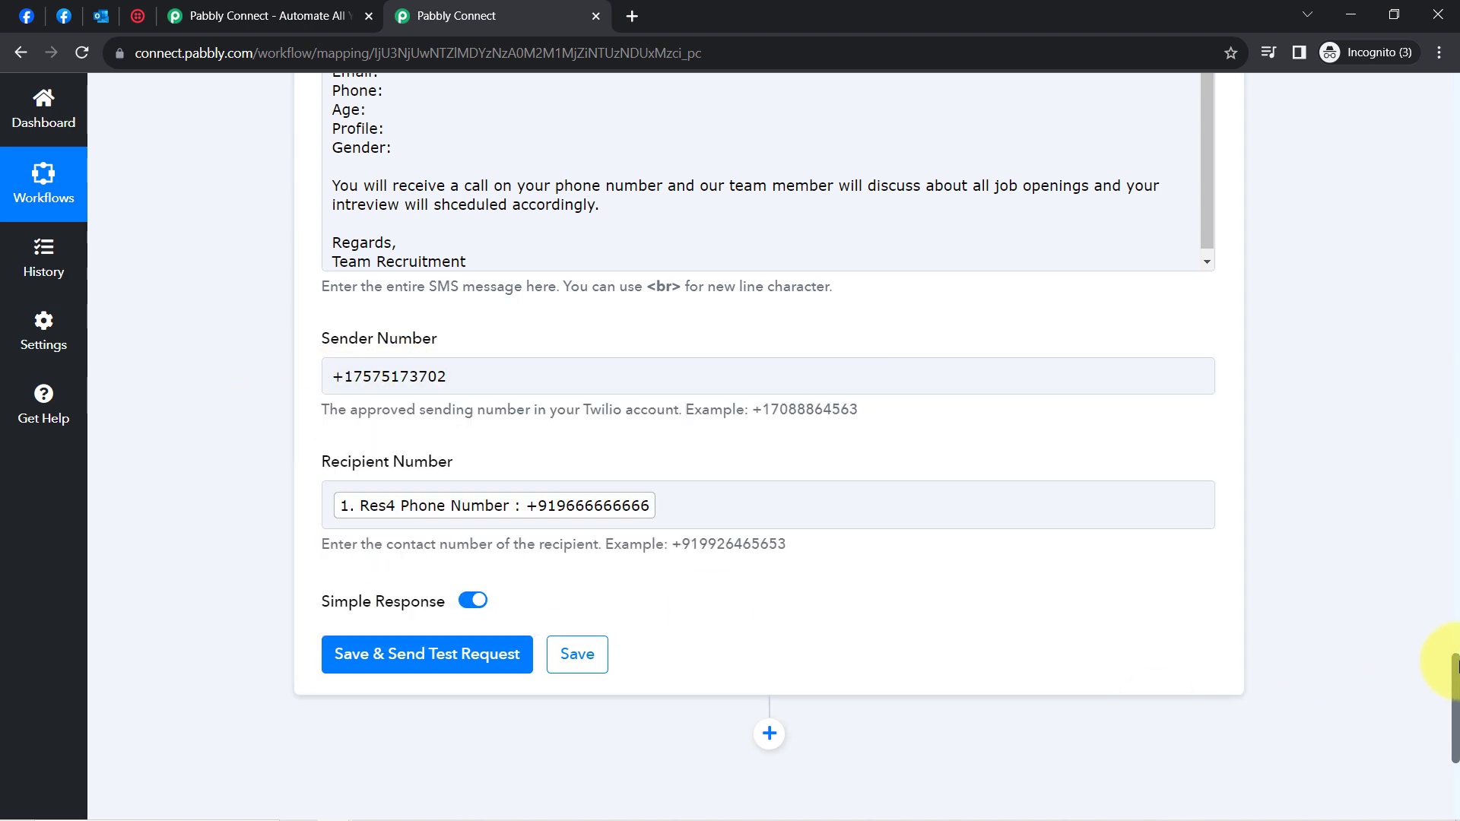
- Map the Facebook lead's first name, email, phone number, age, job title and gender beside their matching labels in the SMS body
drag(1456, 669, 1434, 613)
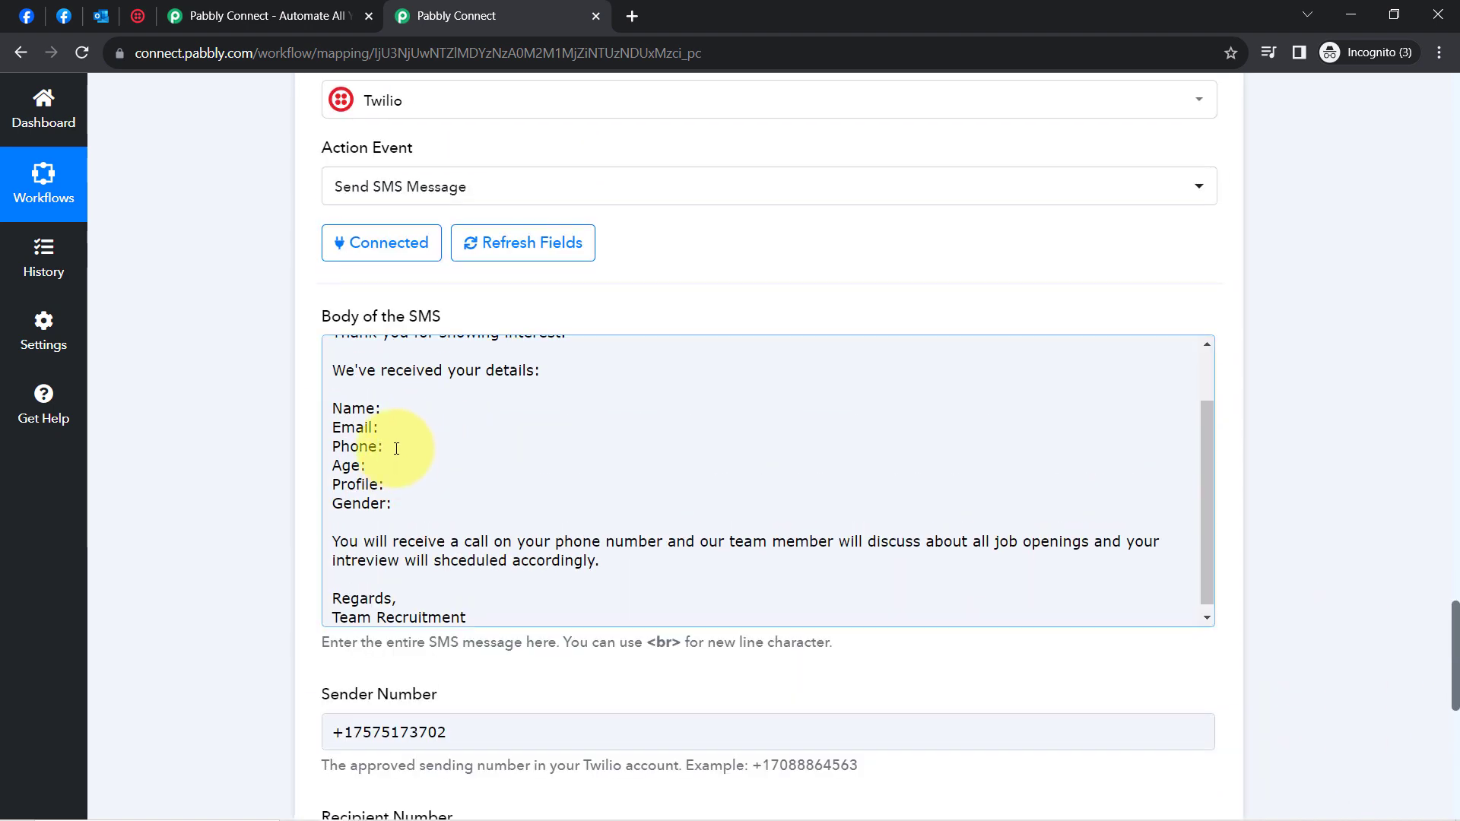
click(1210, 496)
scroll(1210, 496, up, 1)
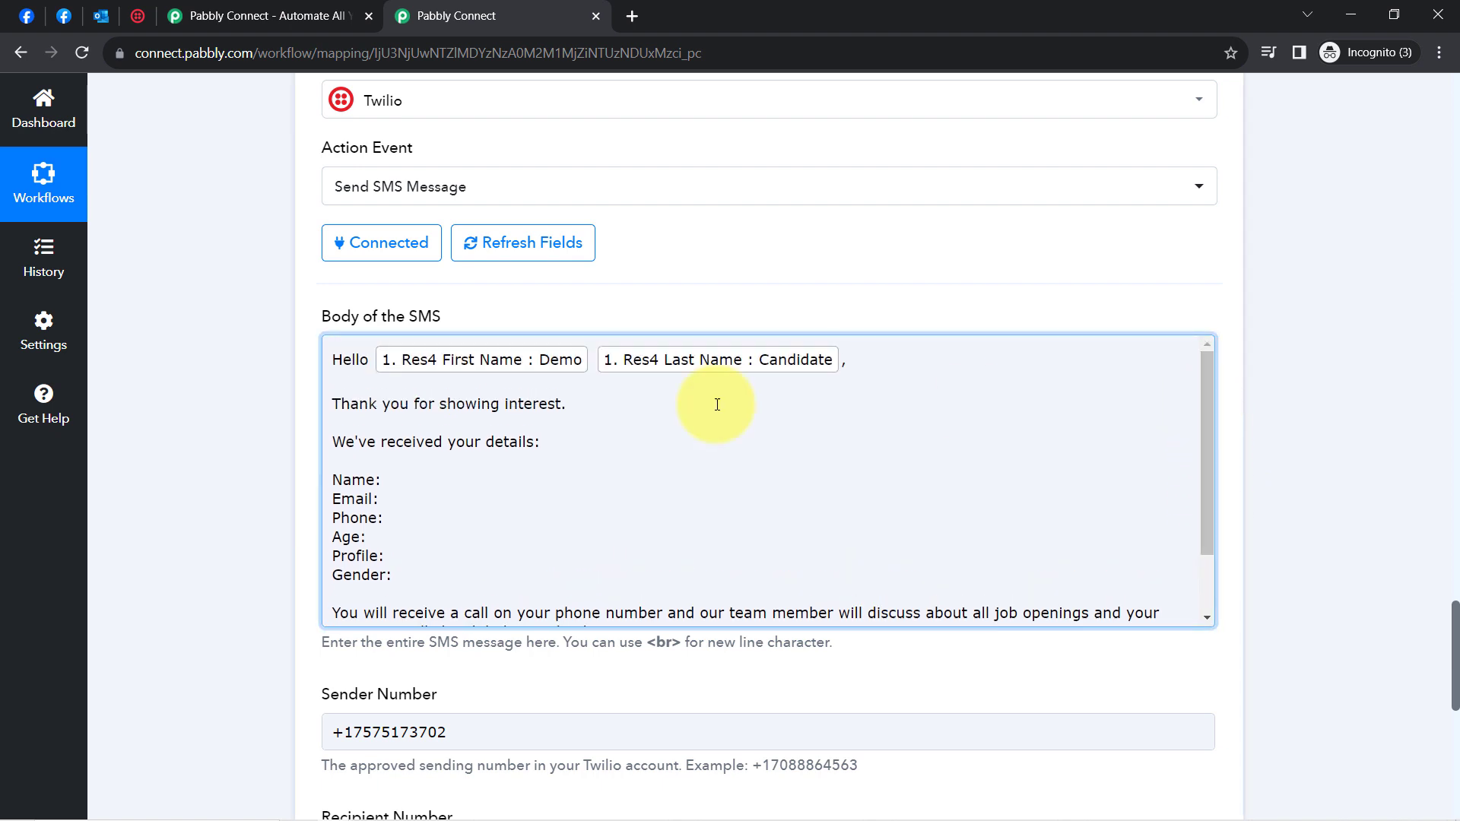
click(408, 478)
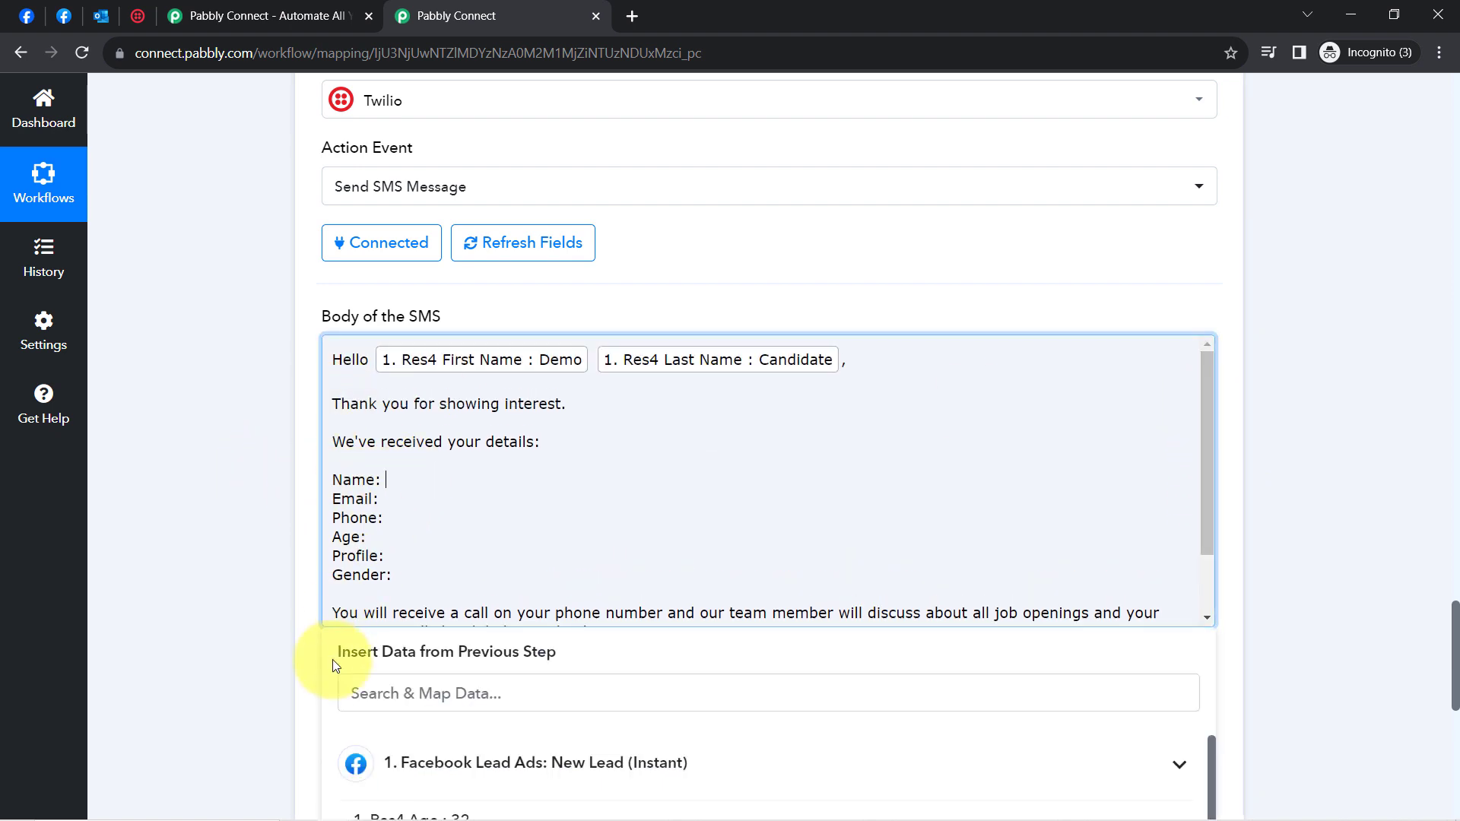
click(380, 703)
text(dem)
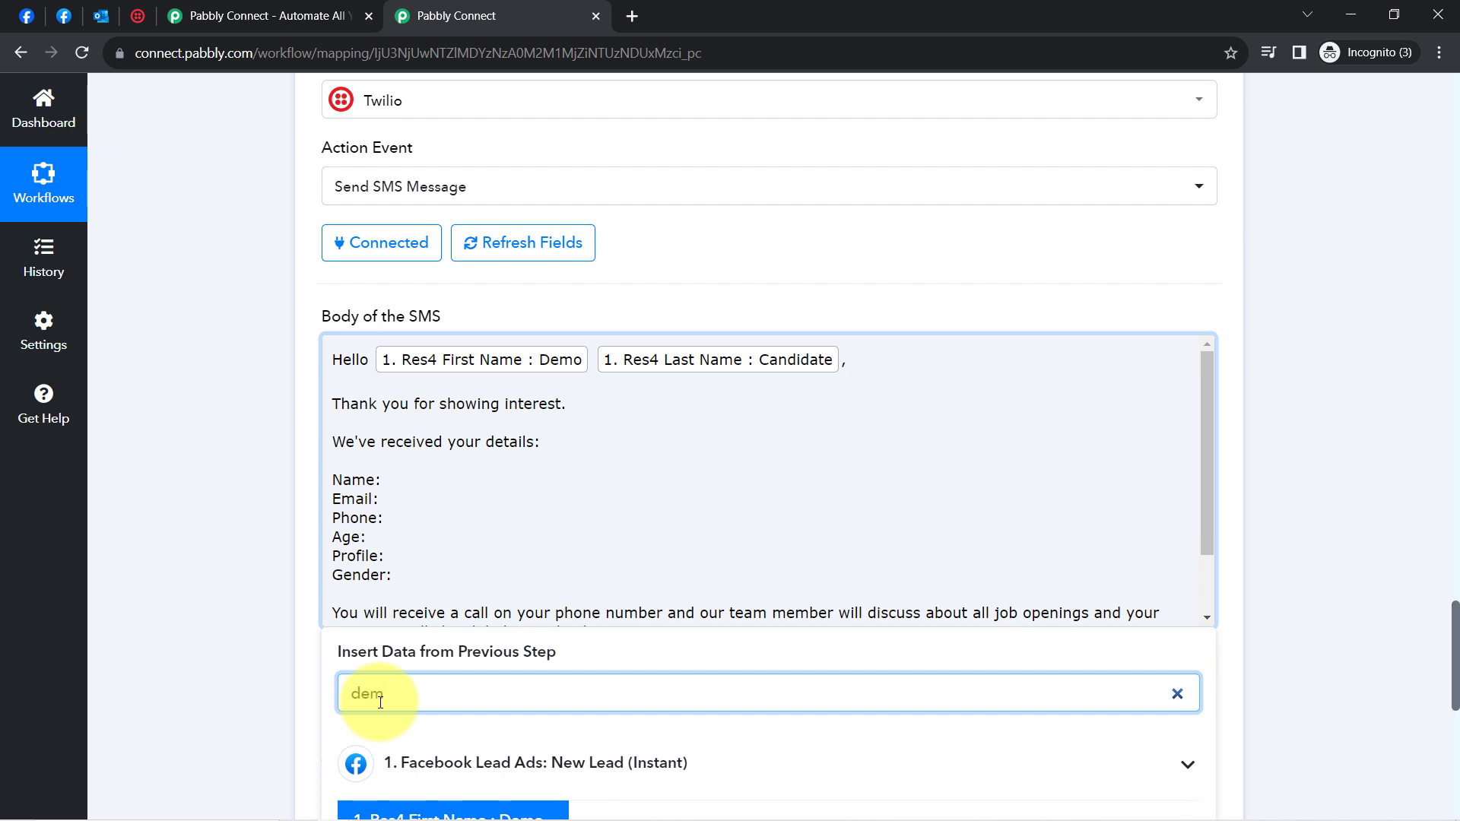
scroll(1441, 669, down, 3)
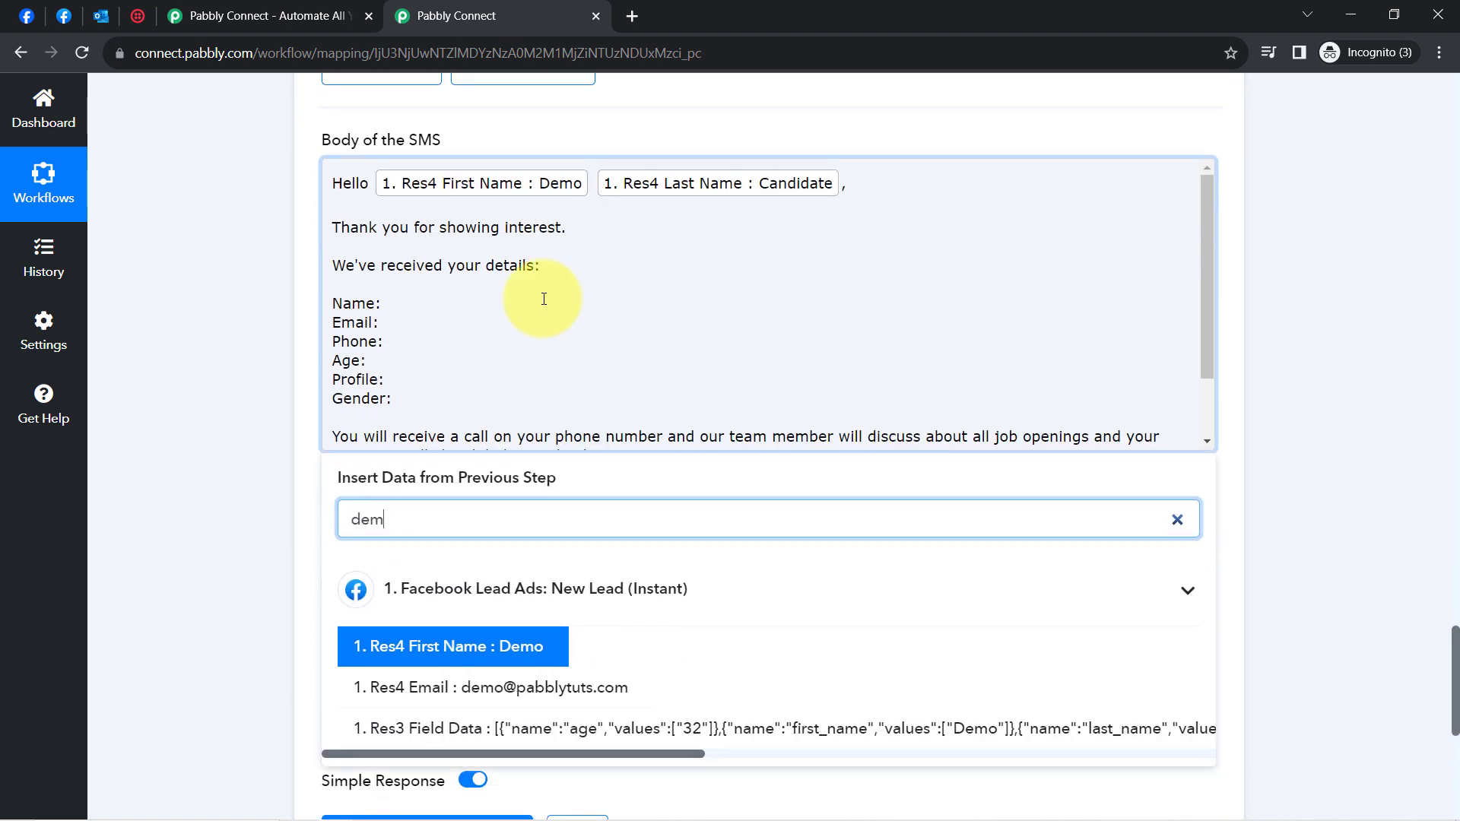
click(386, 645)
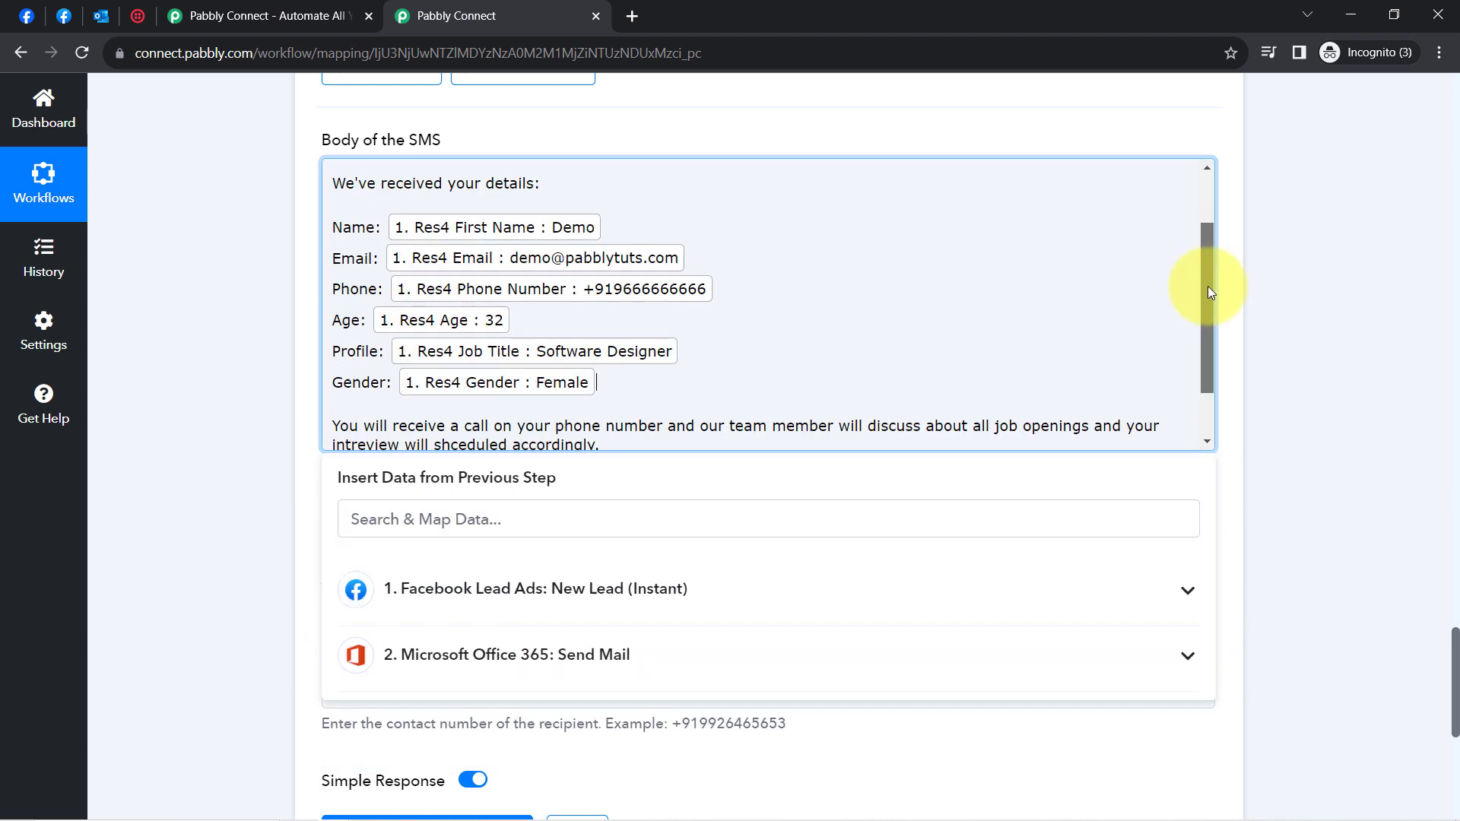
drag(1208, 286, 1195, 337)
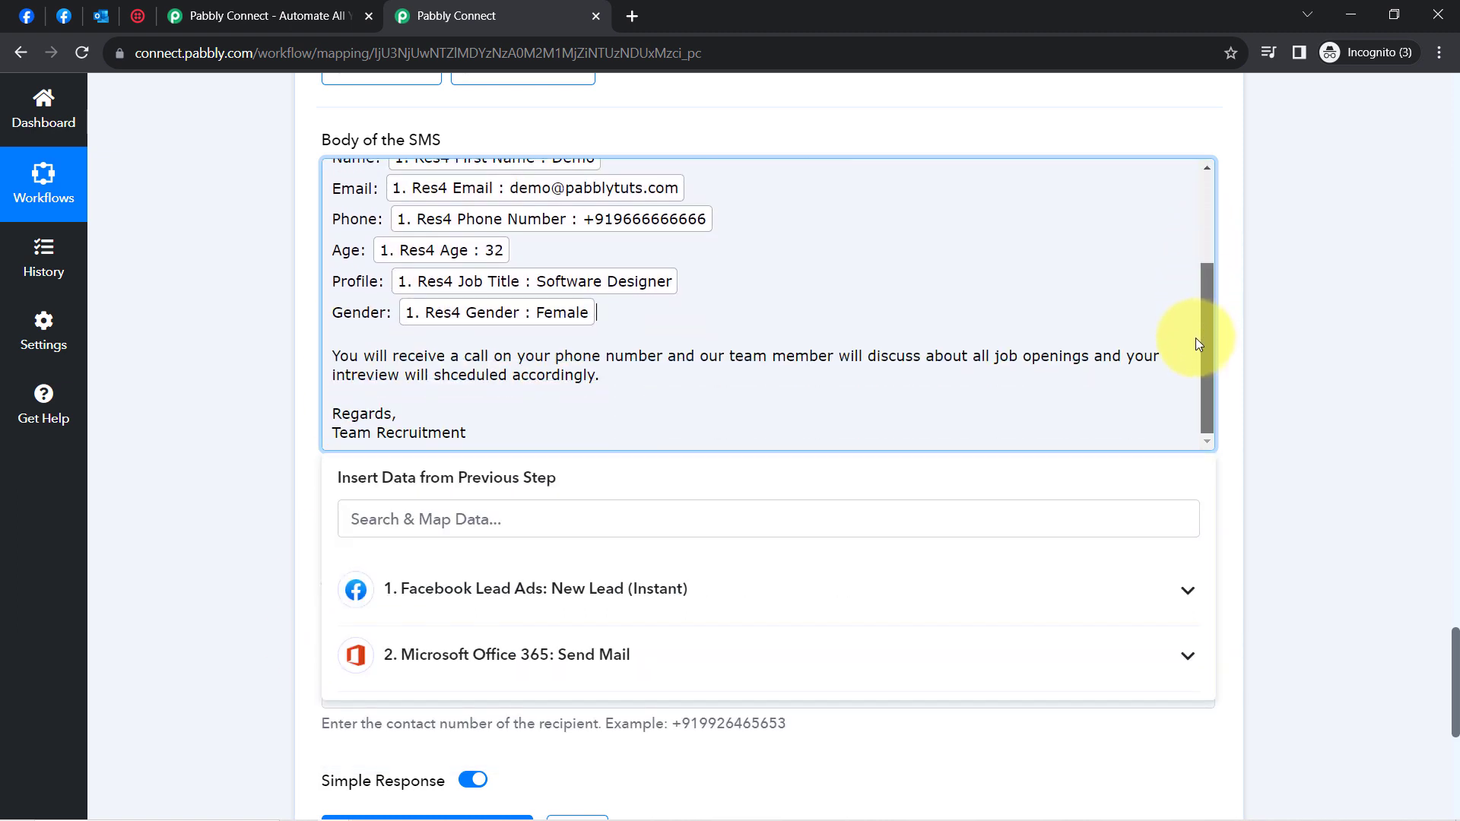
- Send a test SMS to a manually entered recipient phone number in place of the mapped one, and review the response received
click(1444, 655)
drag(1456, 668, 1452, 710)
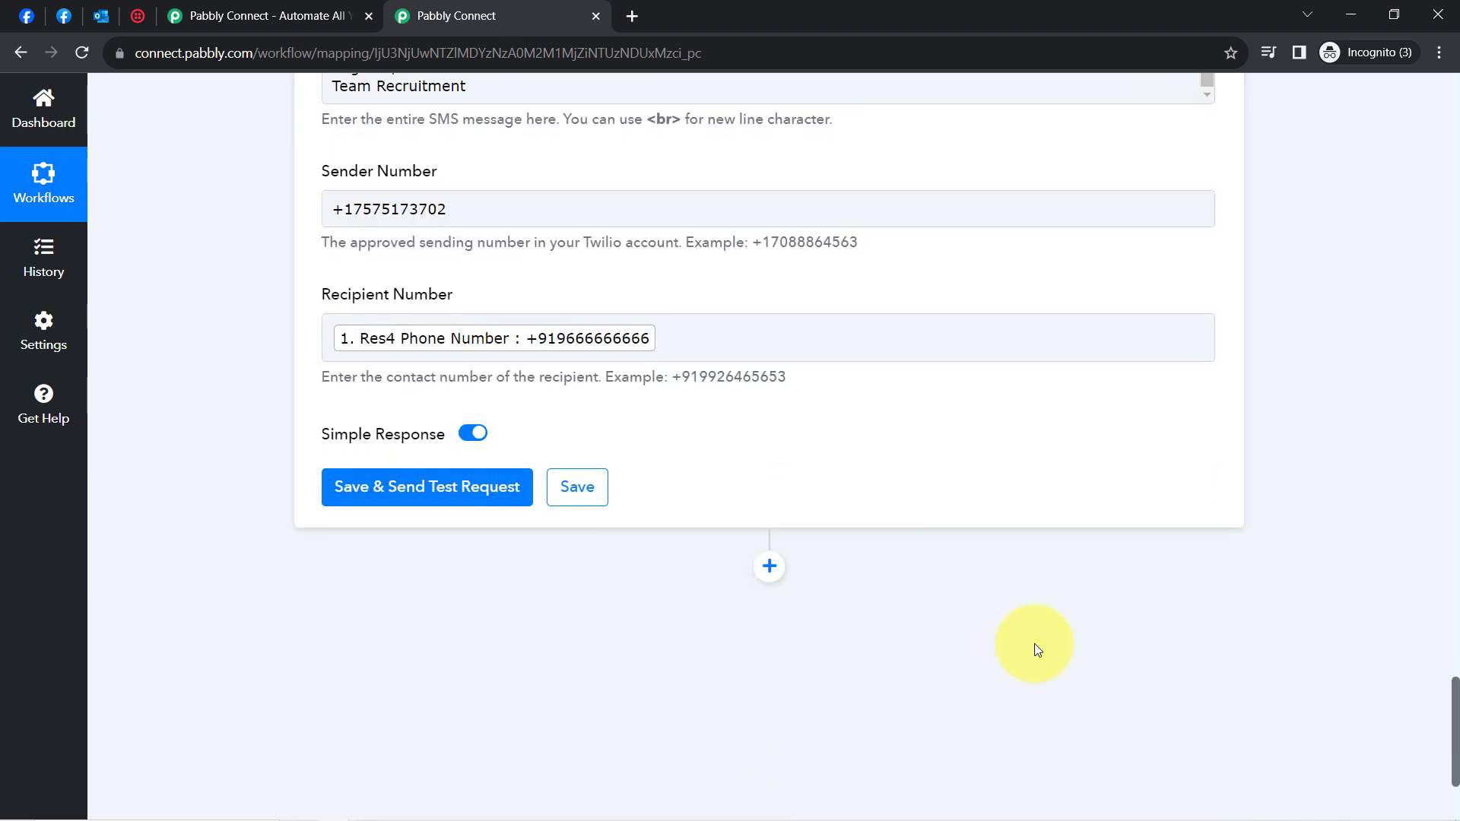
click(683, 337)
key(BackSpace)
click(236, 414)
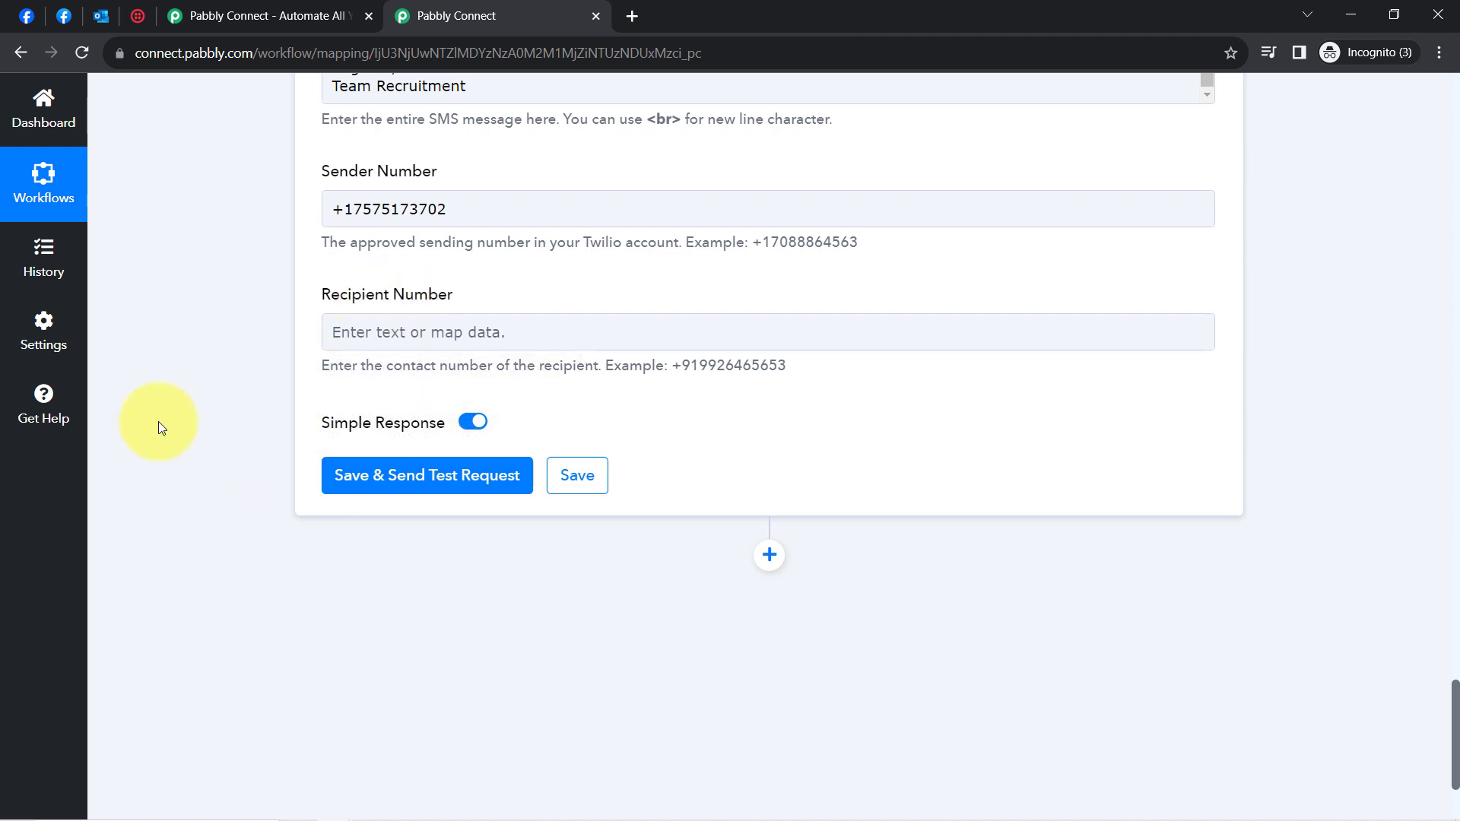
click(424, 275)
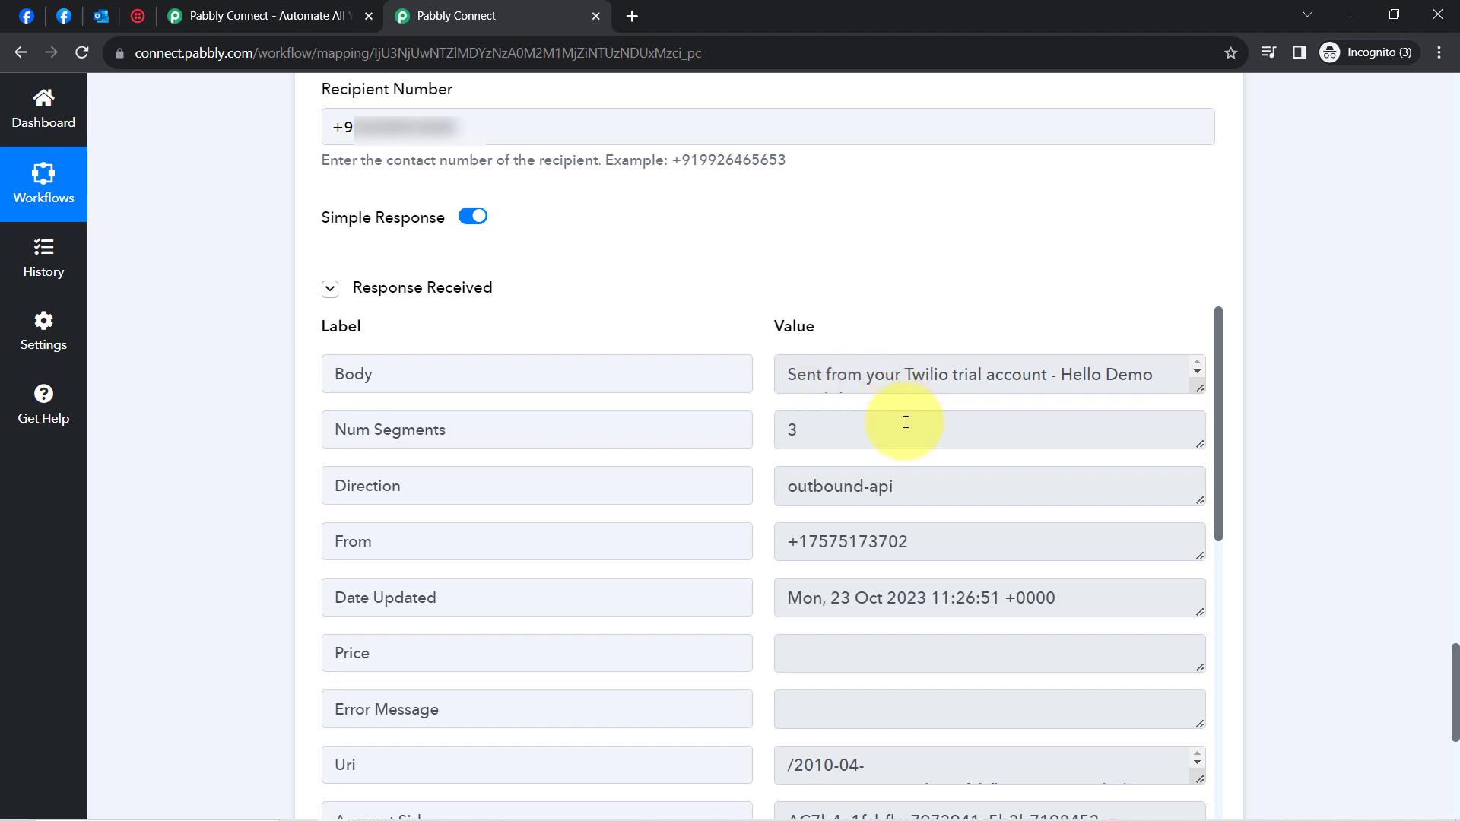
drag(811, 372, 910, 368)
drag(1216, 377, 1206, 697)
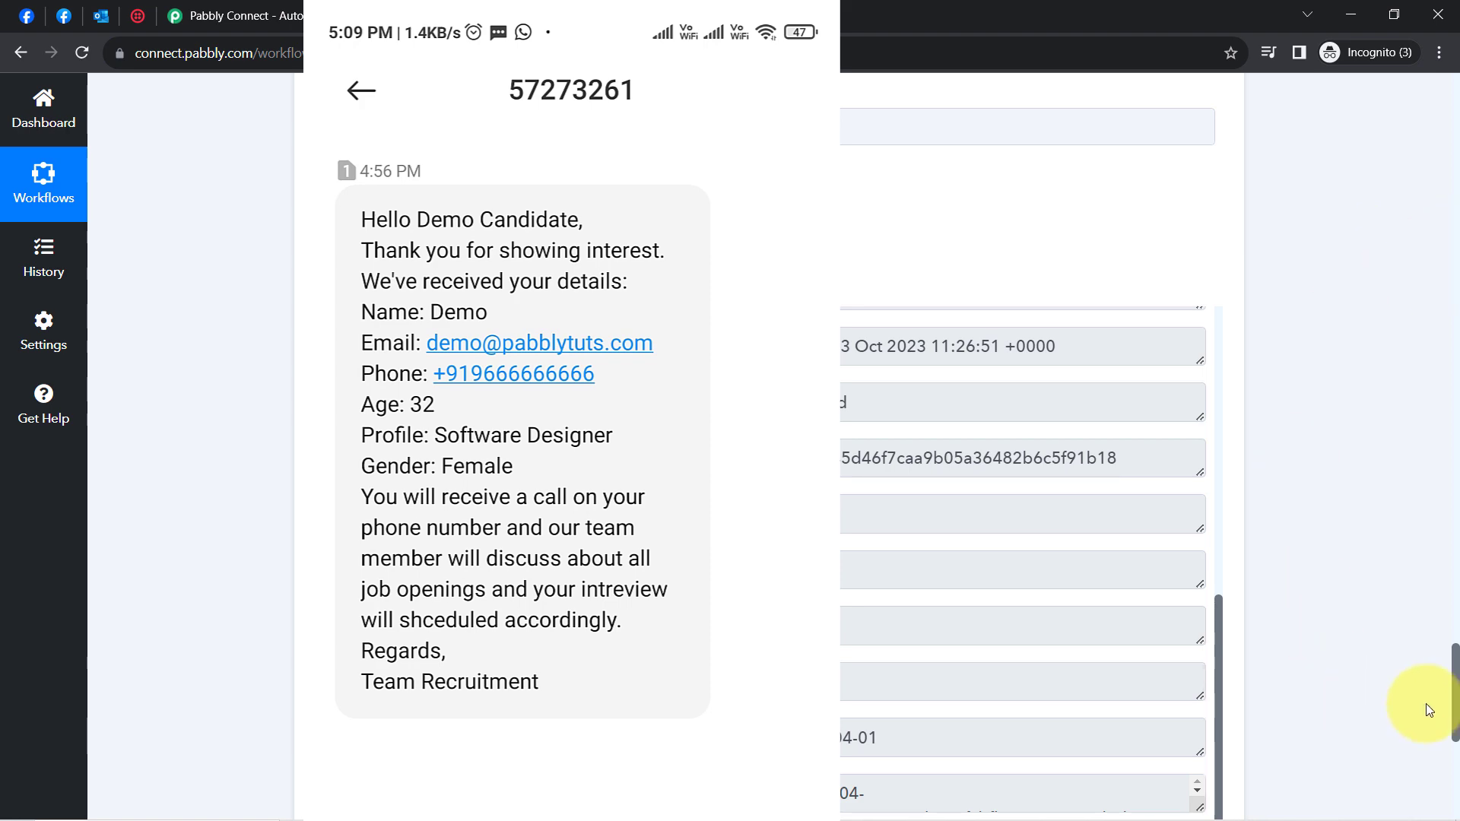
- Collapse the Facebook Lead Ads, Microsoft Office 365 and Twilio steps of the workflow
drag(1454, 698, 1454, 76)
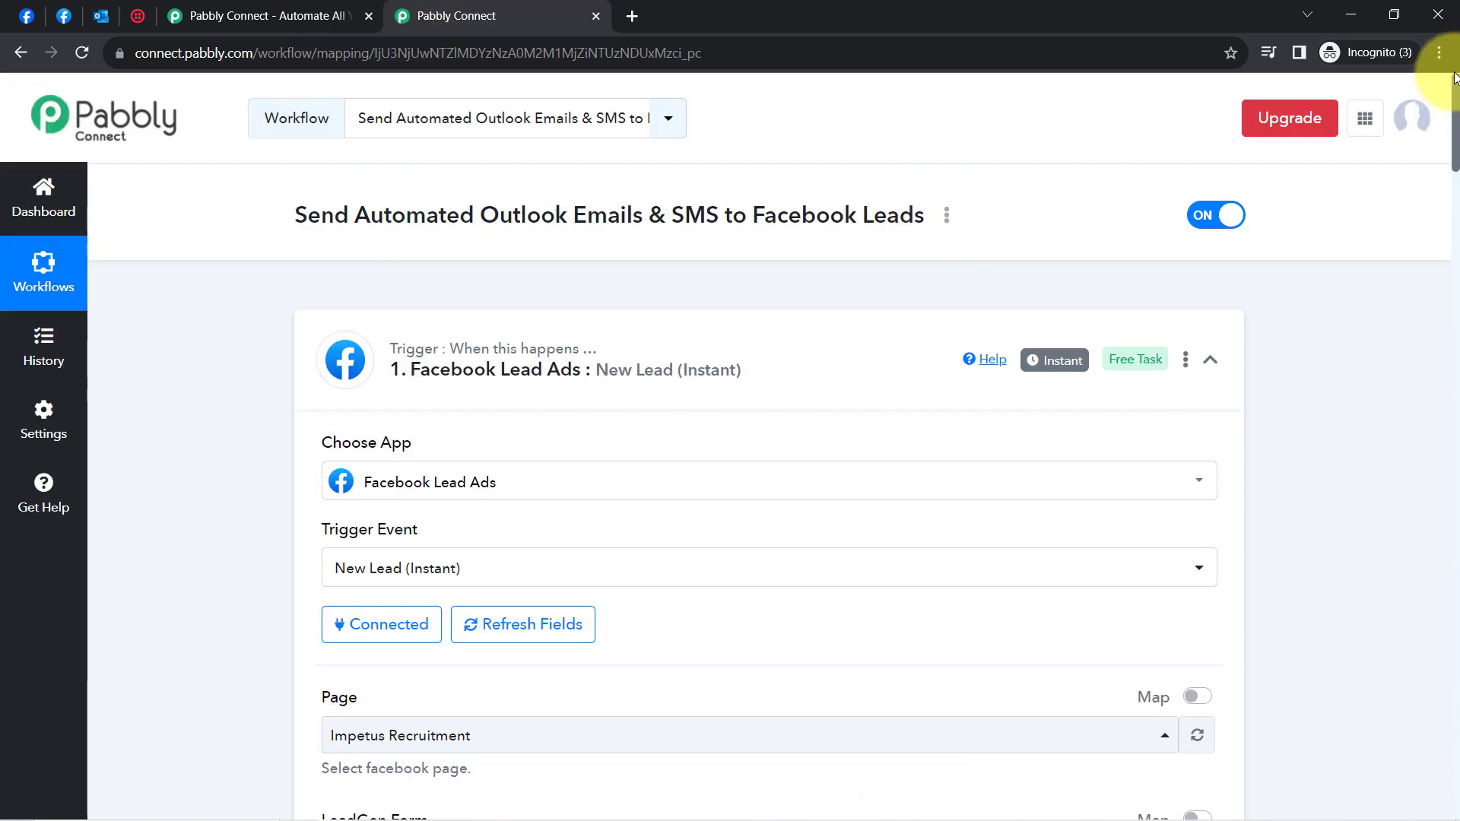
click(505, 389)
click(426, 538)
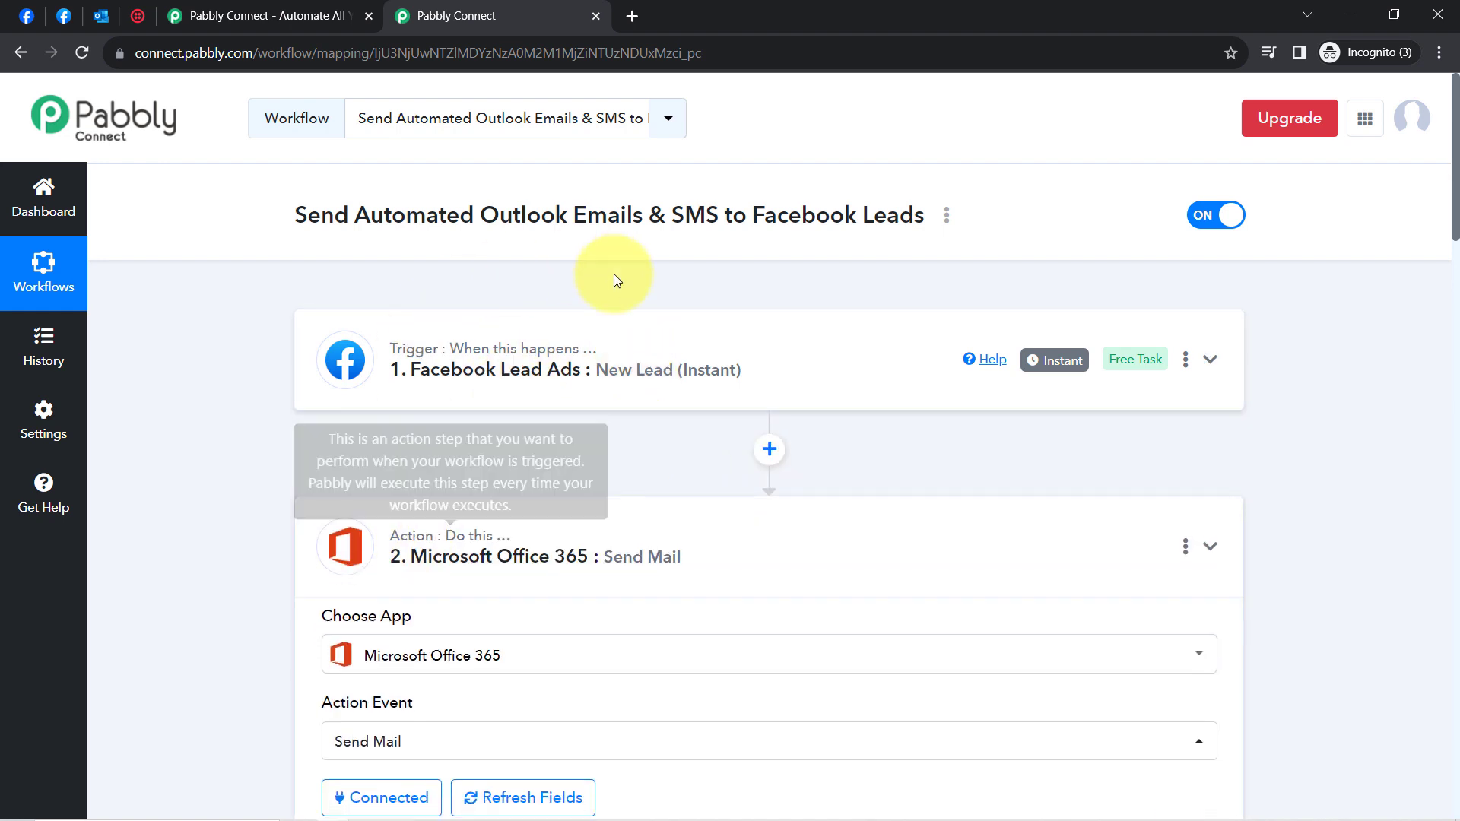
click(427, 746)
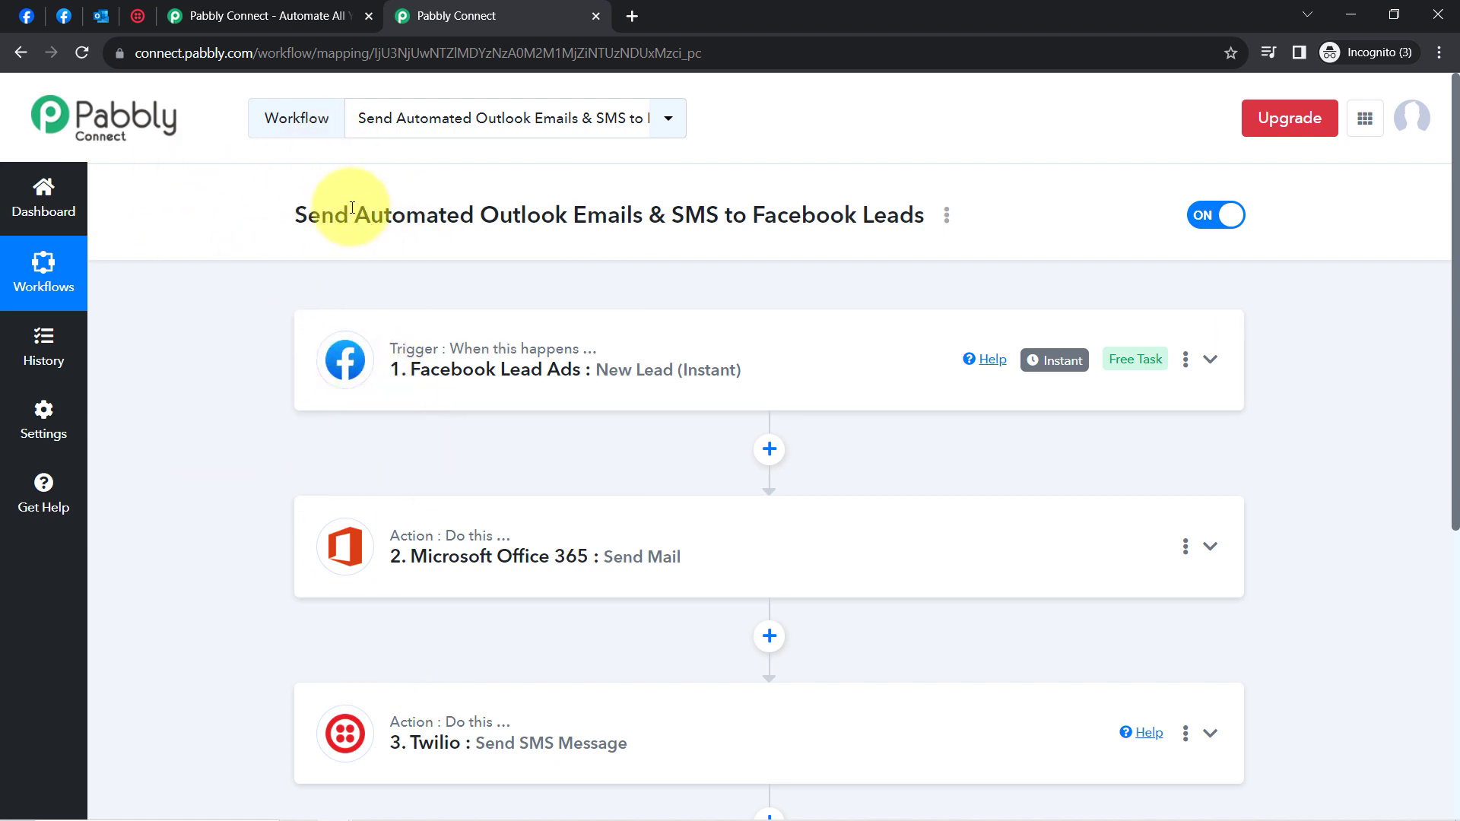
drag(310, 213, 293, 214)
drag(788, 186, 860, 217)
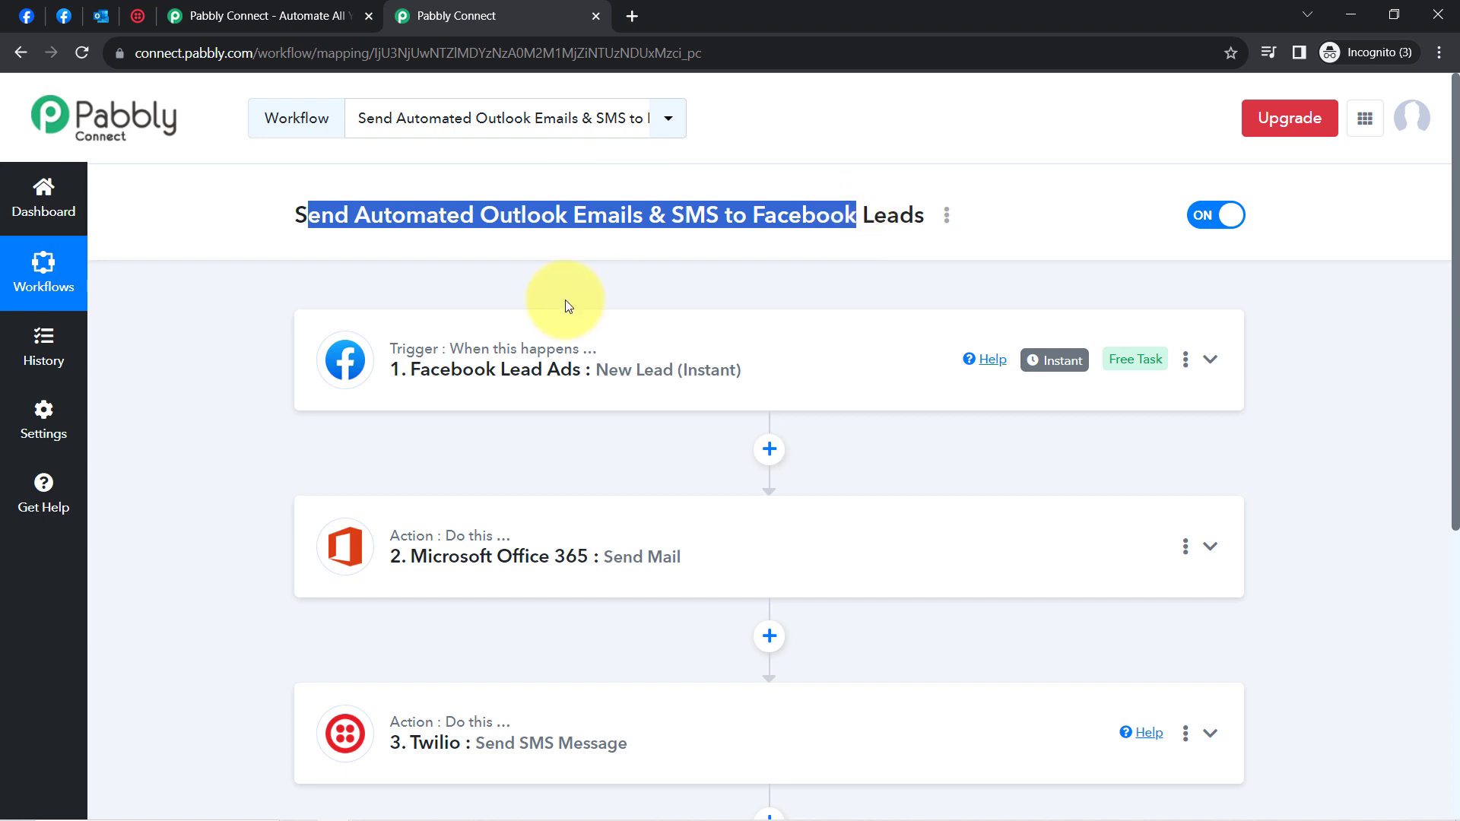
scroll(1437, 365, down, 2)
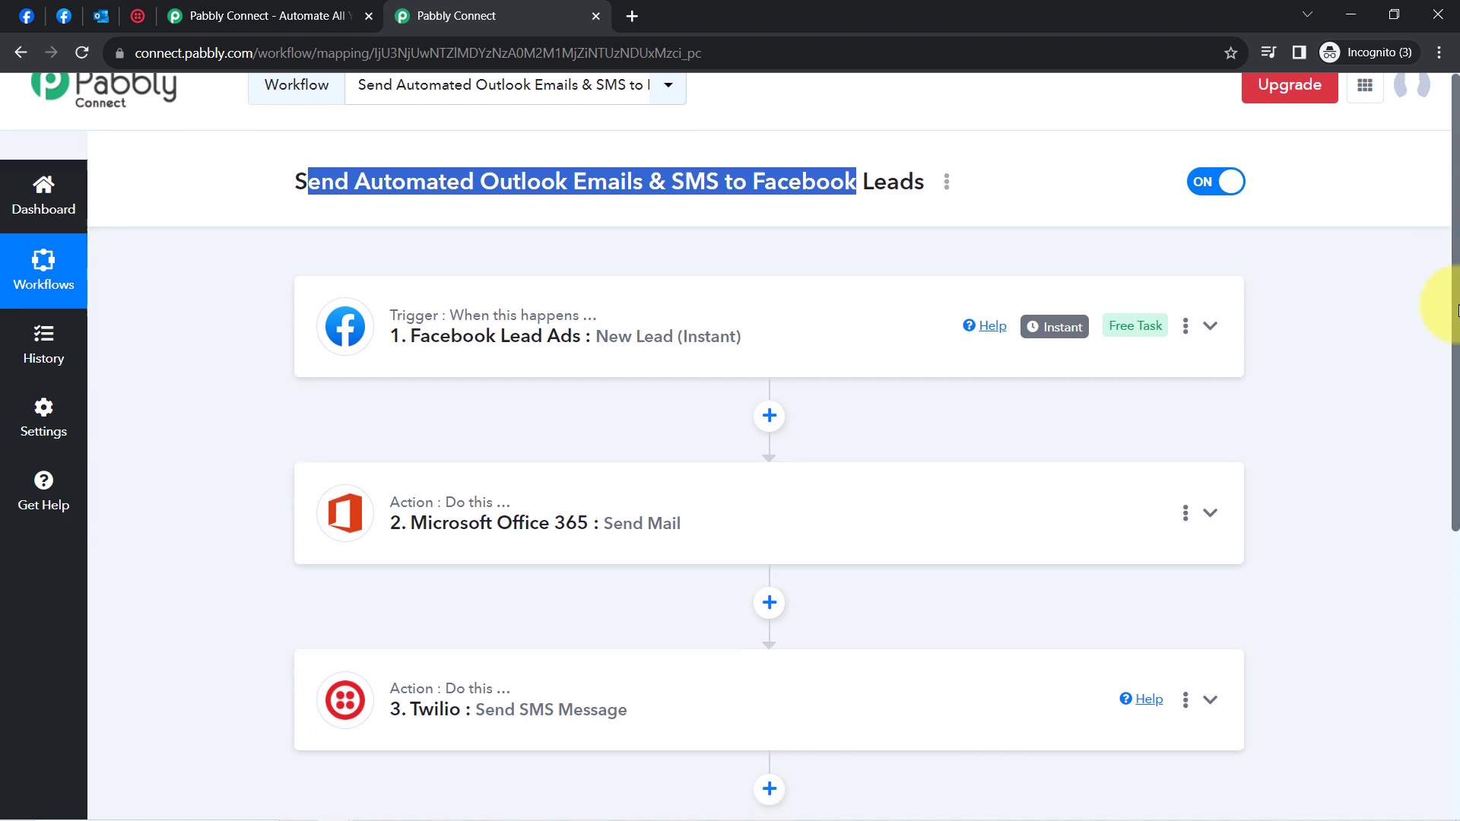
scroll(1449, 357, up, 2)
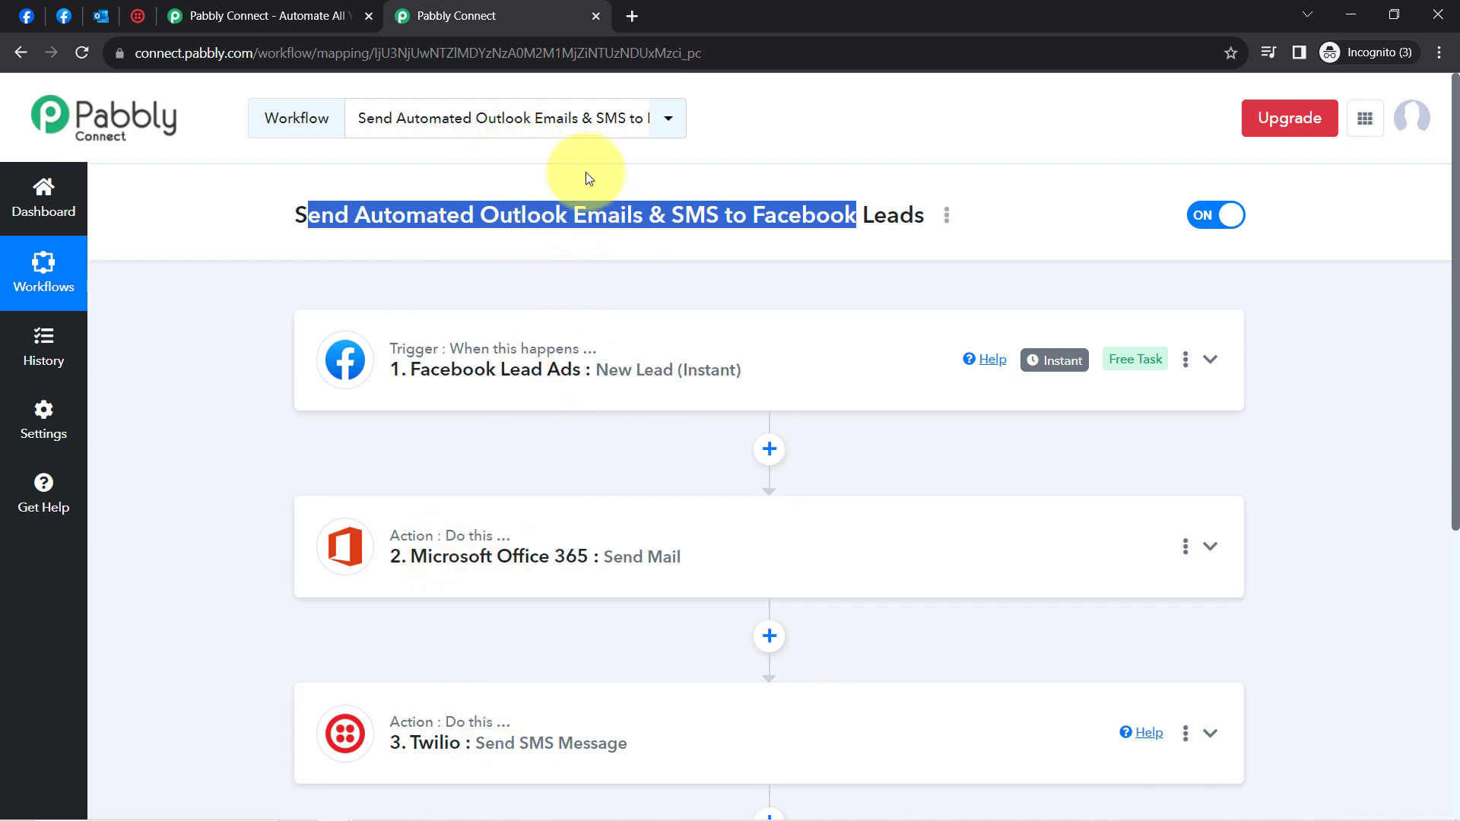
- Copy the workflow's share link and close the Share Workflow dialog
click(946, 220)
click(768, 310)
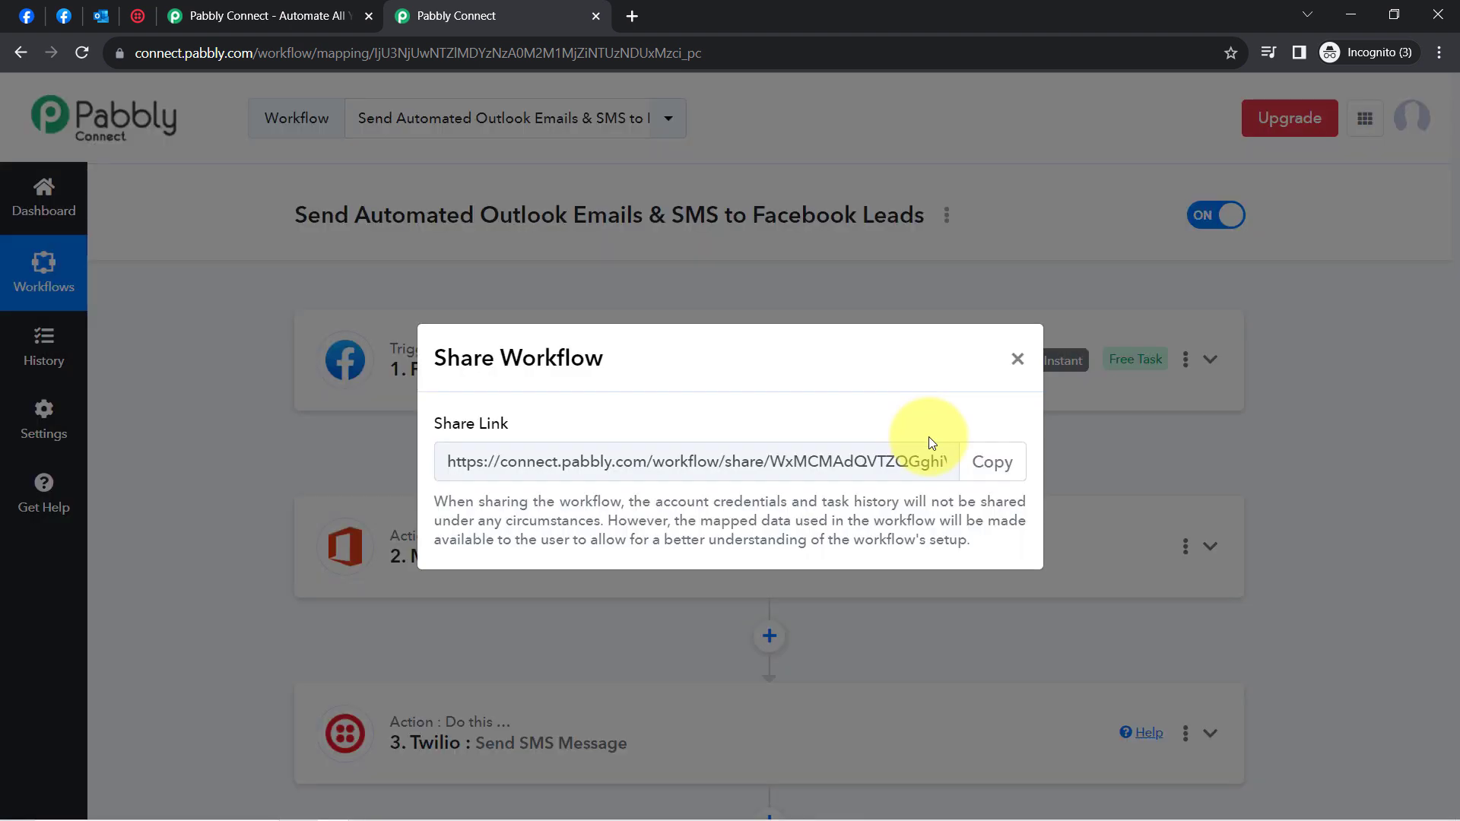
click(985, 468)
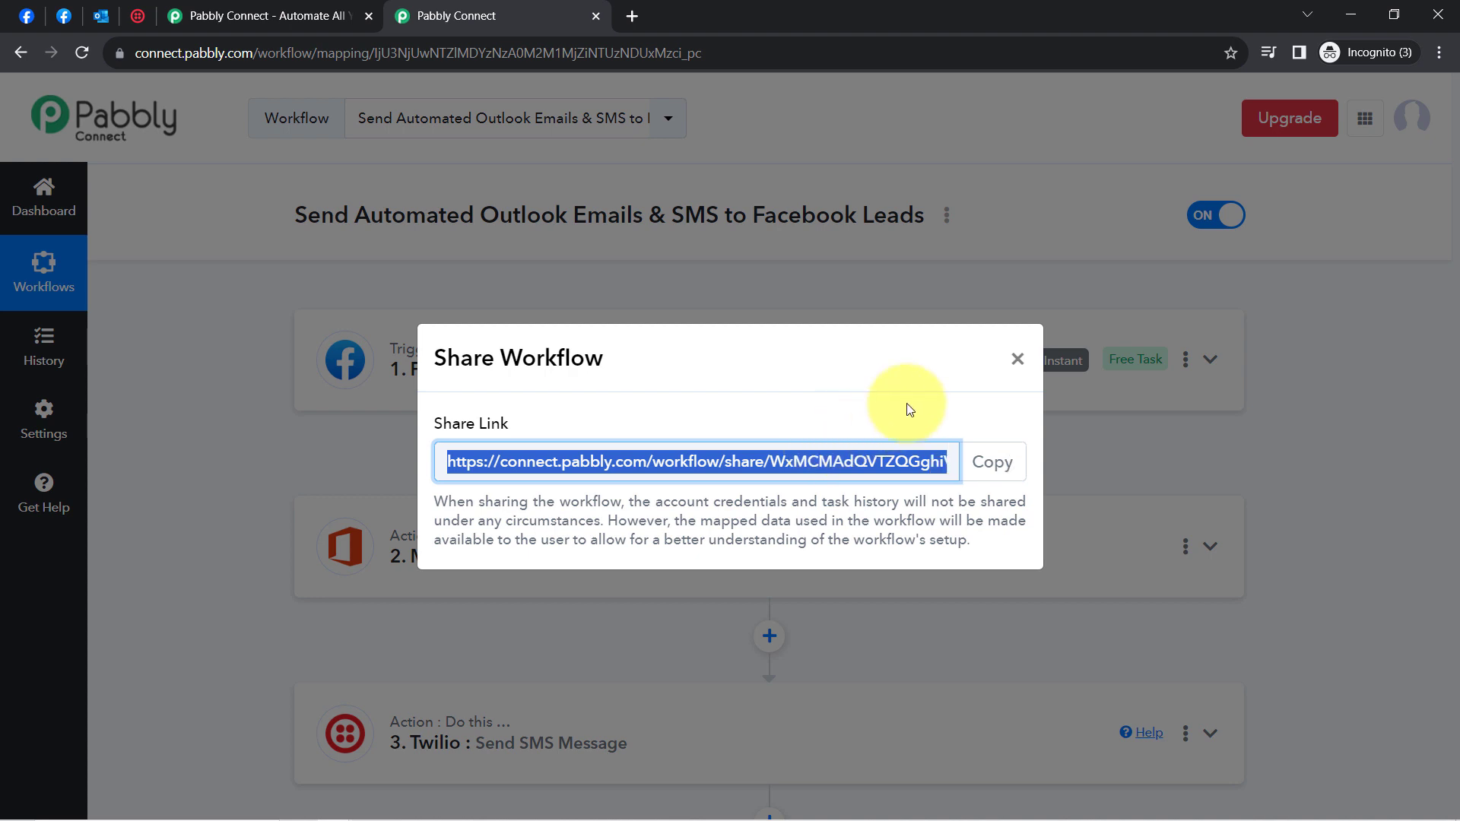
click(1018, 360)
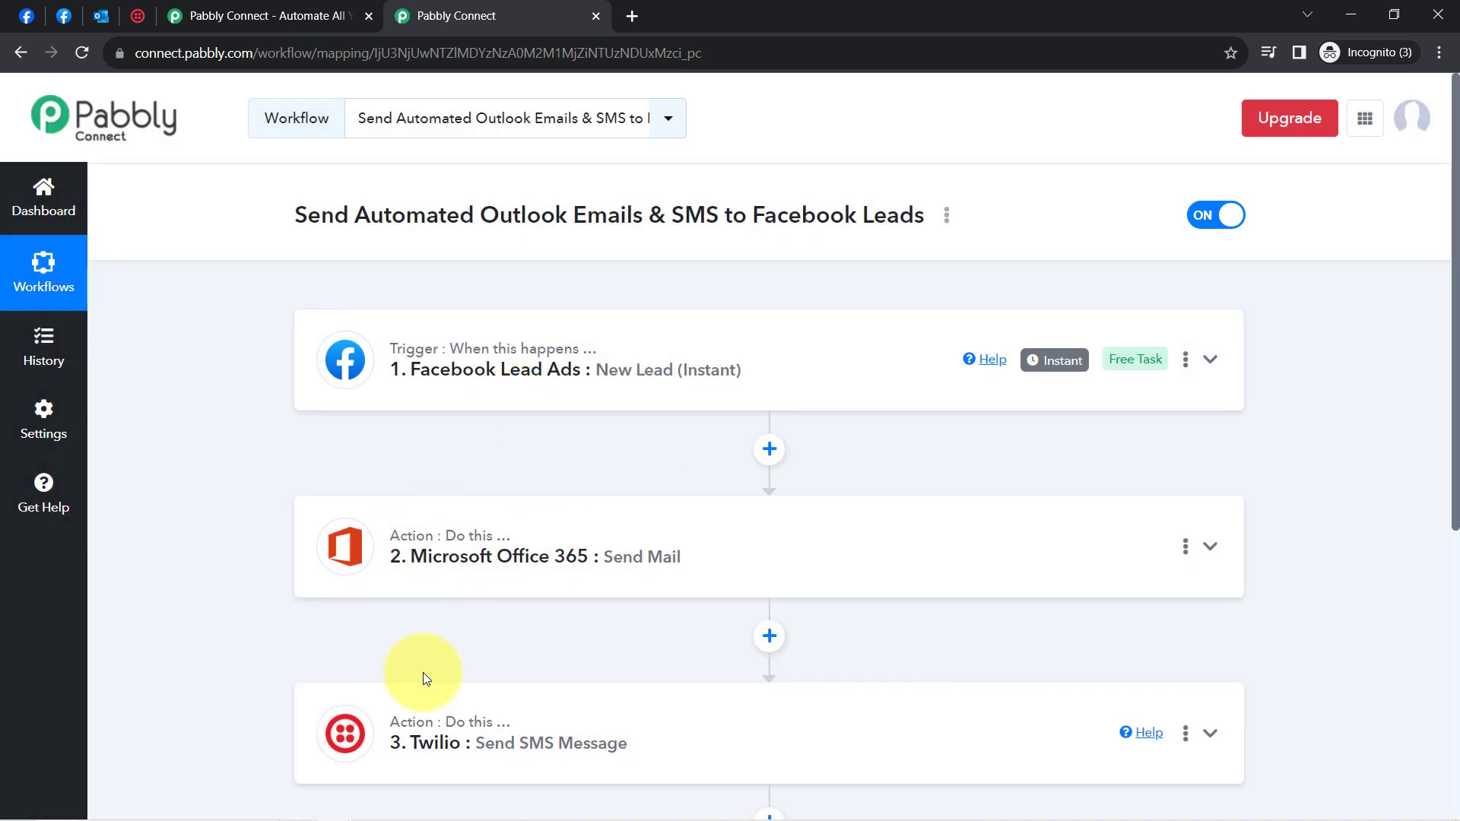